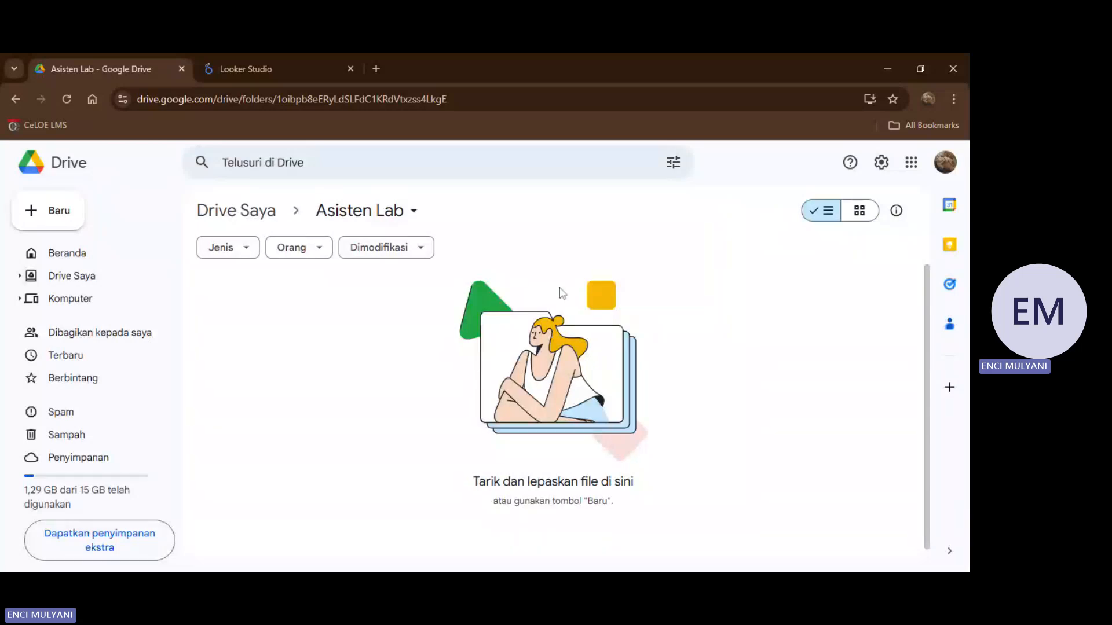
Upload the file Data Import - Merged.xlsx to the Asisten Lab folder in Google Drive.
{"action": "left_click", "coordinate": [246, 65]}
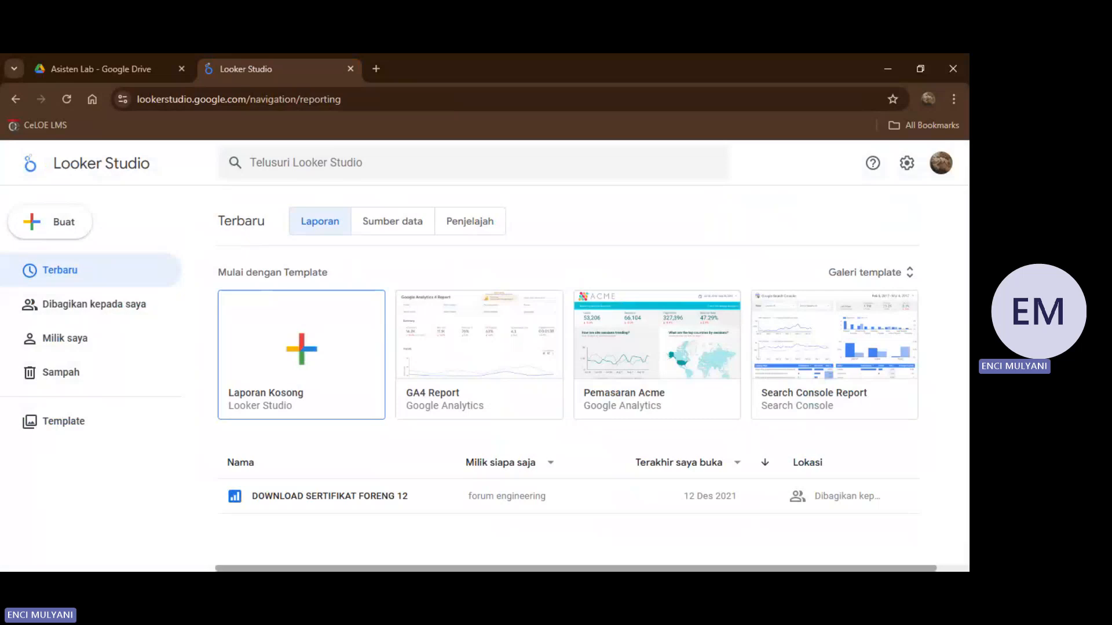
{"action": "left_click", "coordinate": [78, 61]}
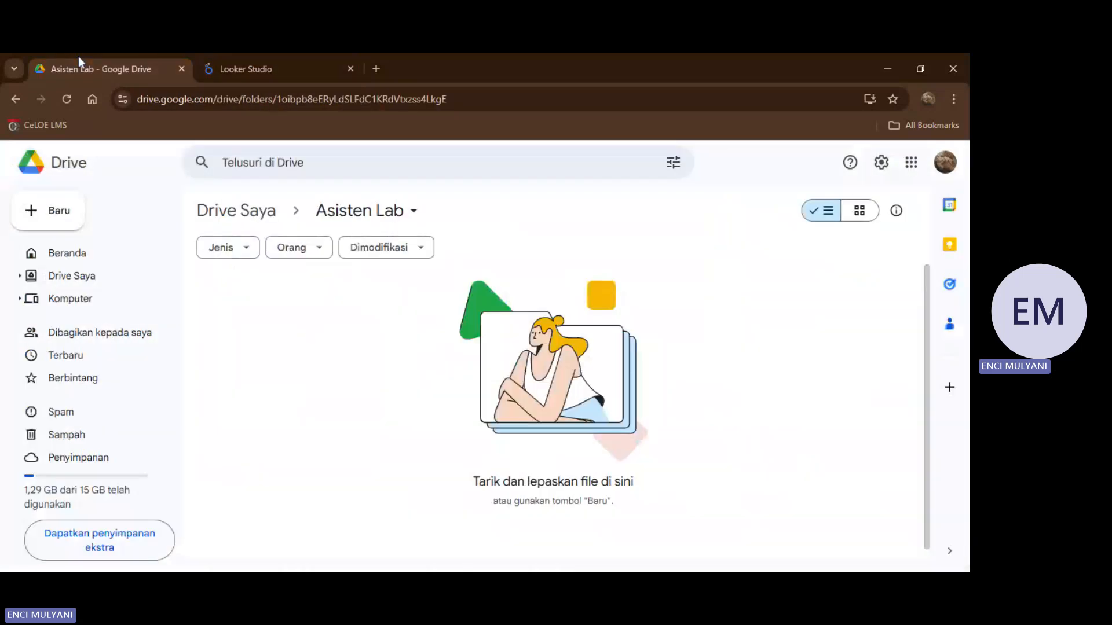
{"action": "left_click", "coordinate": [38, 213]}
{"action": "left_click", "coordinate": [71, 247]}
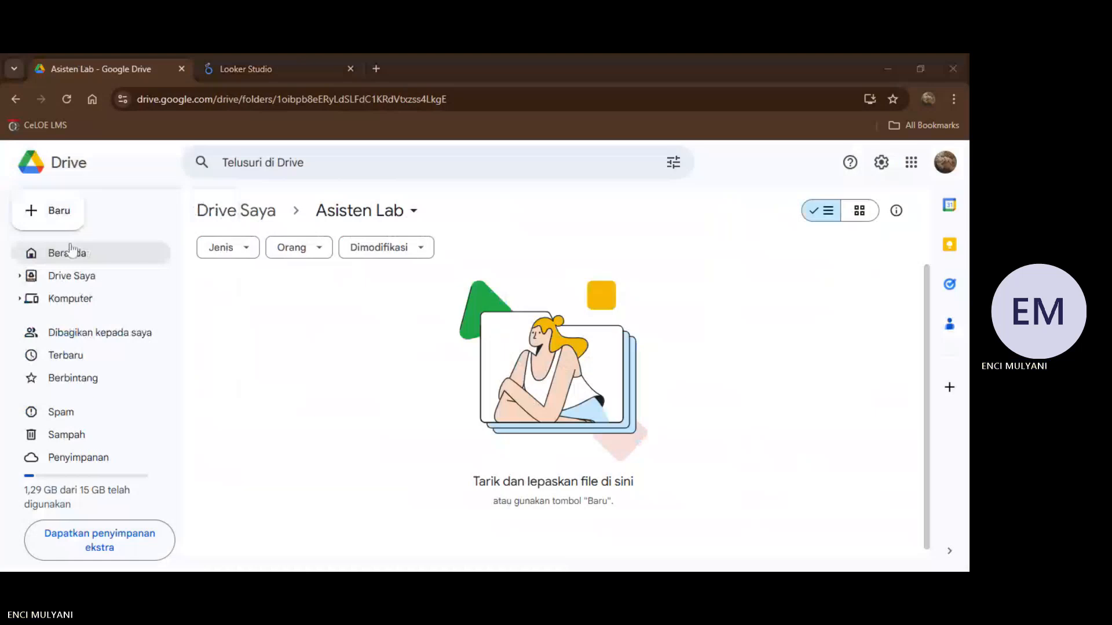
{"action": "key", "text": "Return"}
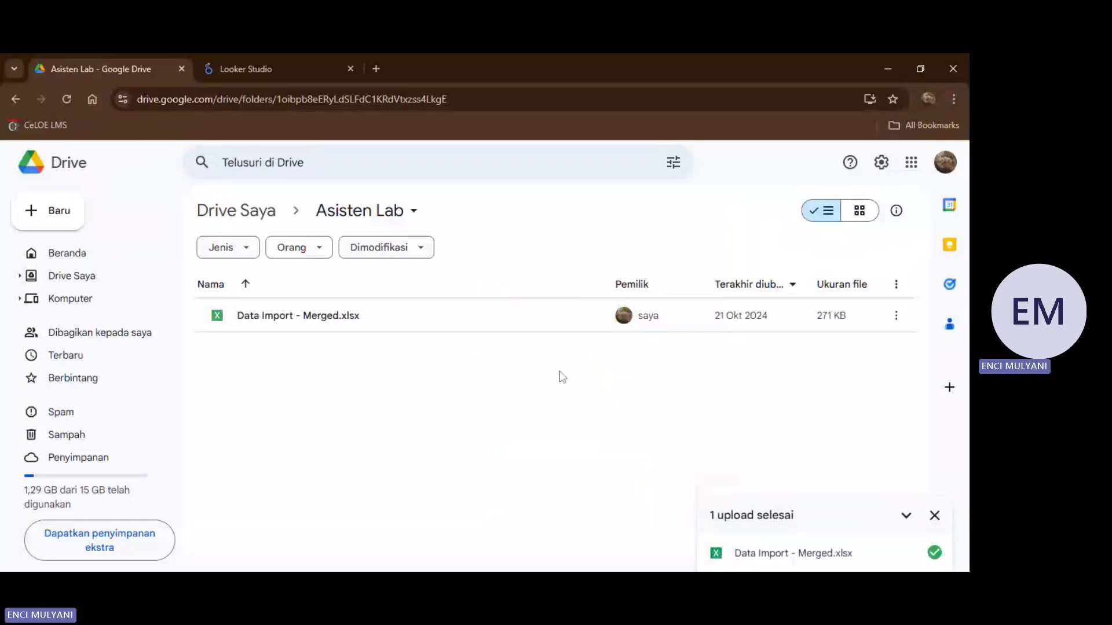
Open Data Import - Merged.xlsx in Google Sheets and dismiss the Office editing welcome message.
{"action": "left_click", "coordinate": [300, 325]}
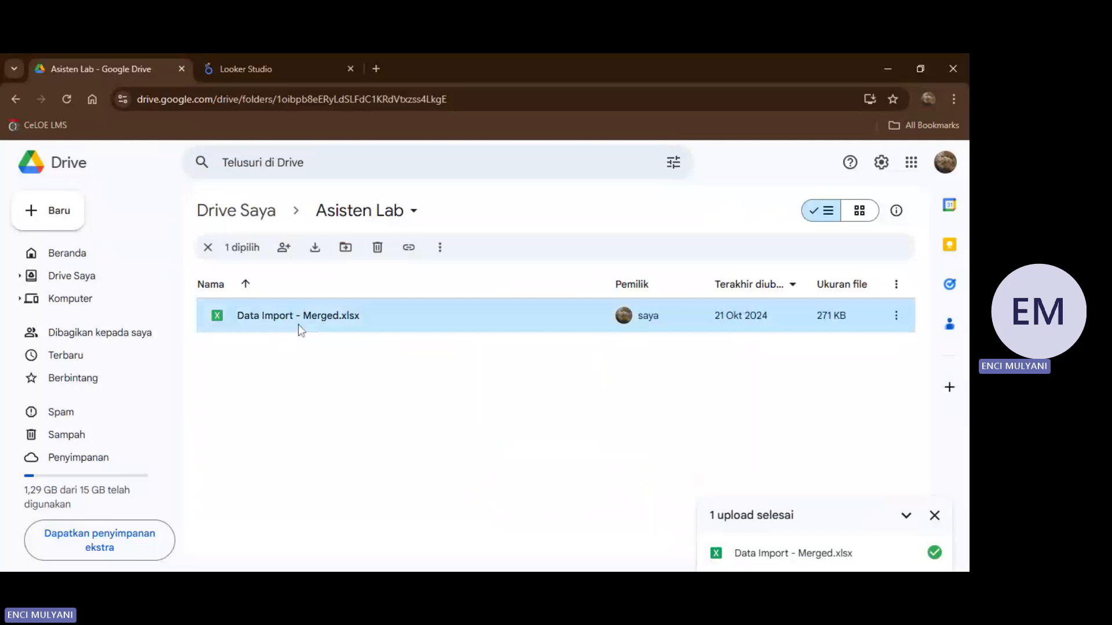
{"action": "double_click", "coordinate": [299, 325]}
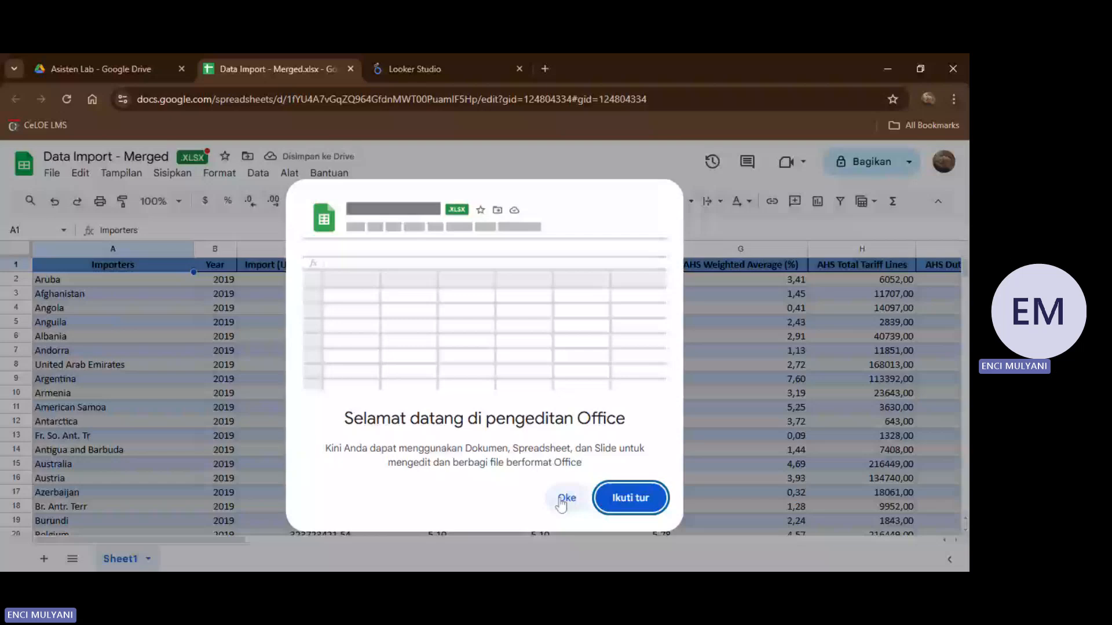
{"action": "left_click", "coordinate": [560, 499]}
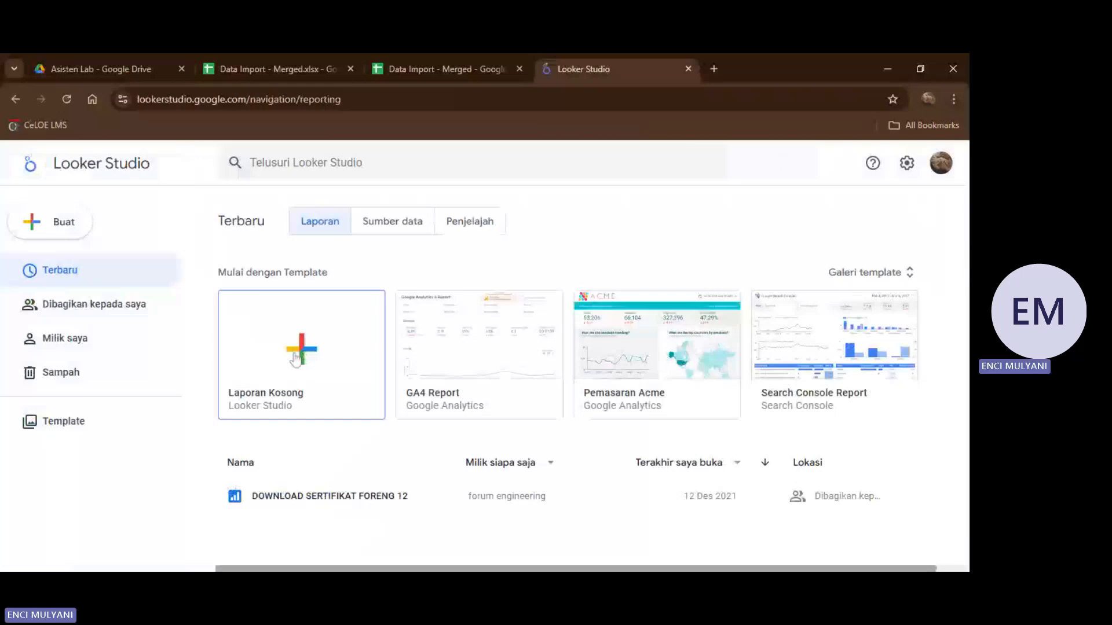
Create a blank Looker Studio report and add Sheet1 of the Data Import - Merged Google spreadsheet as its data source.
{"action": "left_click", "coordinate": [295, 360]}
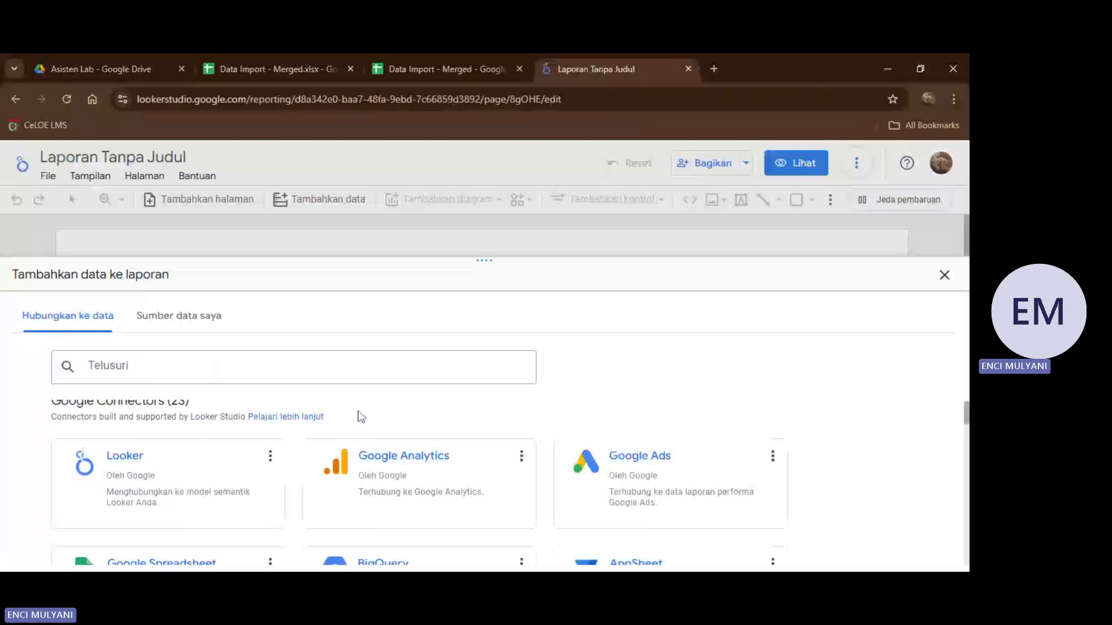
{"action": "scroll", "coordinate": [360, 416], "scroll_direction": "down", "scroll_amount": 2}
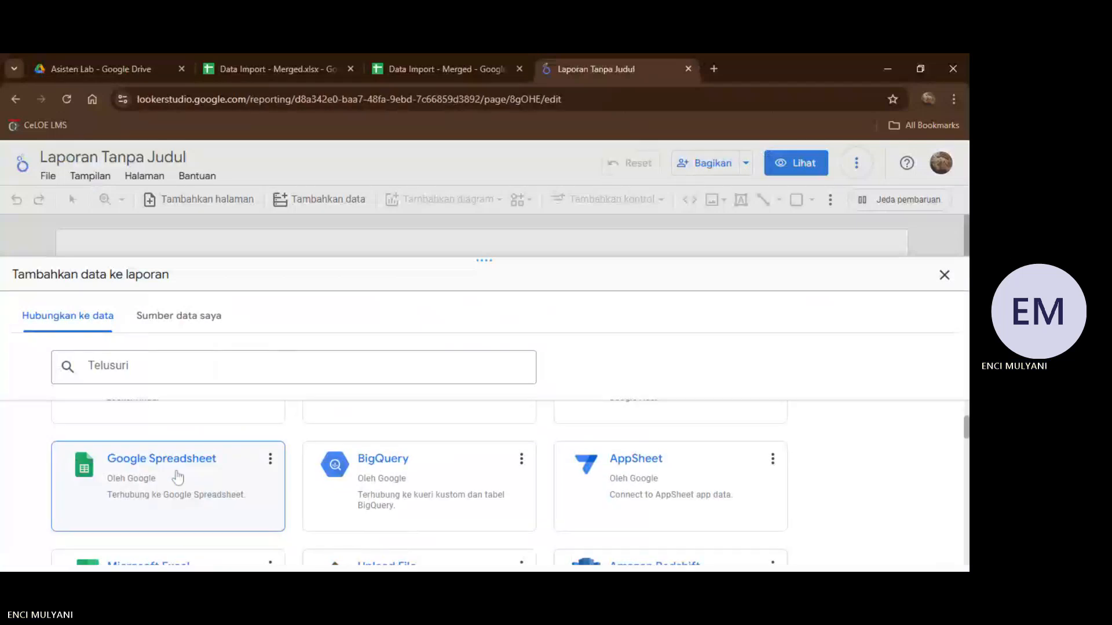
{"action": "left_click", "coordinate": [178, 478]}
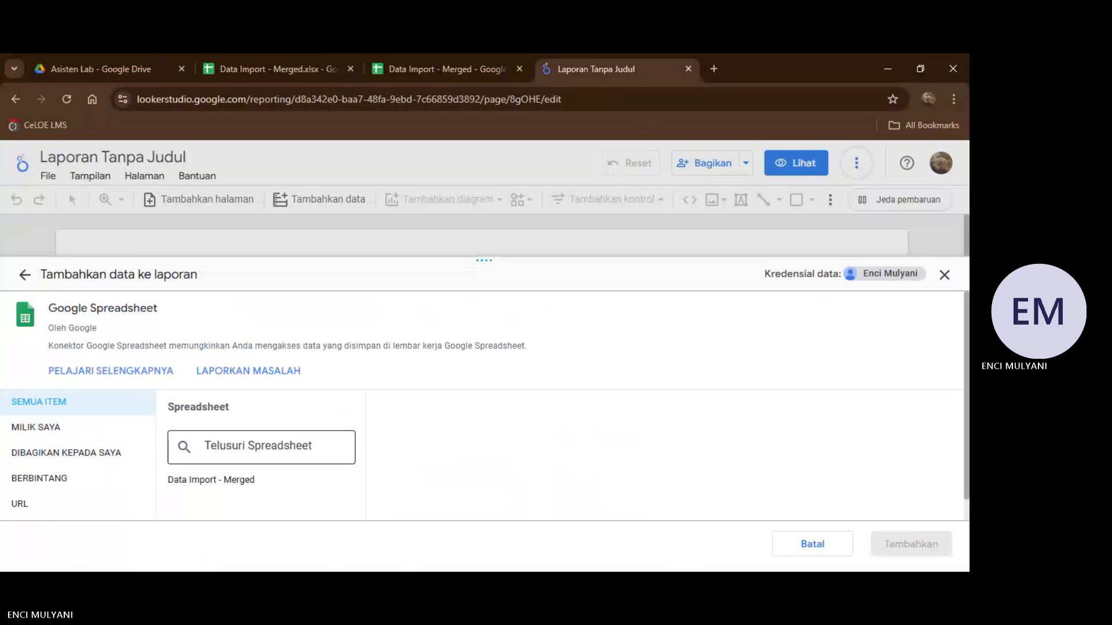
{"action": "left_click", "coordinate": [214, 485]}
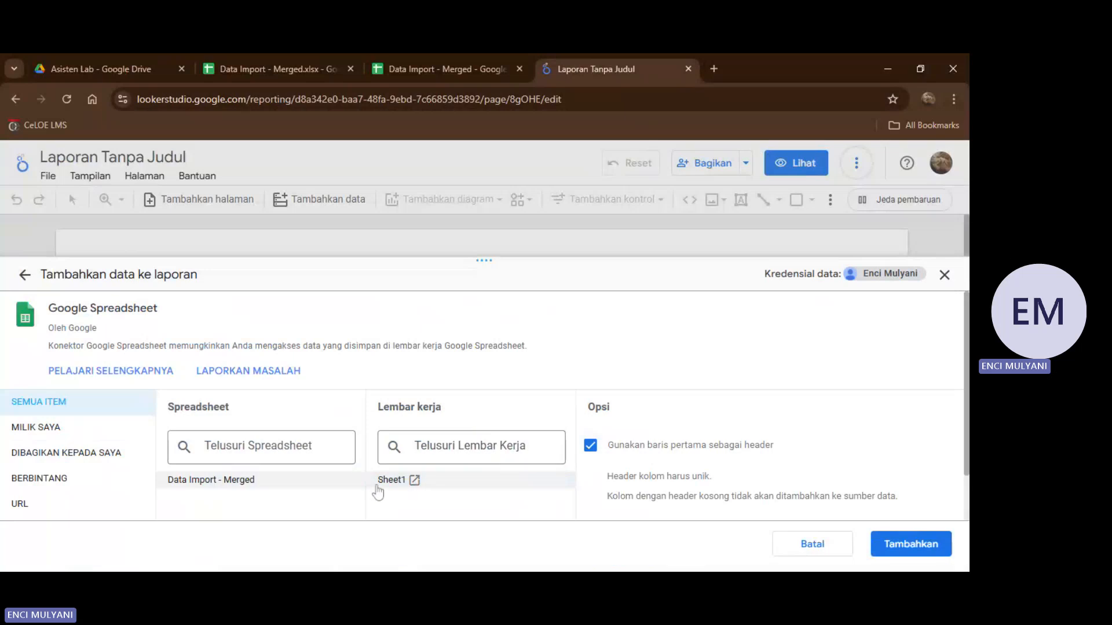
{"action": "scroll", "coordinate": [747, 440], "scroll_direction": "down", "scroll_amount": 1}
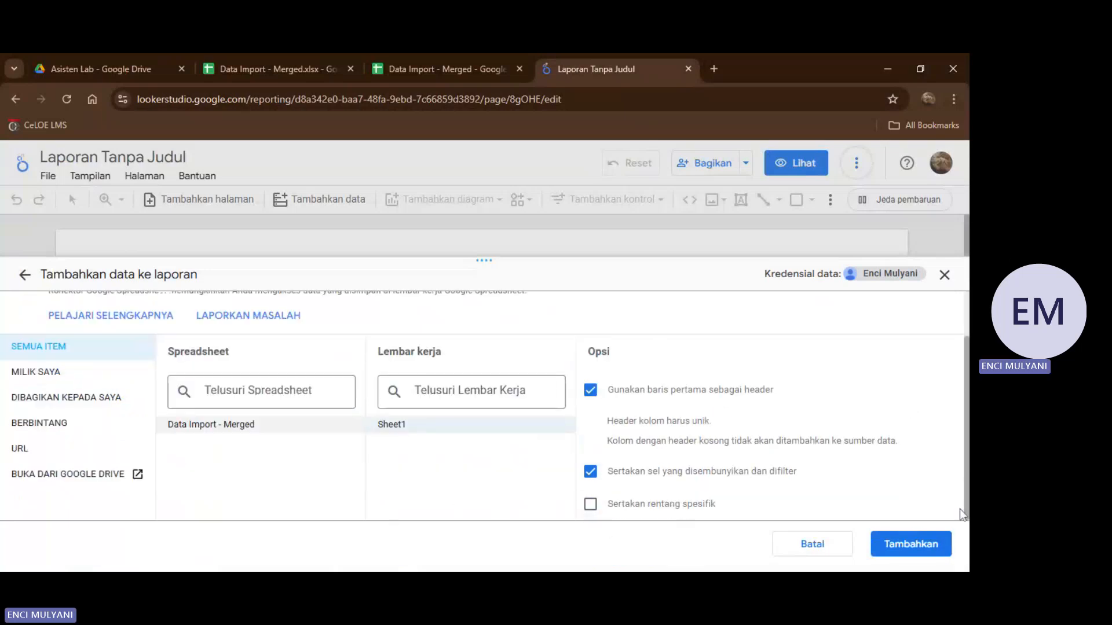
{"action": "left_click", "coordinate": [926, 550]}
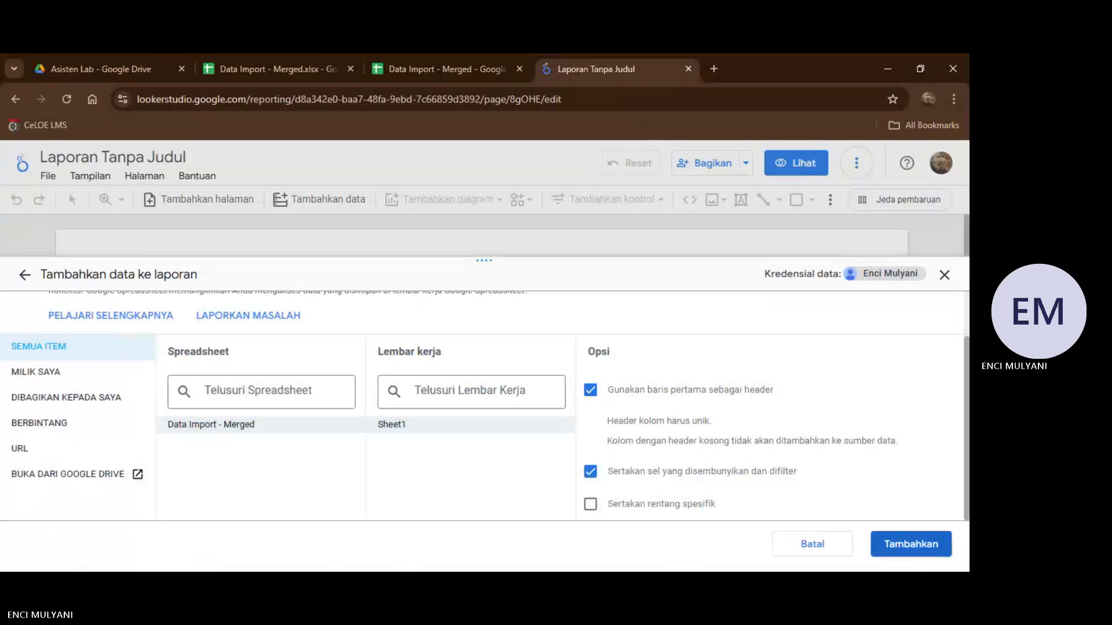
{"action": "left_click", "coordinate": [911, 552]}
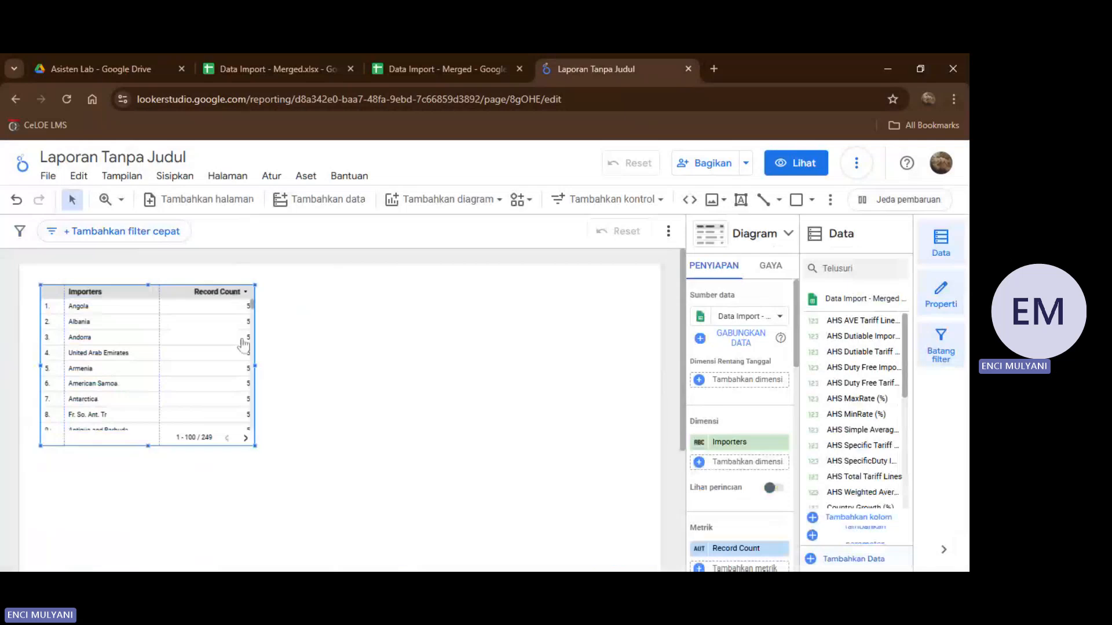
Review the fields and connection settings of the Data Import - Merged - Sheet1 data source, reconnect it and return to the report.
{"action": "scroll", "coordinate": [179, 376], "scroll_direction": "down", "scroll_amount": 1}
{"action": "scroll", "coordinate": [176, 377], "scroll_direction": "up", "scroll_amount": 1}
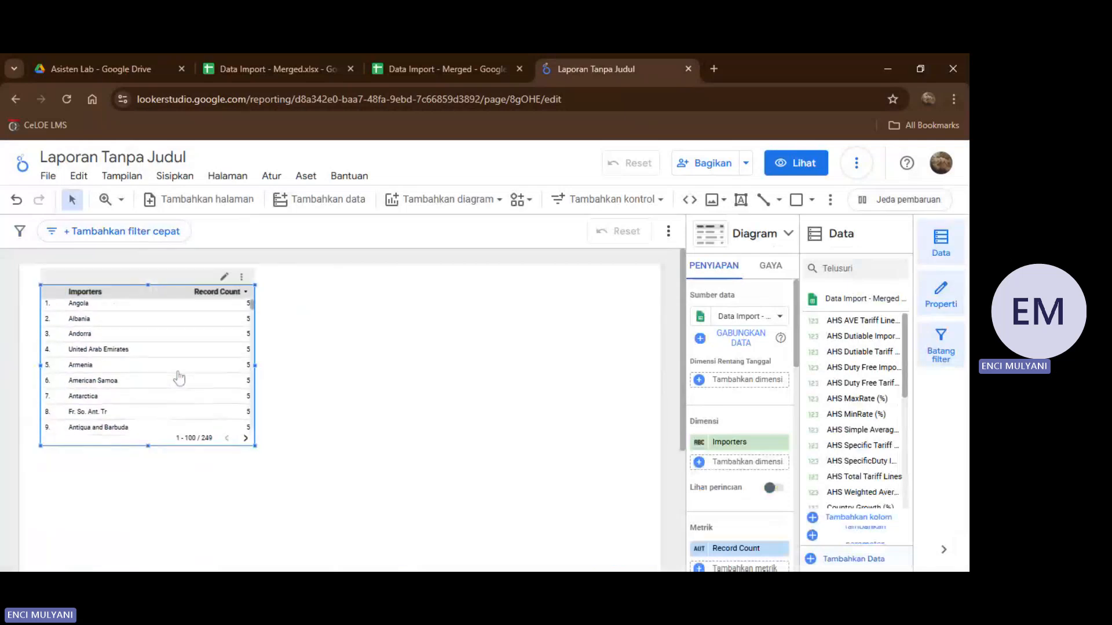
{"action": "left_click", "coordinate": [307, 178]}
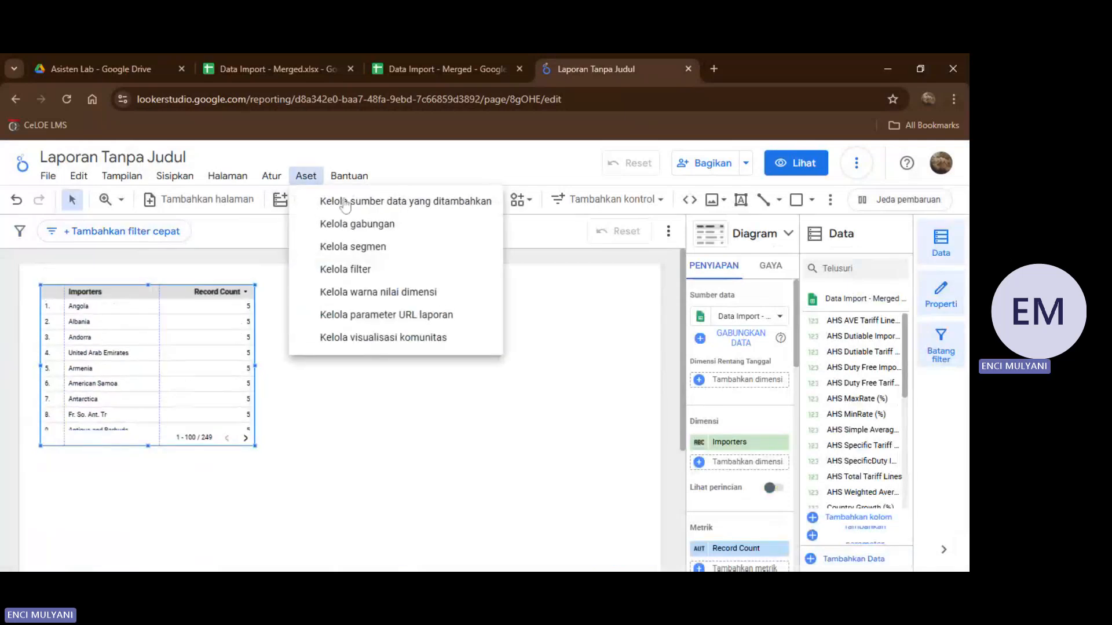
{"action": "left_click", "coordinate": [460, 203]}
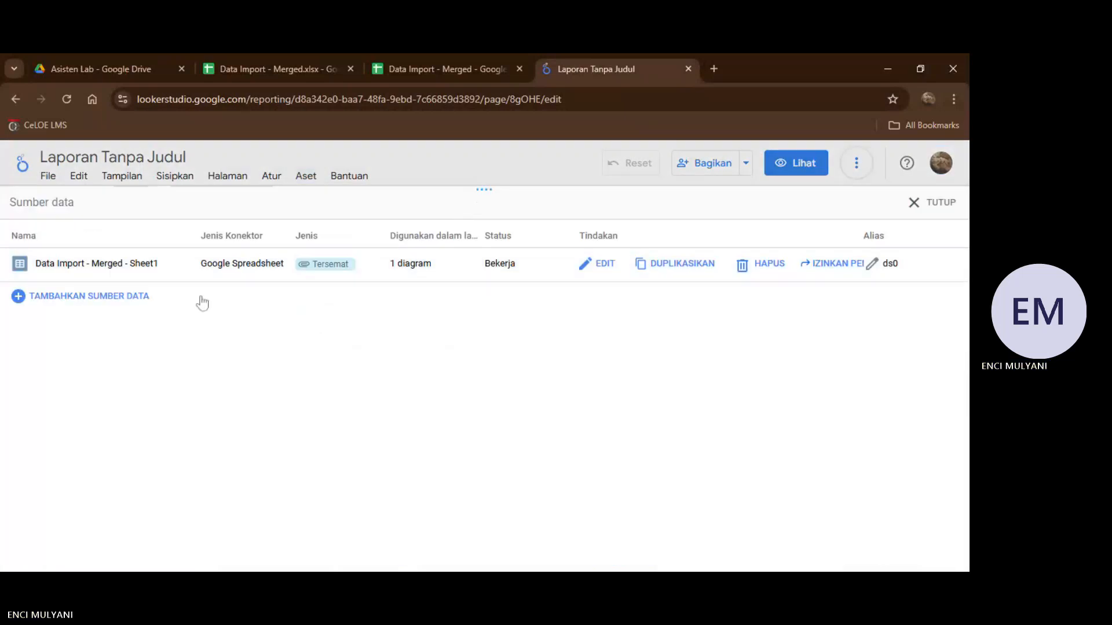
{"action": "left_click", "coordinate": [605, 265]}
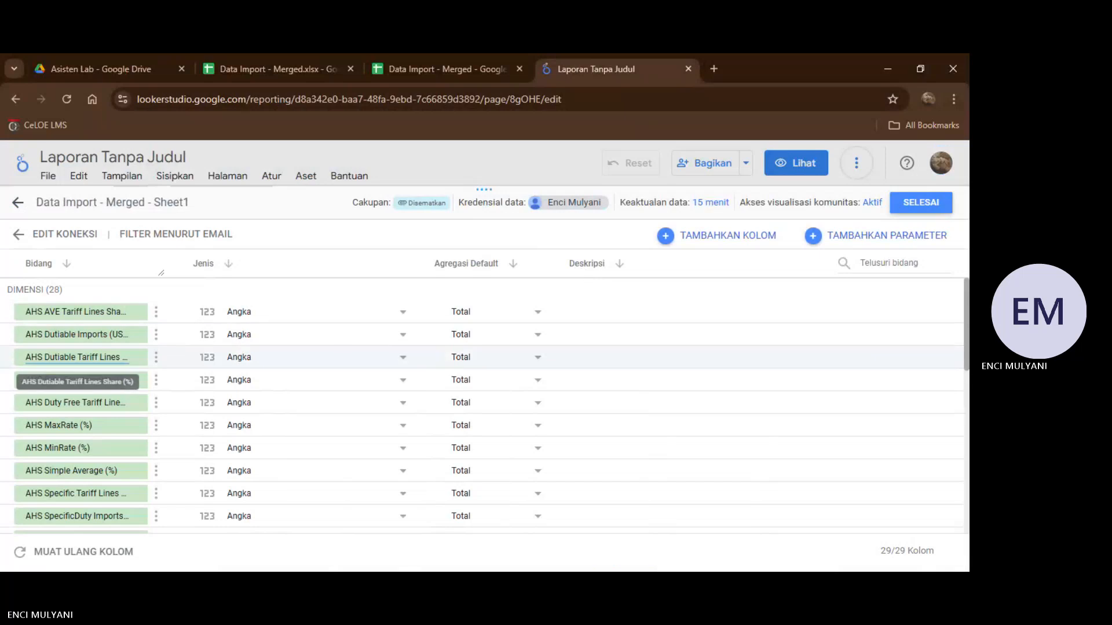
{"action": "left_click", "coordinate": [68, 244]}
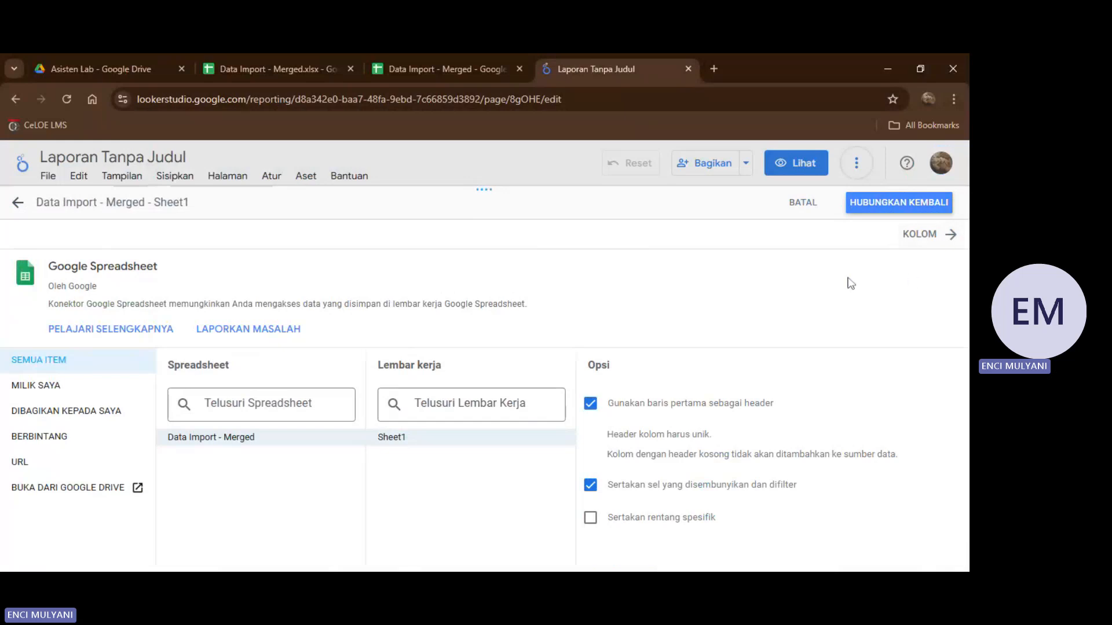
{"action": "left_click", "coordinate": [911, 207]}
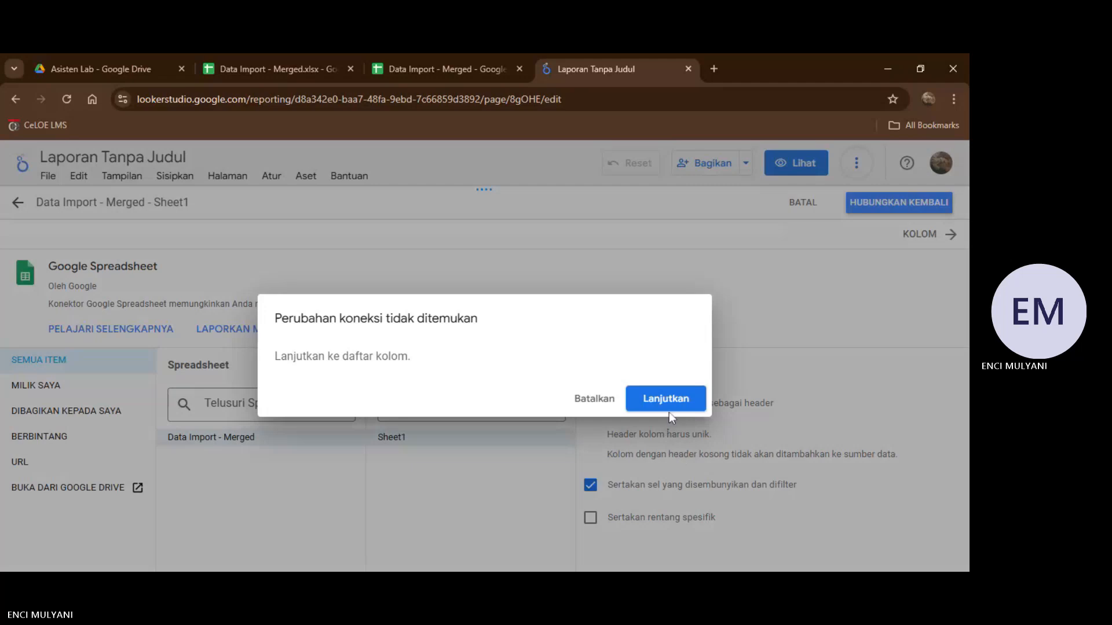
{"action": "left_click", "coordinate": [669, 410]}
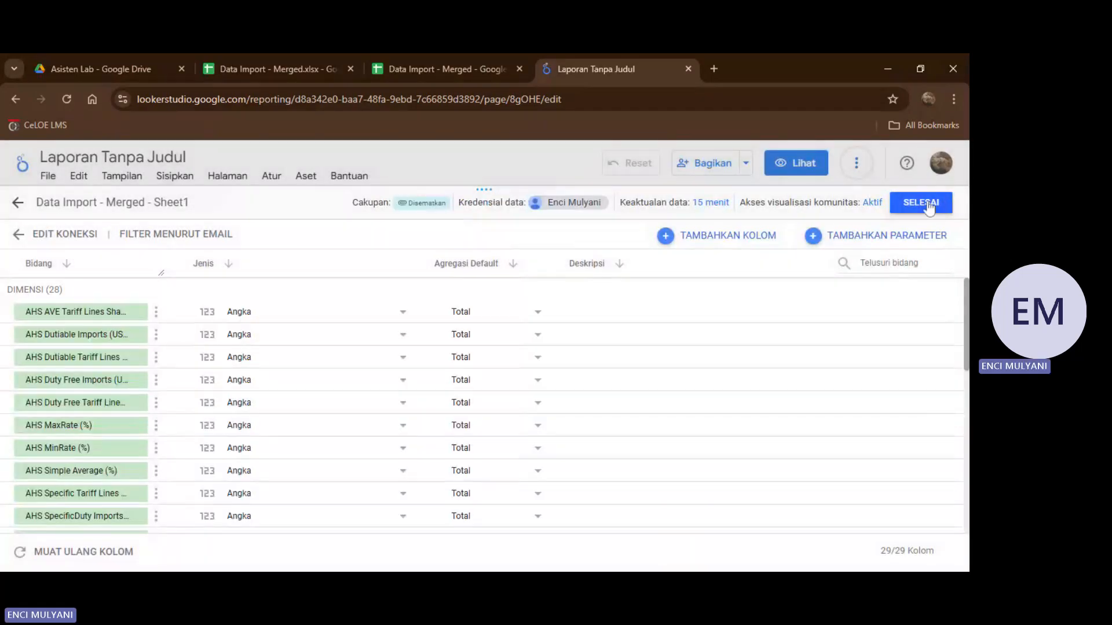
{"action": "left_click", "coordinate": [927, 204]}
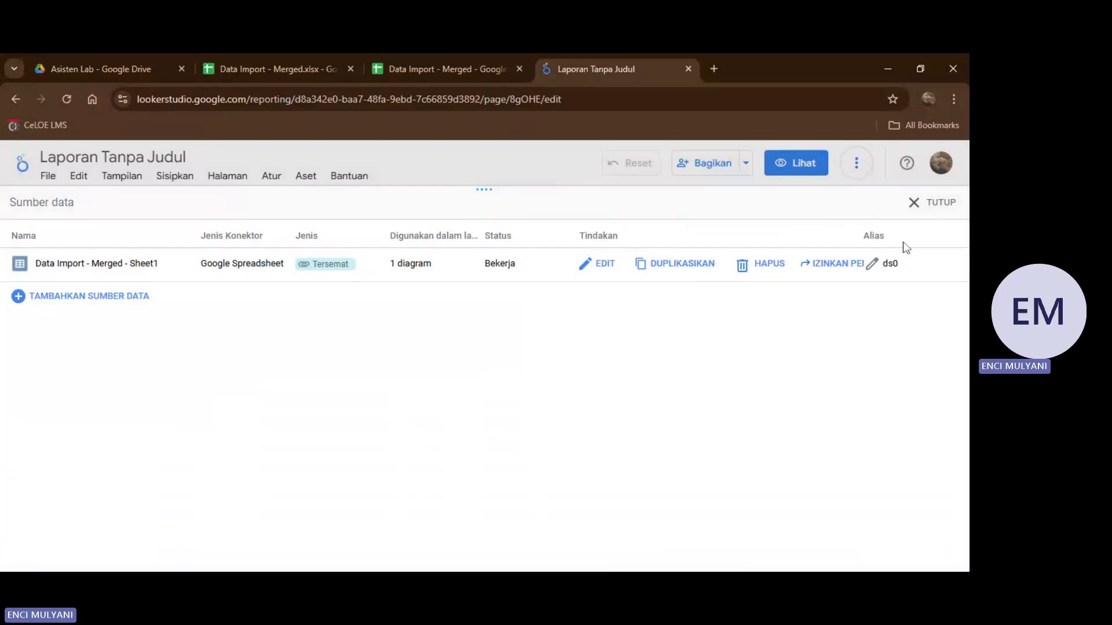
{"action": "left_click", "coordinate": [936, 204]}
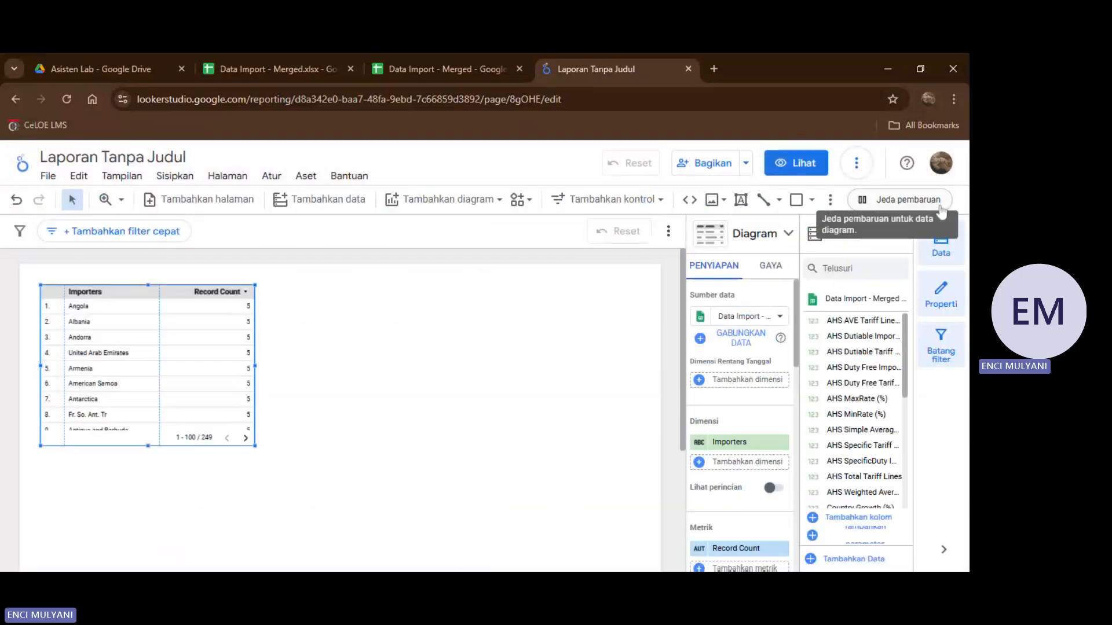
Move the Importers table to the report page's lower-left corner and resize it to nearly the full page width with a reduced height.
{"action": "left_click", "coordinate": [349, 394]}
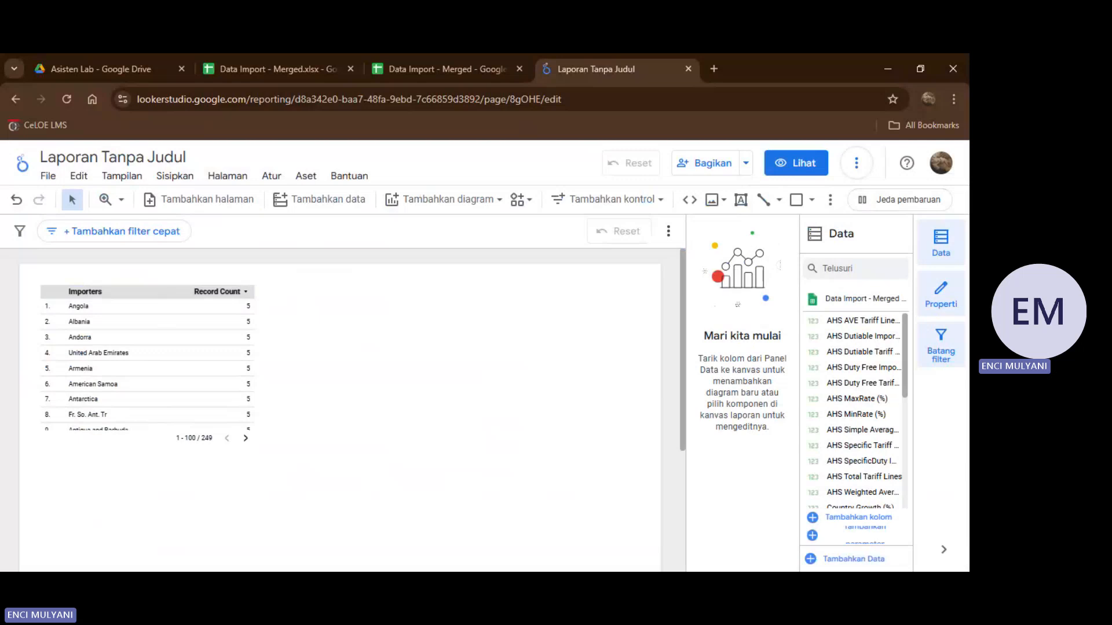
{"action": "scroll", "coordinate": [366, 432], "scroll_direction": "down", "scroll_amount": 2}
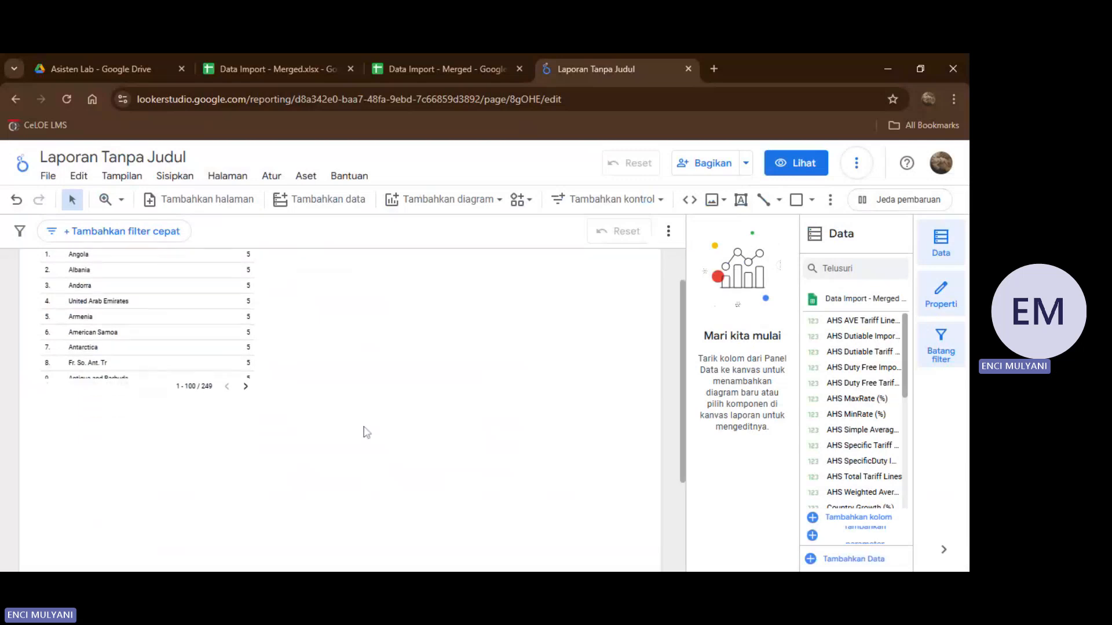
{"action": "scroll", "coordinate": [367, 433], "scroll_direction": "down", "scroll_amount": 3}
{"action": "scroll", "coordinate": [367, 432], "scroll_direction": "up", "scroll_amount": 4}
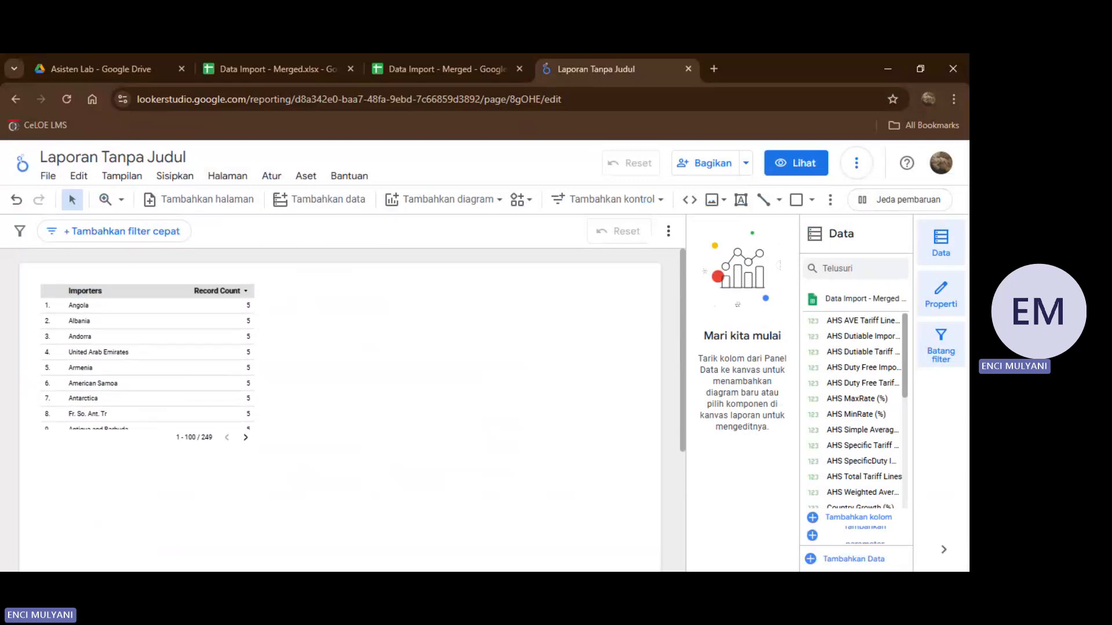
{"action": "left_click_drag", "start_coordinate": [155, 298], "coordinate": [454, 505]}
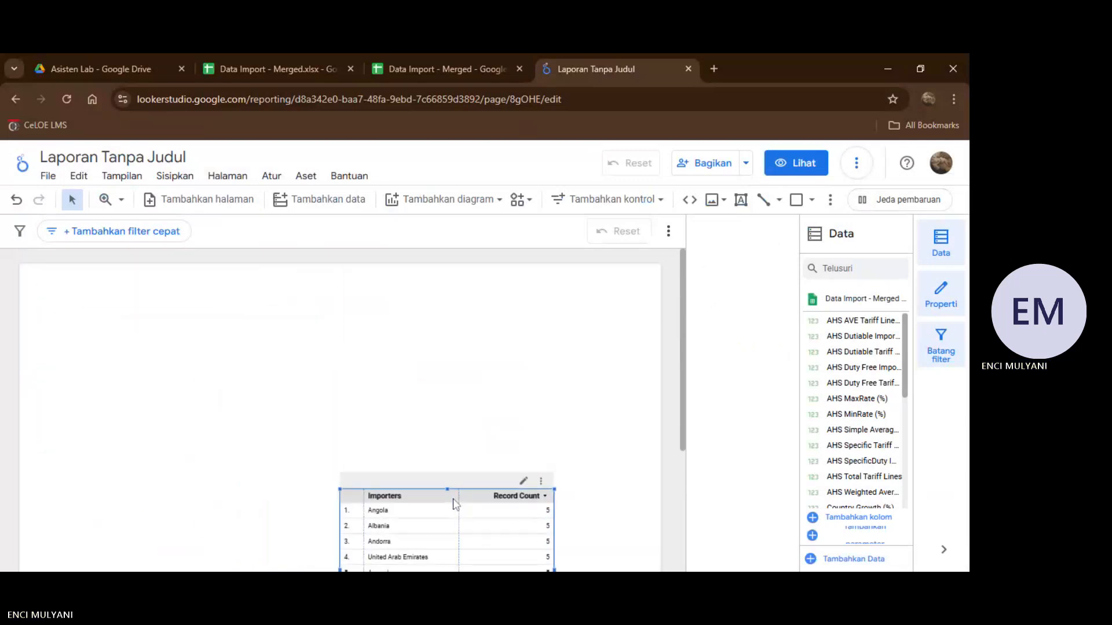
{"action": "scroll", "coordinate": [384, 355], "scroll_direction": "down", "scroll_amount": 5}
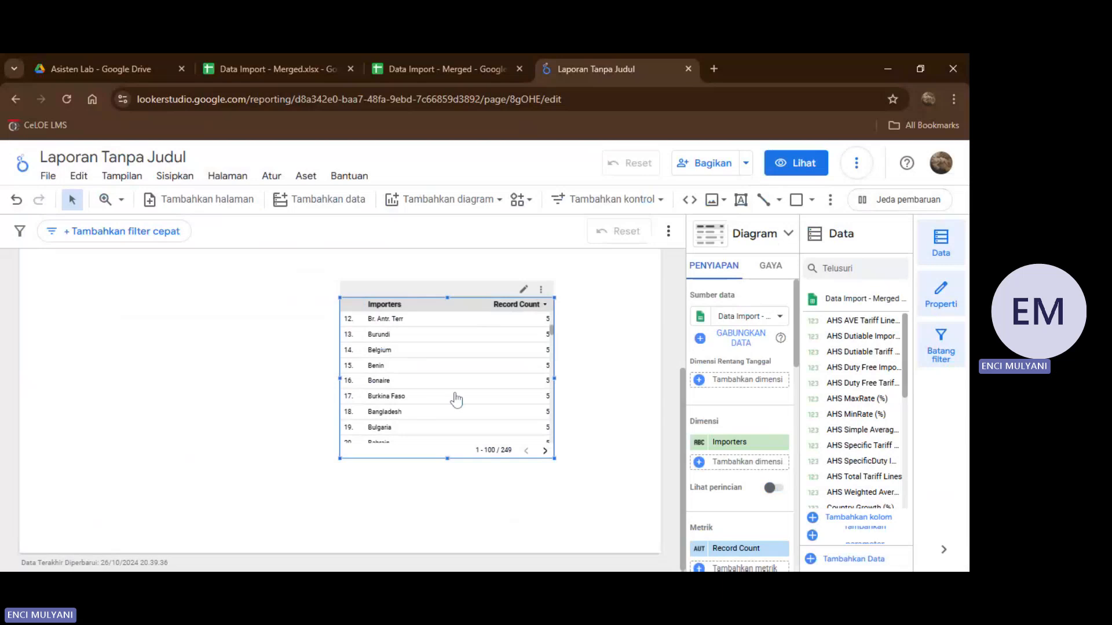
{"action": "scroll", "coordinate": [456, 398], "scroll_direction": "down", "scroll_amount": 2}
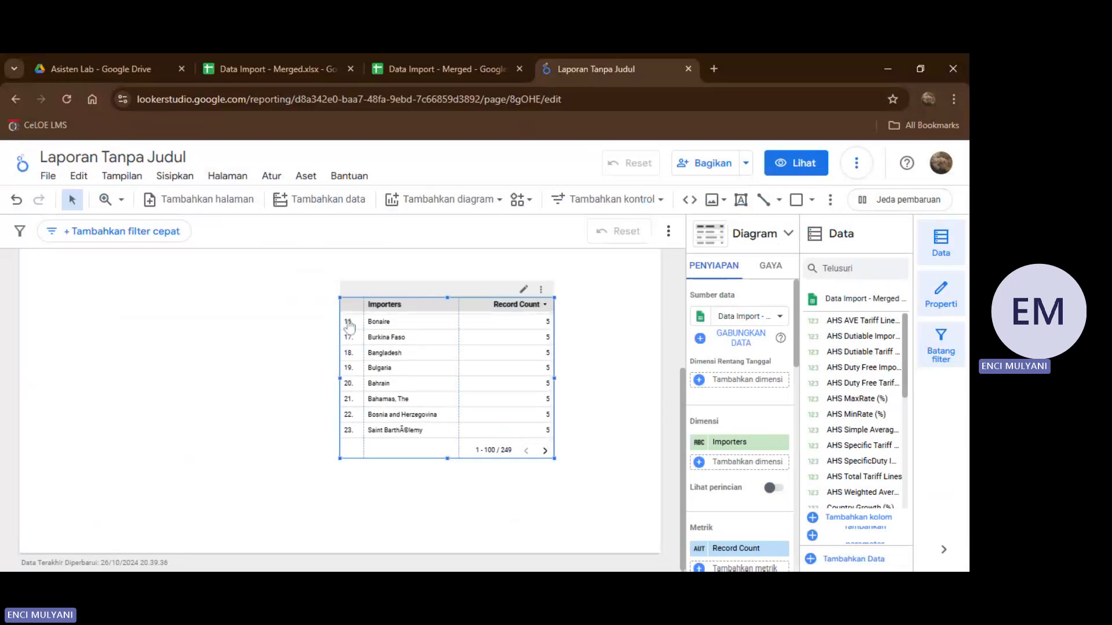
{"action": "left_click_drag", "start_coordinate": [380, 307], "coordinate": [70, 393]}
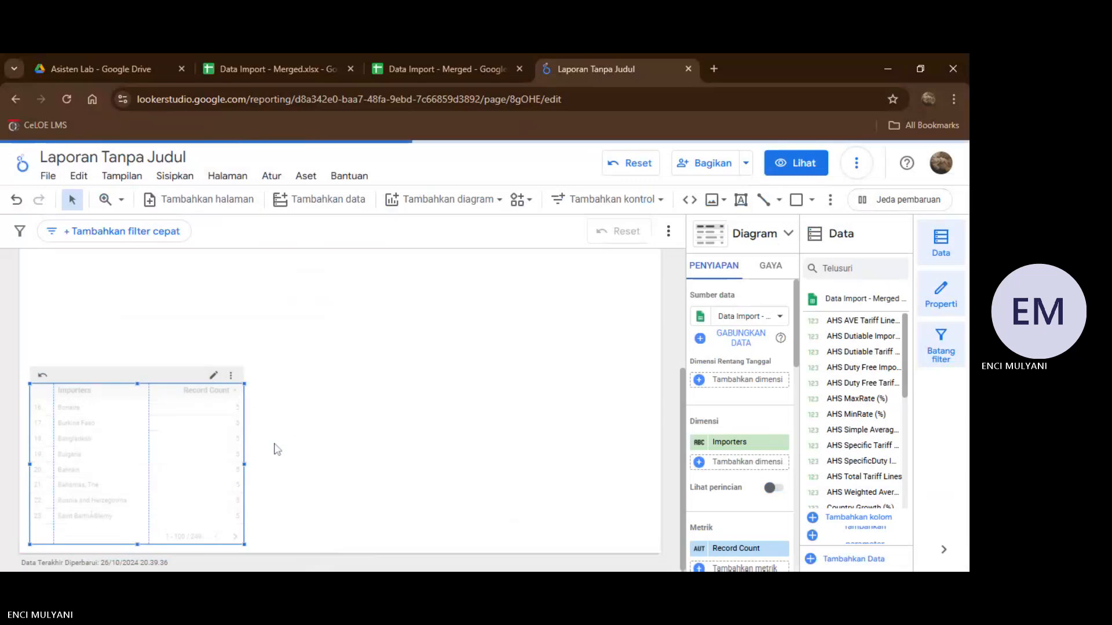
{"action": "left_click_drag", "start_coordinate": [241, 460], "coordinate": [646, 466]}
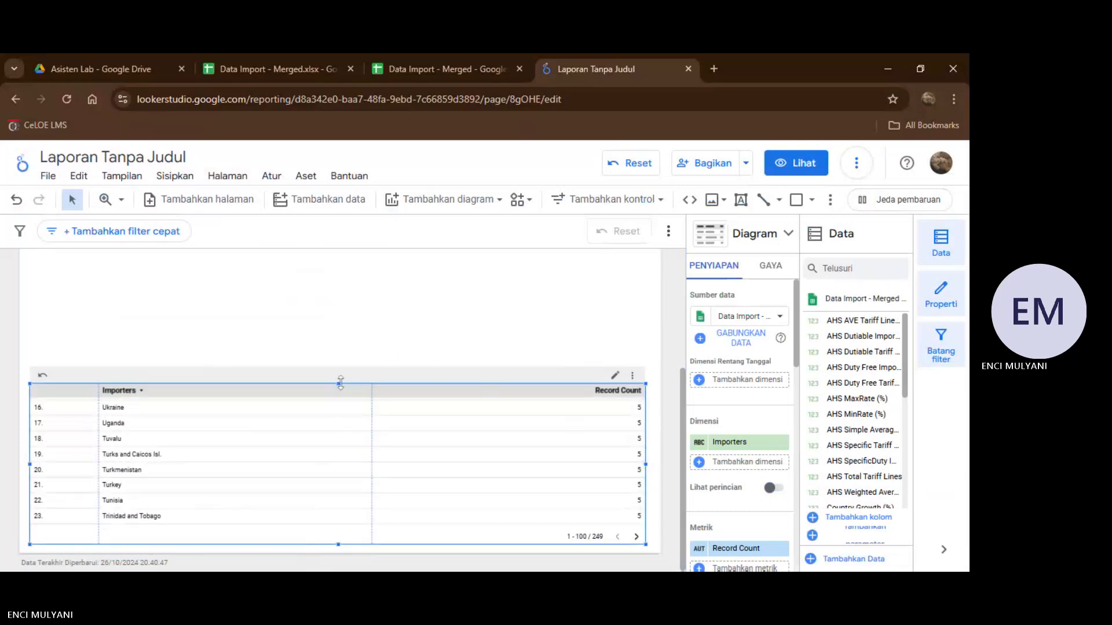
{"action": "left_click_drag", "start_coordinate": [340, 384], "coordinate": [340, 435]}
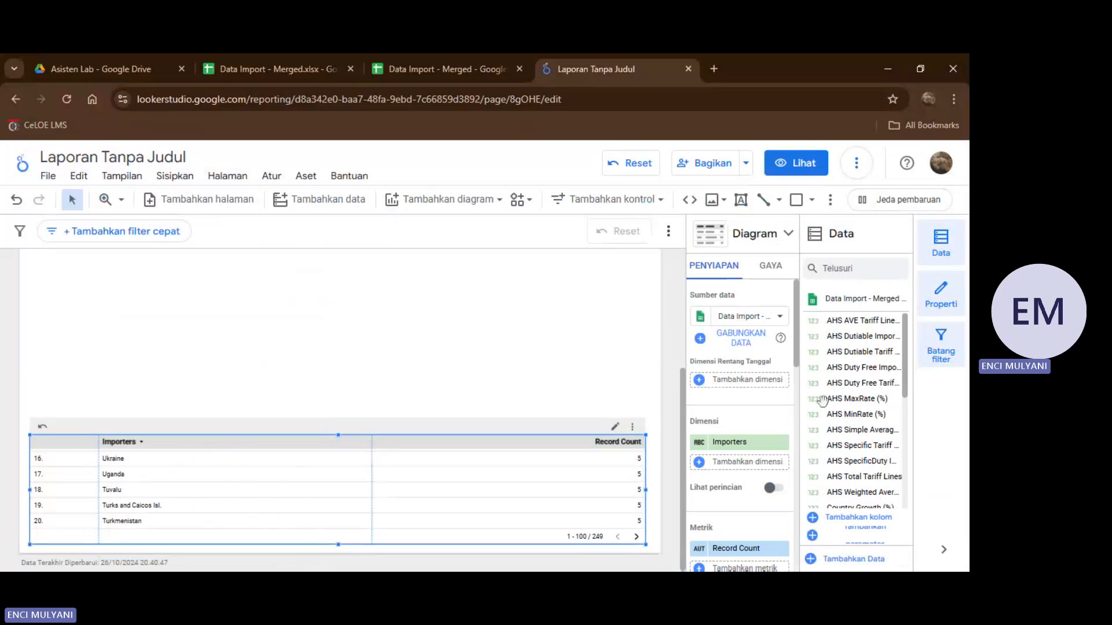
Add Year and World Growth (%) as metrics of the Importers table and remove the Record Count metric.
{"action": "scroll", "coordinate": [710, 427], "scroll_direction": "down", "scroll_amount": 3}
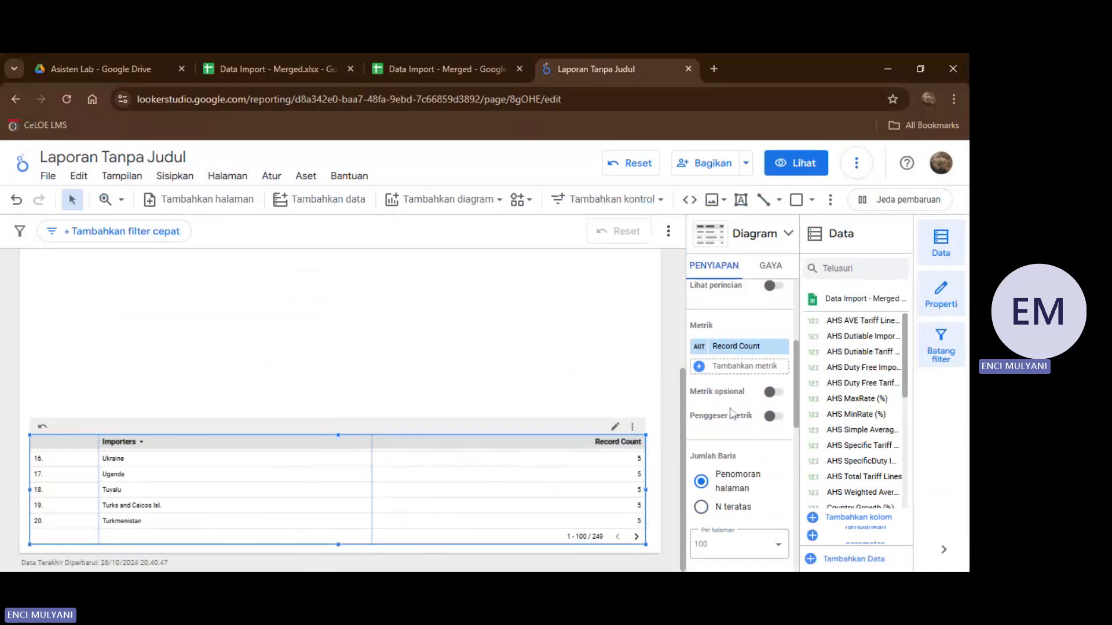
{"action": "scroll", "coordinate": [731, 413], "scroll_direction": "up", "scroll_amount": 2}
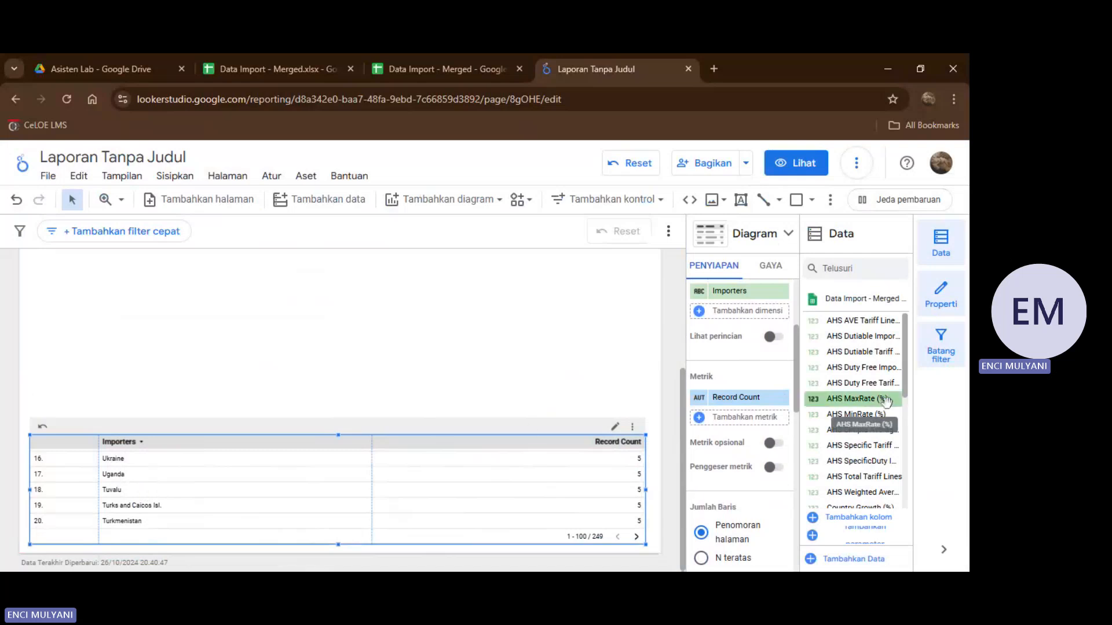
{"action": "scroll", "coordinate": [887, 403], "scroll_direction": "down", "scroll_amount": 5}
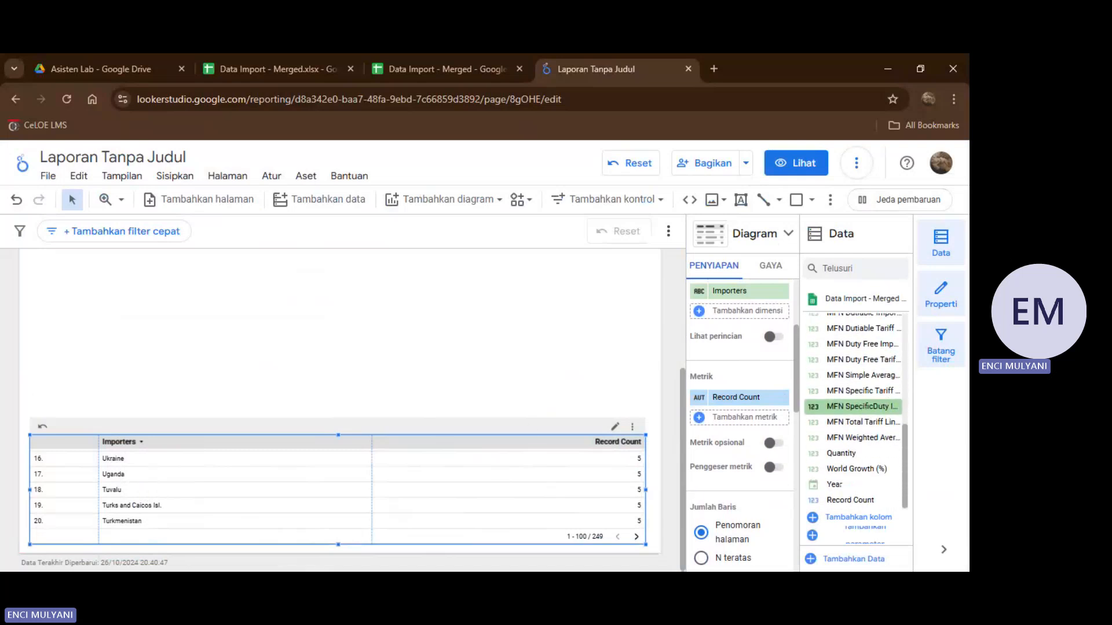
{"action": "left_click_drag", "start_coordinate": [851, 488], "coordinate": [744, 417]}
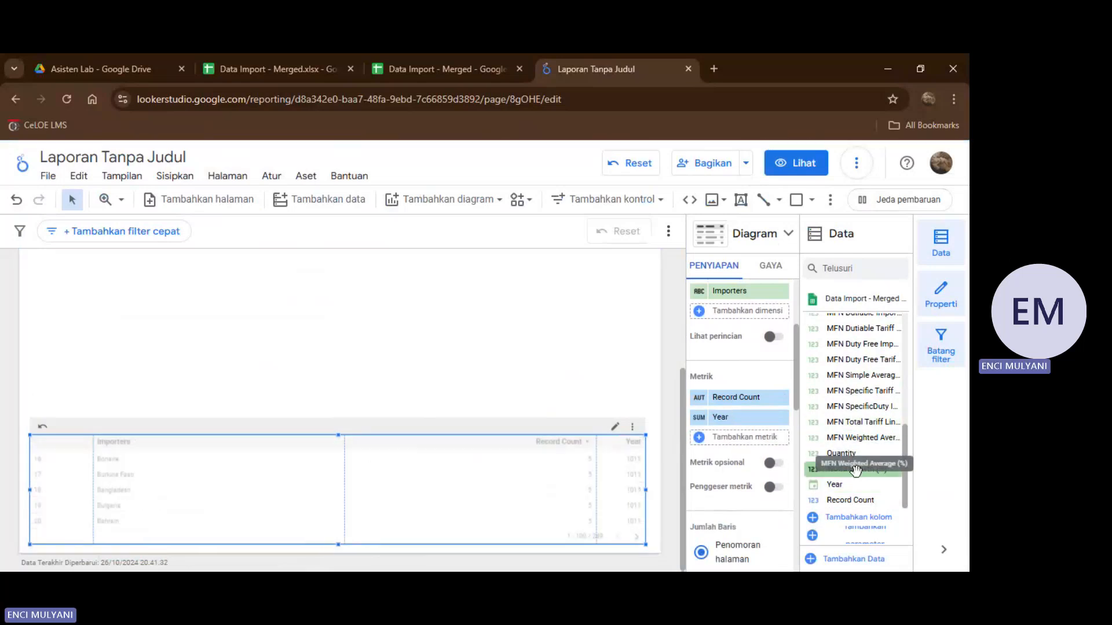
{"action": "left_click_drag", "start_coordinate": [874, 469], "coordinate": [842, 455]}
{"action": "left_click_drag", "start_coordinate": [751, 435], "coordinate": [750, 436]}
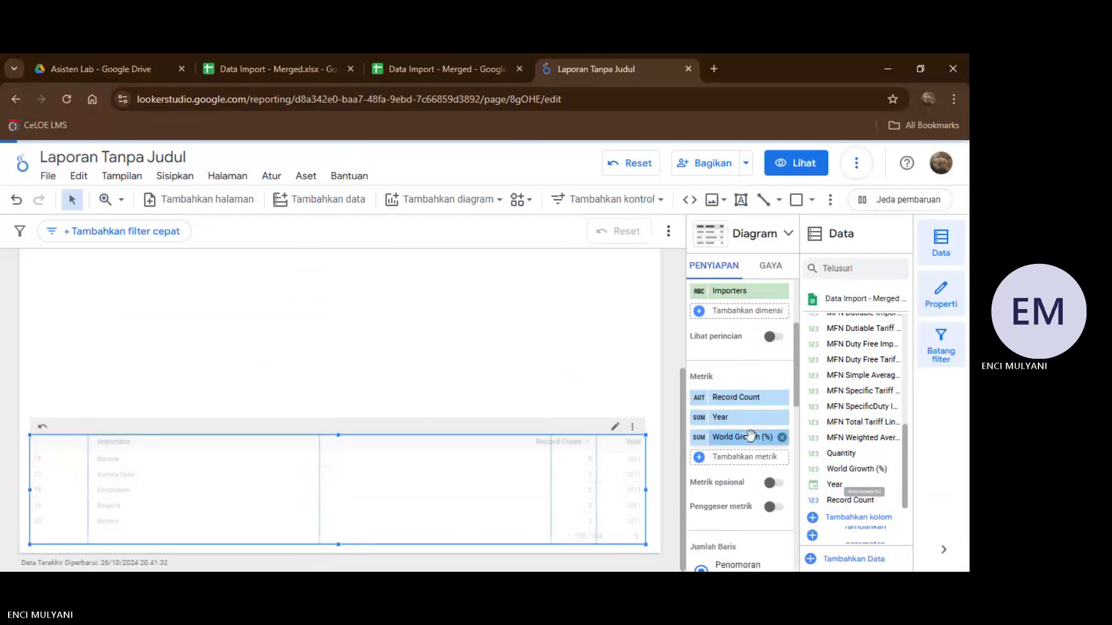
{"action": "left_click", "coordinate": [782, 398]}
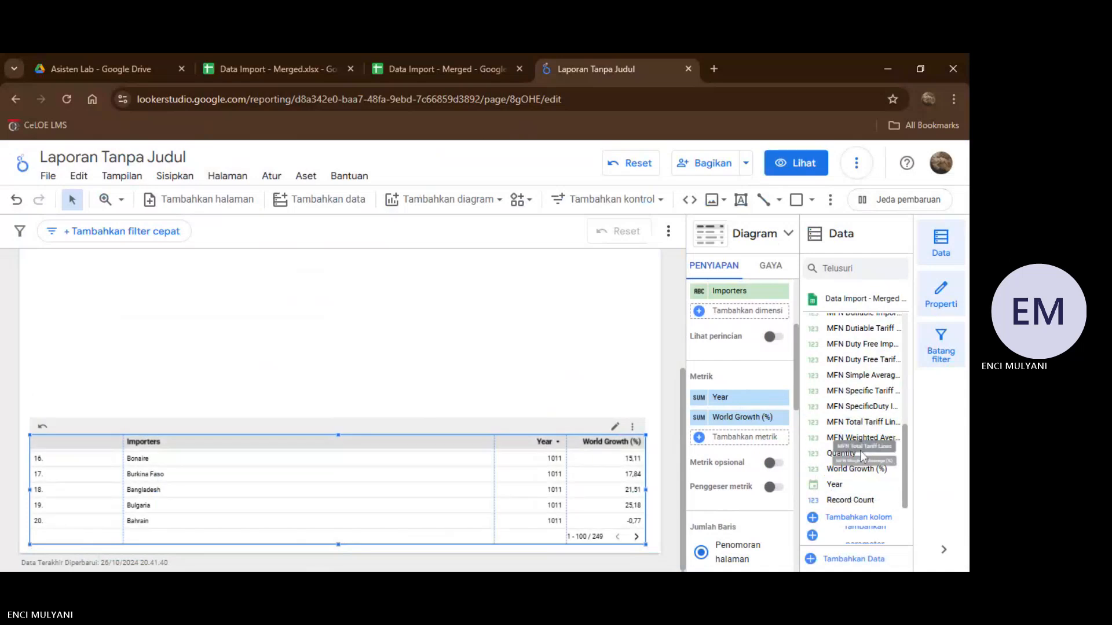
Add Quantity as the table's first metric, and insert Country Growth (%) and Import (US$ Thousand) between Year and World Growth (%).
{"action": "left_click_drag", "start_coordinate": [839, 455], "coordinate": [813, 437]}
{"action": "left_click_drag", "start_coordinate": [724, 387], "coordinate": [725, 396]}
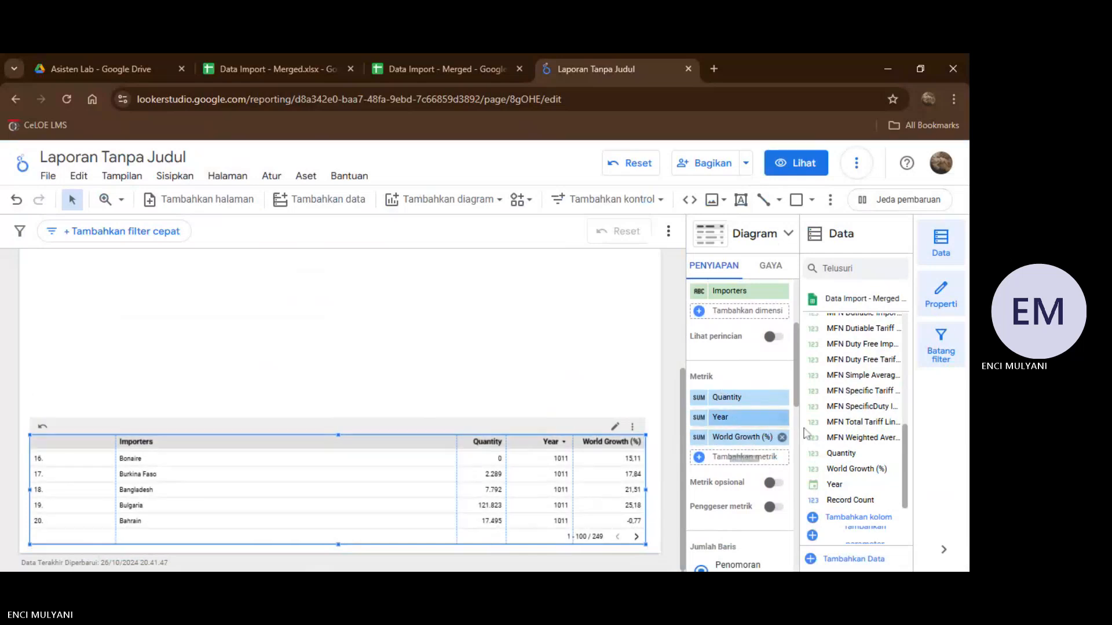
{"action": "scroll", "coordinate": [865, 457], "scroll_direction": "up", "scroll_amount": 5}
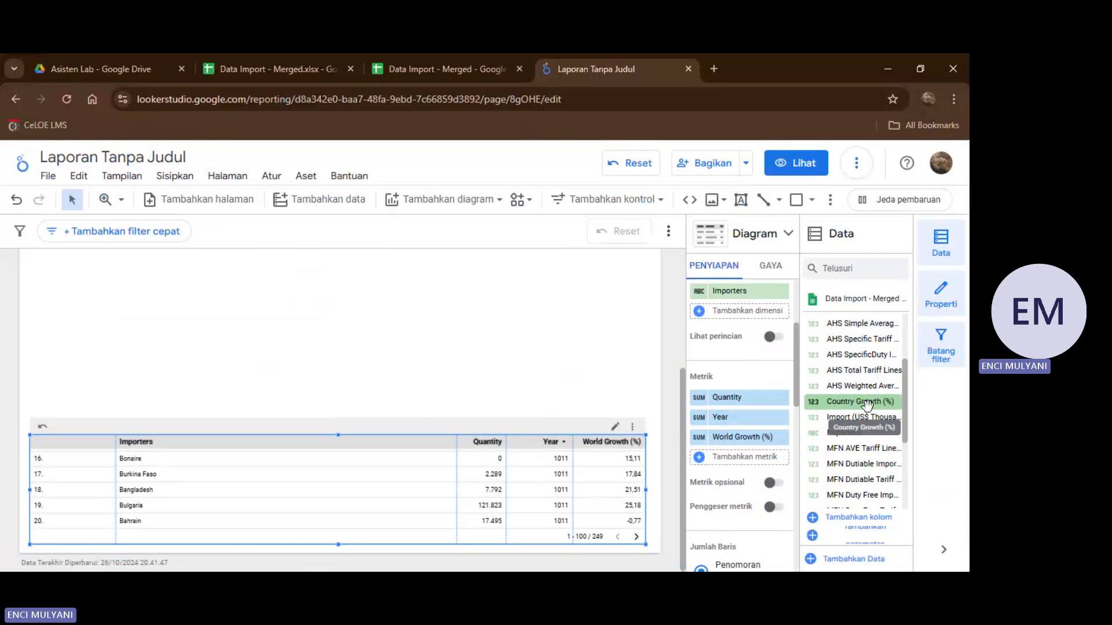
{"action": "left_click_drag", "start_coordinate": [867, 404], "coordinate": [836, 405]}
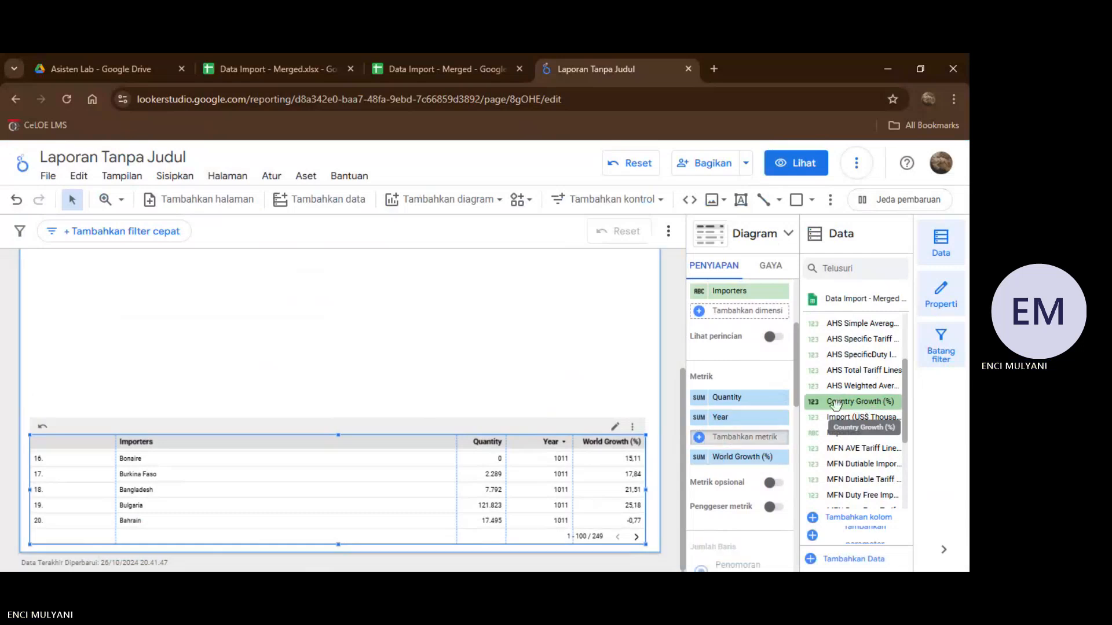
{"action": "left_click_drag", "start_coordinate": [744, 436], "coordinate": [744, 436]}
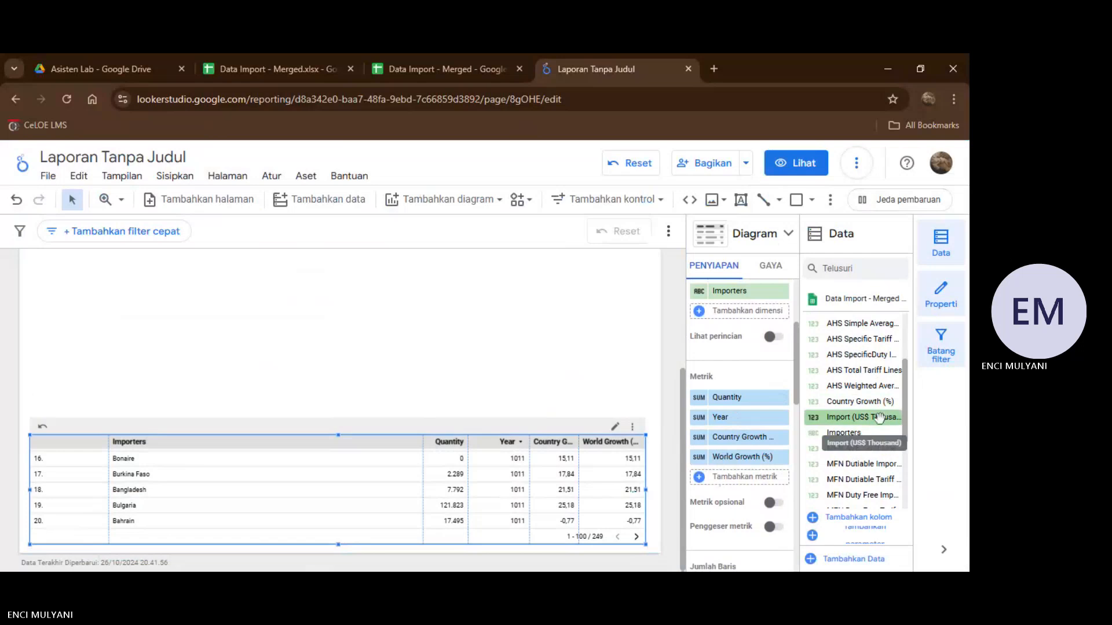
{"action": "left_click_drag", "start_coordinate": [866, 417], "coordinate": [847, 417]}
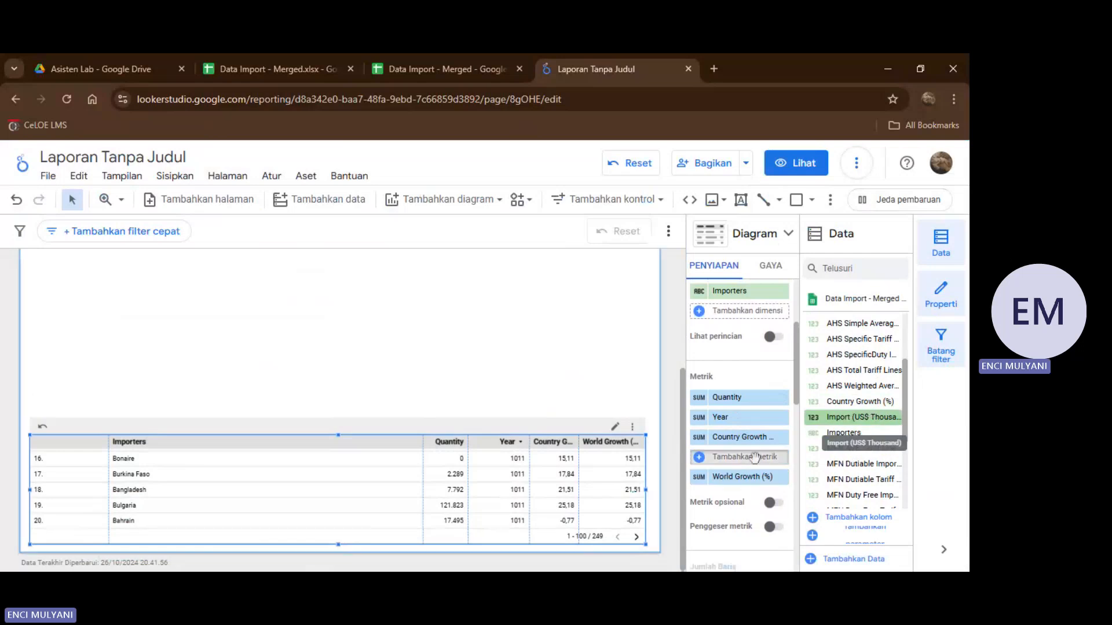
{"action": "left_click_drag", "start_coordinate": [754, 457], "coordinate": [754, 457]}
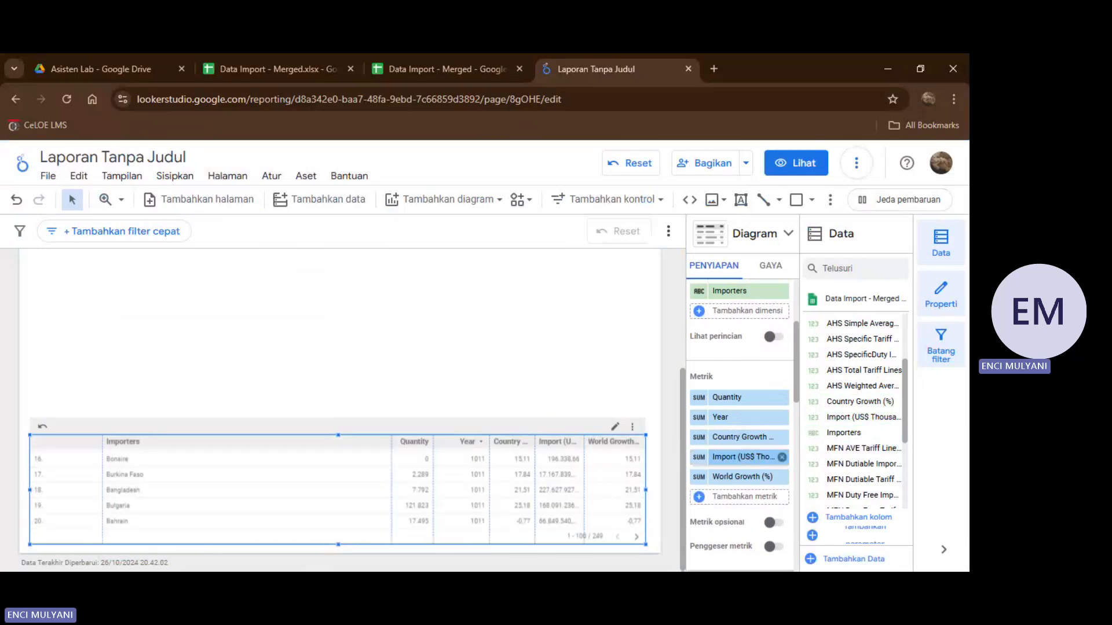
Replace the Import (US$ Thousand) metric with AHS Total Tariff Lines and add MFN Total Tariff Lines, placing both after World Growth (%).
{"action": "scroll", "coordinate": [864, 348], "scroll_direction": "up", "scroll_amount": 1}
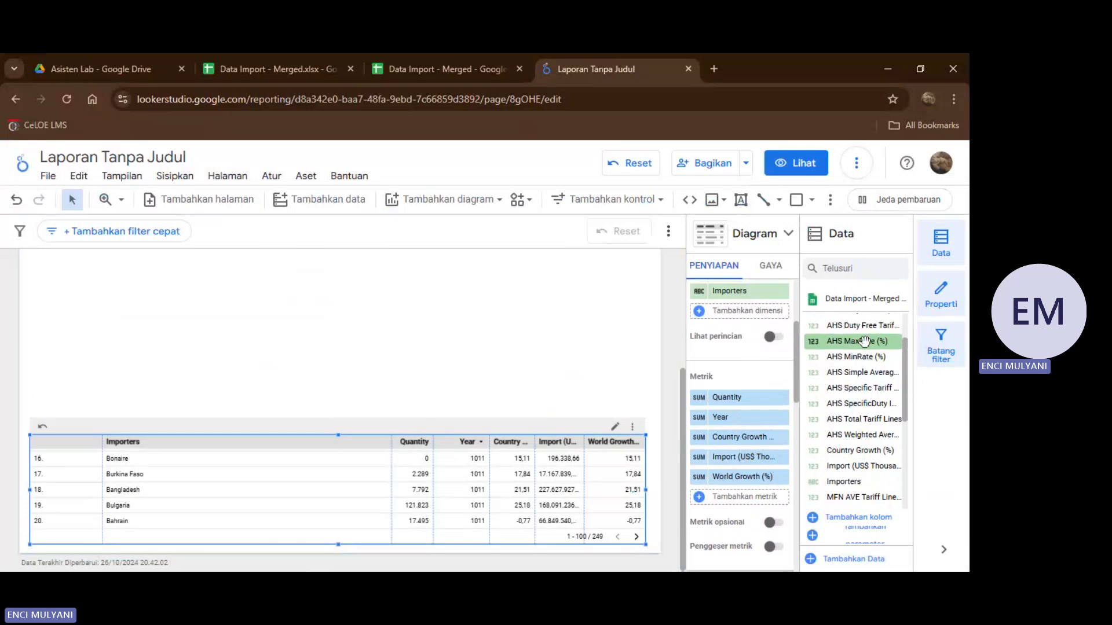
{"action": "scroll", "coordinate": [865, 342], "scroll_direction": "up", "scroll_amount": 2}
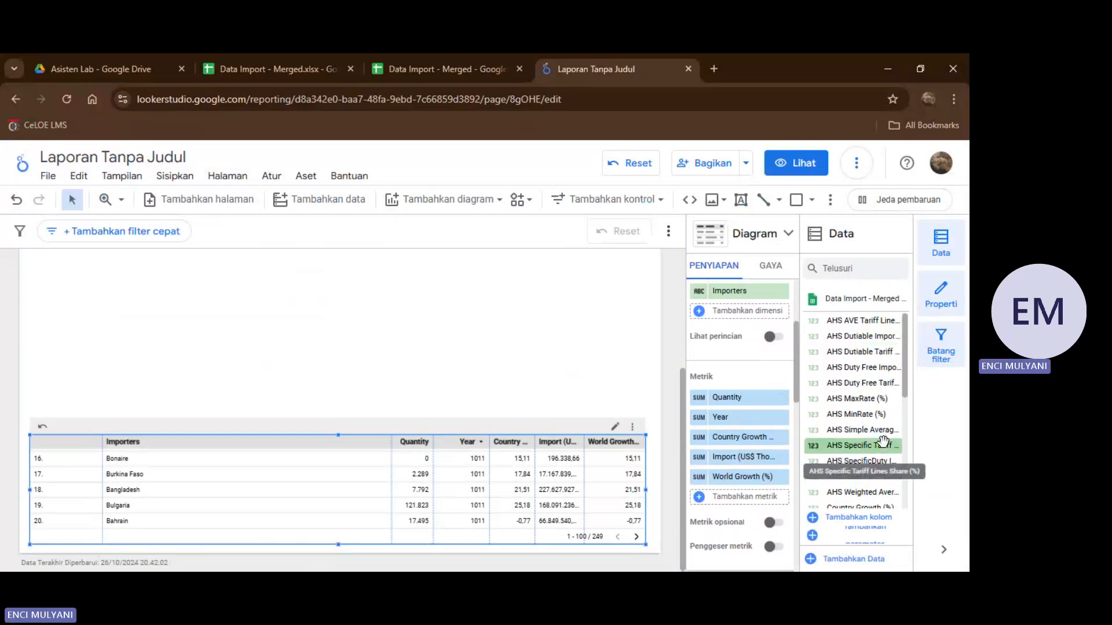
{"action": "scroll", "coordinate": [878, 405], "scroll_direction": "down", "scroll_amount": 2}
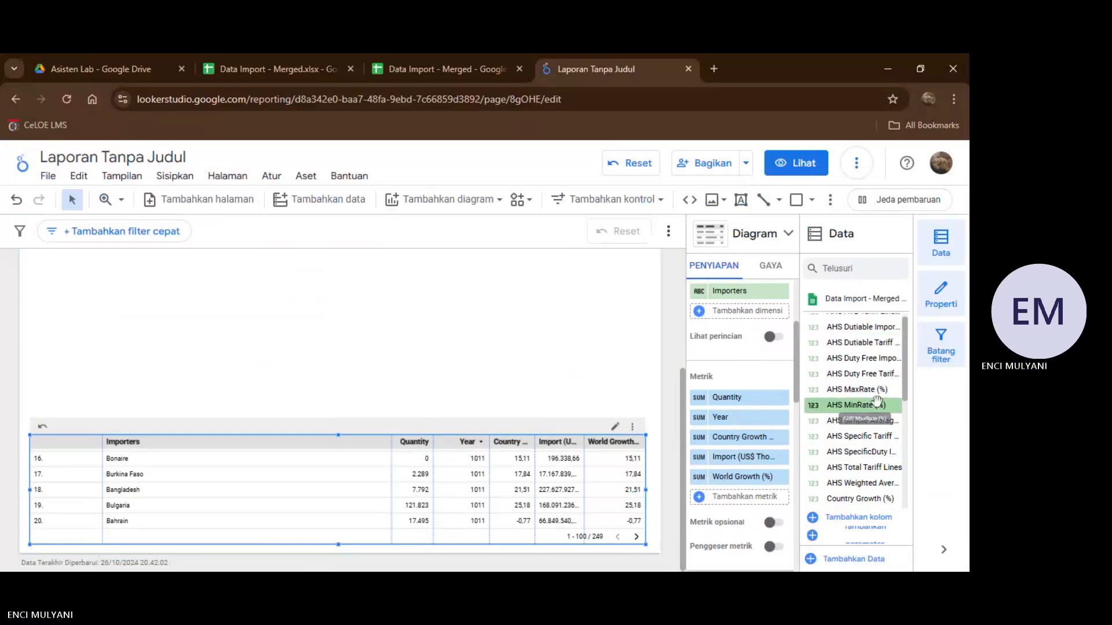
{"action": "scroll", "coordinate": [877, 401], "scroll_direction": "down", "scroll_amount": 1}
{"action": "left_click_drag", "start_coordinate": [856, 403], "coordinate": [738, 477]}
{"action": "scroll", "coordinate": [867, 403], "scroll_direction": "down", "scroll_amount": 2}
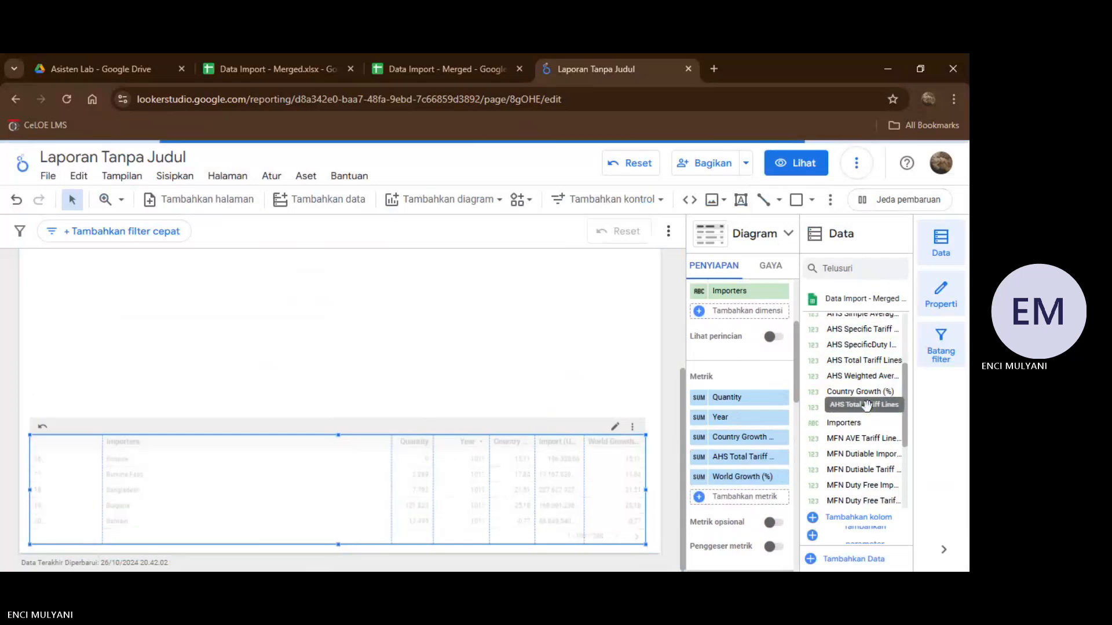
{"action": "scroll", "coordinate": [866, 411], "scroll_direction": "down", "scroll_amount": 4}
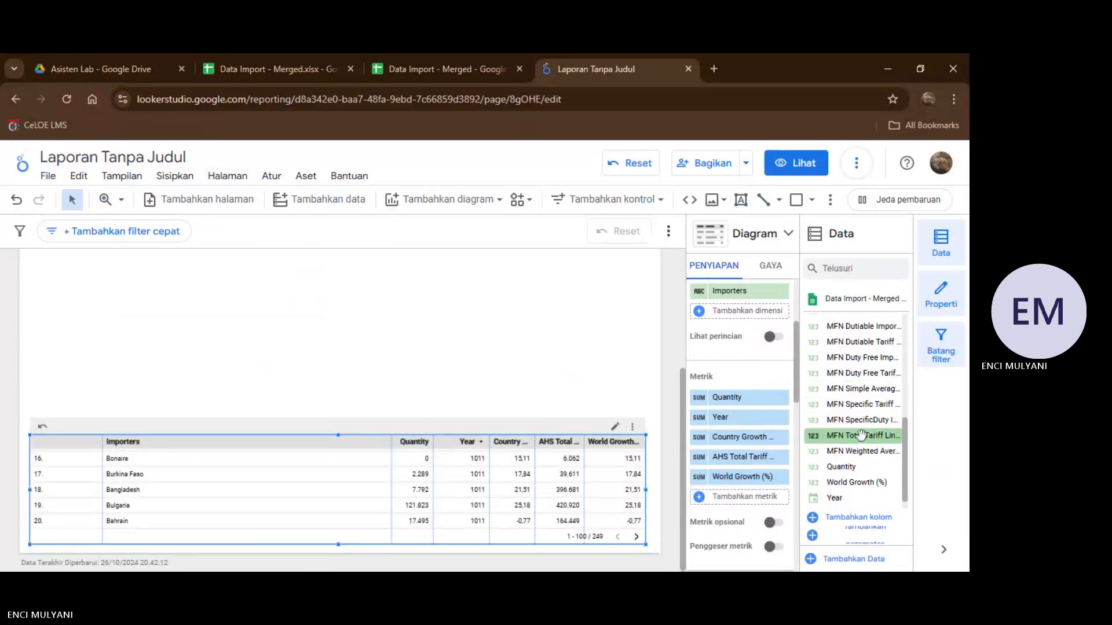
{"action": "left_click_drag", "start_coordinate": [860, 436], "coordinate": [747, 457]}
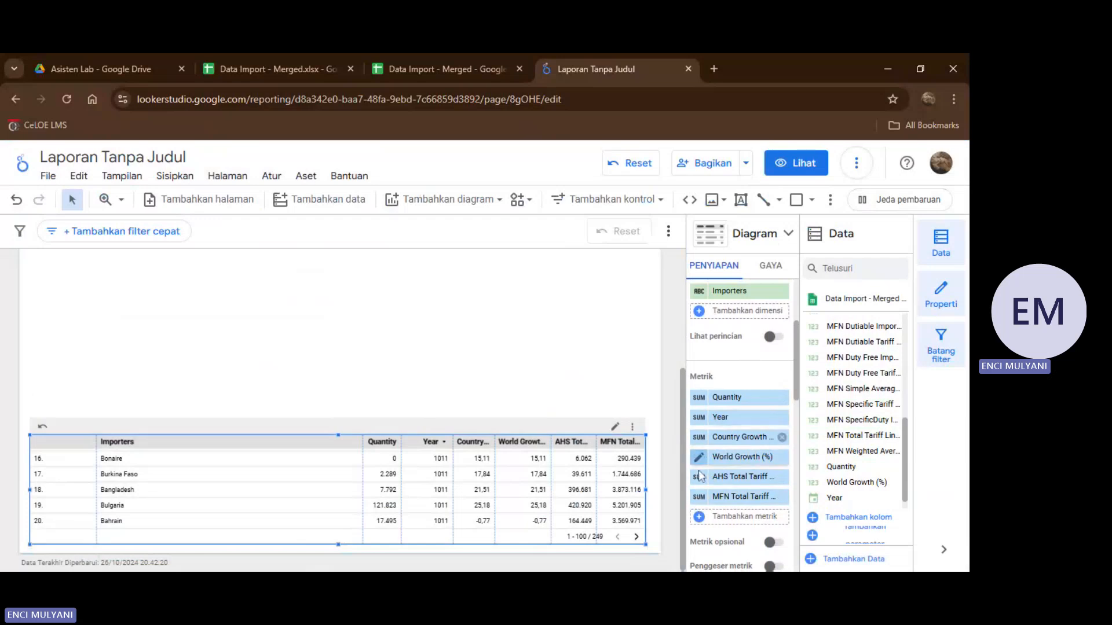
Set the aggregation of the Quantity metric to Rata-rata and of the Year metric to Maks.
{"action": "left_click", "coordinate": [700, 400]}
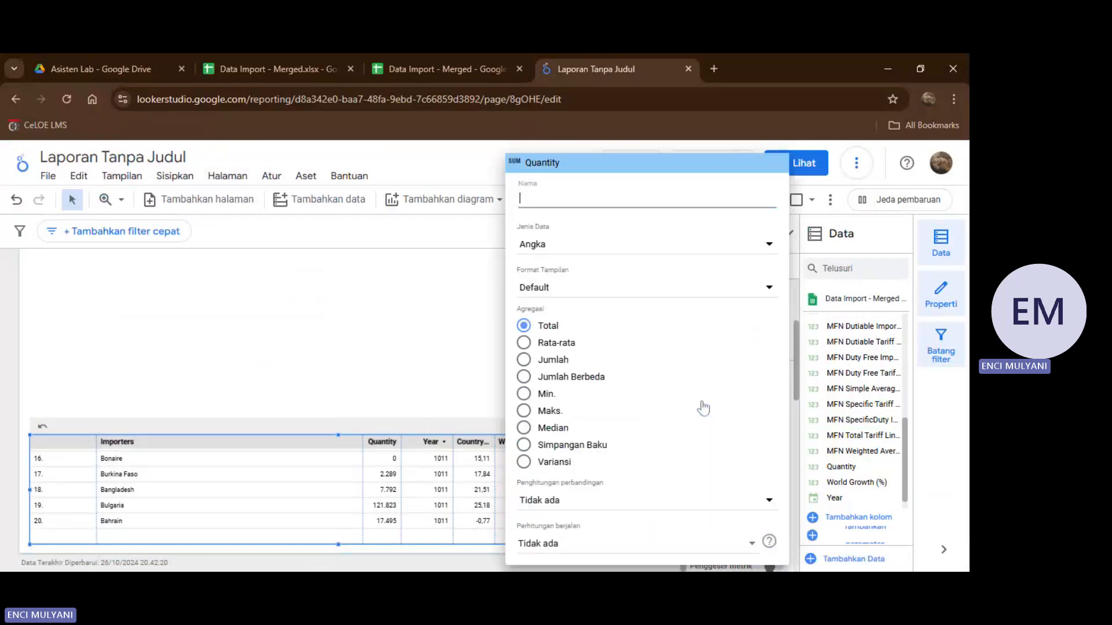
{"action": "left_click", "coordinate": [524, 343]}
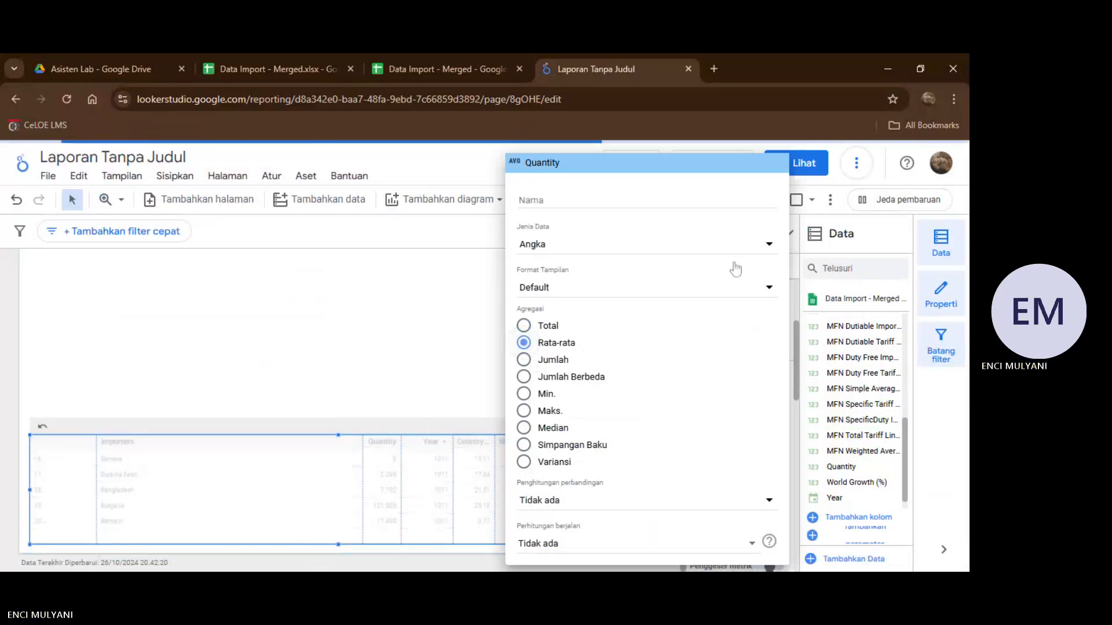
{"action": "left_click", "coordinate": [471, 363]}
{"action": "mouse_move", "coordinate": [700, 422]}
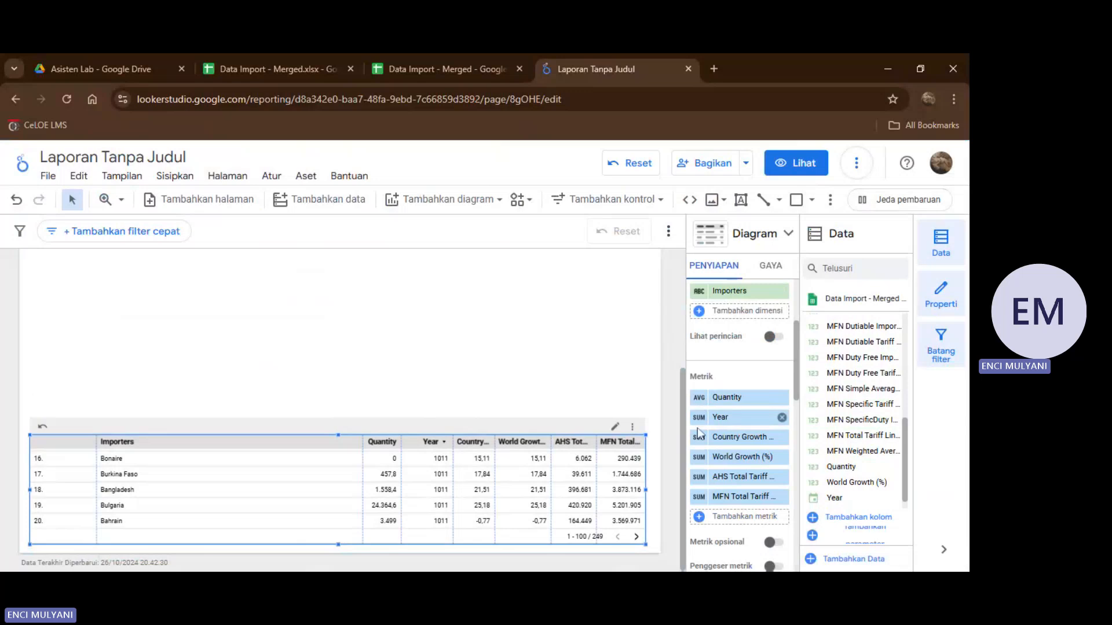
{"action": "left_click", "coordinate": [699, 419]}
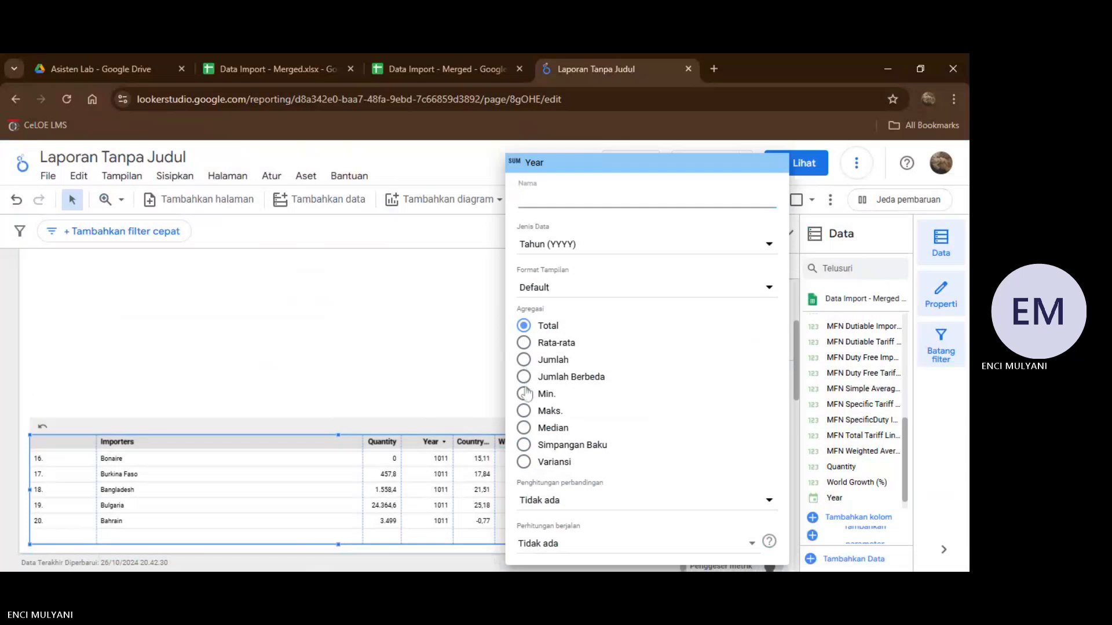
{"action": "left_click", "coordinate": [524, 411]}
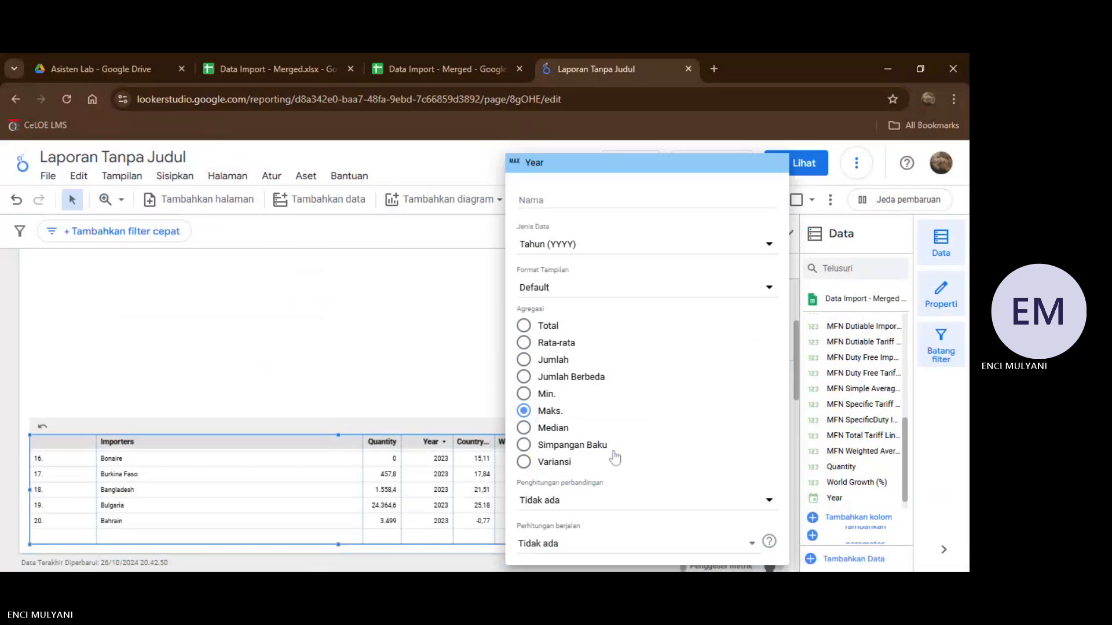
{"action": "left_click", "coordinate": [437, 391]}
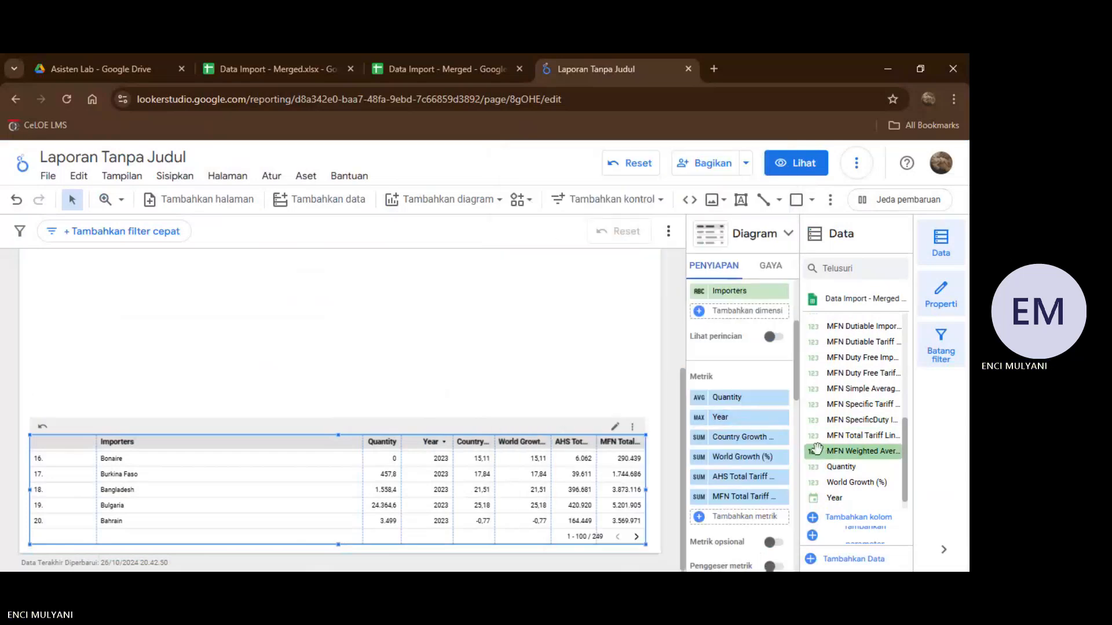
Set the aggregation of the Country Growth (%) and World Growth (%) metrics to Rata-rata.
{"action": "scroll", "coordinate": [725, 421], "scroll_direction": "down", "scroll_amount": 2}
{"action": "scroll", "coordinate": [726, 394], "scroll_direction": "down", "scroll_amount": 1}
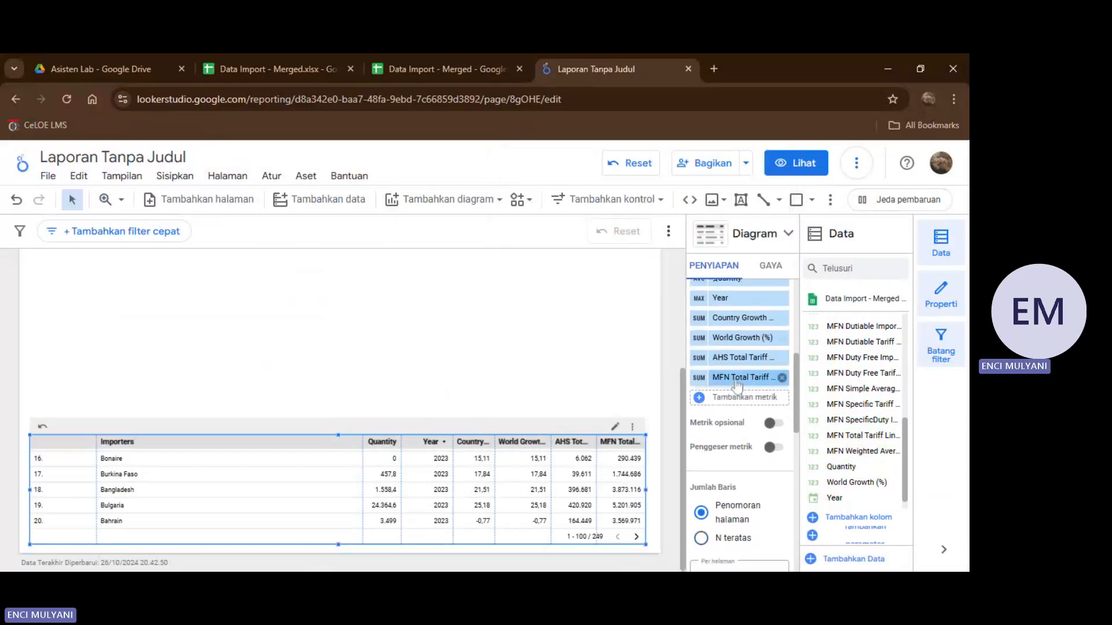
{"action": "left_click", "coordinate": [700, 319]}
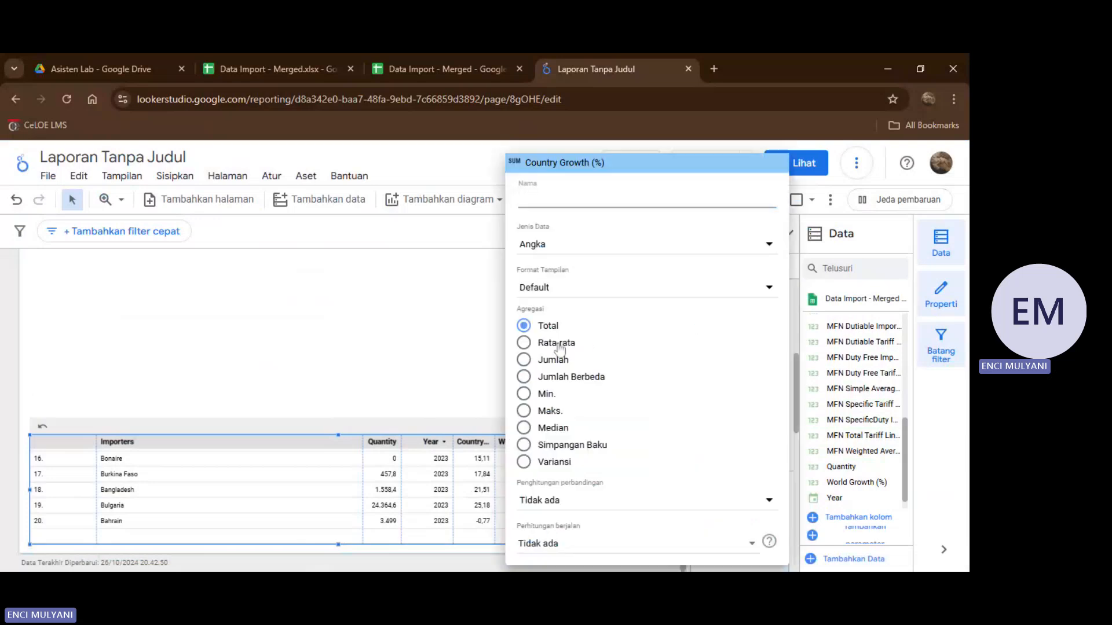
{"action": "left_click", "coordinate": [456, 330]}
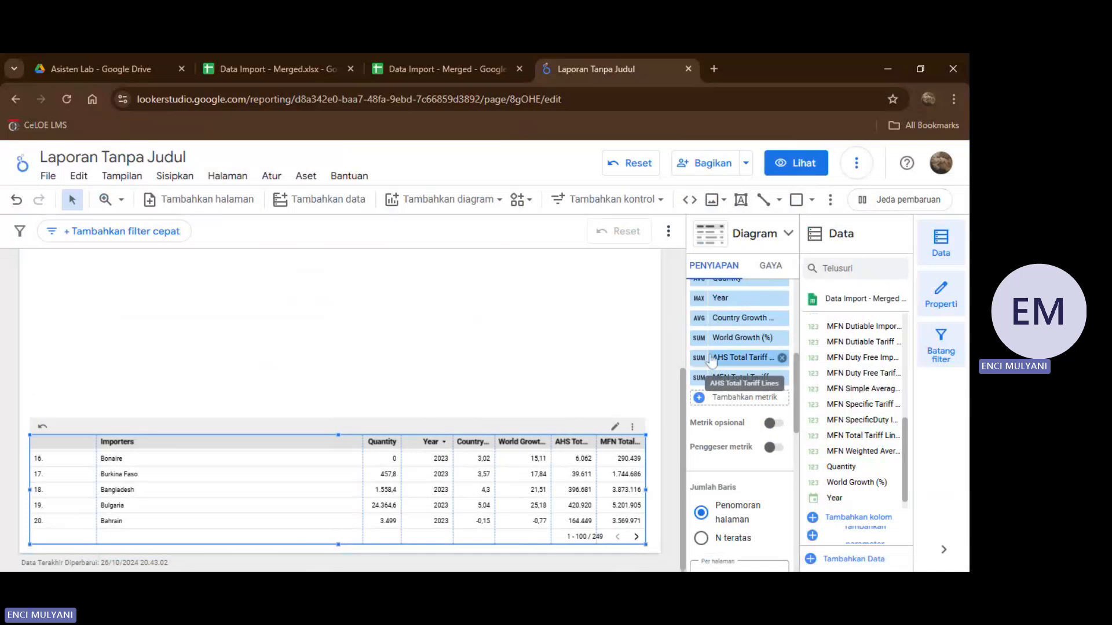
{"action": "left_click", "coordinate": [703, 338]}
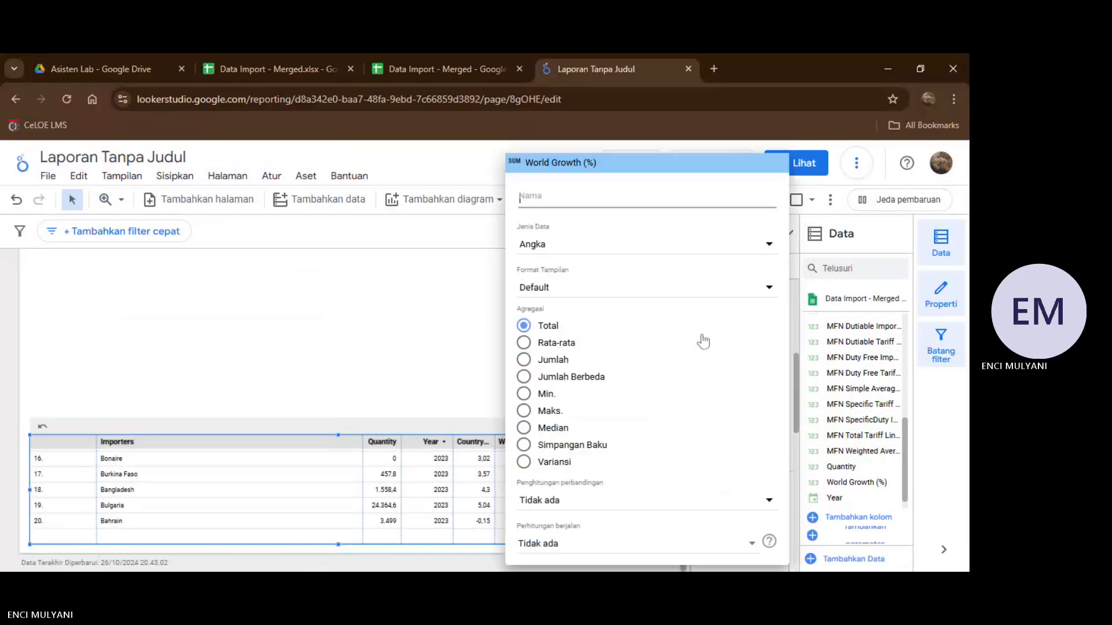
{"action": "left_click", "coordinate": [524, 344]}
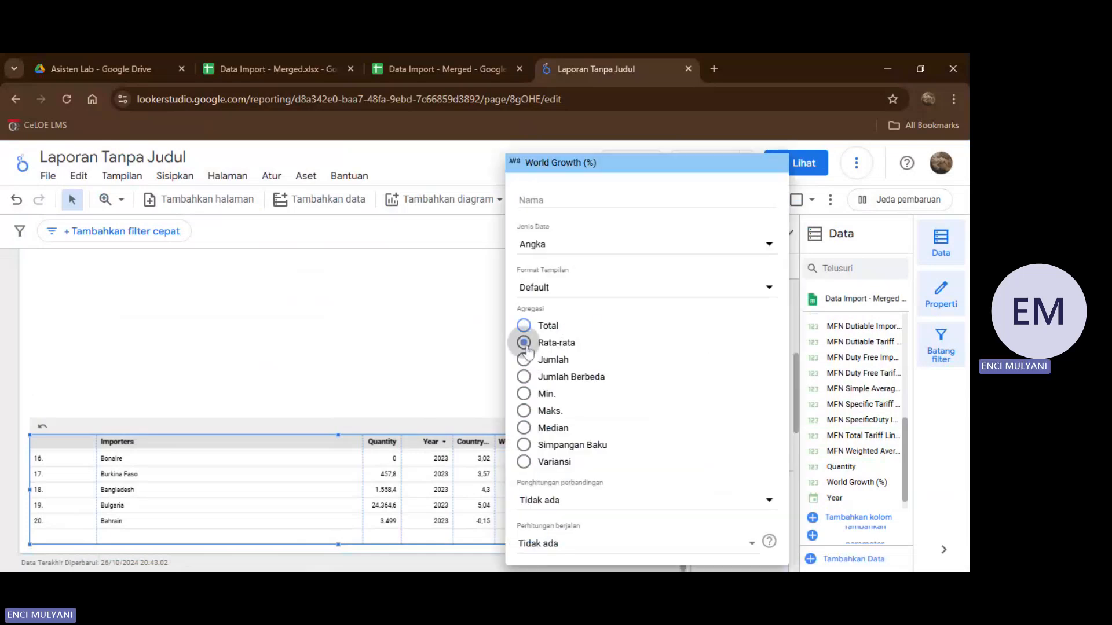
{"action": "left_click", "coordinate": [462, 339]}
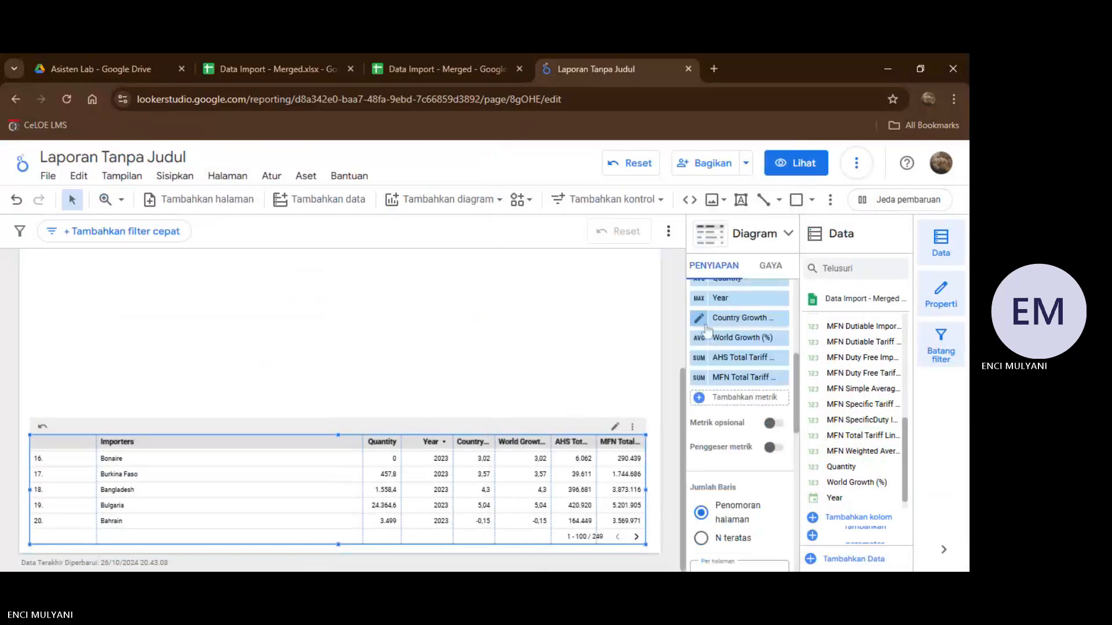
Set the aggregation of the AHS Total Tariff Lines and MFN Total Tariff Lines metrics to Rata-rata.
{"action": "scroll", "coordinate": [706, 329], "scroll_direction": "down", "scroll_amount": 1}
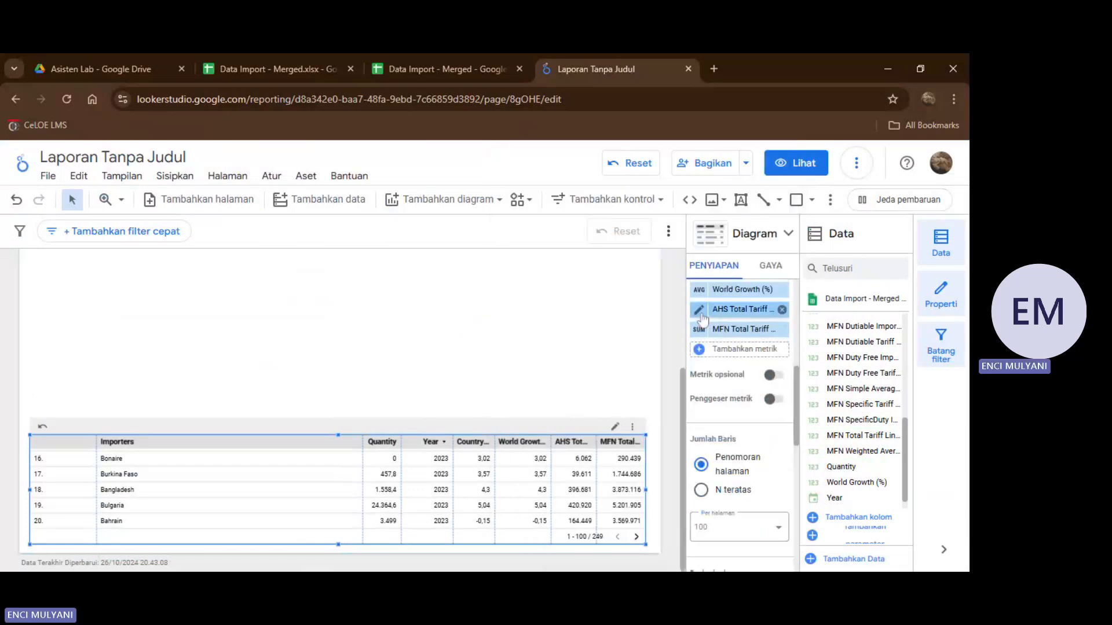
{"action": "left_click", "coordinate": [699, 311]}
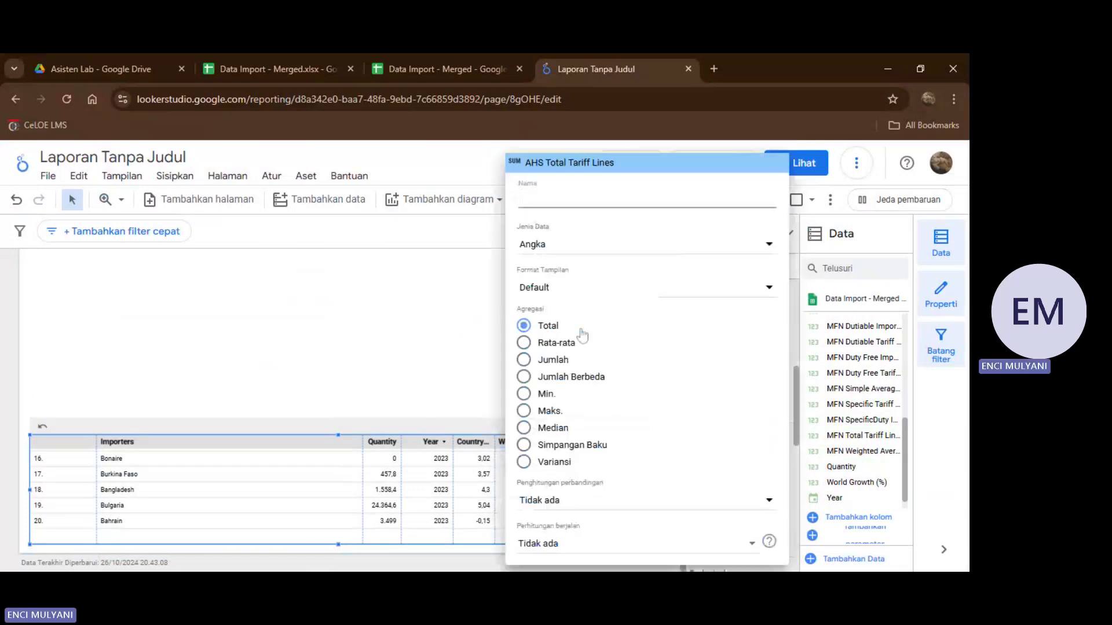
{"action": "left_click", "coordinate": [524, 345]}
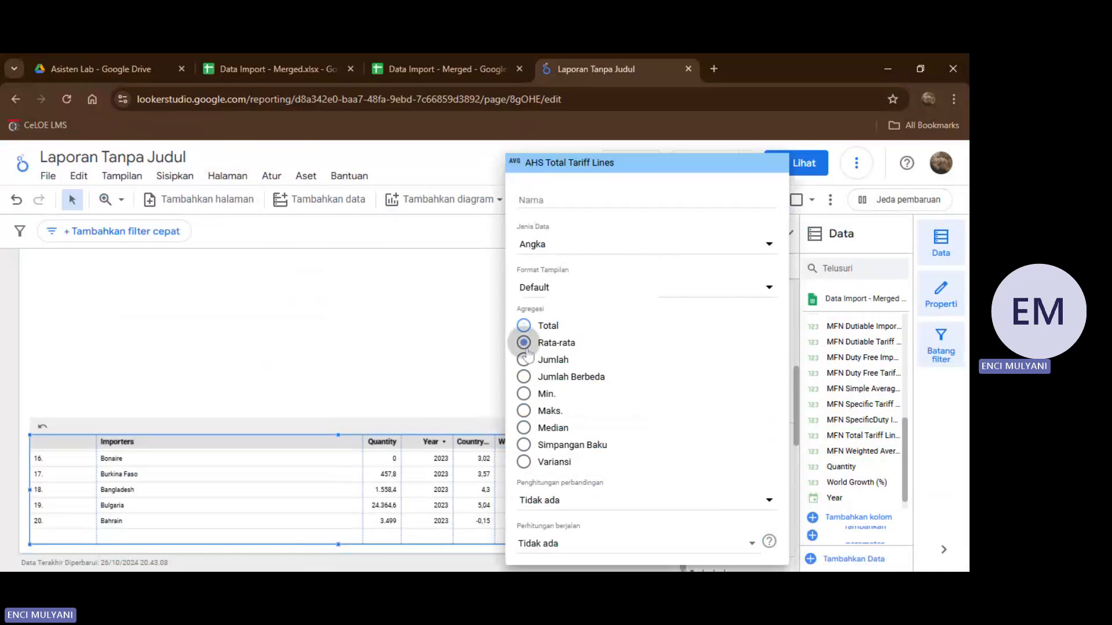
{"action": "left_click", "coordinate": [462, 343]}
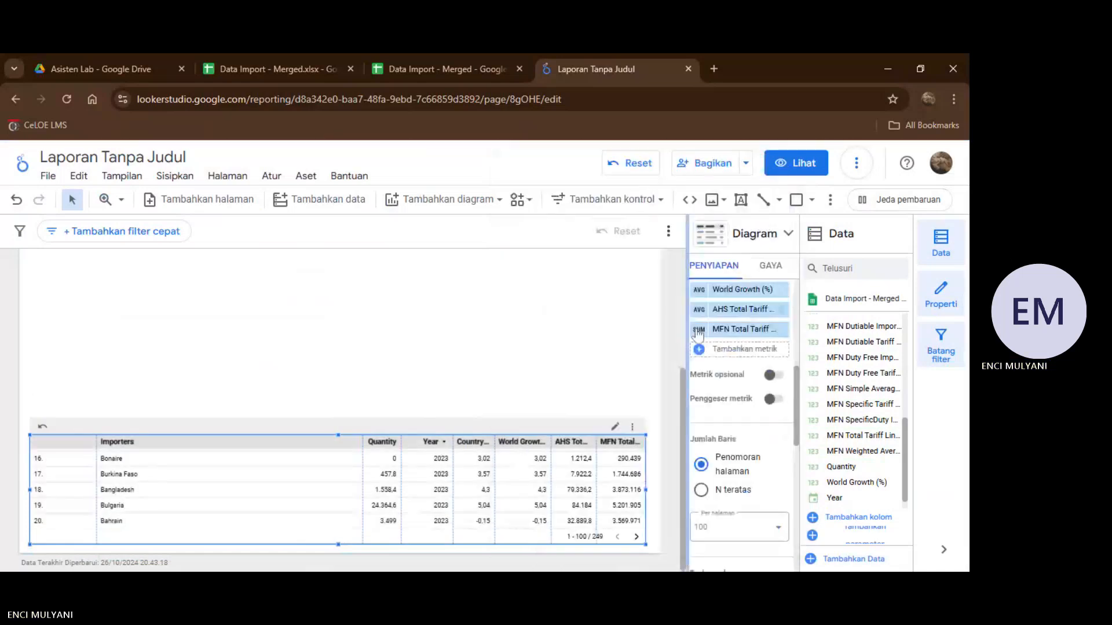
{"action": "left_click", "coordinate": [699, 329]}
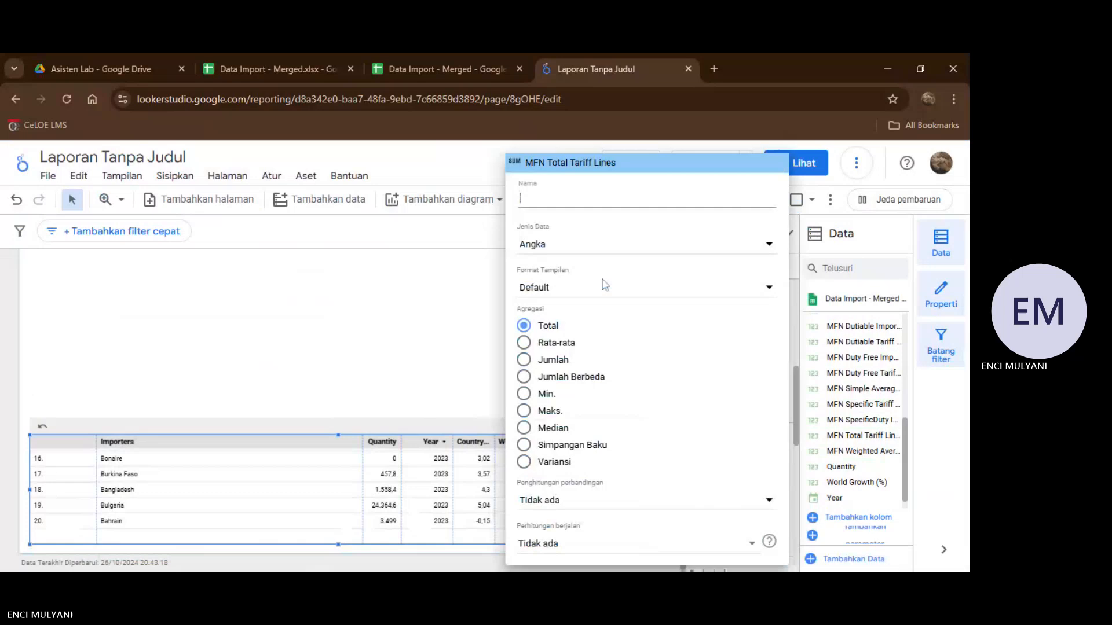
{"action": "left_click", "coordinate": [524, 343]}
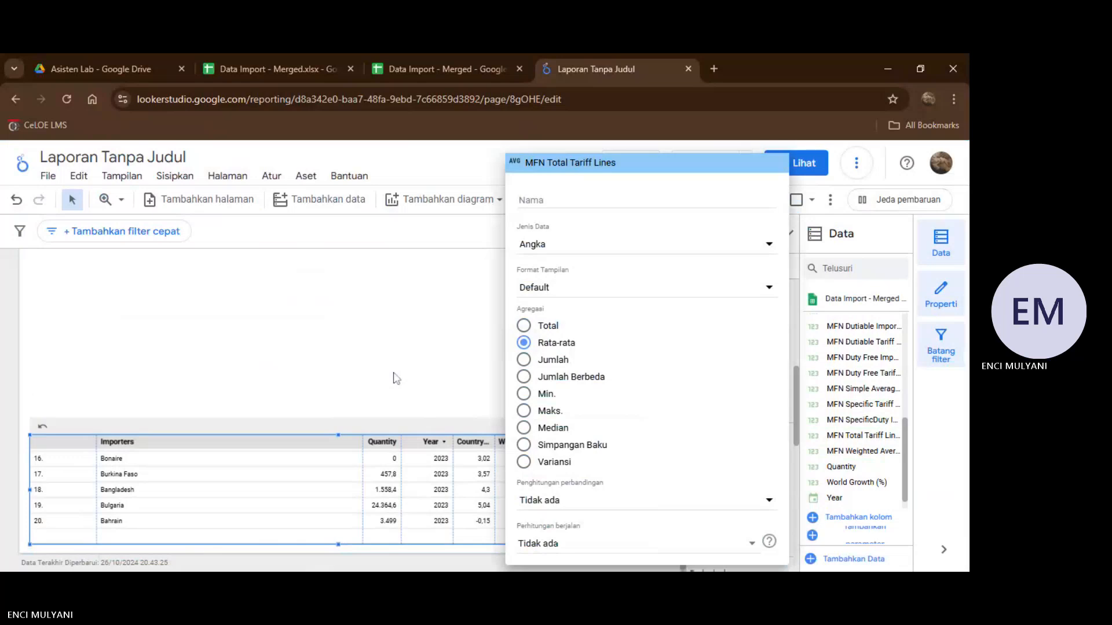
{"action": "left_click", "coordinate": [396, 378]}
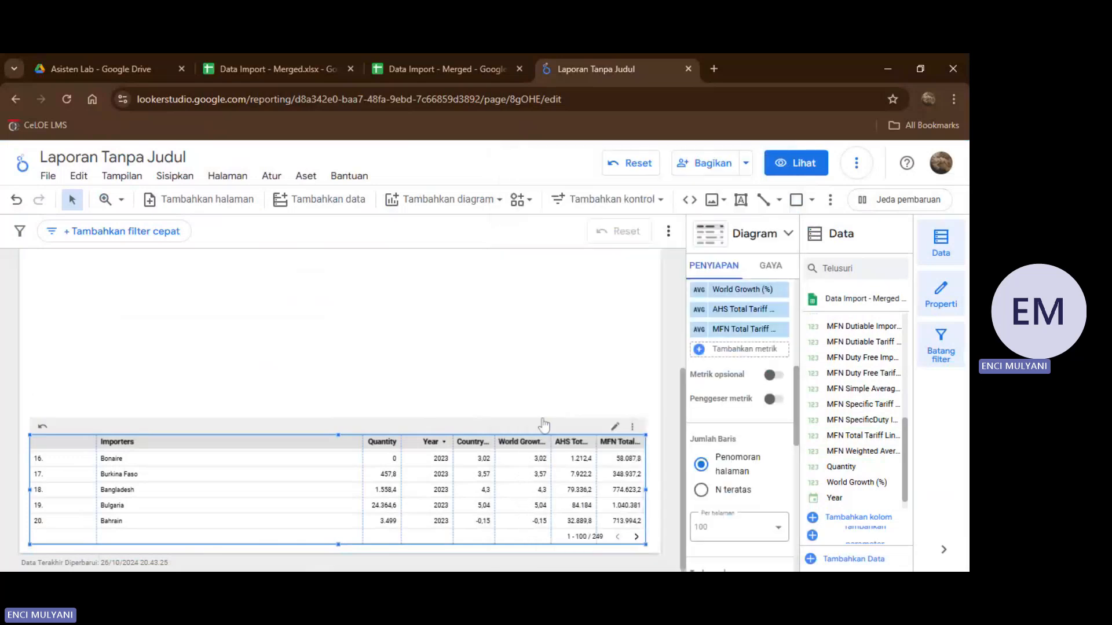
Insert a donut chart in the empty area above the Importers table, near the page's left edge.
{"action": "scroll", "coordinate": [540, 397], "scroll_direction": "up", "scroll_amount": 5}
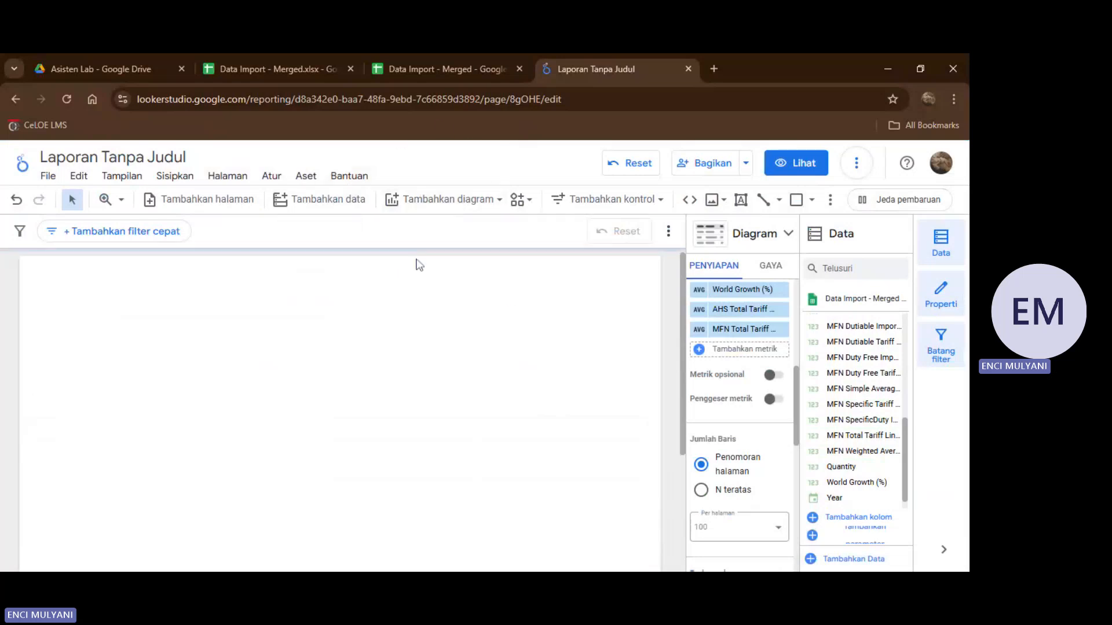
{"action": "left_click", "coordinate": [392, 203]}
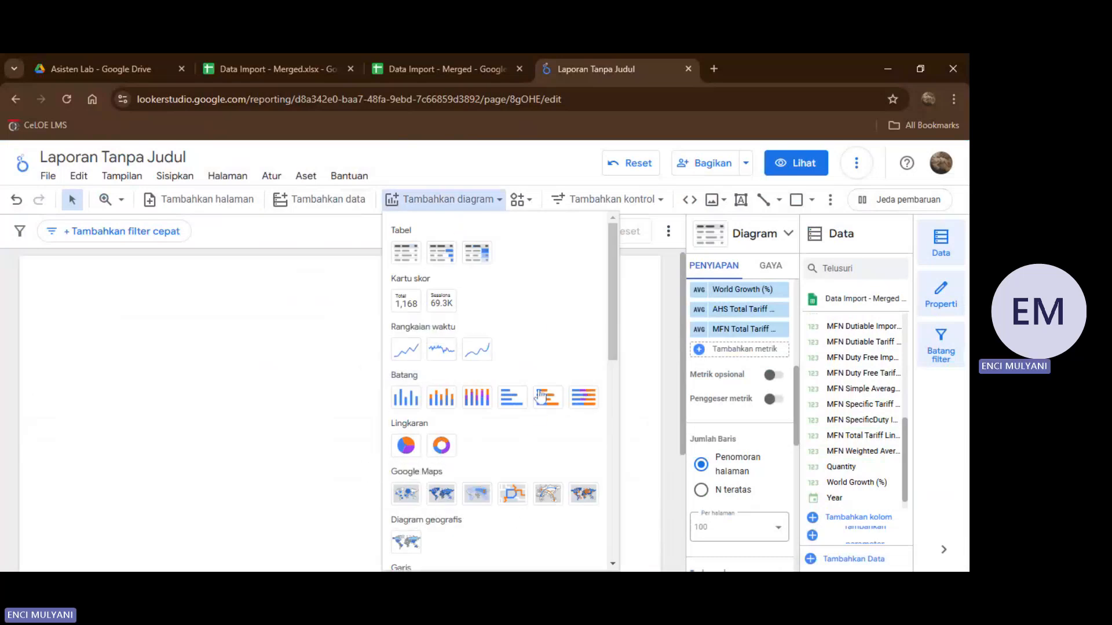
{"action": "scroll", "coordinate": [534, 251], "scroll_direction": "down", "scroll_amount": 2}
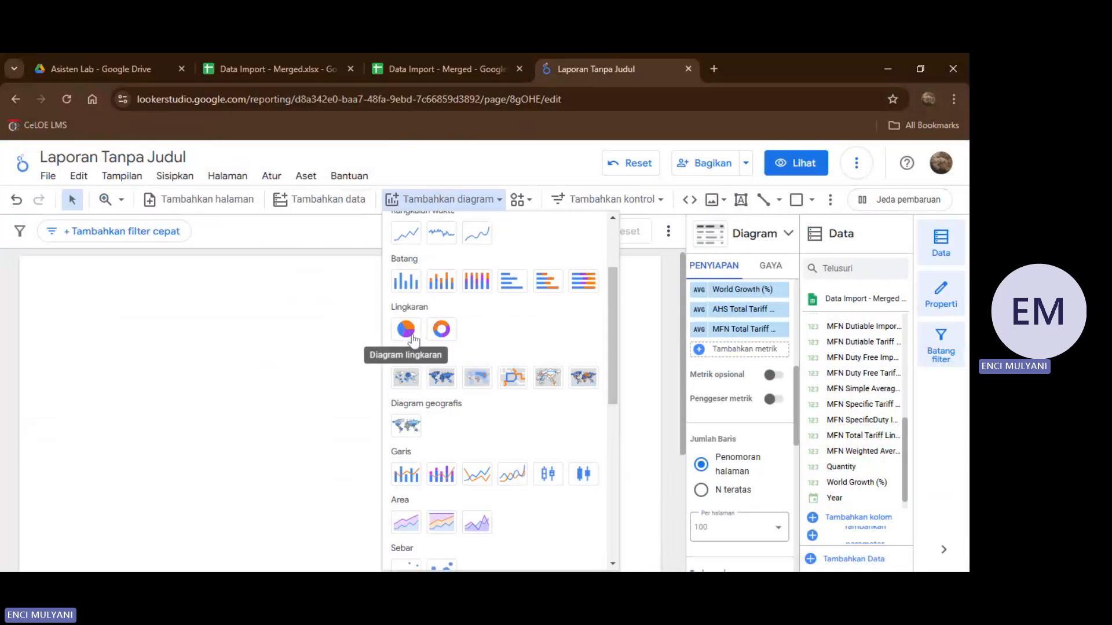
{"action": "left_click", "coordinate": [447, 332]}
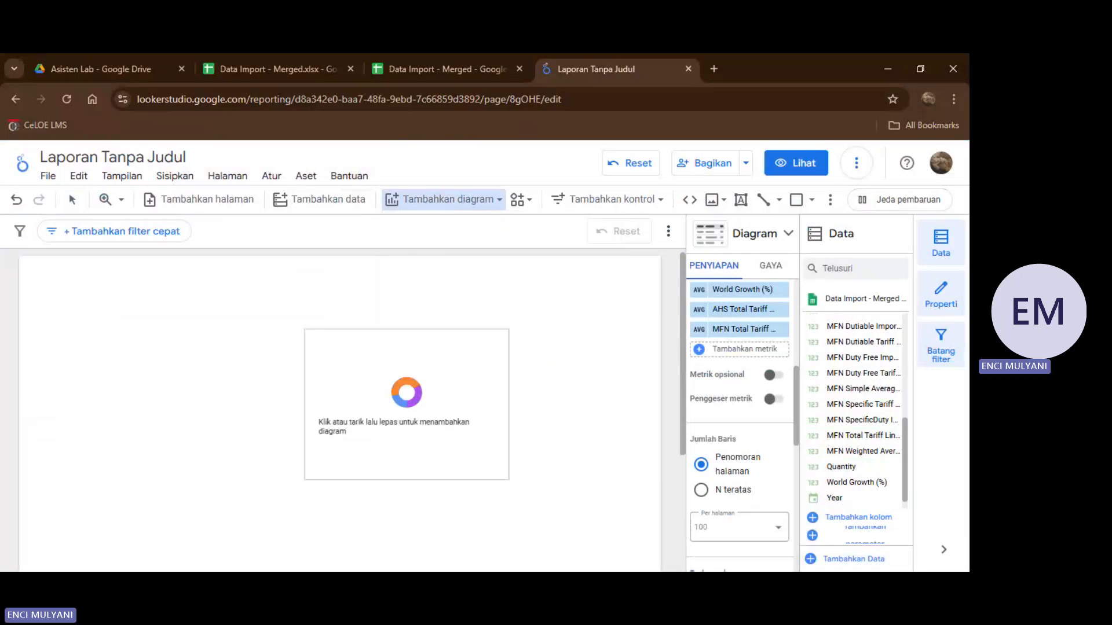
{"action": "left_click", "coordinate": [44, 368]}
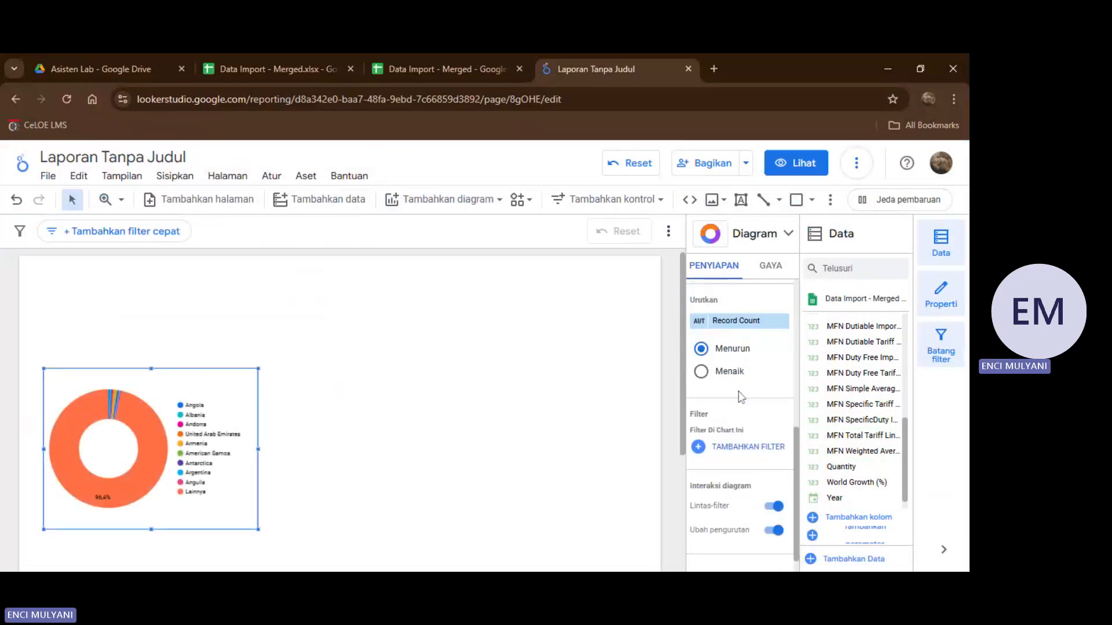
Replace the donut chart's Record Count metric with Quantity and set its aggregation to Rata-rata.
{"action": "scroll", "coordinate": [740, 396], "scroll_direction": "up", "scroll_amount": 2}
{"action": "scroll", "coordinate": [741, 399], "scroll_direction": "up", "scroll_amount": 3}
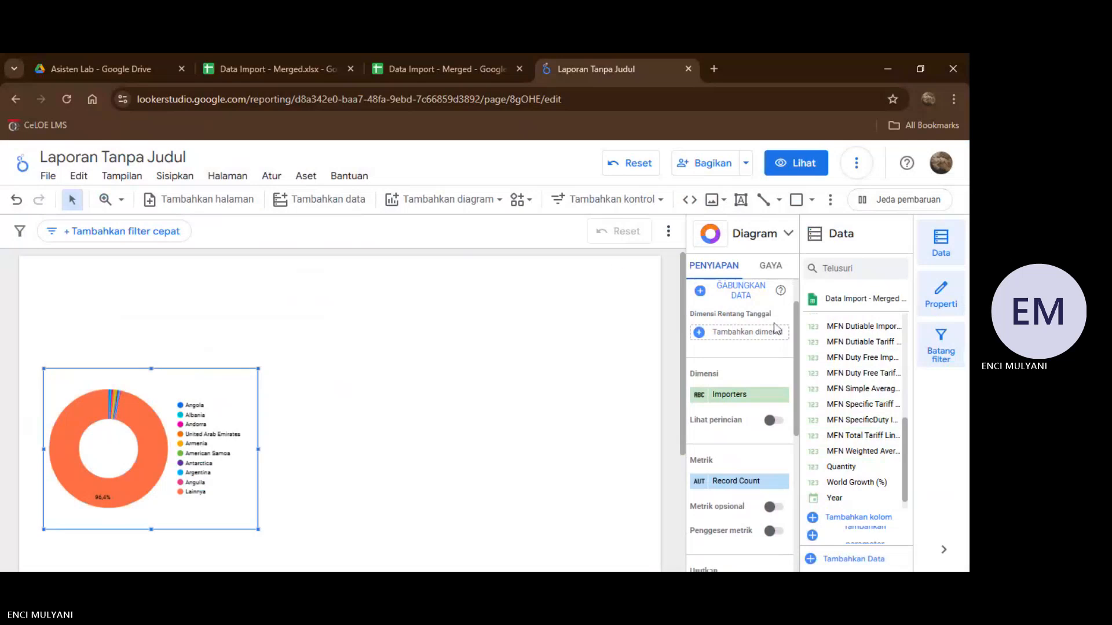
{"action": "scroll", "coordinate": [760, 362], "scroll_direction": "down", "scroll_amount": 3}
{"action": "scroll", "coordinate": [728, 377], "scroll_direction": "up", "scroll_amount": 2}
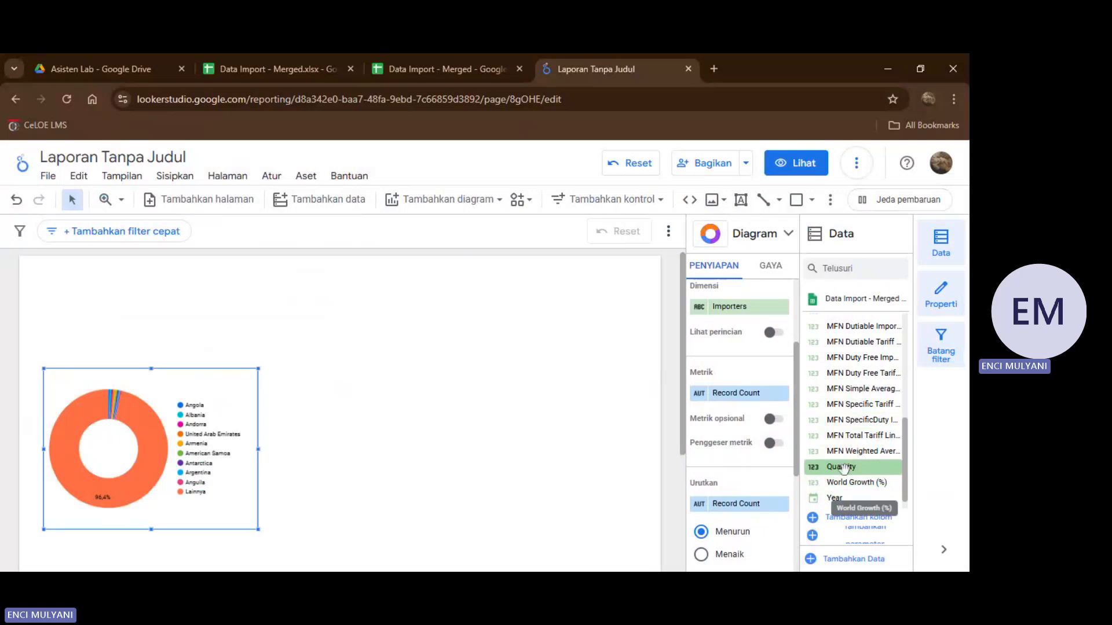
{"action": "left_click_drag", "start_coordinate": [842, 466], "coordinate": [734, 396]}
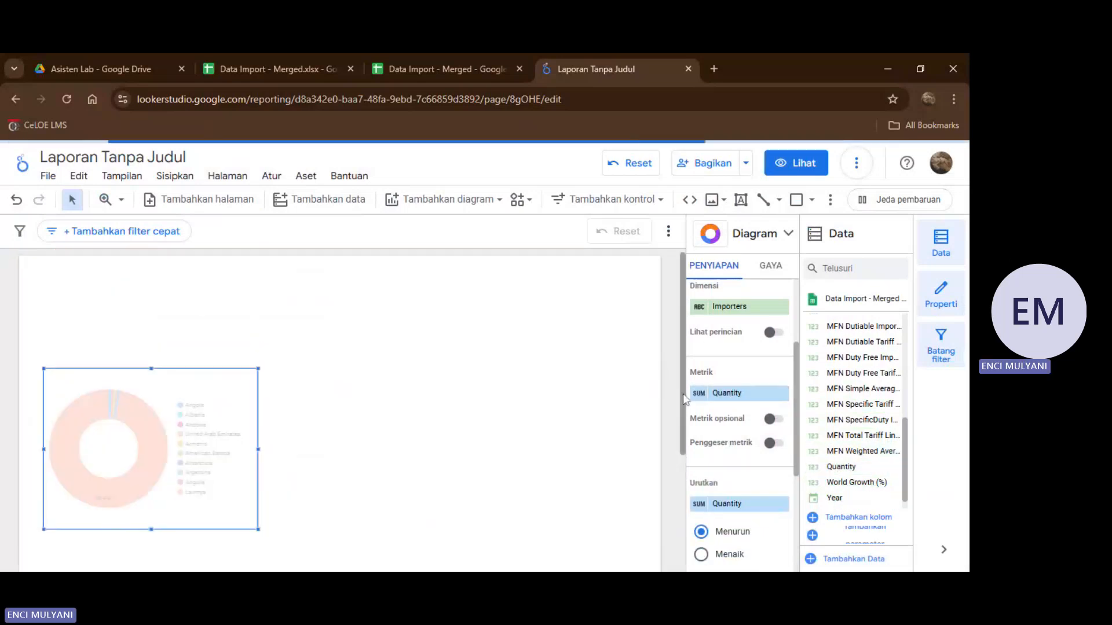
{"action": "left_click", "coordinate": [699, 396]}
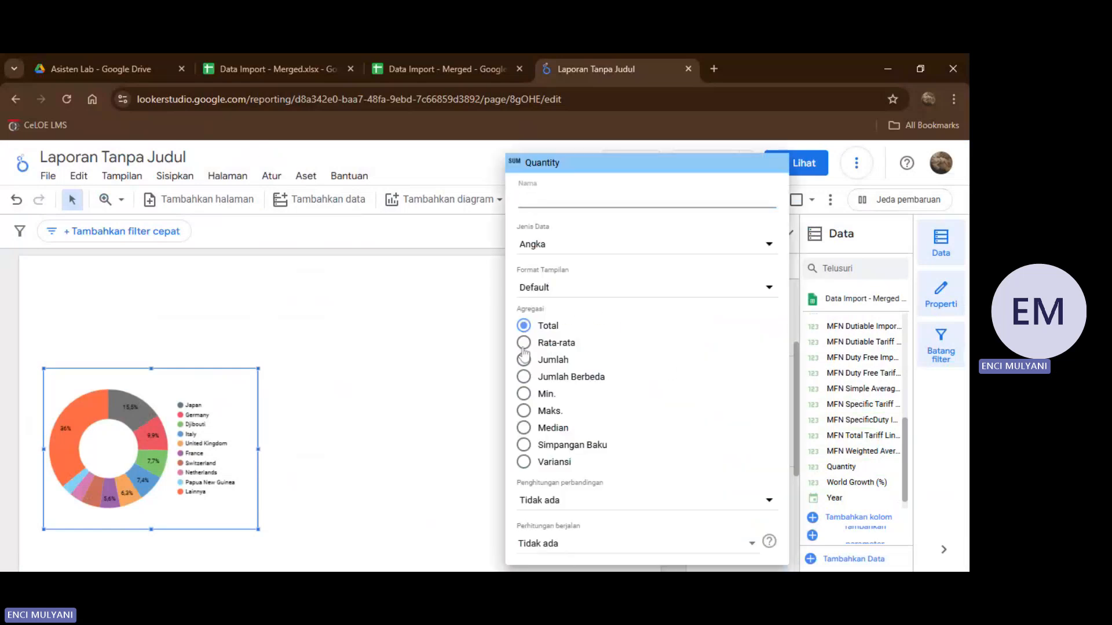
{"action": "left_click", "coordinate": [524, 347]}
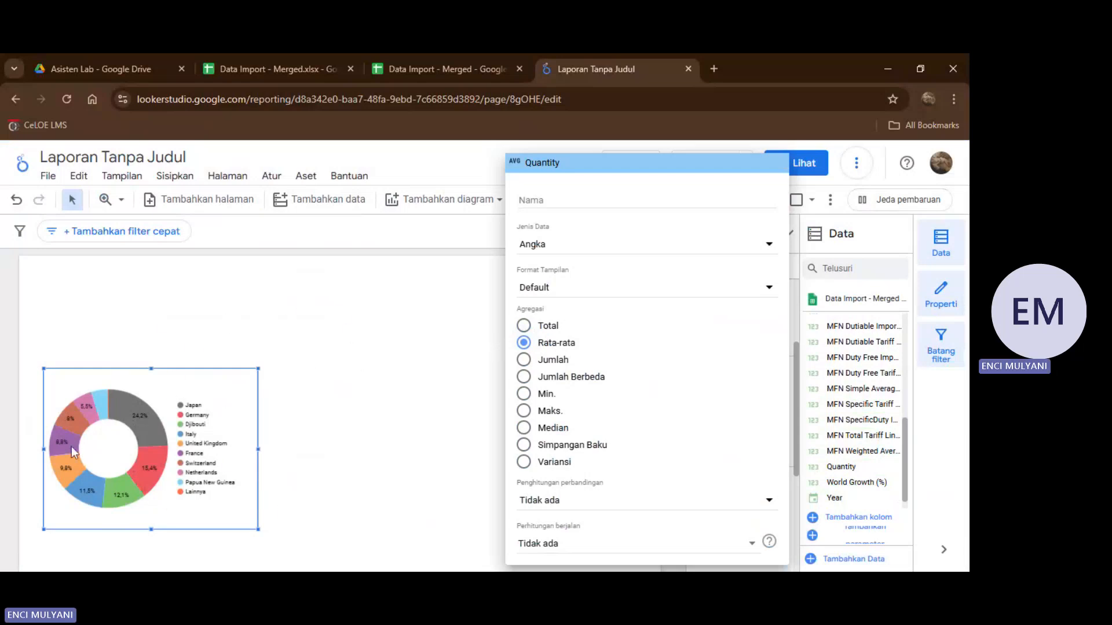
{"action": "left_click", "coordinate": [304, 471]}
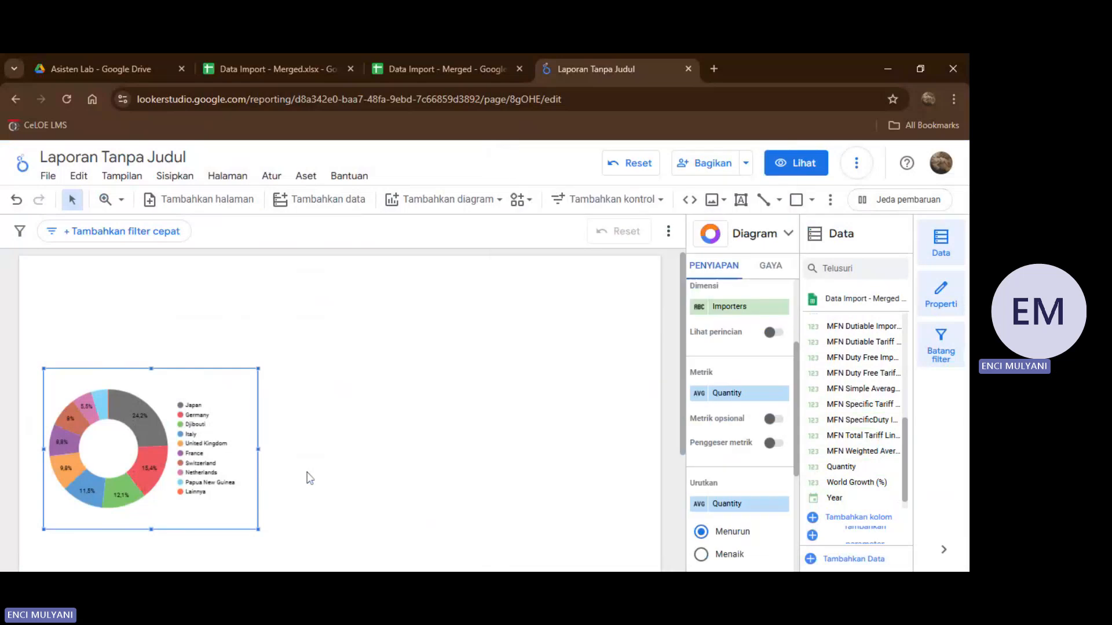
Enlarge the donut chart to about half the page width, keeping it above the Importers table.
{"action": "scroll", "coordinate": [306, 478], "scroll_direction": "down", "scroll_amount": 2}
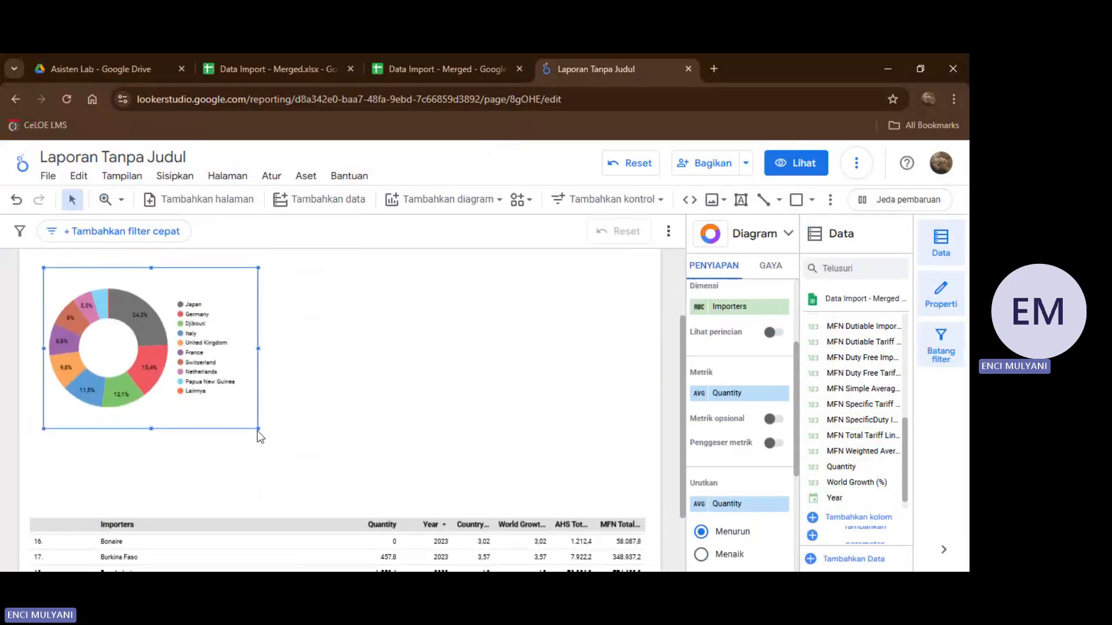
{"action": "left_click_drag", "start_coordinate": [258, 429], "coordinate": [361, 472]}
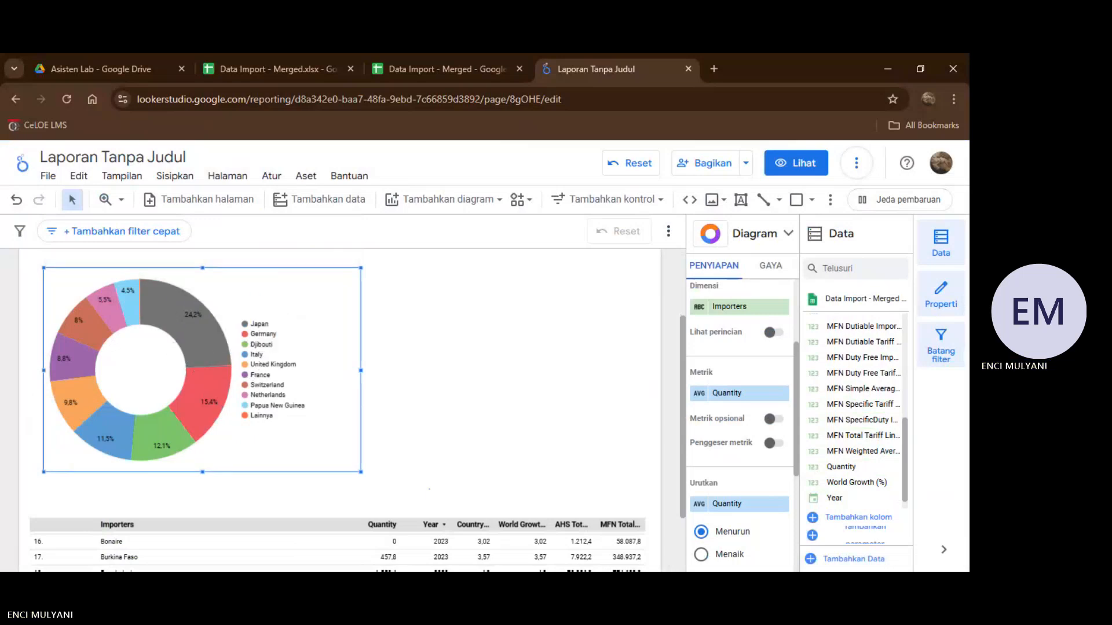
{"action": "left_click", "coordinate": [429, 490]}
Insert a line chart directly beside the donut chart, aligned with its upper edge.
{"action": "scroll", "coordinate": [423, 405], "scroll_direction": "up", "scroll_amount": 1}
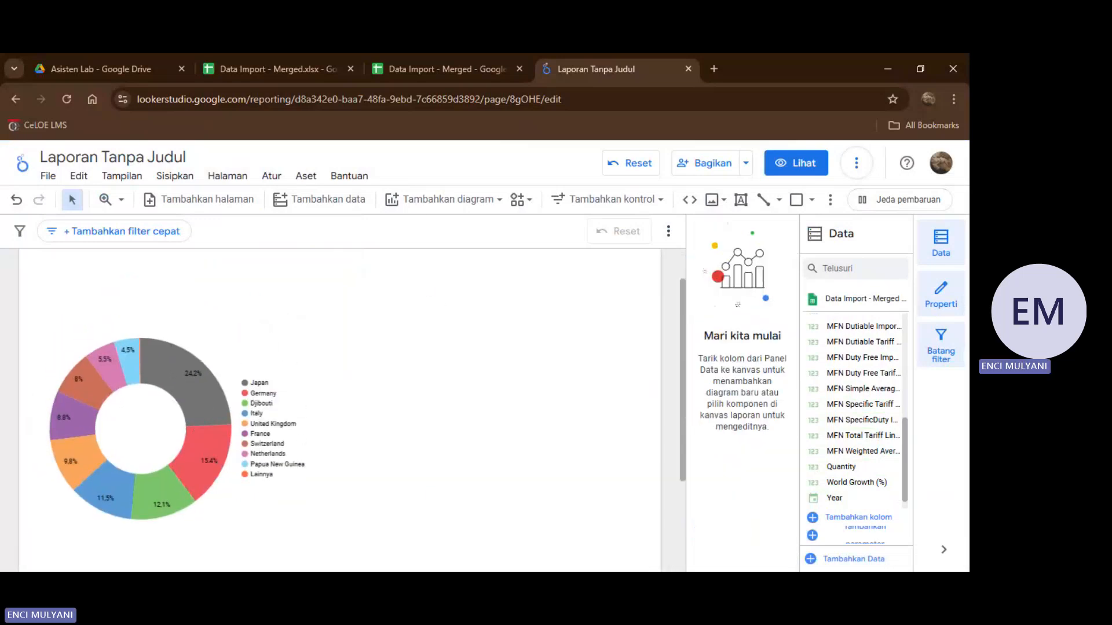
{"action": "left_click", "coordinate": [394, 199]}
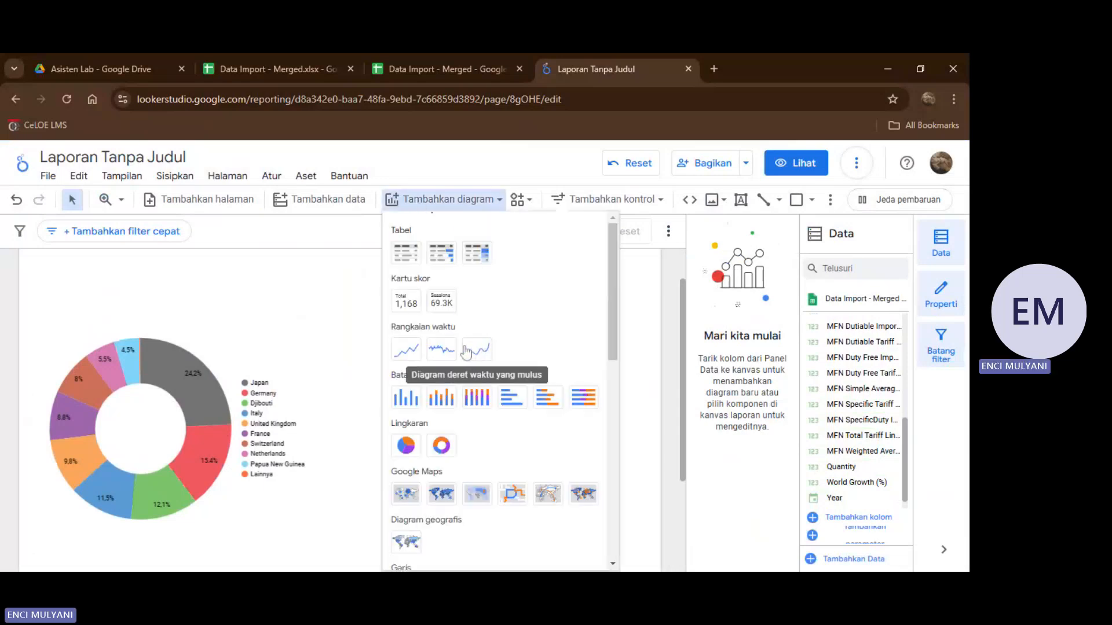
{"action": "scroll", "coordinate": [414, 355], "scroll_direction": "down", "scroll_amount": 5}
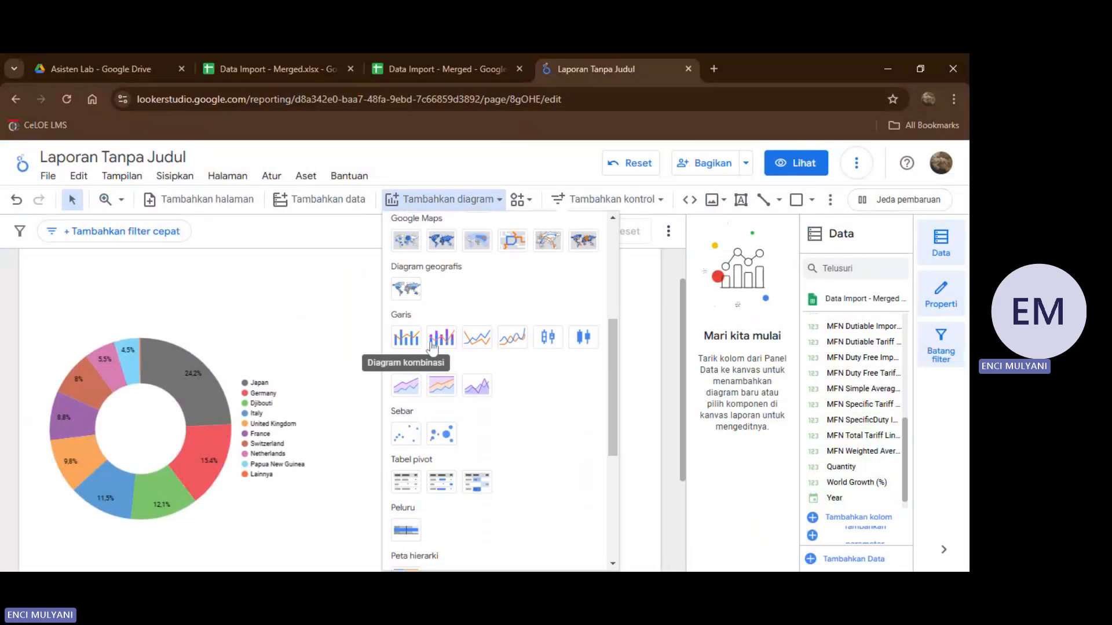
{"action": "left_click", "coordinate": [477, 340]}
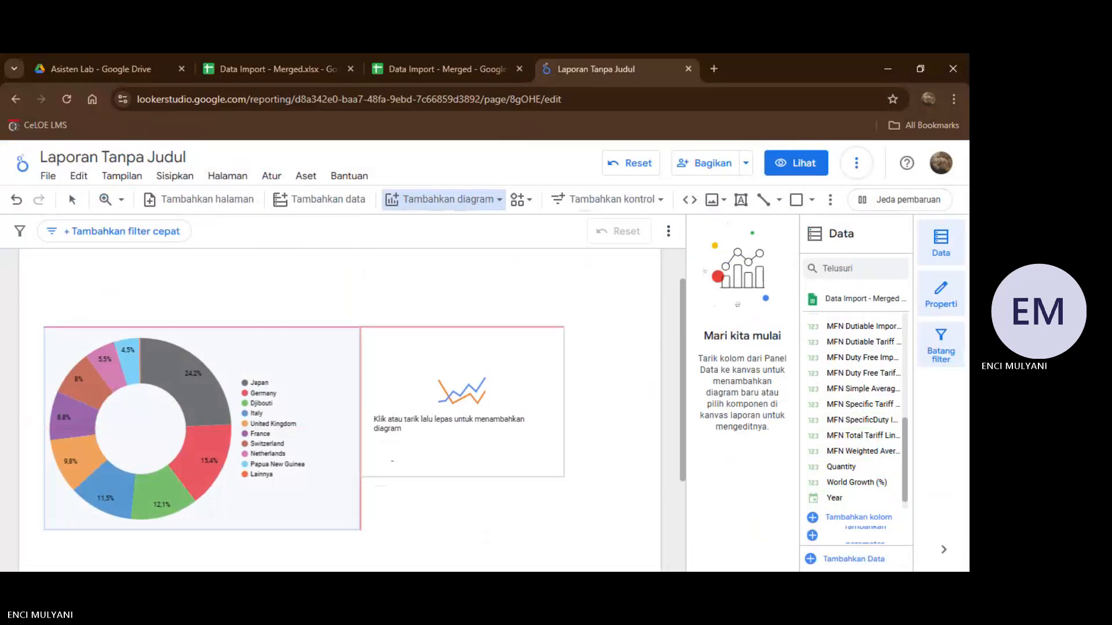
{"action": "key", "text": "Escape"}
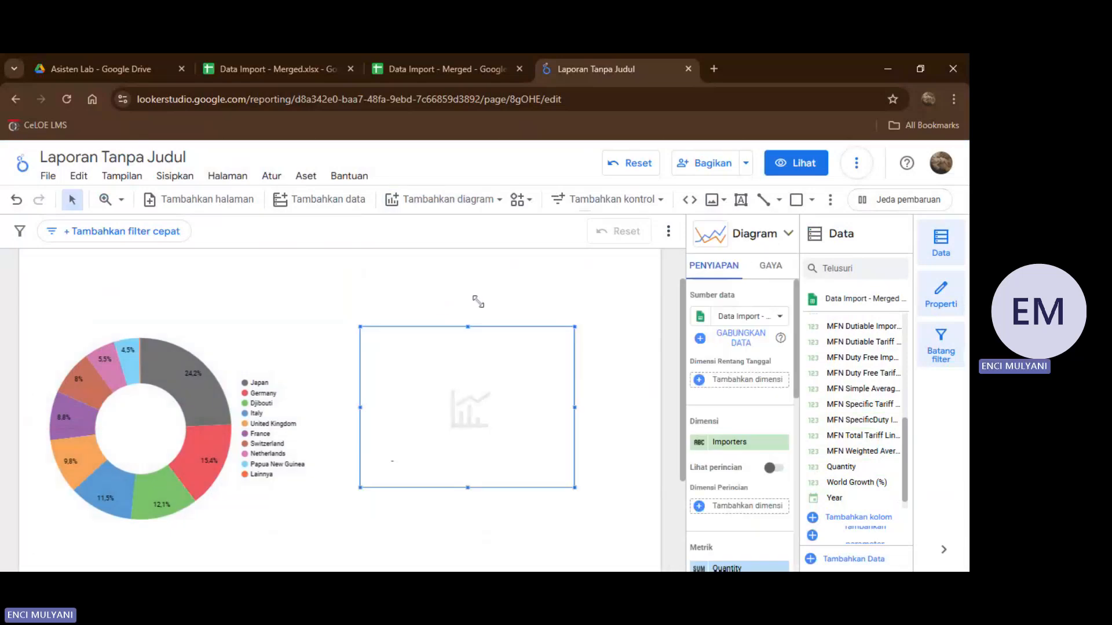
Replace the line chart's Importers dimension with Year.
{"action": "scroll", "coordinate": [478, 301], "scroll_direction": "down", "scroll_amount": 1}
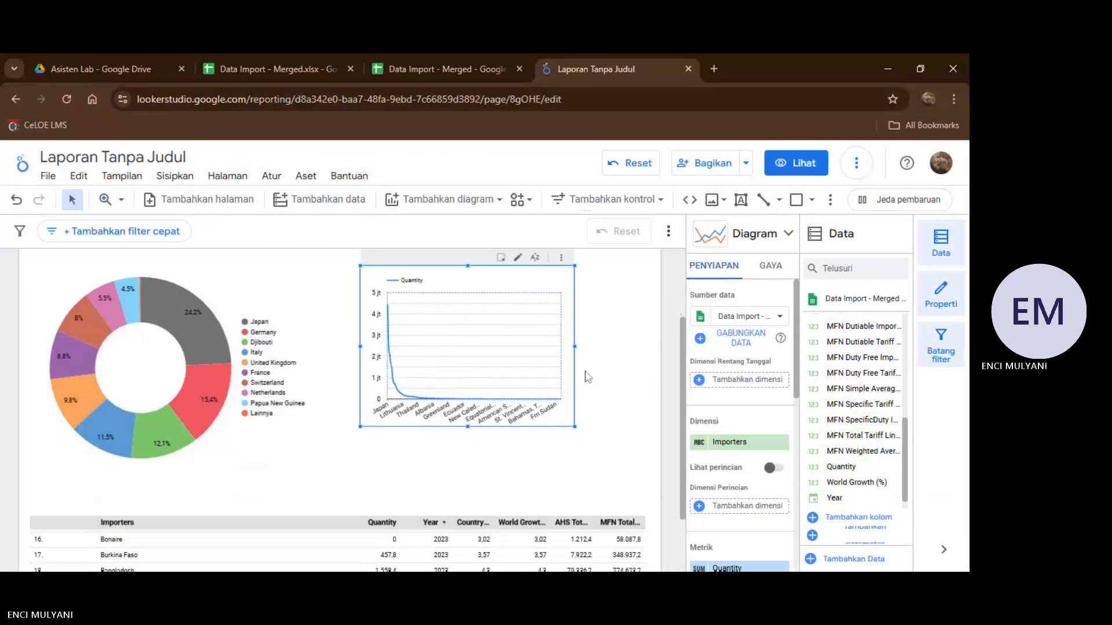
{"action": "scroll", "coordinate": [734, 368], "scroll_direction": "down", "scroll_amount": 2}
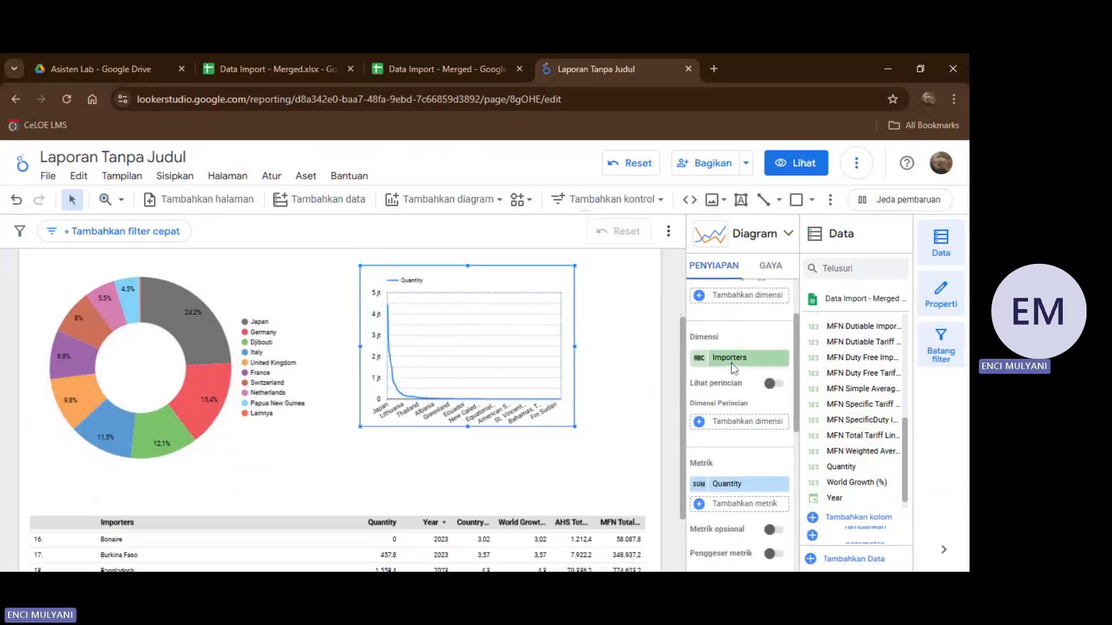
{"action": "scroll", "coordinate": [832, 365], "scroll_direction": "down", "scroll_amount": 1}
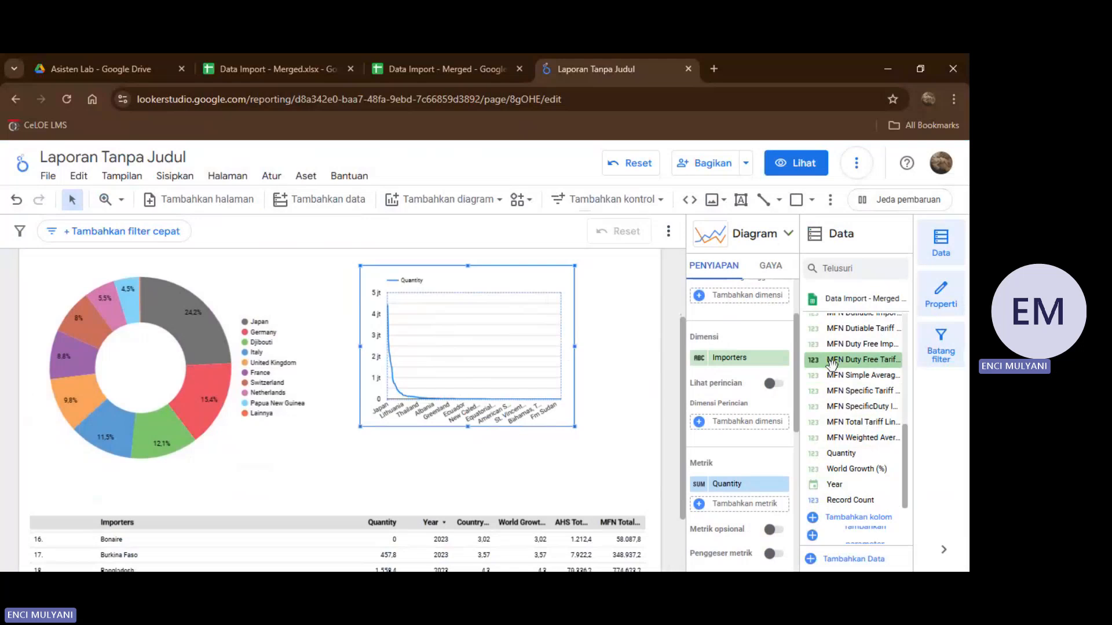
{"action": "left_click_drag", "start_coordinate": [838, 487], "coordinate": [789, 441]}
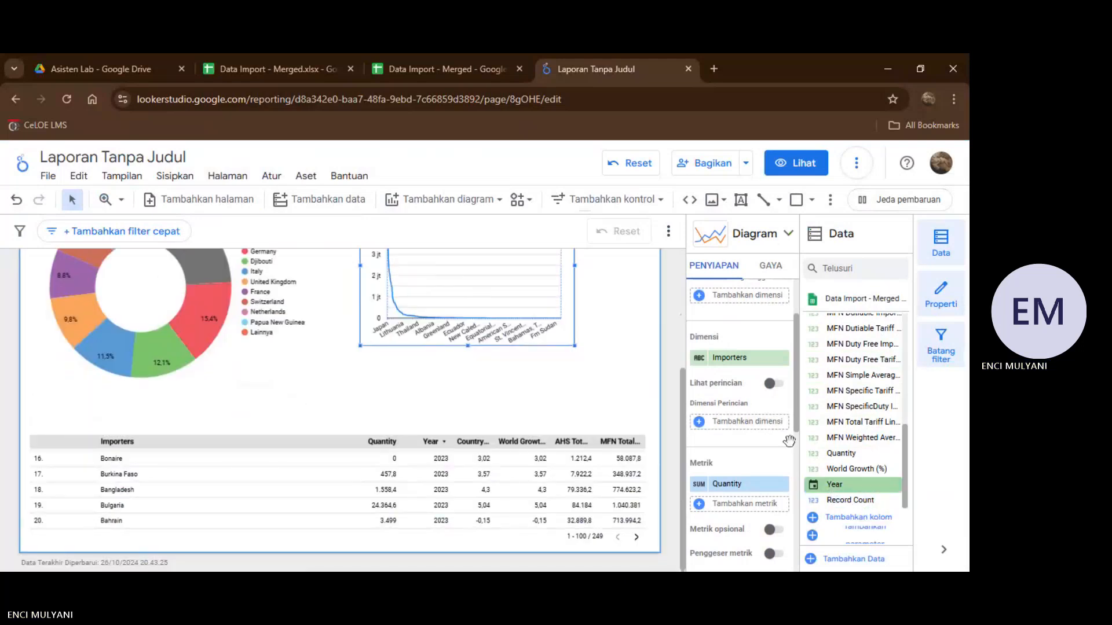
{"action": "left_click_drag", "start_coordinate": [728, 363], "coordinate": [729, 364]}
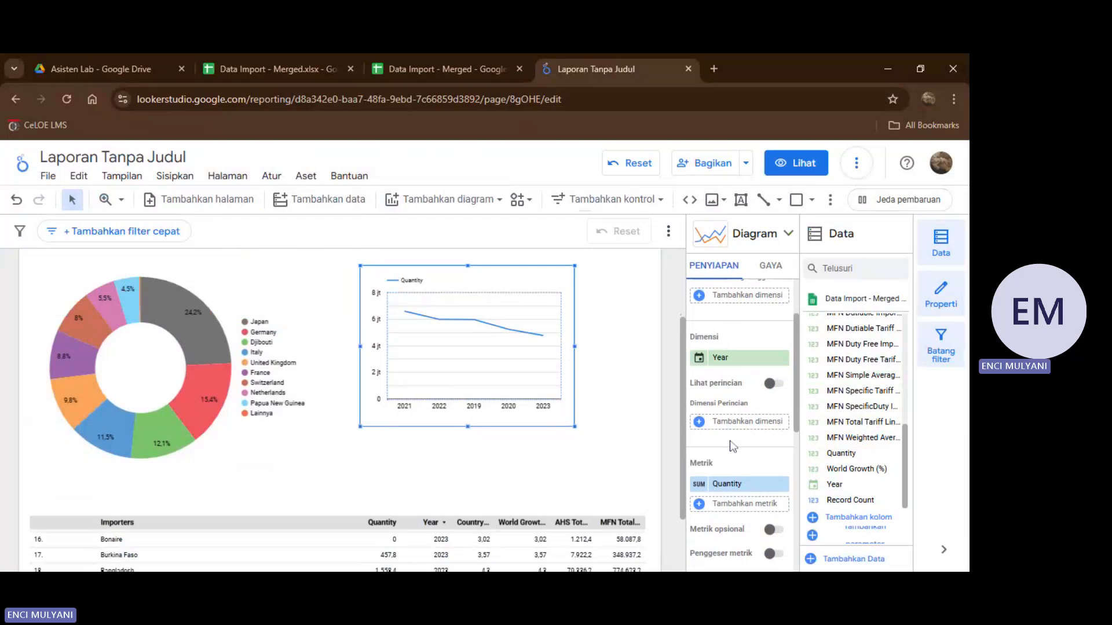
Set the aggregation of the line chart's Quantity metric to Rata-rata and enlarge the chart to nearly match the donut chart's height.
{"action": "scroll", "coordinate": [733, 447], "scroll_direction": "down", "scroll_amount": 1}
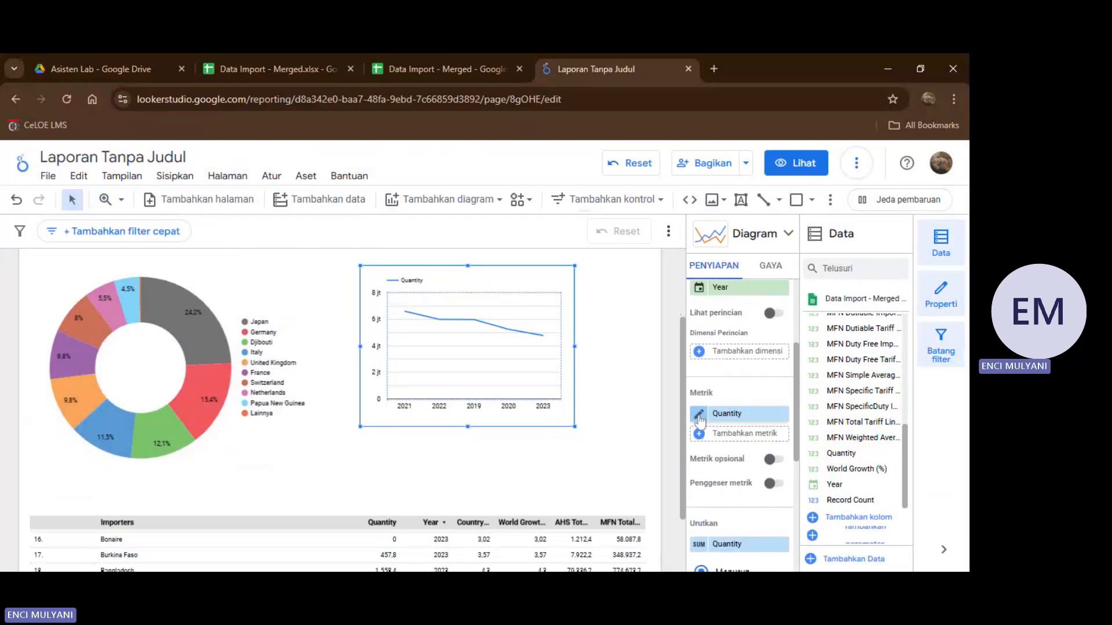
{"action": "left_click", "coordinate": [699, 415]}
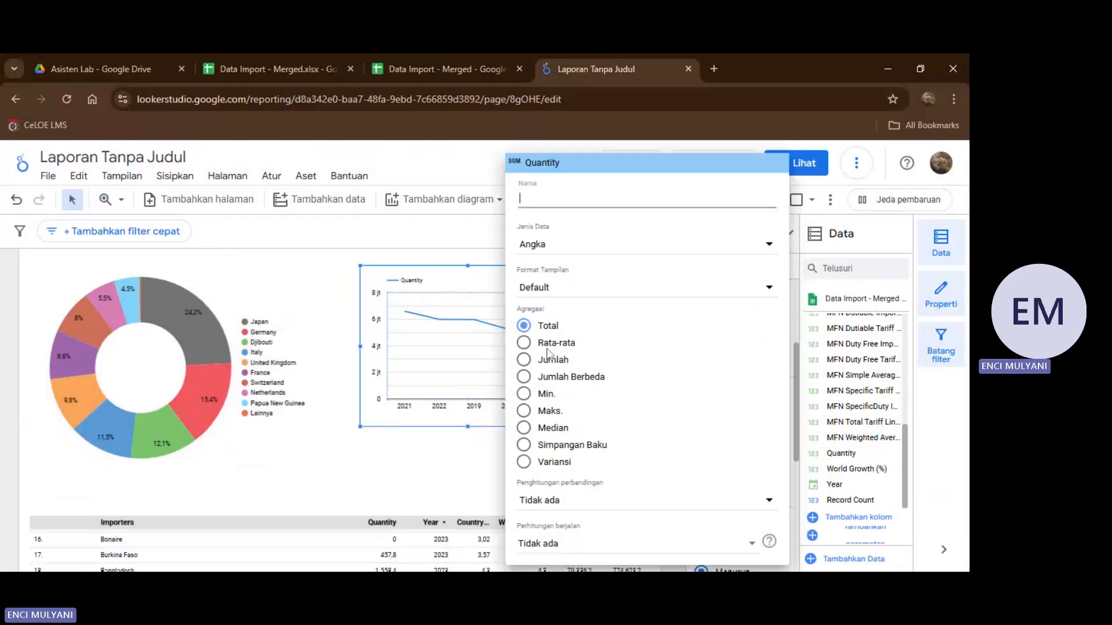
{"action": "left_click", "coordinate": [483, 469]}
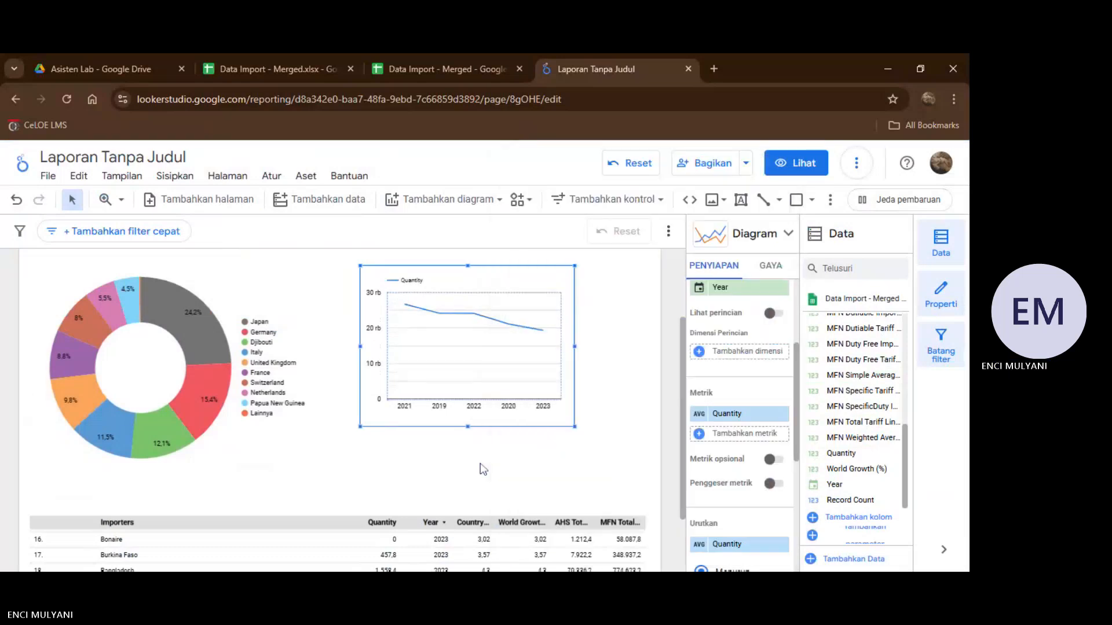
{"action": "left_click_drag", "start_coordinate": [576, 428], "coordinate": [622, 462]}
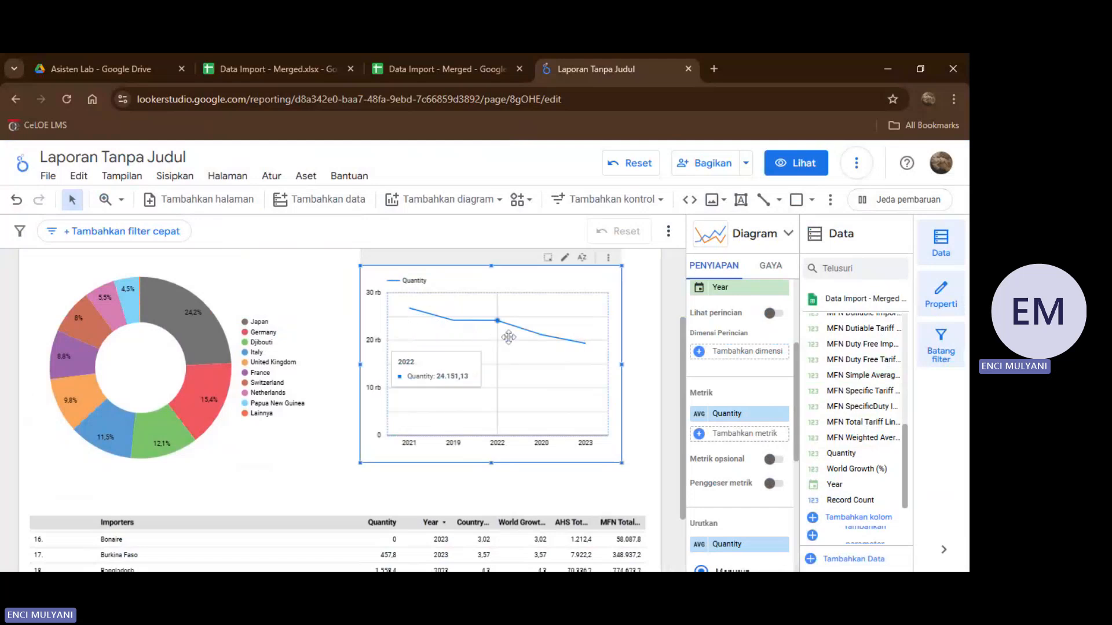
{"action": "left_click", "coordinate": [312, 462]}
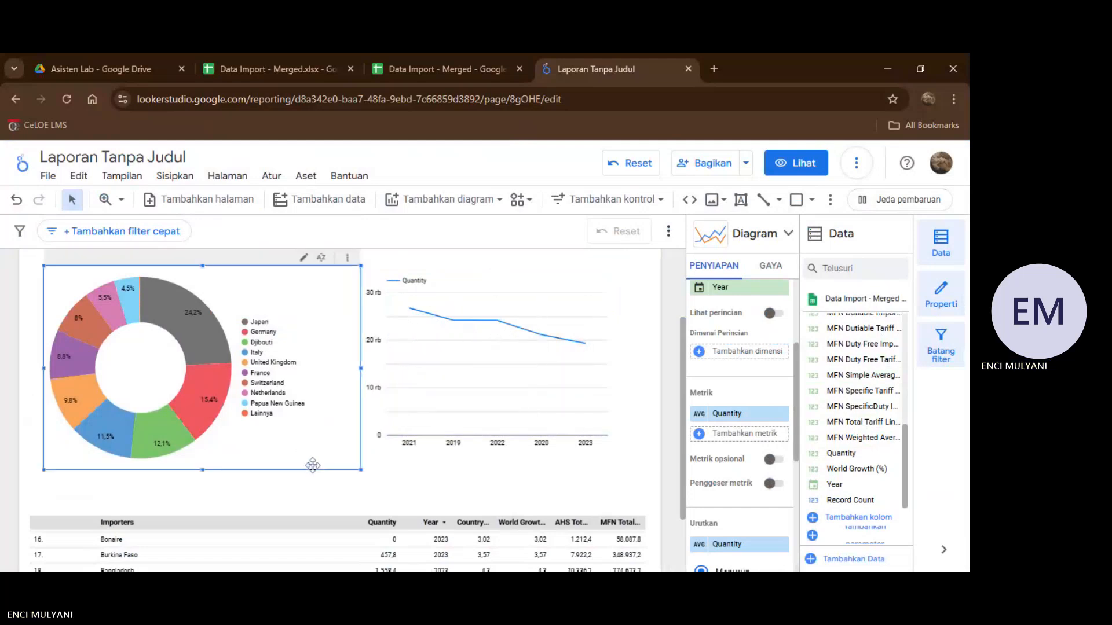
Move the donut chart down so it sits directly on top of the Importers table, flush with the table's left edge.
{"action": "left_click", "coordinate": [387, 484]}
{"action": "scroll", "coordinate": [388, 484], "scroll_direction": "down", "scroll_amount": 2}
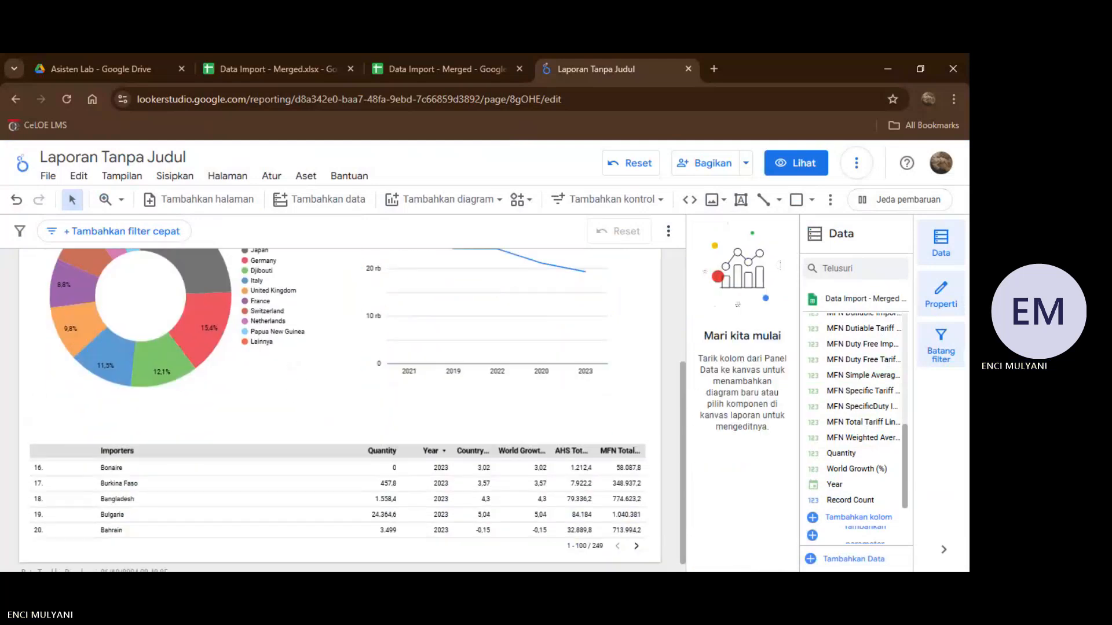
{"action": "scroll", "coordinate": [388, 484], "scroll_direction": "up", "scroll_amount": 1}
{"action": "left_click_drag", "start_coordinate": [185, 335], "coordinate": [172, 381]}
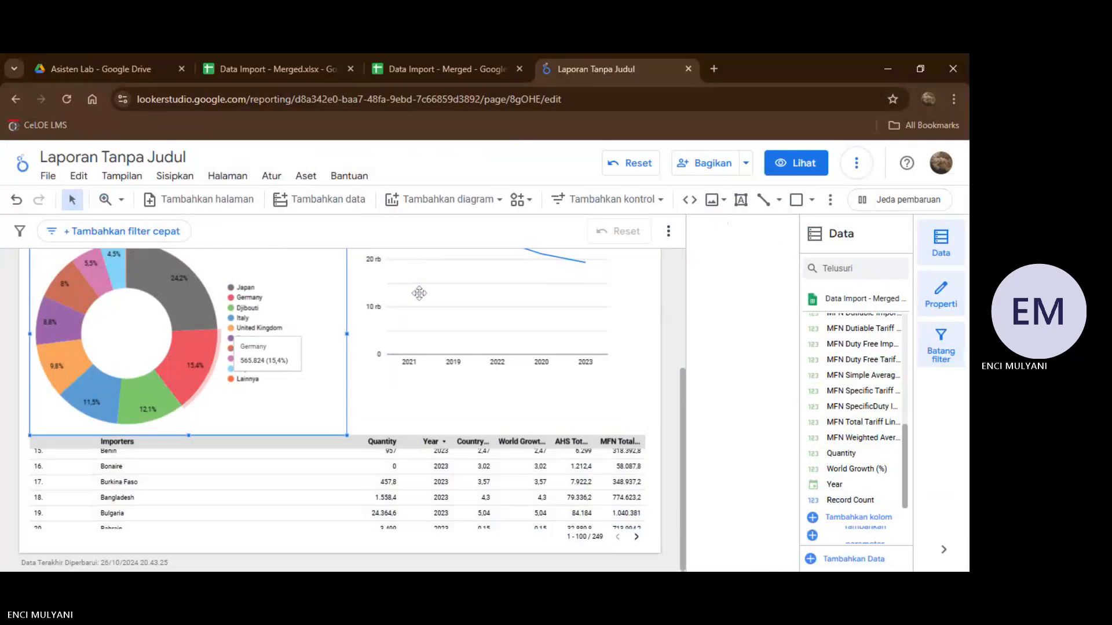
Move the line chart flush between the donut chart and the table, and widen it to the table's right edge.
{"action": "left_click_drag", "start_coordinate": [419, 294], "coordinate": [405, 343]}
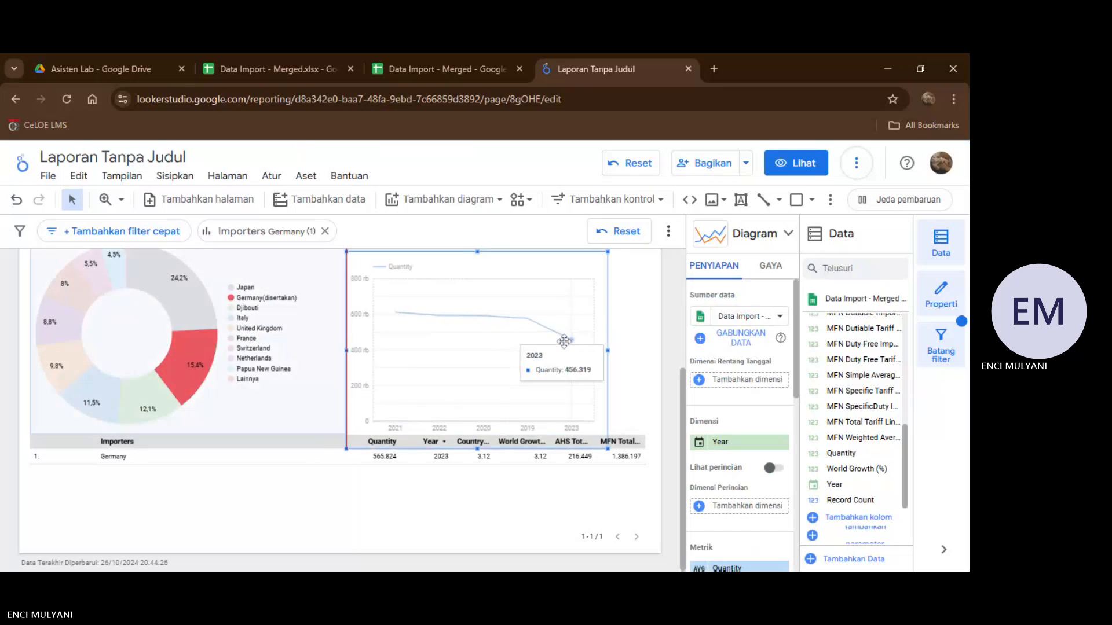
{"action": "left_click_drag", "start_coordinate": [563, 341], "coordinate": [561, 328]}
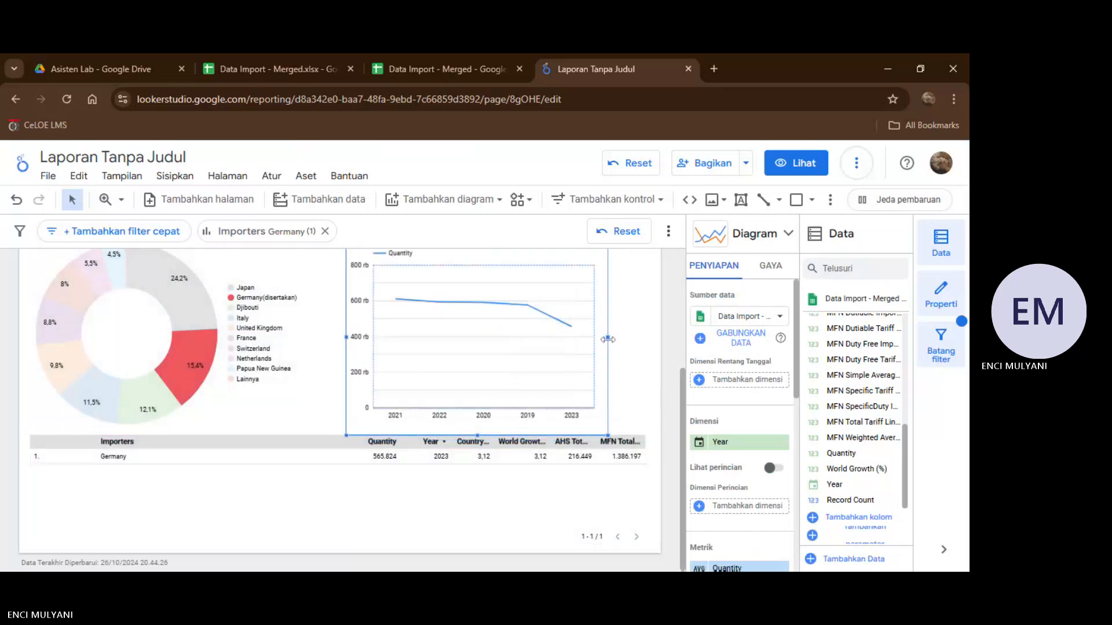
{"action": "scroll", "coordinate": [607, 340], "scroll_direction": "up", "scroll_amount": 2}
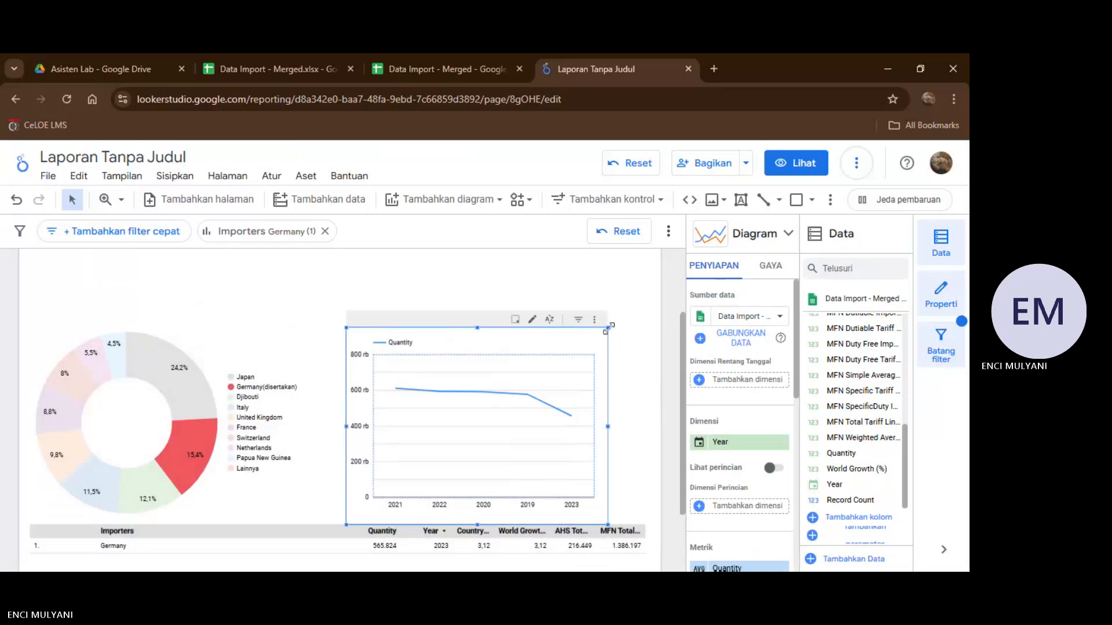
{"action": "left_click_drag", "start_coordinate": [608, 328], "coordinate": [651, 329]}
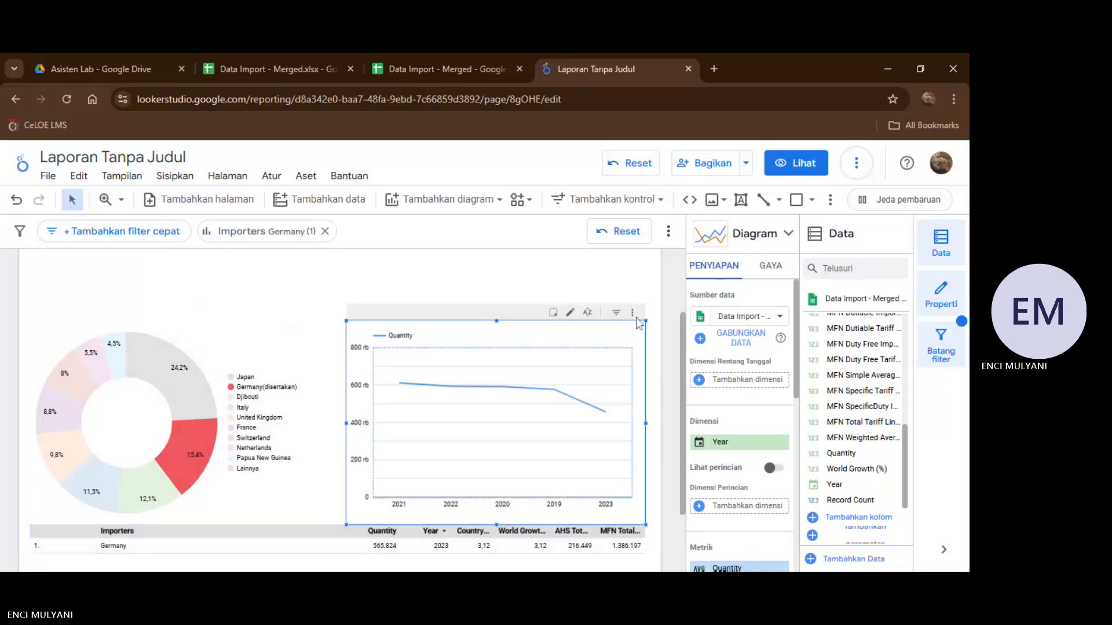
{"action": "left_click", "coordinate": [542, 272]}
Add a drop-down menu control in the report page's upper right corner, above the line chart.
{"action": "scroll", "coordinate": [503, 363], "scroll_direction": "up", "scroll_amount": 2}
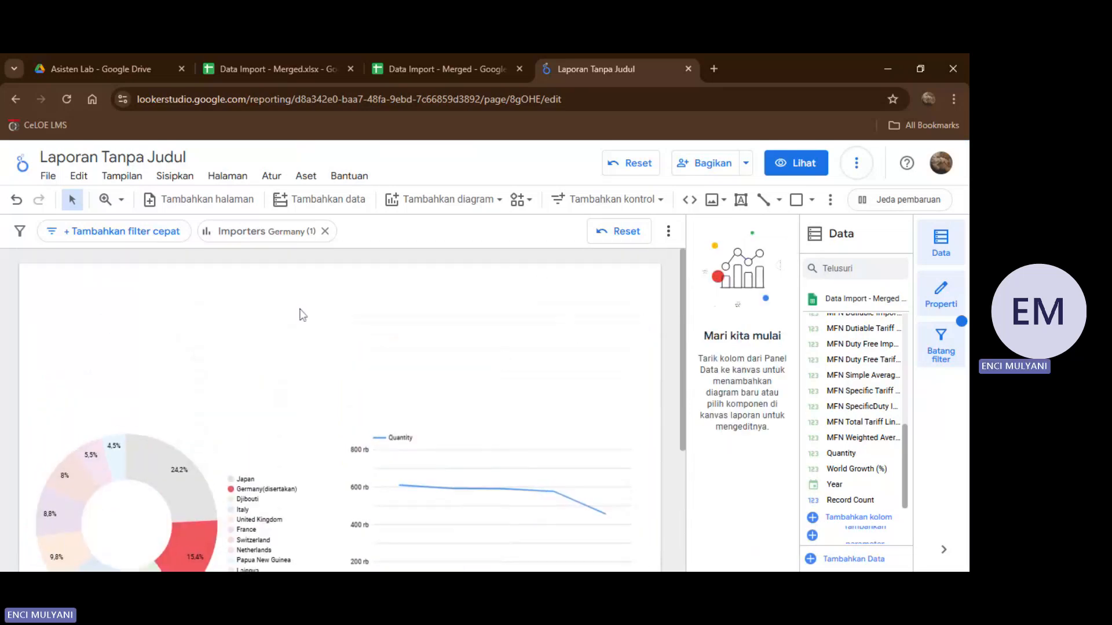
{"action": "scroll", "coordinate": [299, 314], "scroll_direction": "down", "scroll_amount": 4}
{"action": "scroll", "coordinate": [298, 313], "scroll_direction": "up", "scroll_amount": 1}
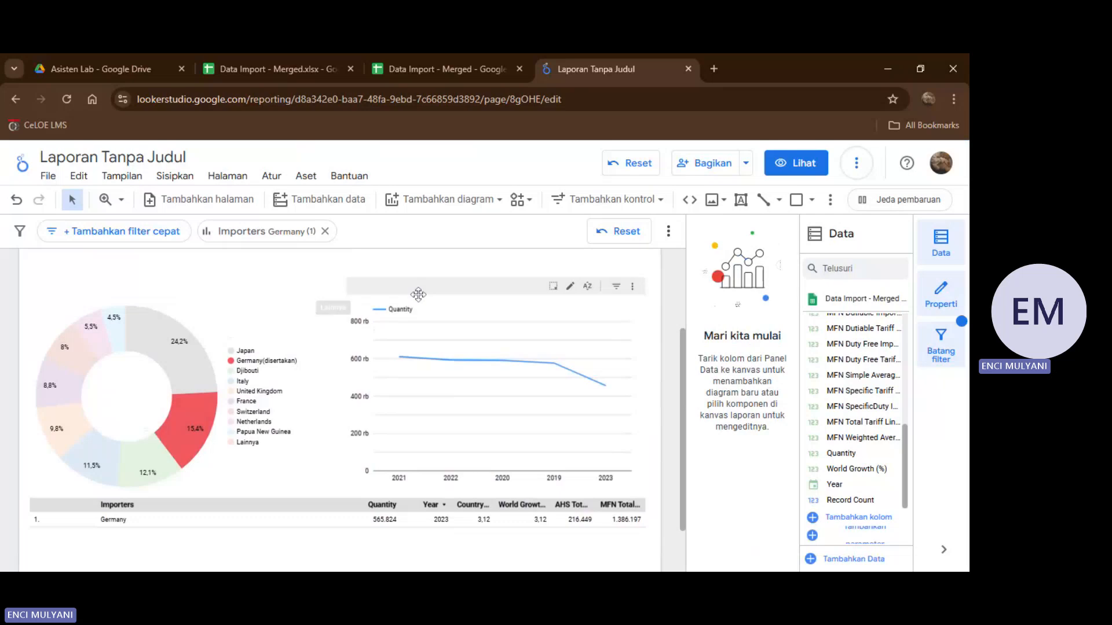
{"action": "scroll", "coordinate": [418, 295], "scroll_direction": "down", "scroll_amount": 1}
{"action": "scroll", "coordinate": [418, 294], "scroll_direction": "up", "scroll_amount": 1}
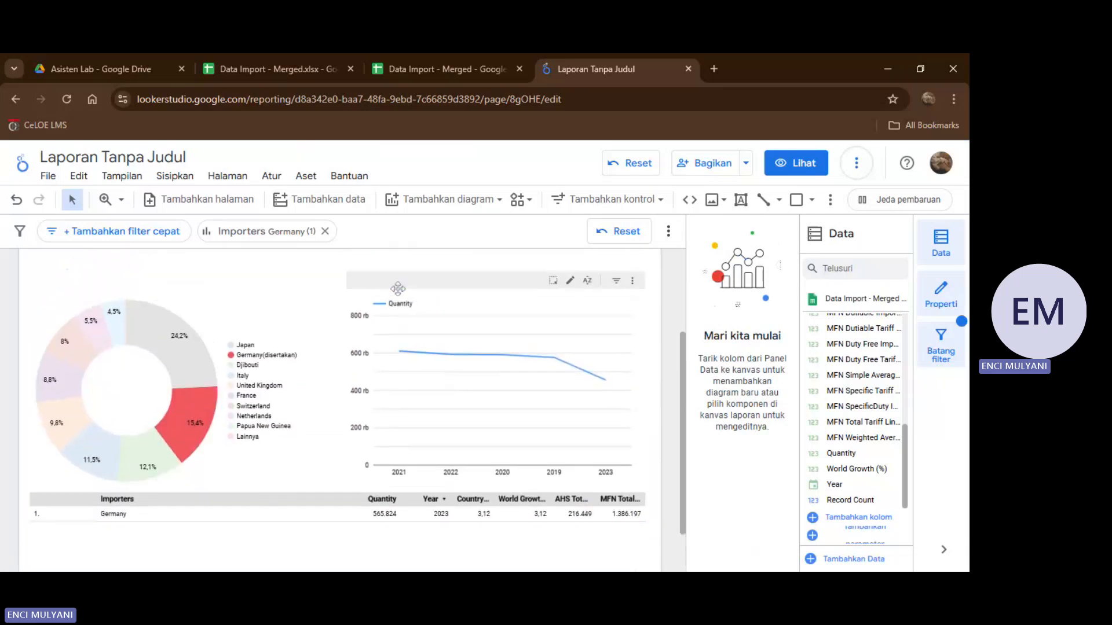
{"action": "scroll", "coordinate": [401, 353], "scroll_direction": "up", "scroll_amount": 2}
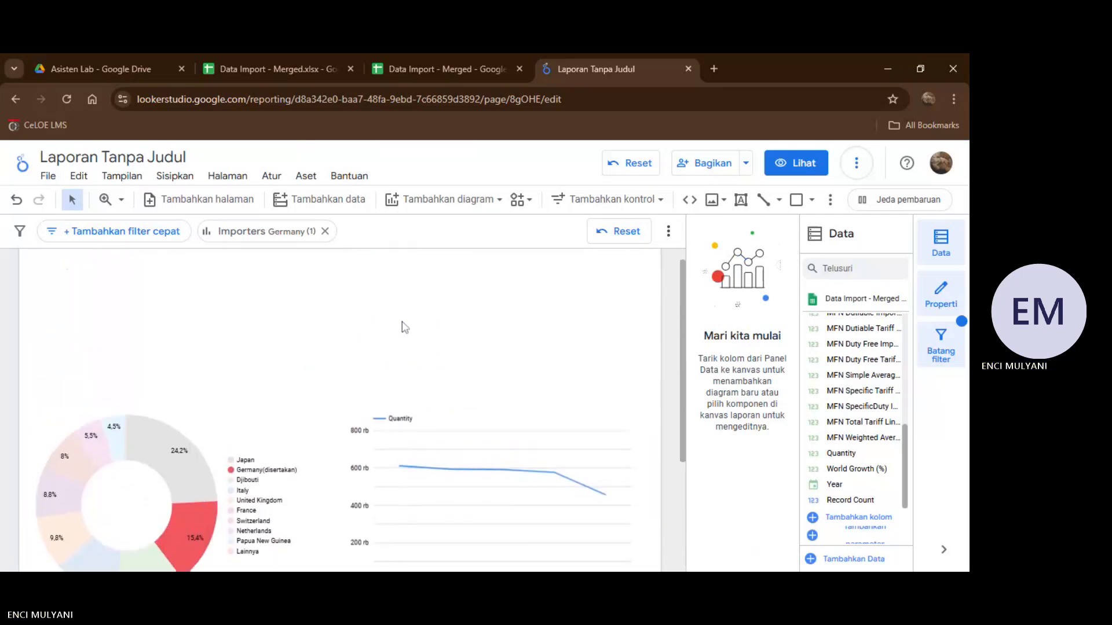
{"action": "scroll", "coordinate": [405, 328], "scroll_direction": "up", "scroll_amount": 1}
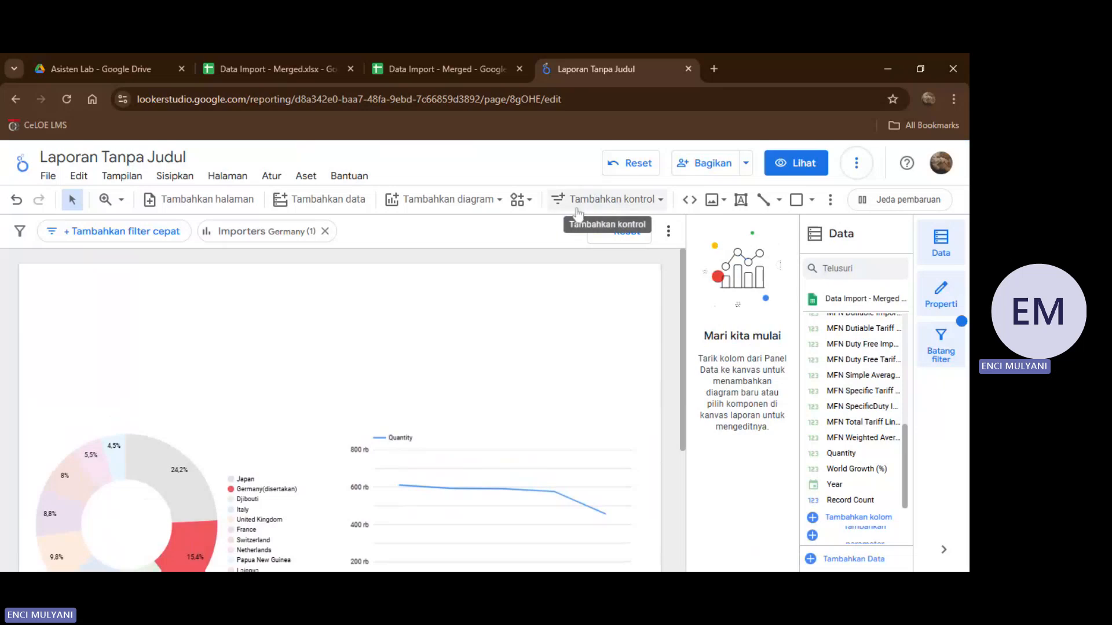
{"action": "left_click", "coordinate": [596, 209]}
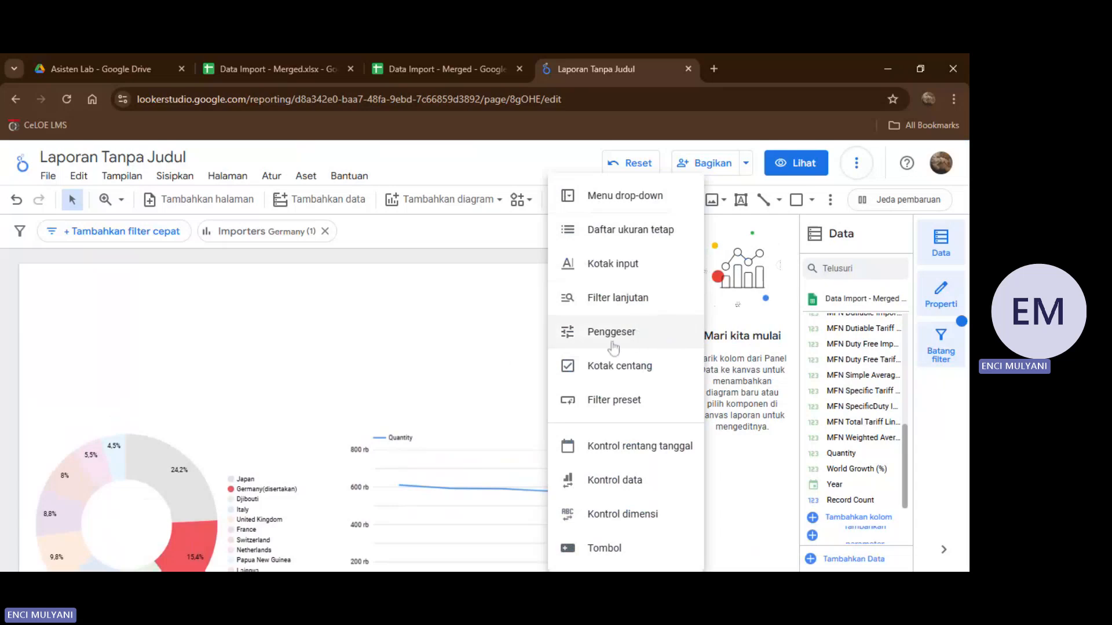
{"action": "left_click", "coordinate": [625, 197]}
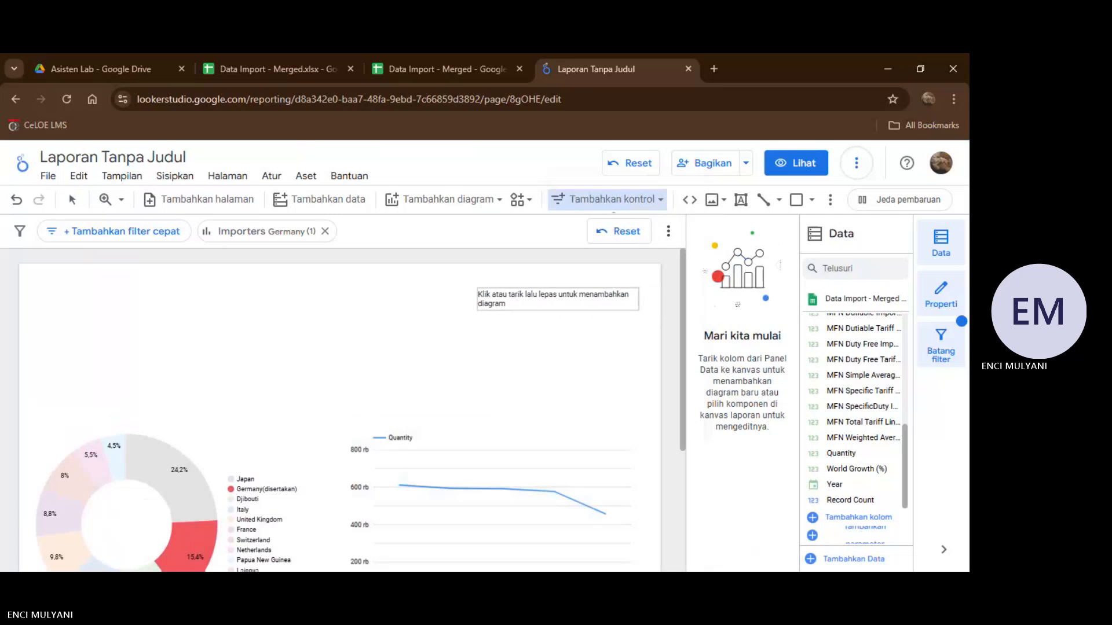
{"action": "left_click", "coordinate": [483, 280]}
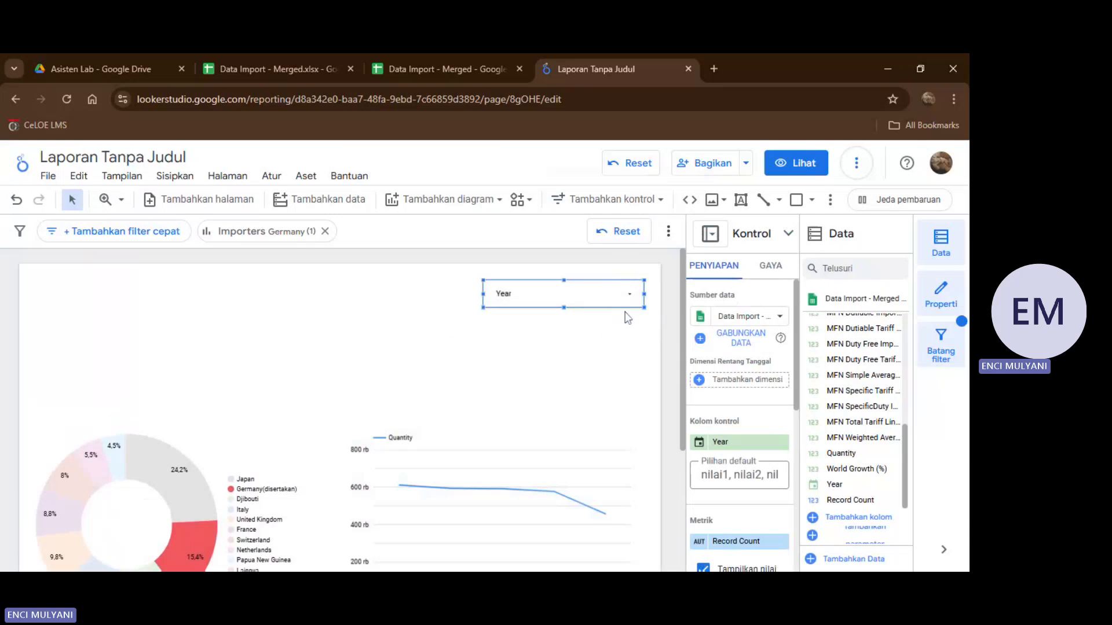
Replace the drop-down control's Year field with Importers.
{"action": "scroll", "coordinate": [721, 411], "scroll_direction": "down", "scroll_amount": 2}
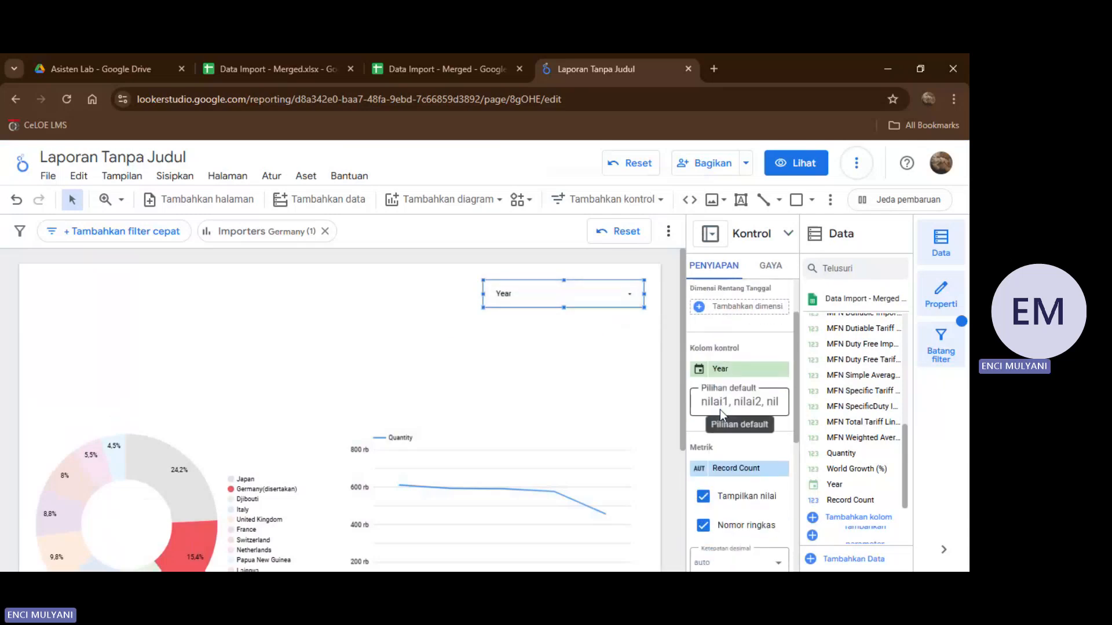
{"action": "scroll", "coordinate": [834, 389], "scroll_direction": "up", "scroll_amount": 4}
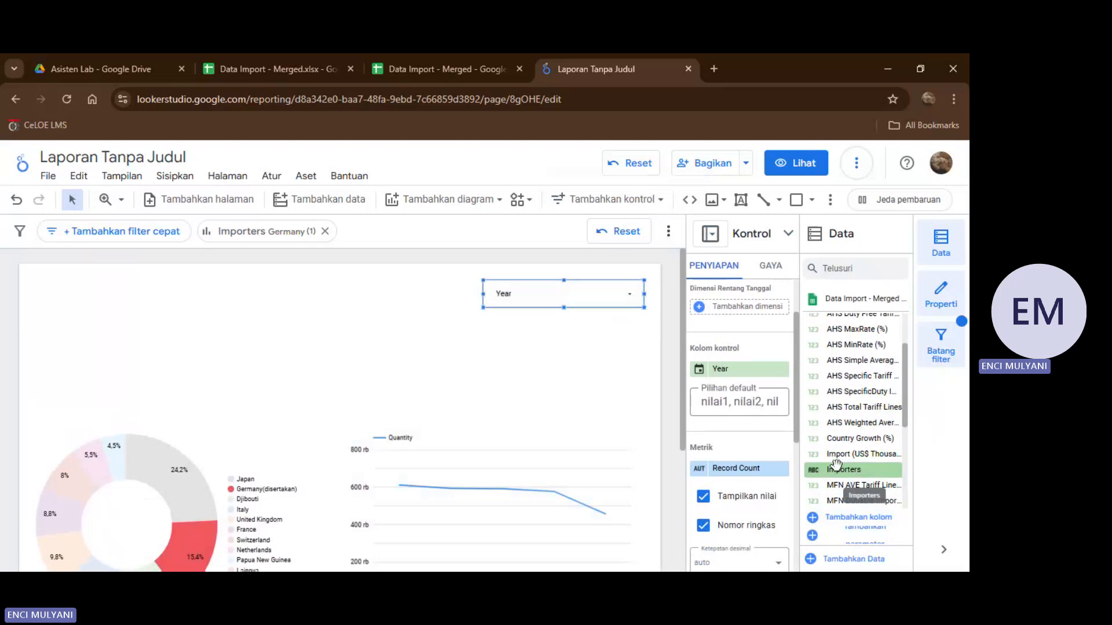
{"action": "left_click_drag", "start_coordinate": [819, 425], "coordinate": [734, 368]}
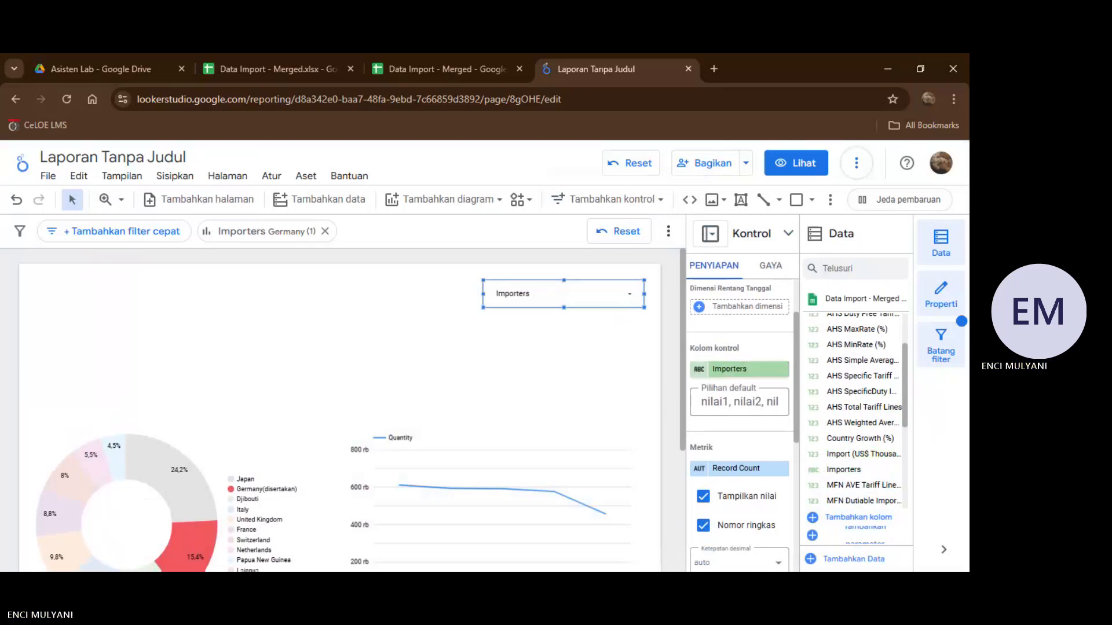
Add a second drop-down menu control for Year directly to the left of the Importers control.
{"action": "left_click", "coordinate": [597, 200]}
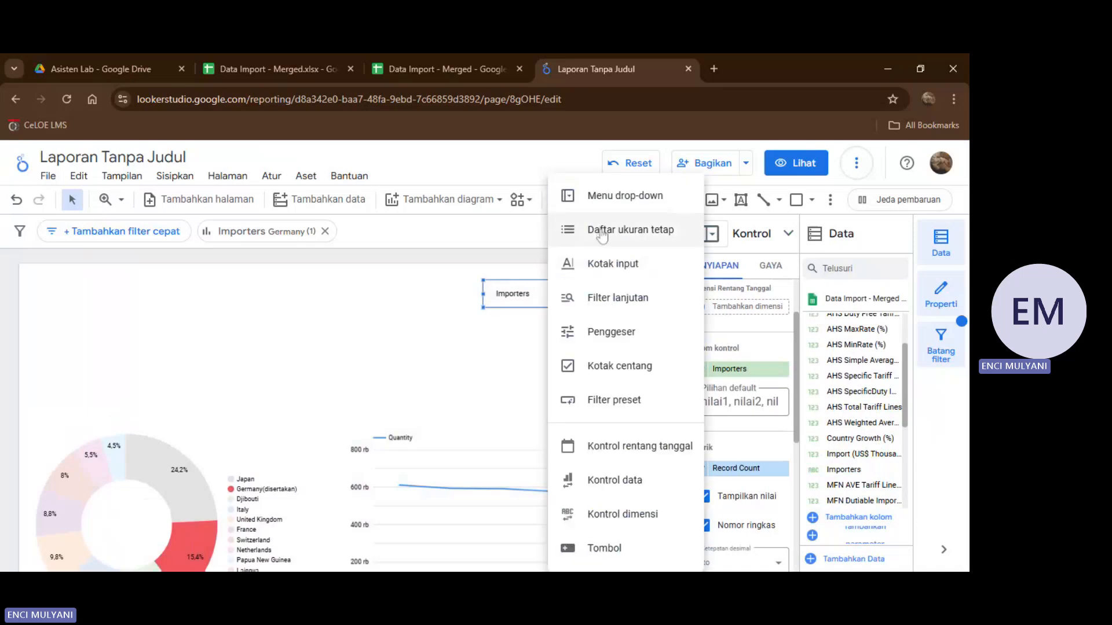
{"action": "left_click", "coordinate": [607, 206]}
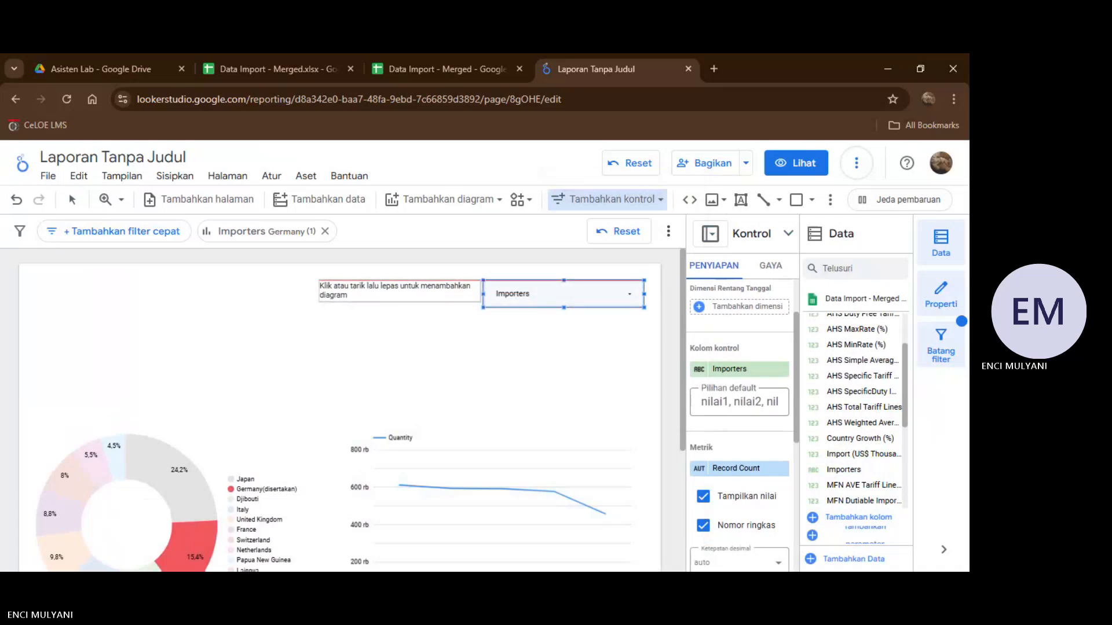
{"action": "key", "text": "Escape"}
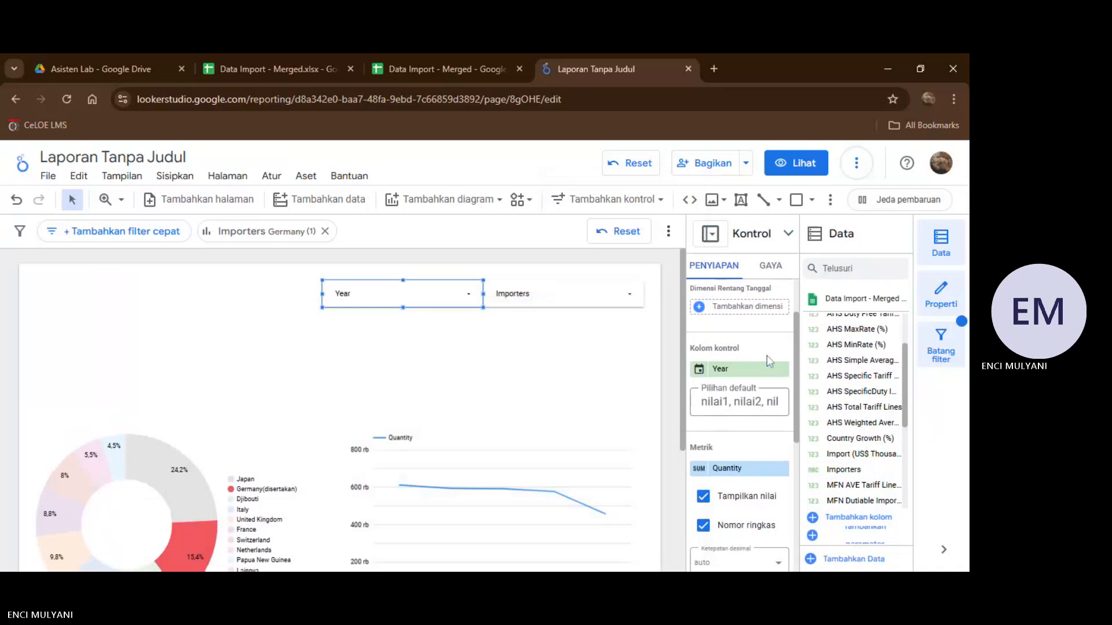
{"action": "scroll", "coordinate": [532, 388], "scroll_direction": "down", "scroll_amount": 3}
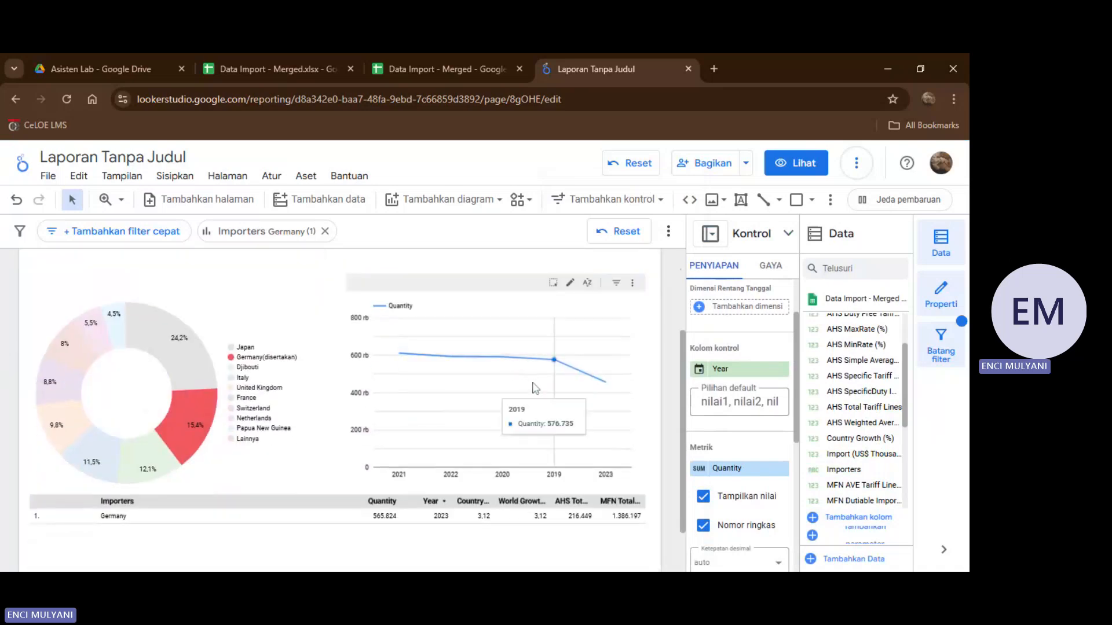
{"action": "scroll", "coordinate": [425, 375], "scroll_direction": "up", "scroll_amount": 3}
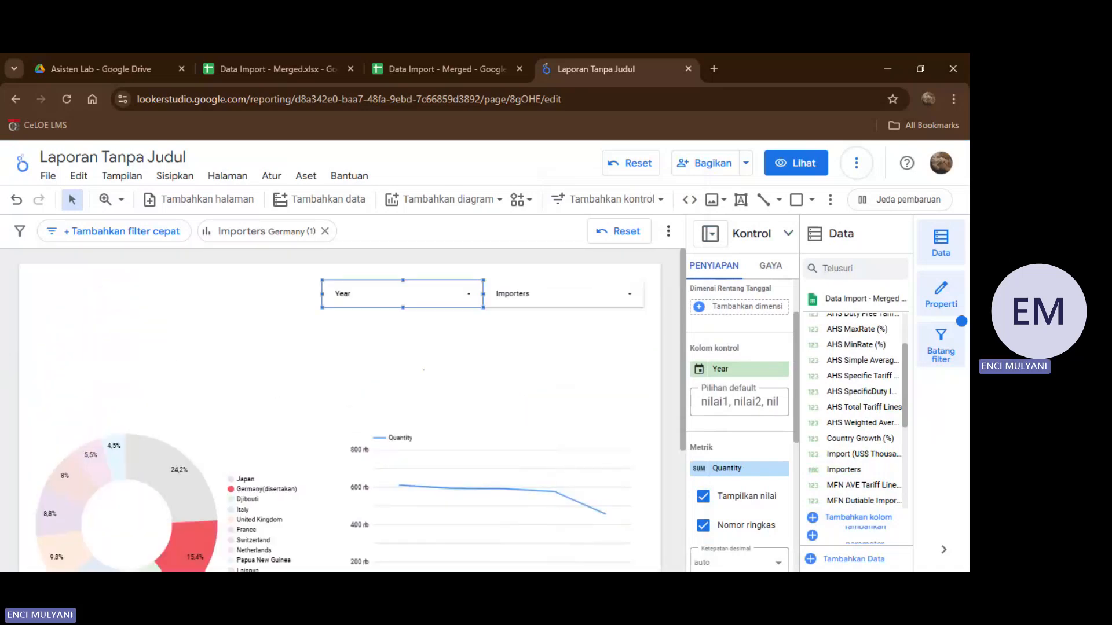
{"action": "left_click", "coordinate": [423, 369]}
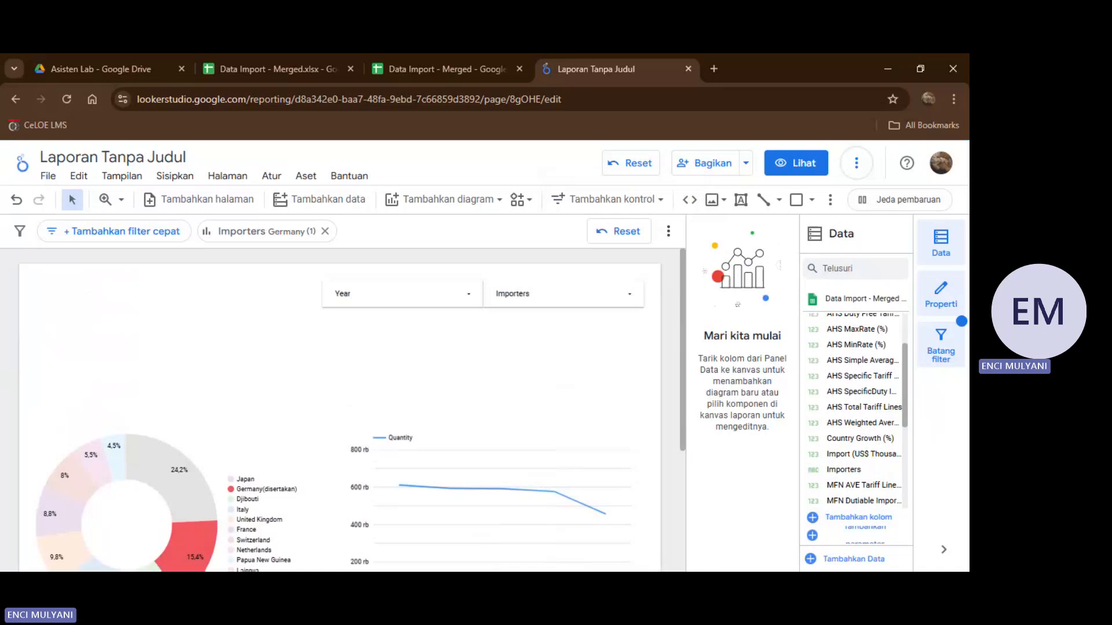
Add a text box in the report page's upper left corner containing the title "Analisis Market Potensial".
{"action": "left_click", "coordinate": [736, 203]}
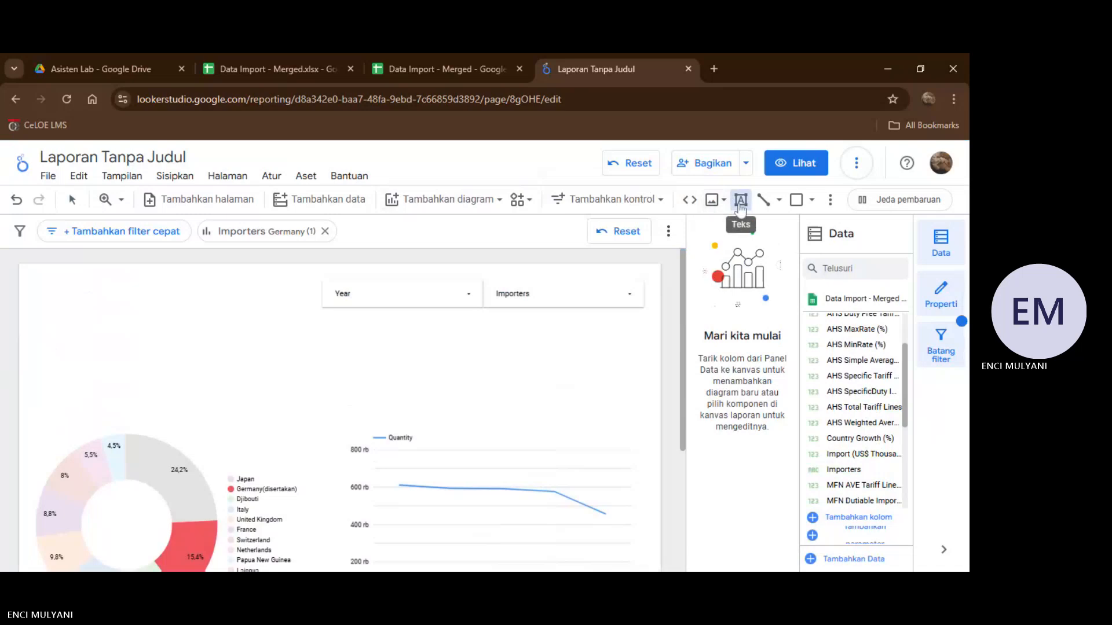
{"action": "key", "text": "Escape"}
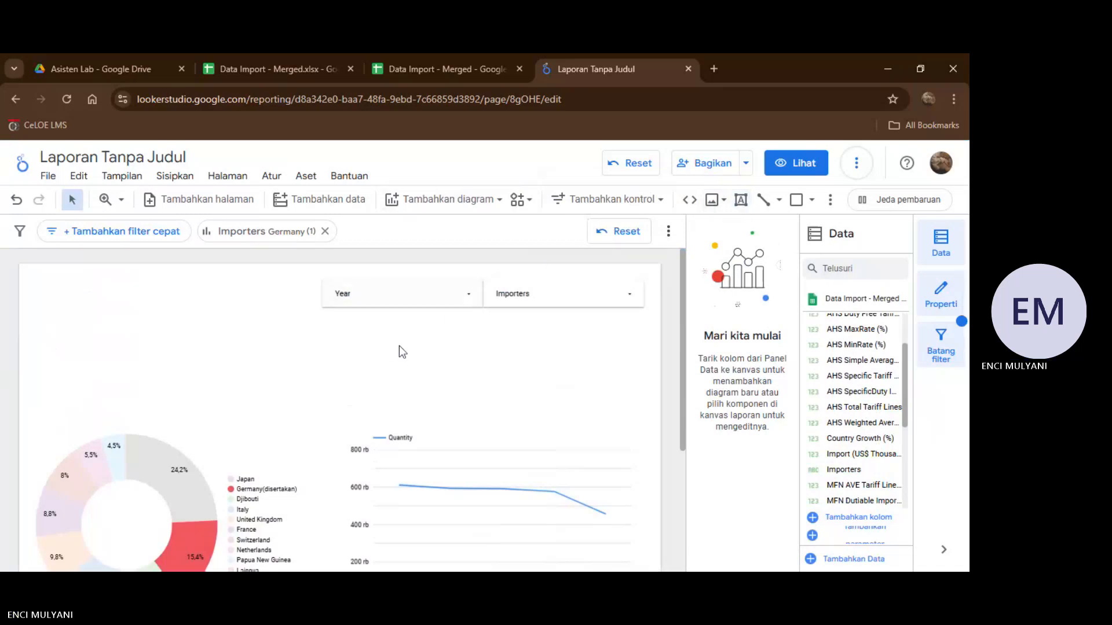
{"action": "left_click", "coordinate": [741, 201]}
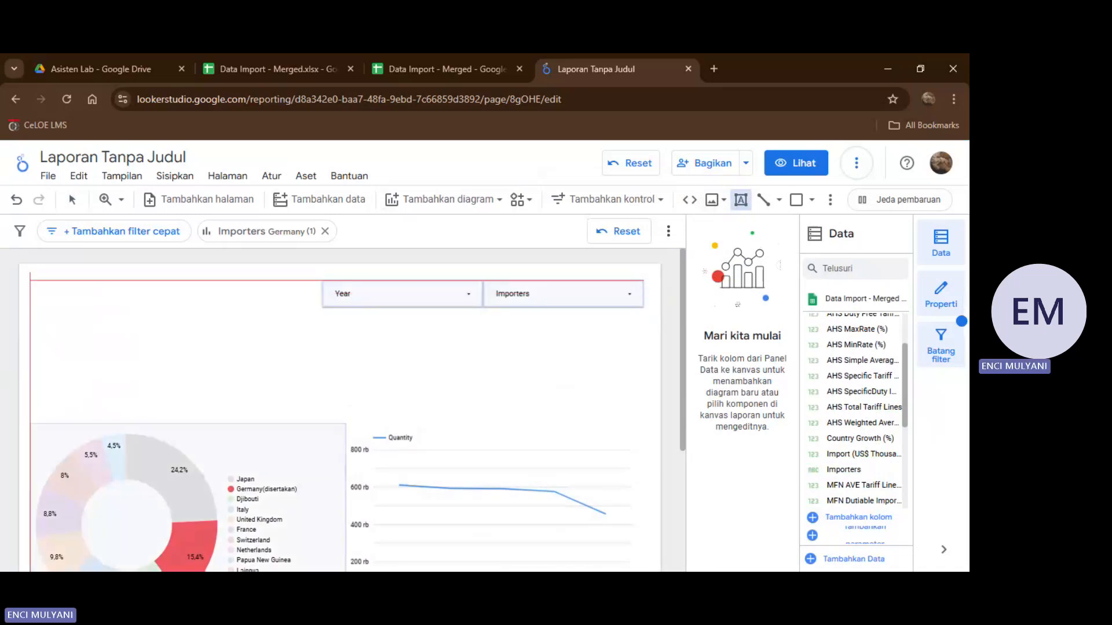
{"action": "key", "text": "Escape"}
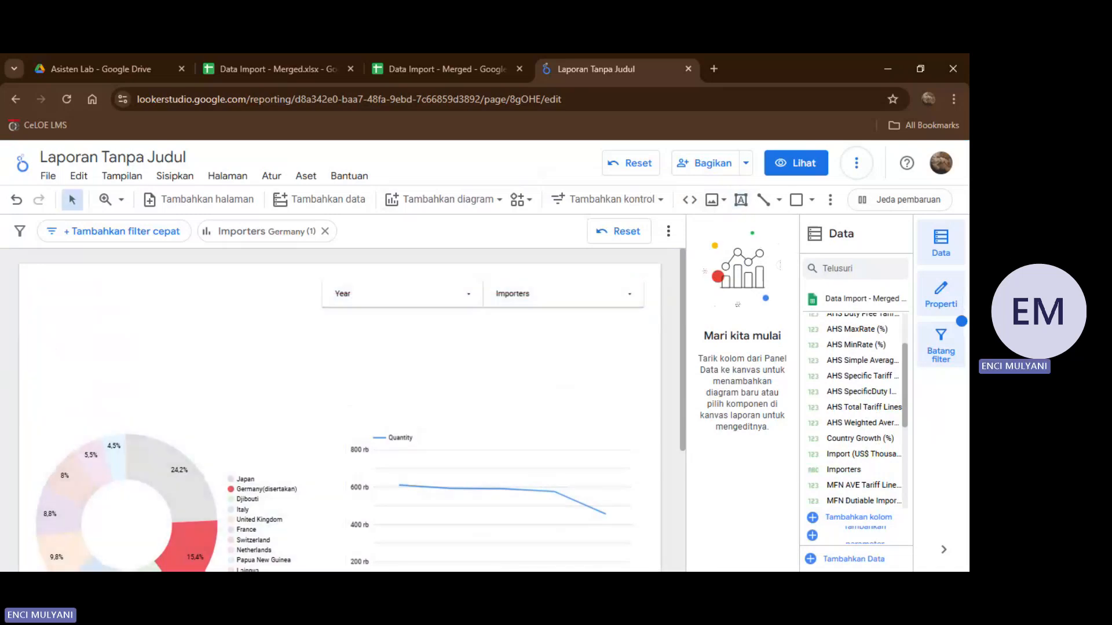
{"action": "left_click", "coordinate": [32, 274]}
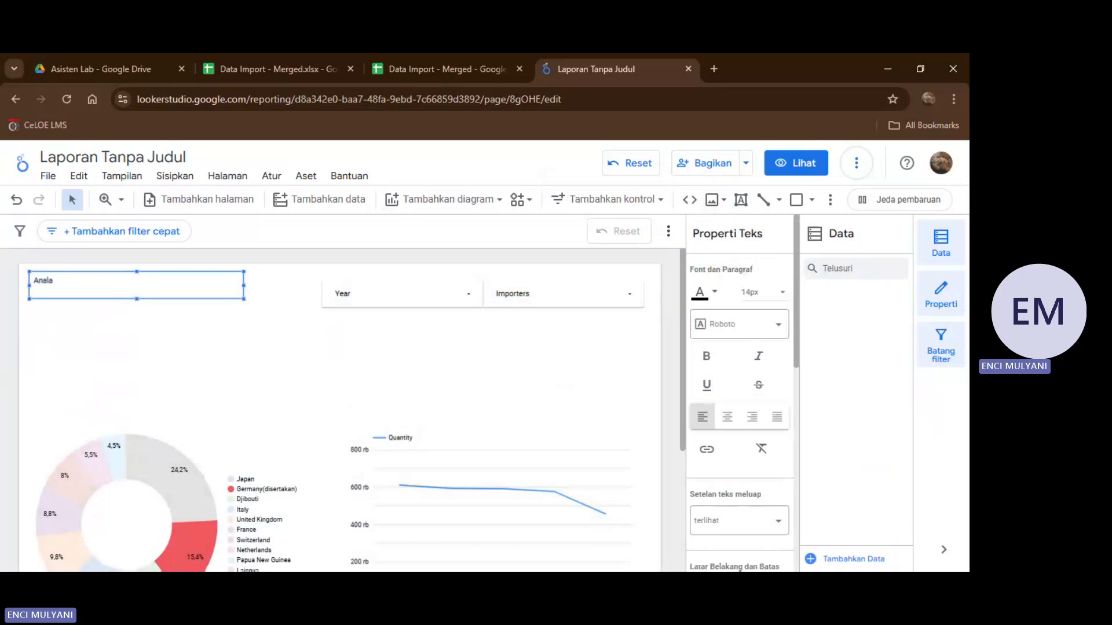
{"action": "type", "text": "isis Market Potensial"}
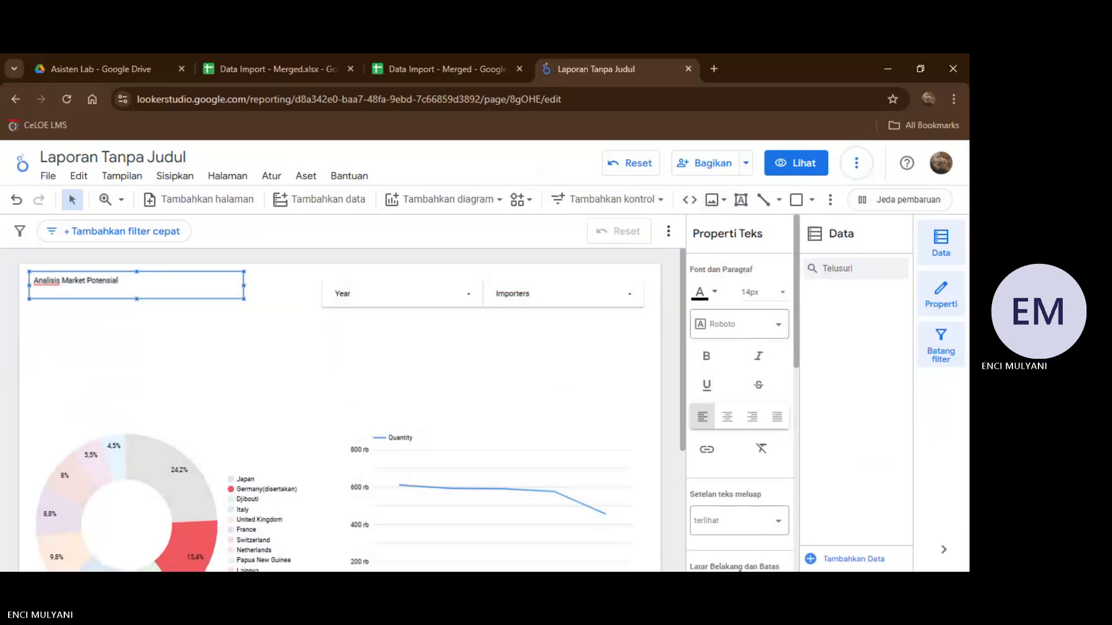
Set the font size of the whole title text to 36px.
{"action": "left_click_drag", "start_coordinate": [119, 281], "coordinate": [37, 284]}
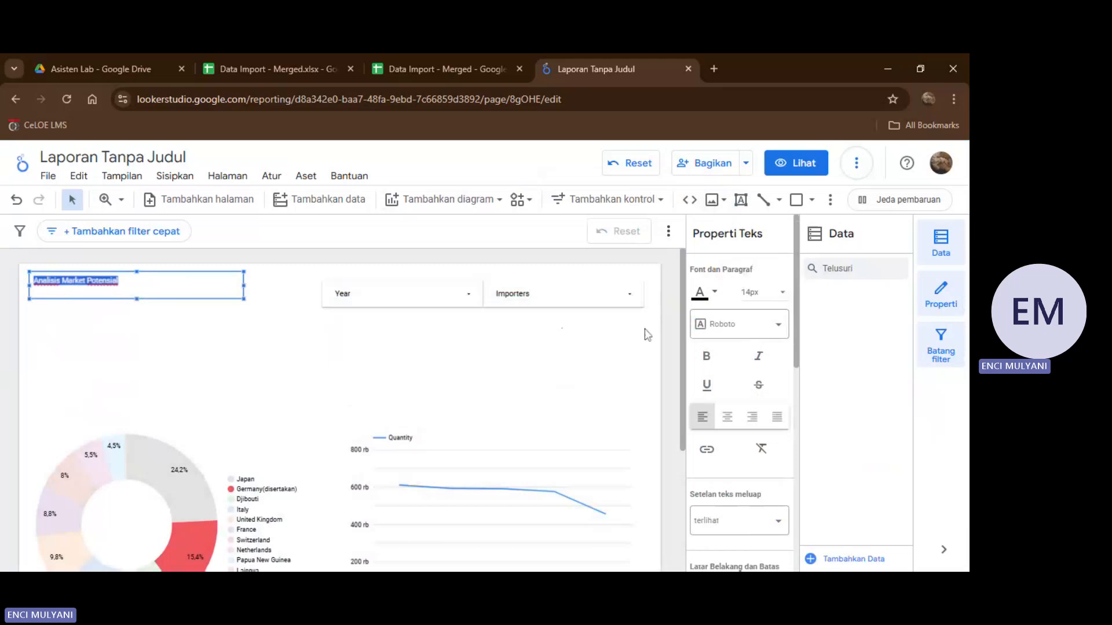
{"action": "left_click", "coordinate": [712, 357]}
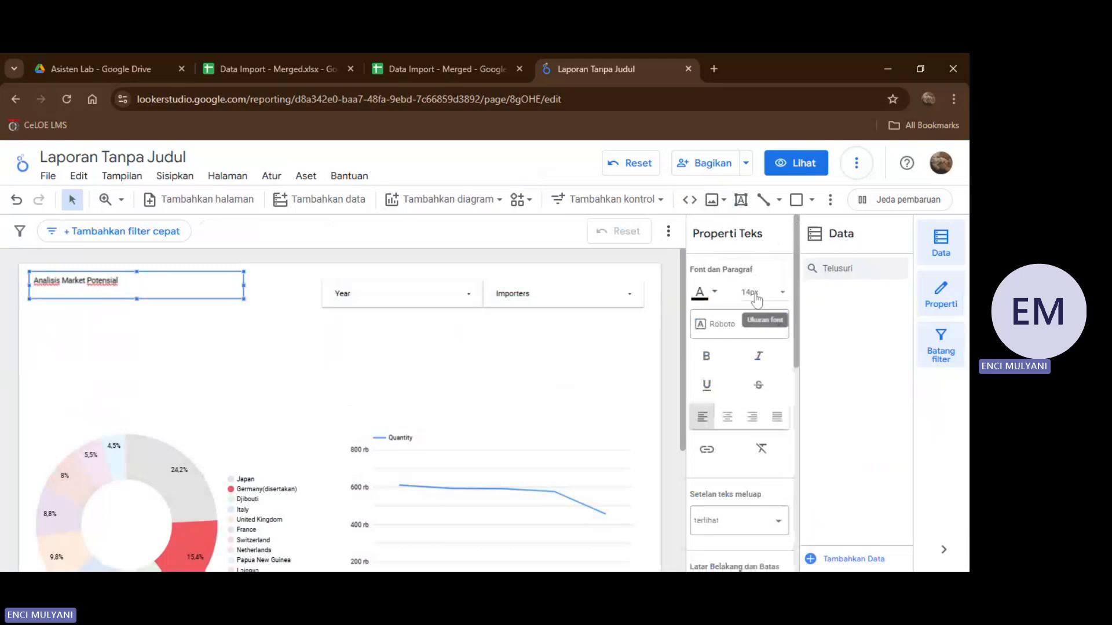
{"action": "left_click", "coordinate": [755, 299]}
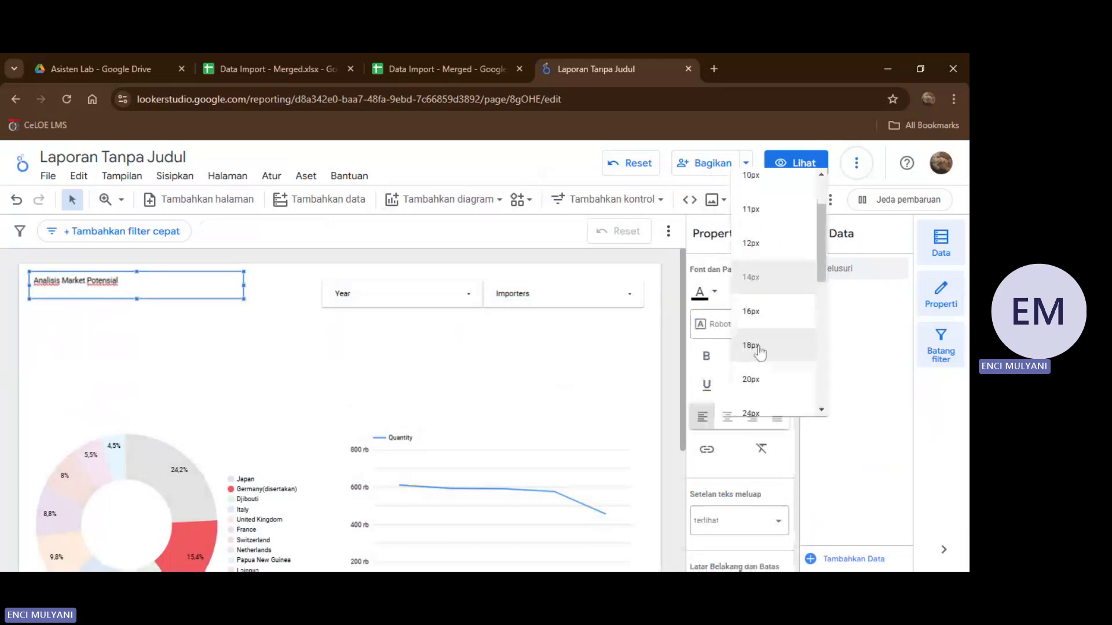
{"action": "scroll", "coordinate": [756, 355], "scroll_direction": "down", "scroll_amount": 3}
{"action": "left_click", "coordinate": [753, 385]}
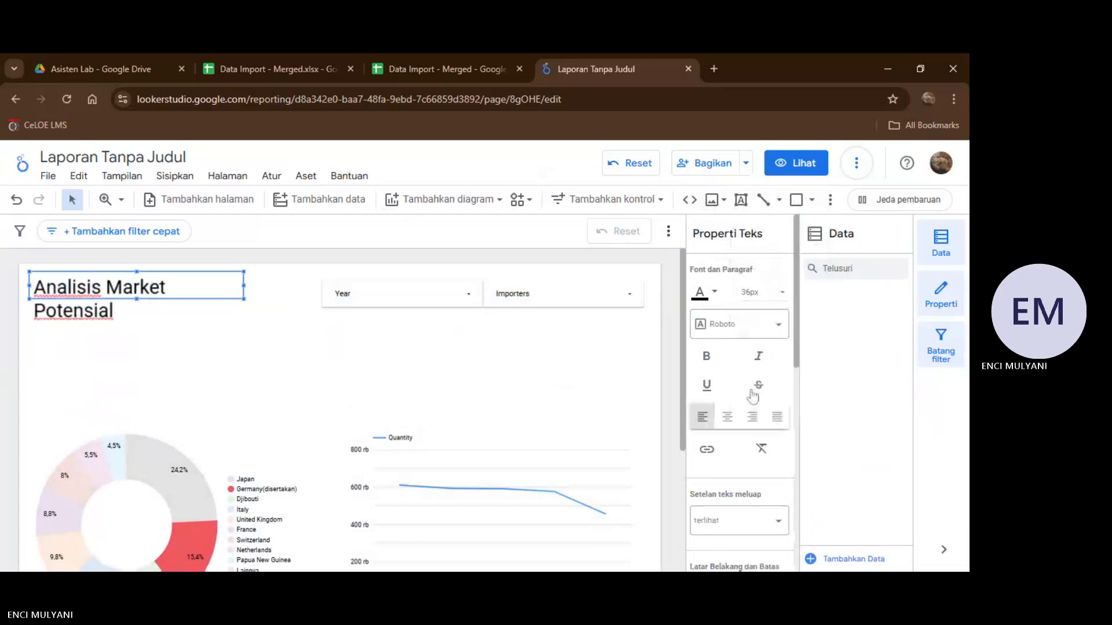
Set the title text "Analisis Market Potensial" to the Lato font and make it bold.
{"action": "left_click", "coordinate": [739, 325]}
{"action": "scroll", "coordinate": [740, 434], "scroll_direction": "down", "scroll_amount": 5}
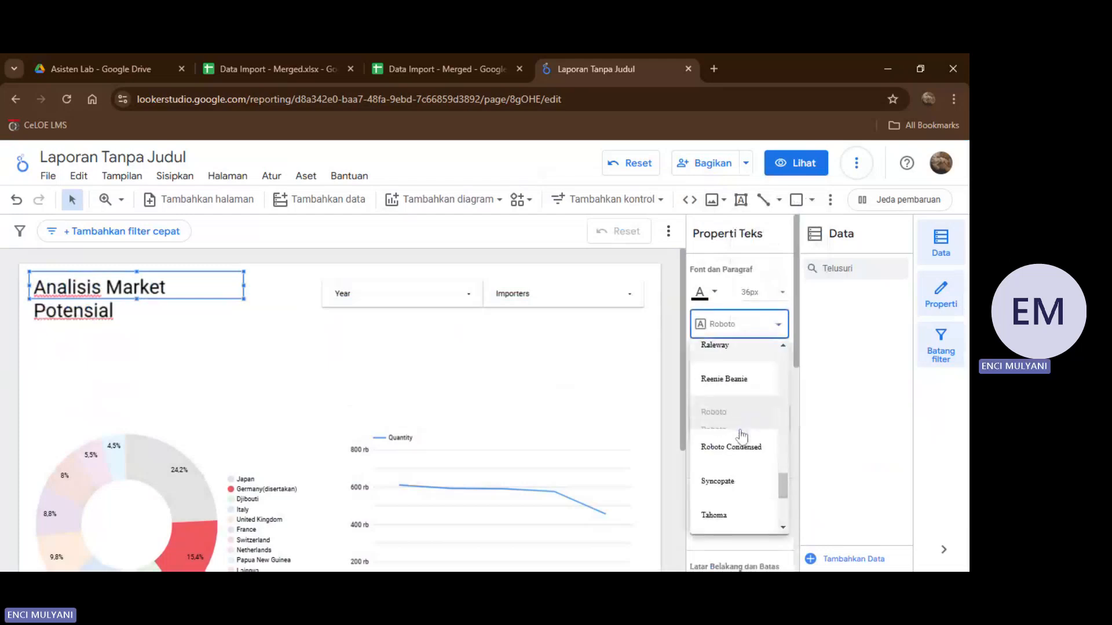
{"action": "scroll", "coordinate": [739, 437], "scroll_direction": "down", "scroll_amount": 4}
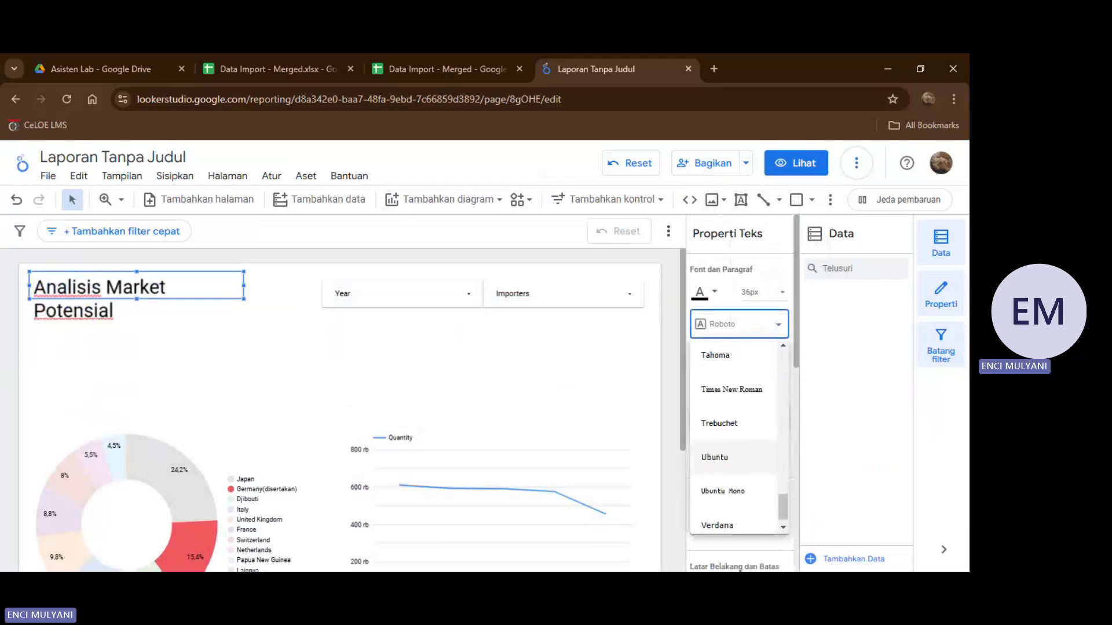
{"action": "scroll", "coordinate": [740, 437], "scroll_direction": "up", "scroll_amount": 5}
{"action": "scroll", "coordinate": [740, 437], "scroll_direction": "up", "scroll_amount": 3}
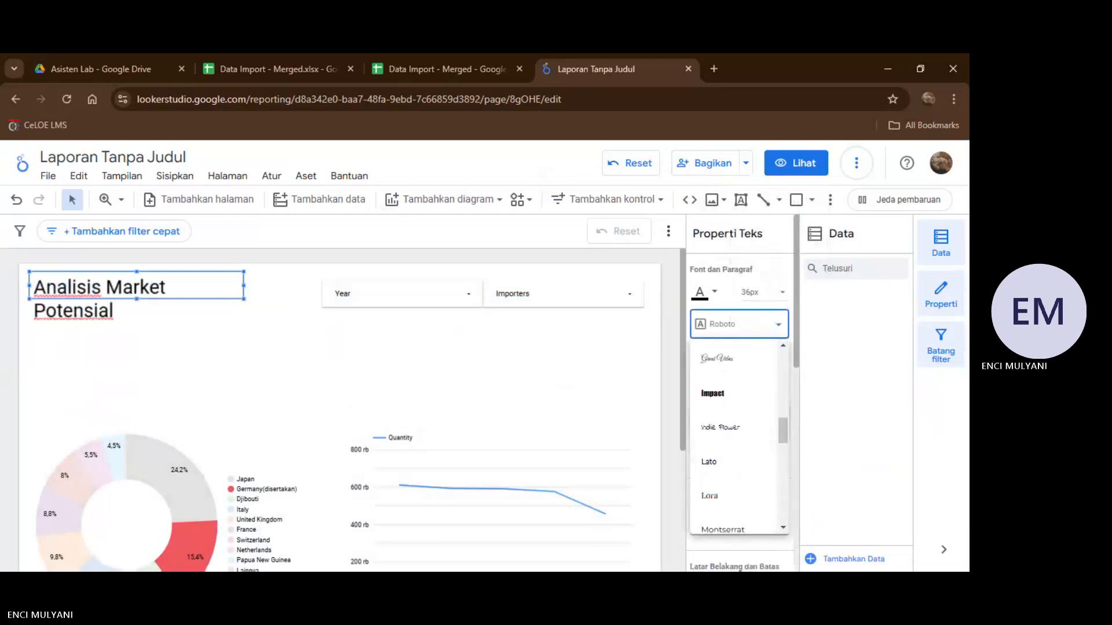
{"action": "left_click", "coordinate": [721, 469]}
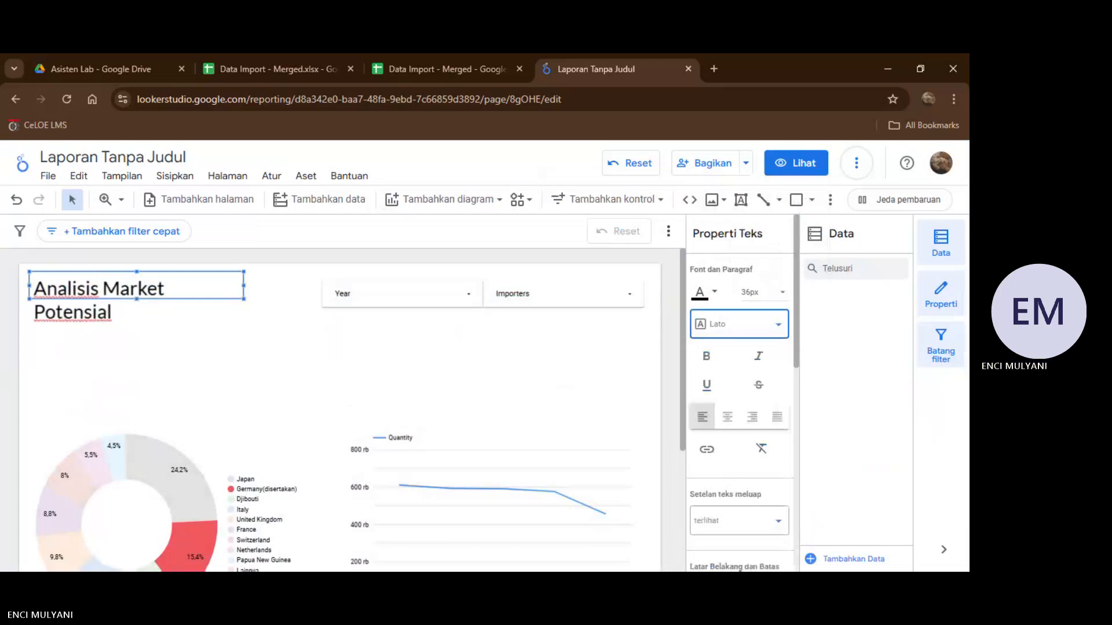
{"action": "left_click", "coordinate": [709, 365]}
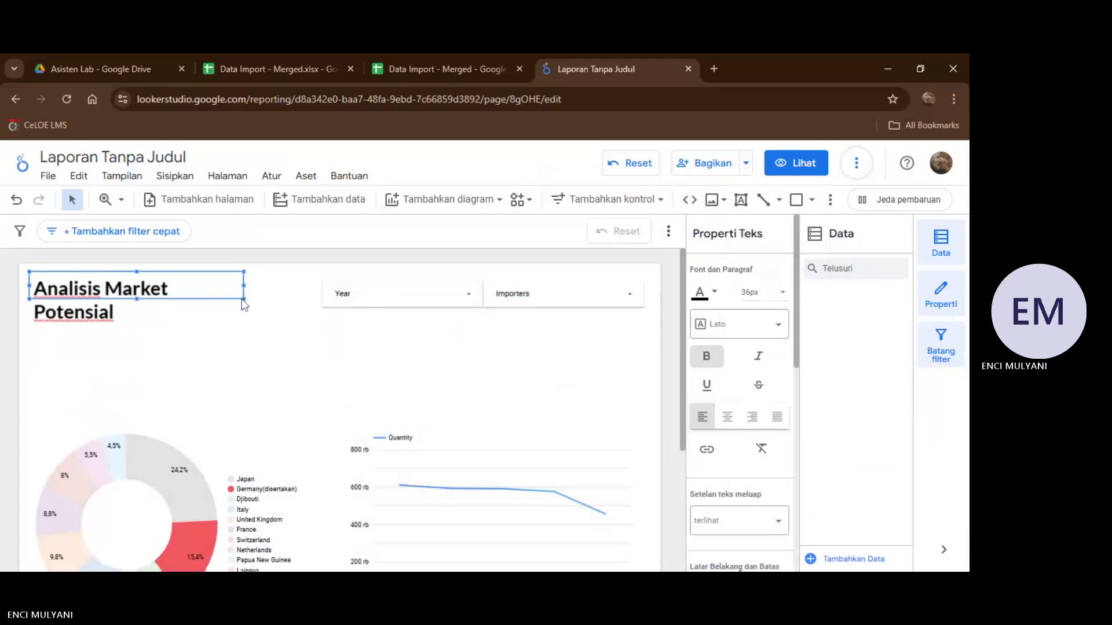
Widen the title text box so the title fits on one line, and move it slightly down level with the filter controls.
{"action": "left_click_drag", "start_coordinate": [245, 299], "coordinate": [291, 311]}
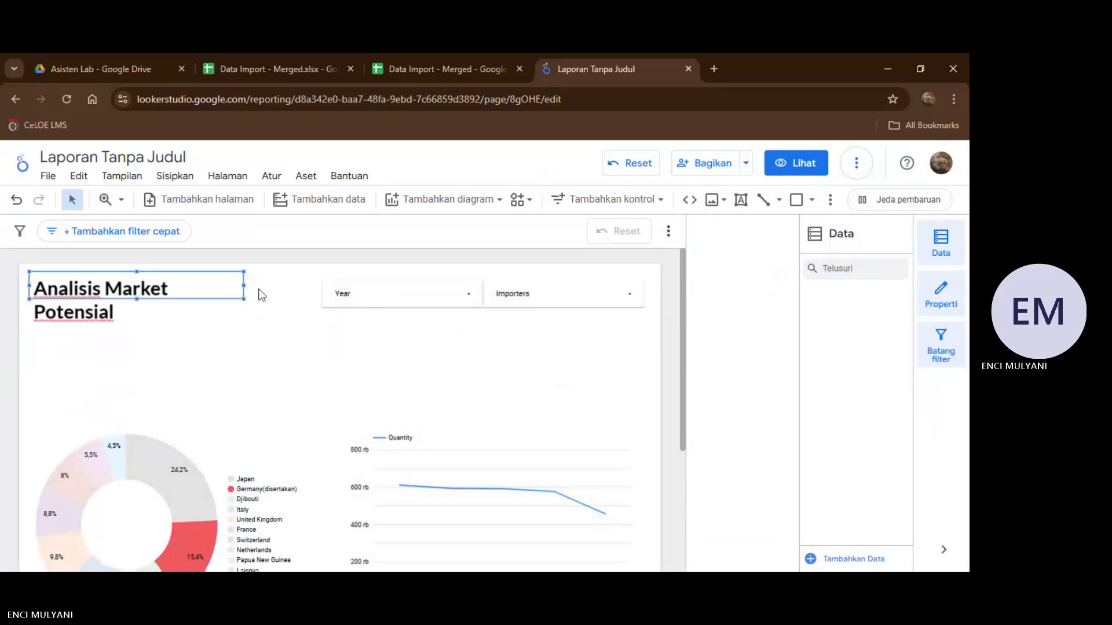
{"action": "left_click_drag", "start_coordinate": [244, 285], "coordinate": [322, 282]}
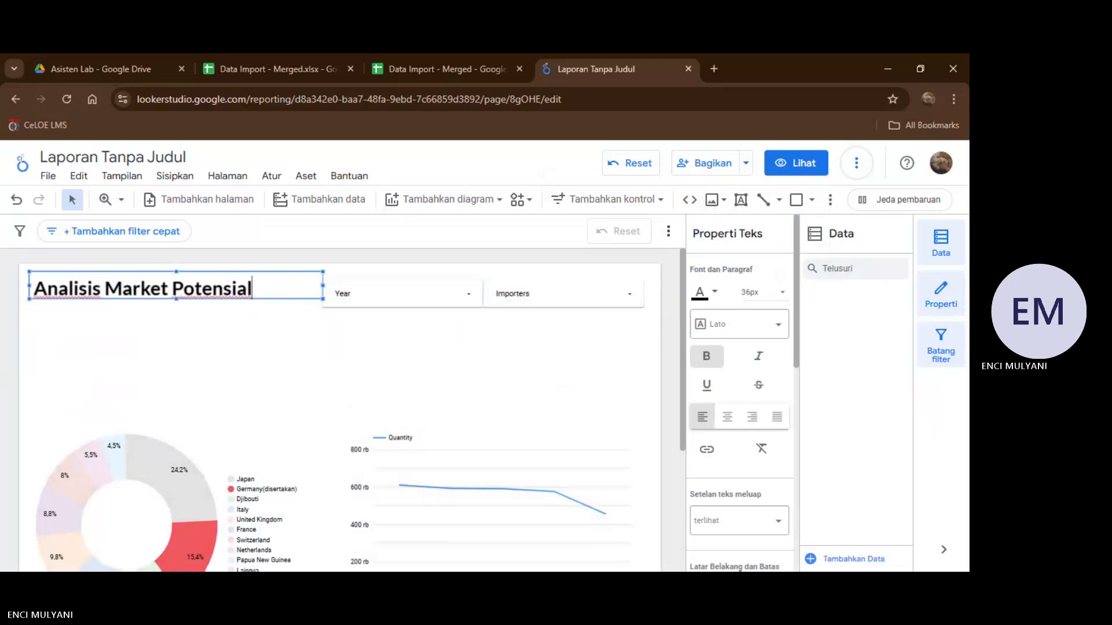
{"action": "left_click", "coordinate": [282, 326]}
{"action": "left_click_drag", "start_coordinate": [280, 297], "coordinate": [281, 303]}
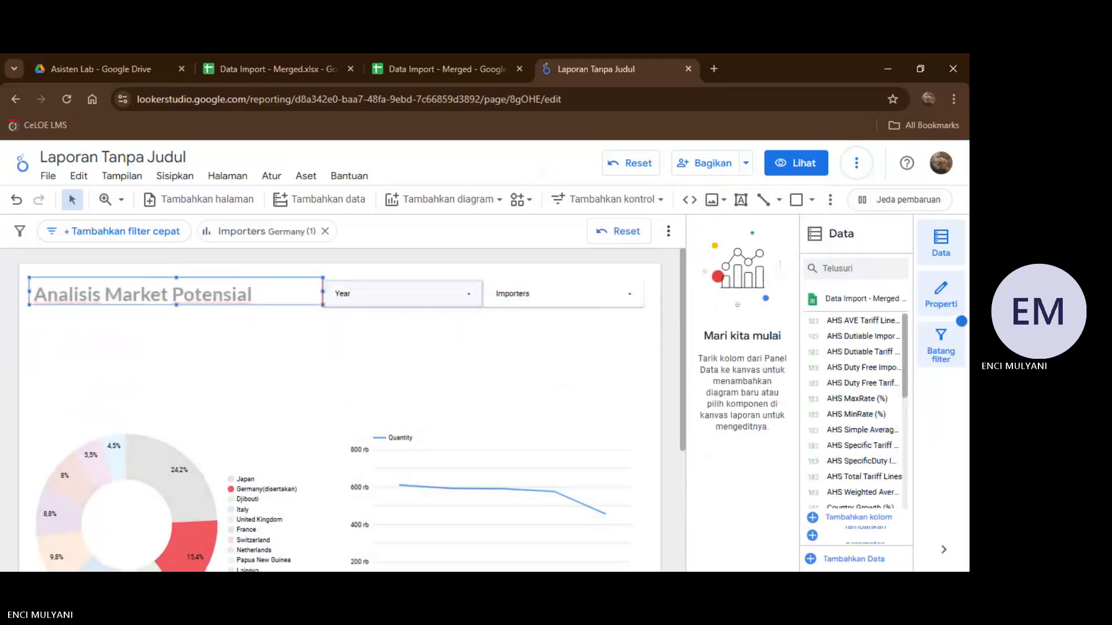
{"action": "left_click", "coordinate": [353, 330]}
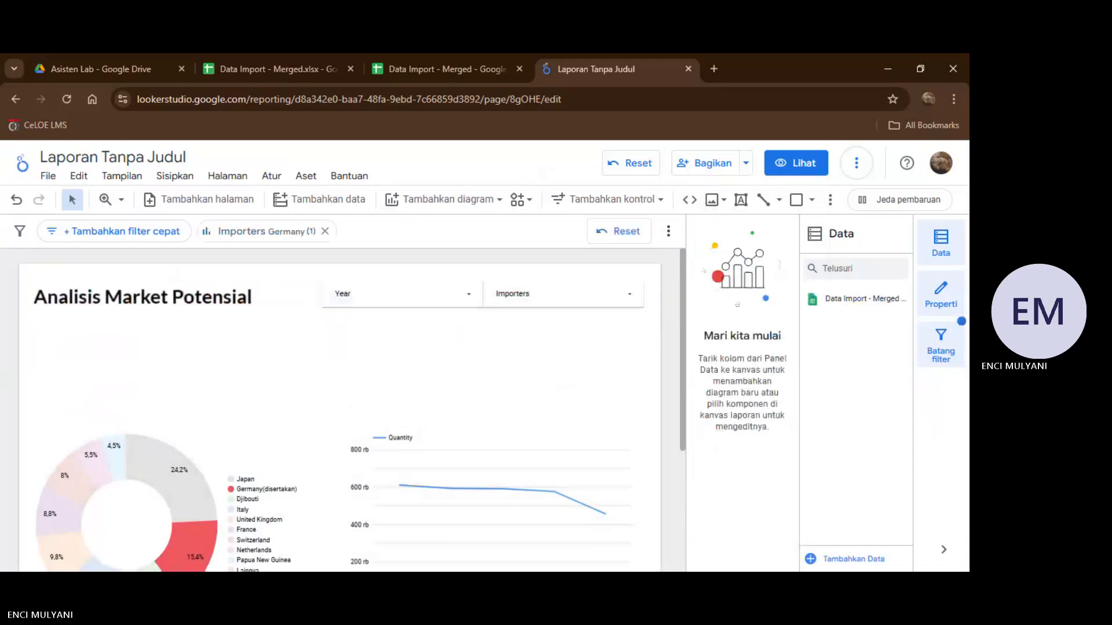
Examine the charts, the table and the values offered by the Year and Importers drop-down controls.
{"action": "scroll", "coordinate": [492, 405], "scroll_direction": "down", "scroll_amount": 2}
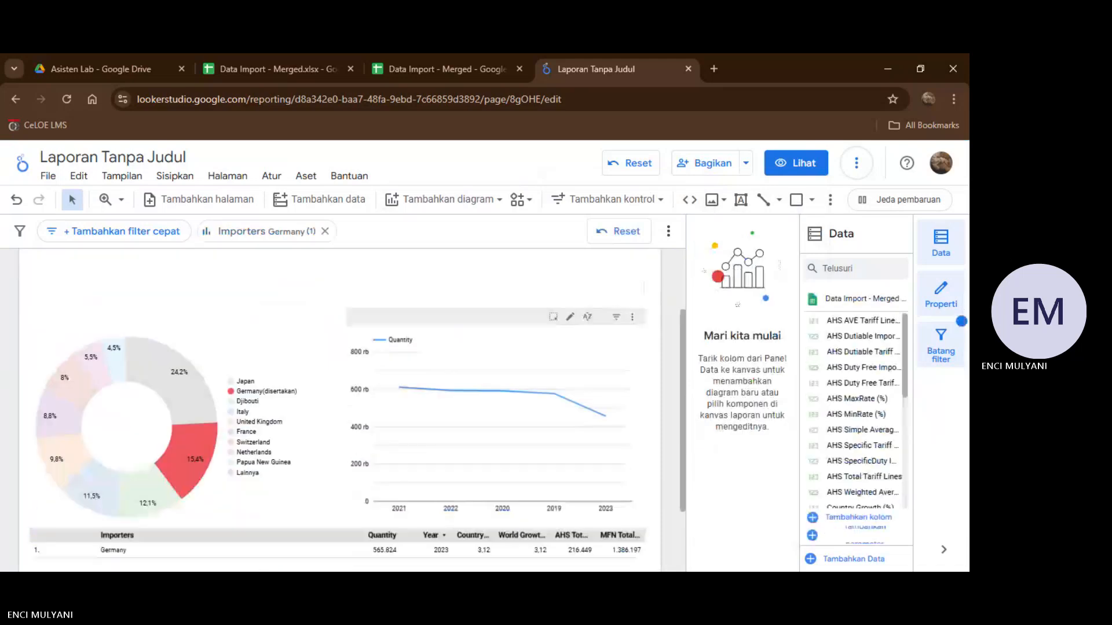
{"action": "scroll", "coordinate": [454, 305], "scroll_direction": "up", "scroll_amount": 2}
{"action": "left_click", "coordinate": [466, 298]}
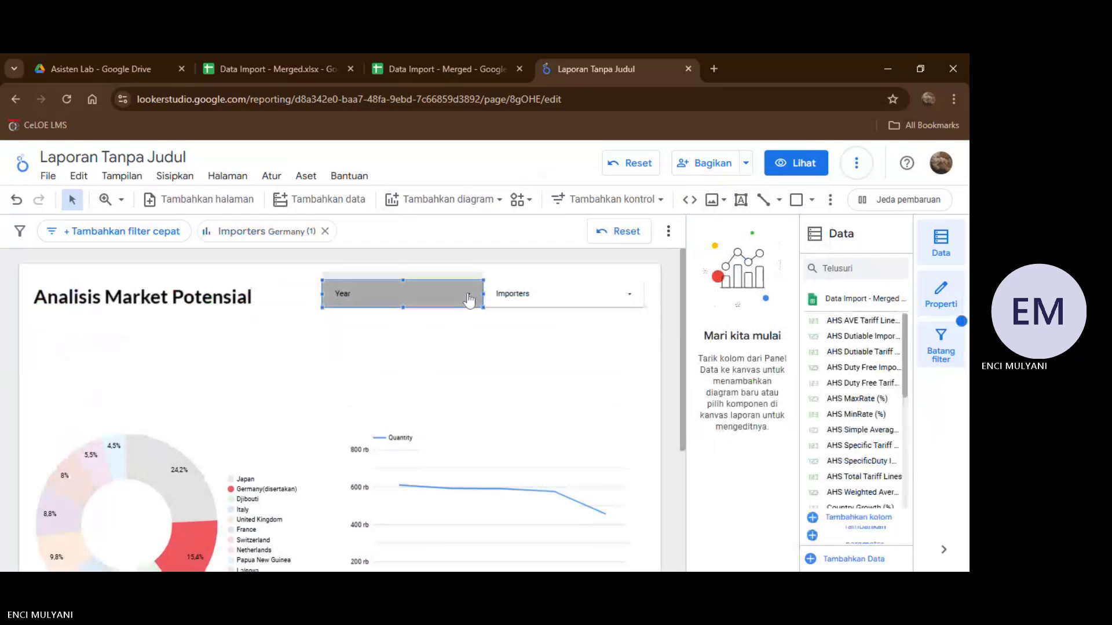
{"action": "left_click", "coordinate": [469, 299]}
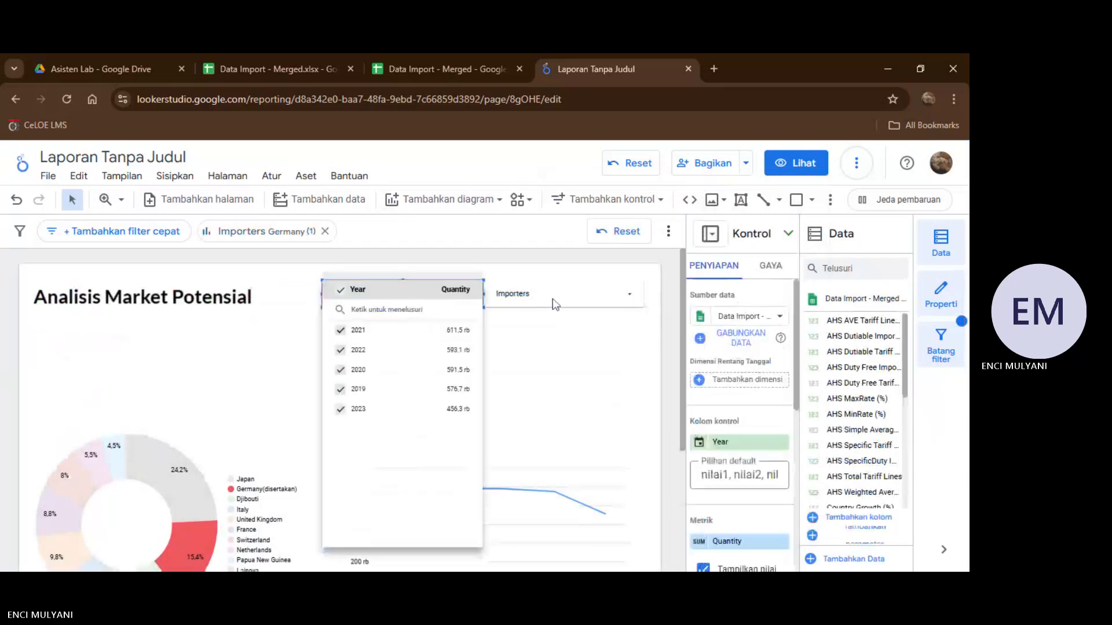
{"action": "left_click", "coordinate": [555, 304]}
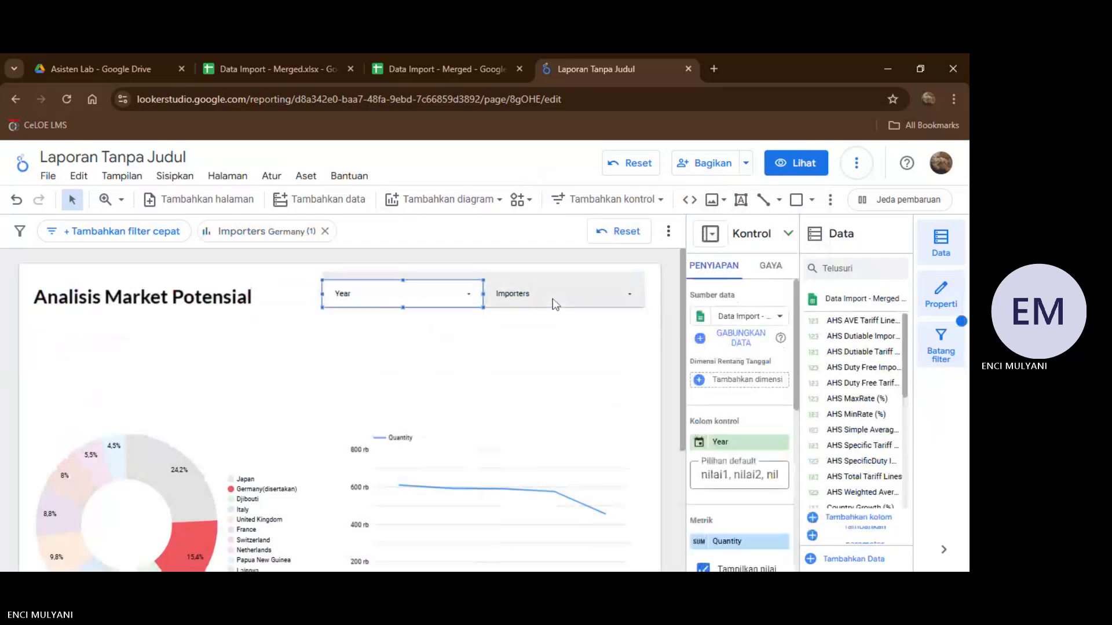
{"action": "left_click", "coordinate": [631, 305]}
{"action": "left_click", "coordinate": [630, 305]}
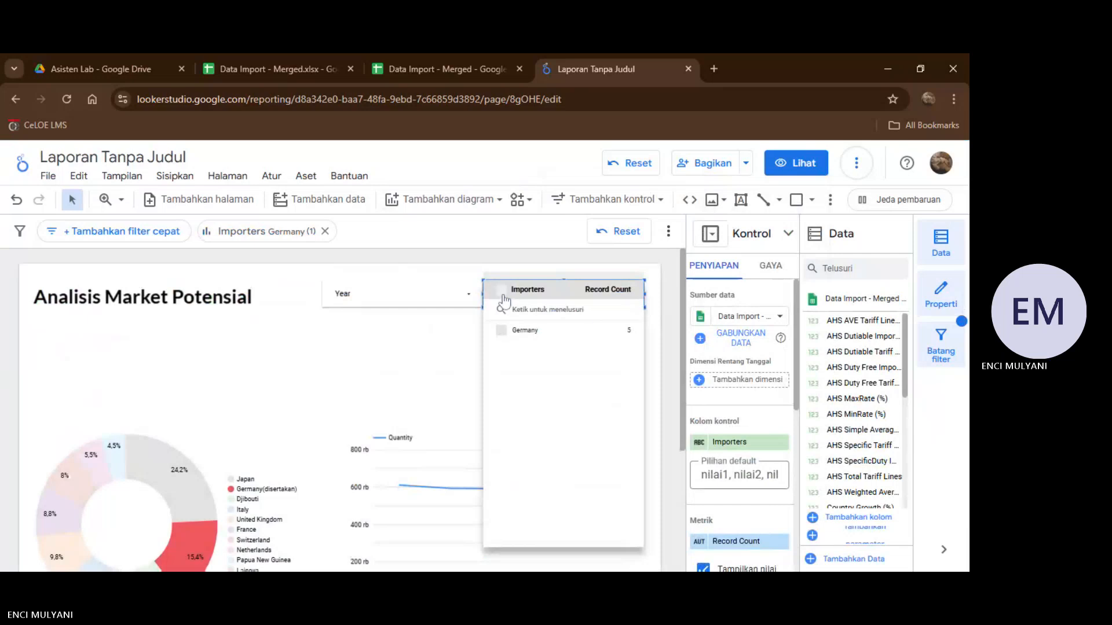
{"action": "left_click", "coordinate": [407, 389]}
{"action": "scroll", "coordinate": [407, 390], "scroll_direction": "down", "scroll_amount": 1}
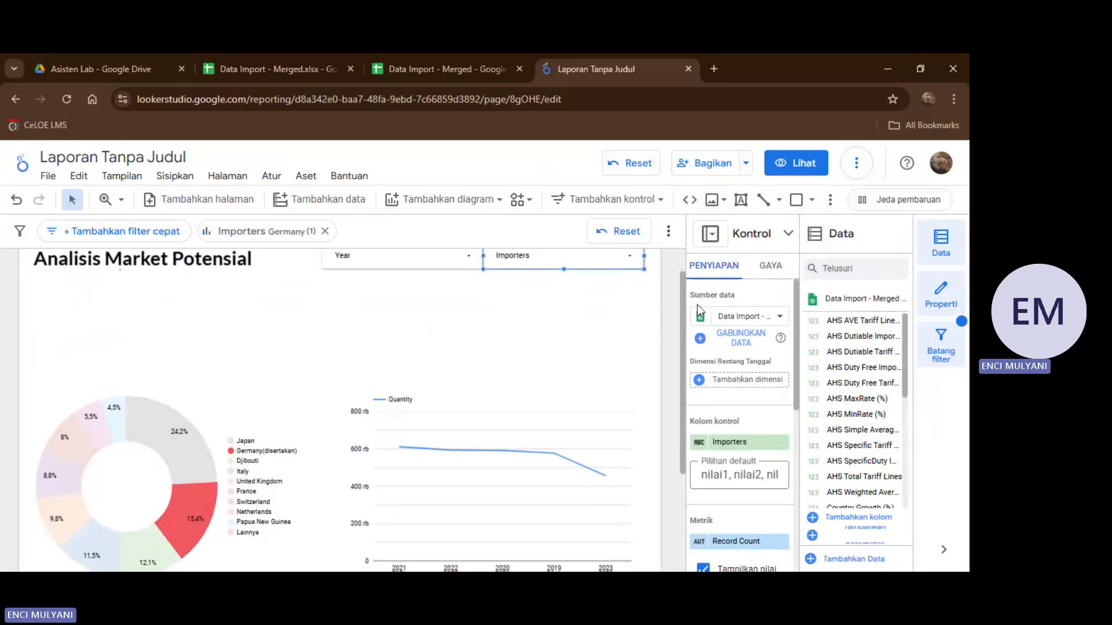
Refresh the report data, and reload the report page to clear the Germany chart filter.
{"action": "left_click", "coordinate": [856, 165]}
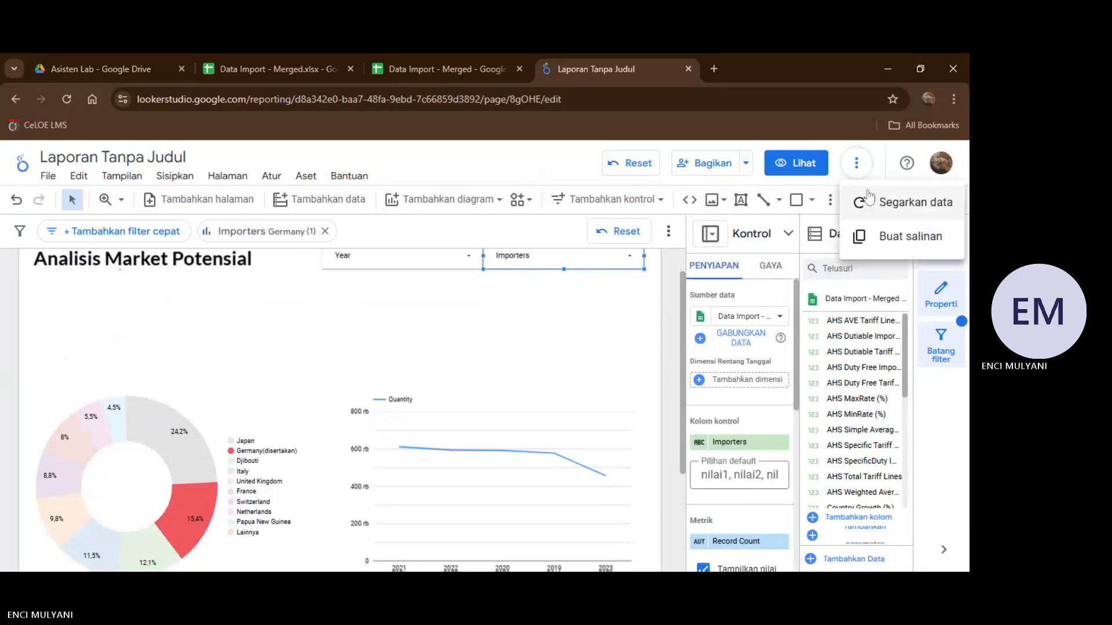
{"action": "left_click", "coordinate": [869, 199]}
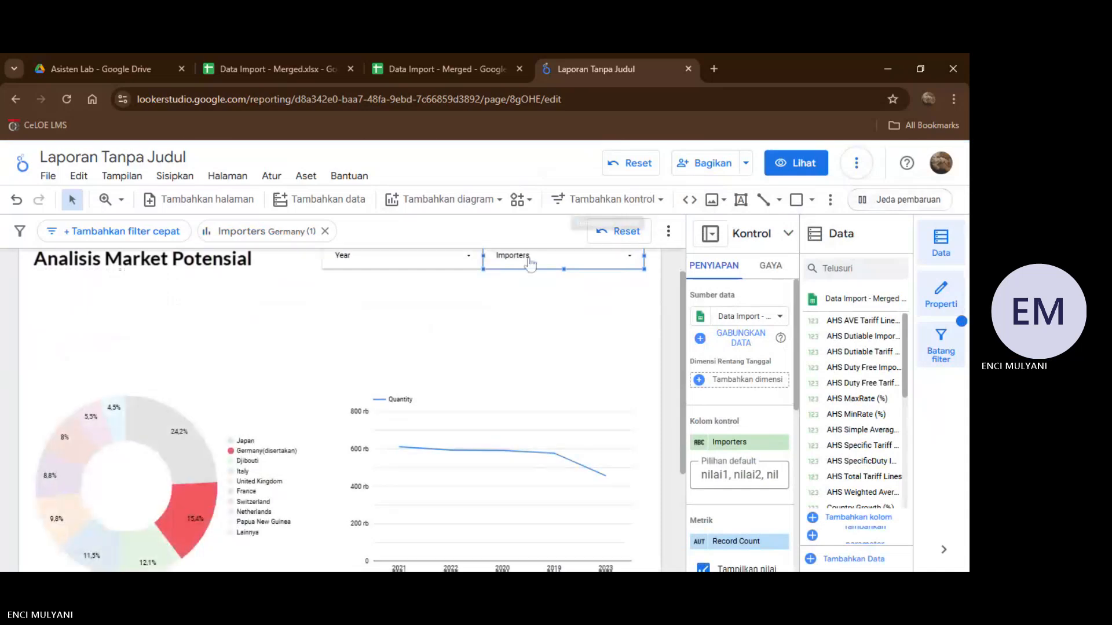
{"action": "scroll", "coordinate": [512, 336], "scroll_direction": "down", "scroll_amount": 2}
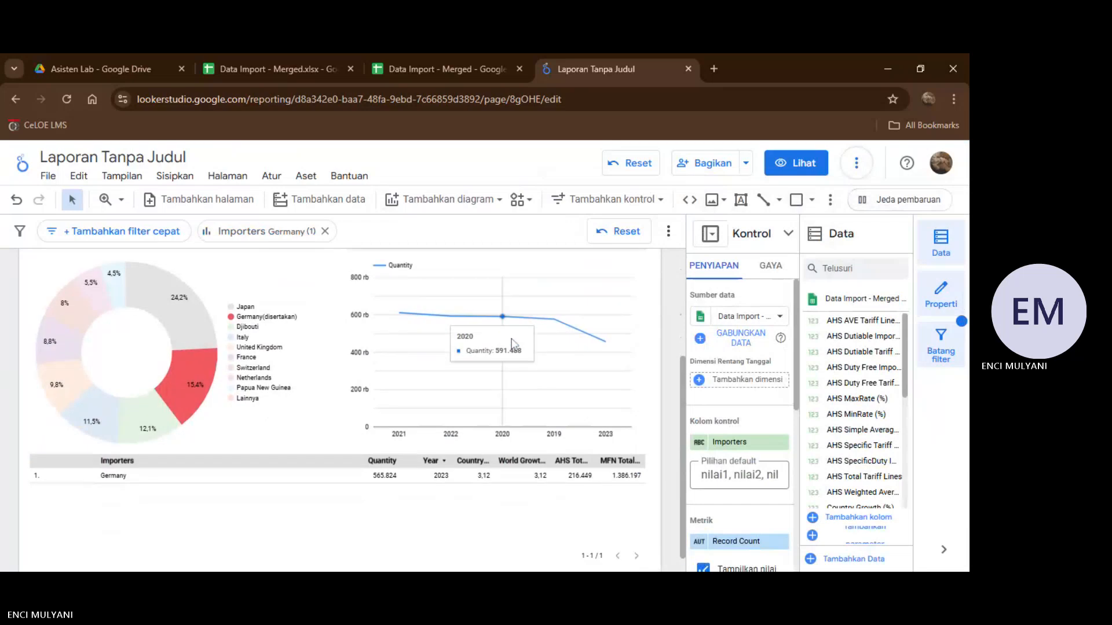
{"action": "scroll", "coordinate": [463, 353], "scroll_direction": "up", "scroll_amount": 3}
{"action": "scroll", "coordinate": [461, 356], "scroll_direction": "up", "scroll_amount": 1}
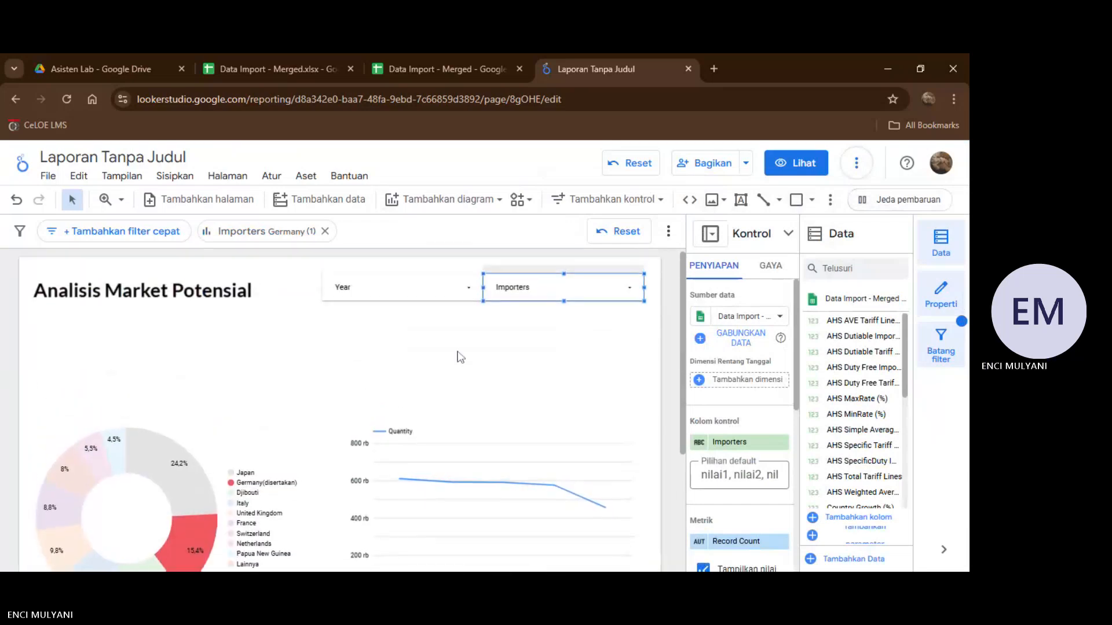
{"action": "left_click", "coordinate": [66, 101]}
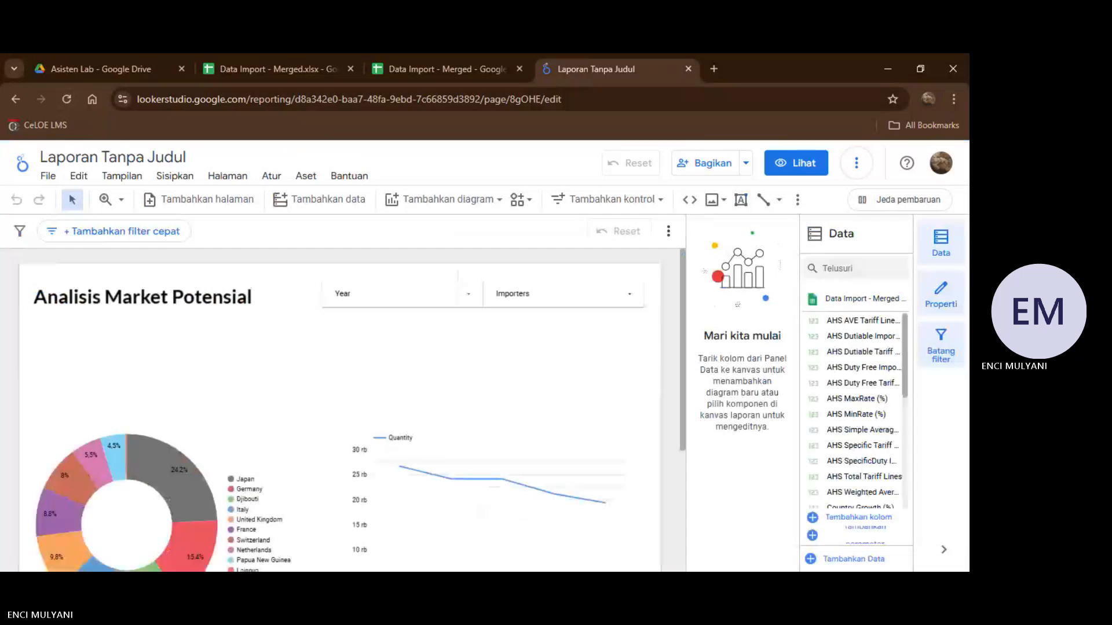
{"action": "scroll", "coordinate": [385, 408], "scroll_direction": "down", "scroll_amount": 1}
{"action": "scroll", "coordinate": [384, 408], "scroll_direction": "up", "scroll_amount": 1}
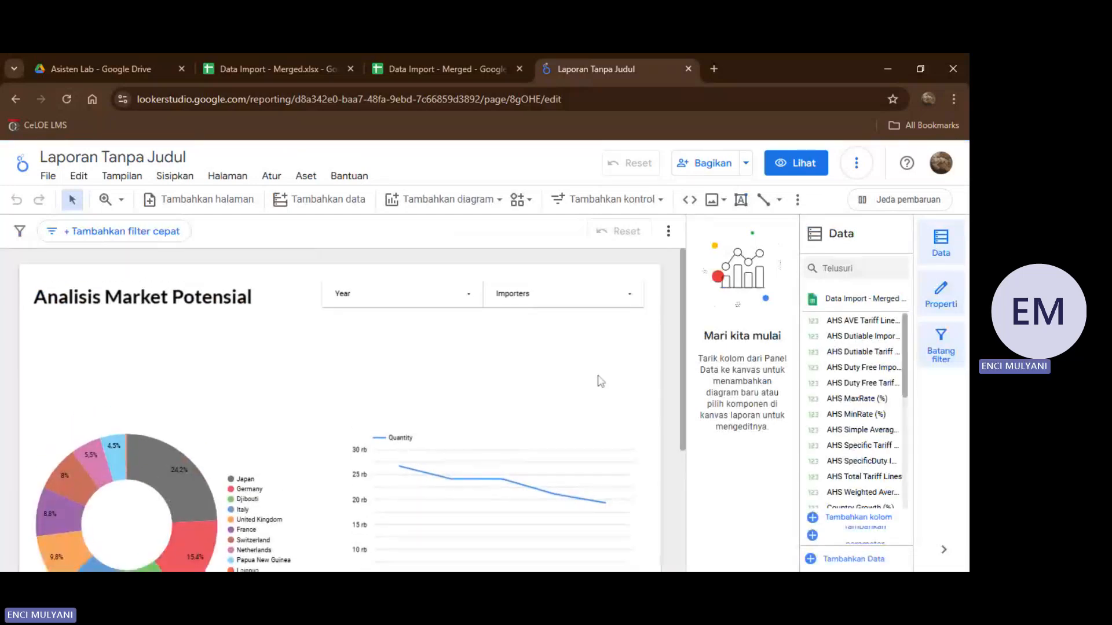
Filter the report to Aruba only with the Importers control, and review the charts and table.
{"action": "left_click", "coordinate": [634, 297]}
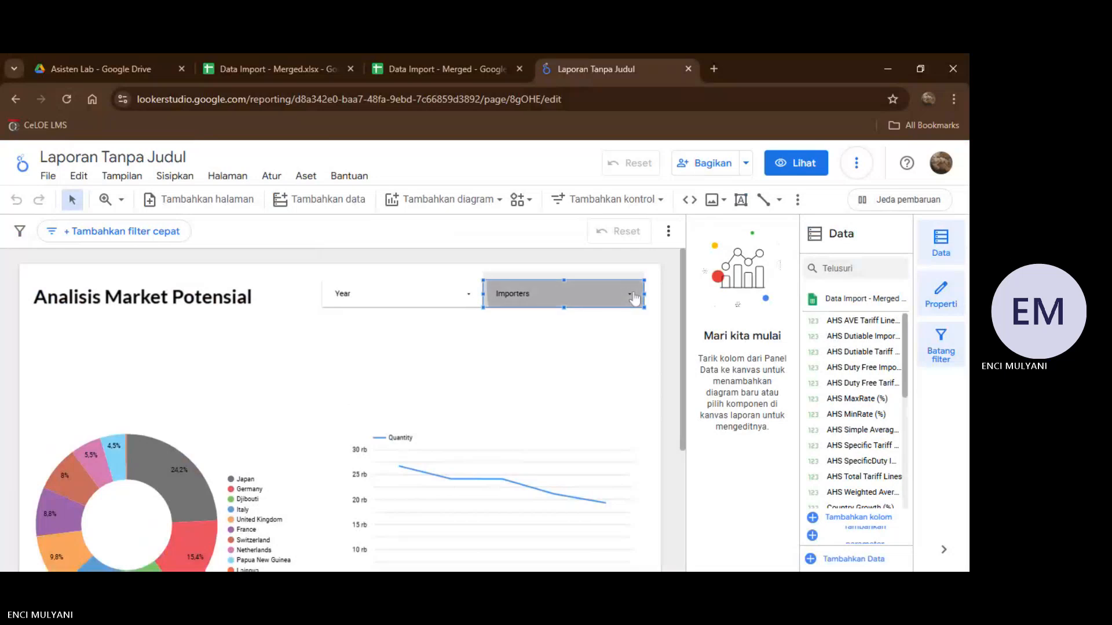
{"action": "left_click", "coordinate": [634, 297]}
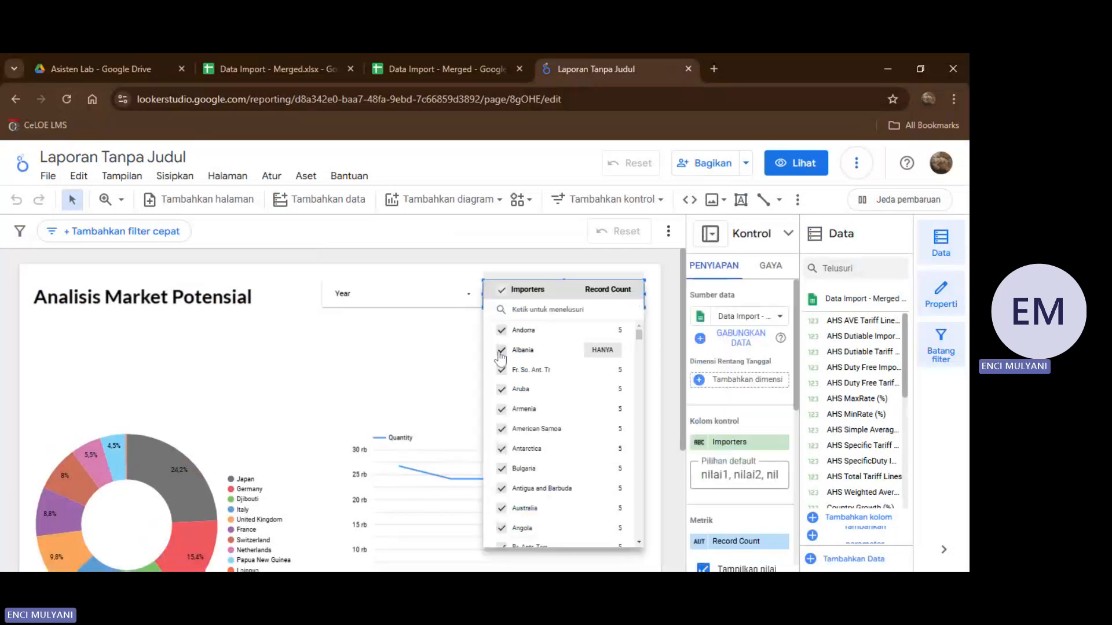
{"action": "left_click", "coordinate": [502, 290]}
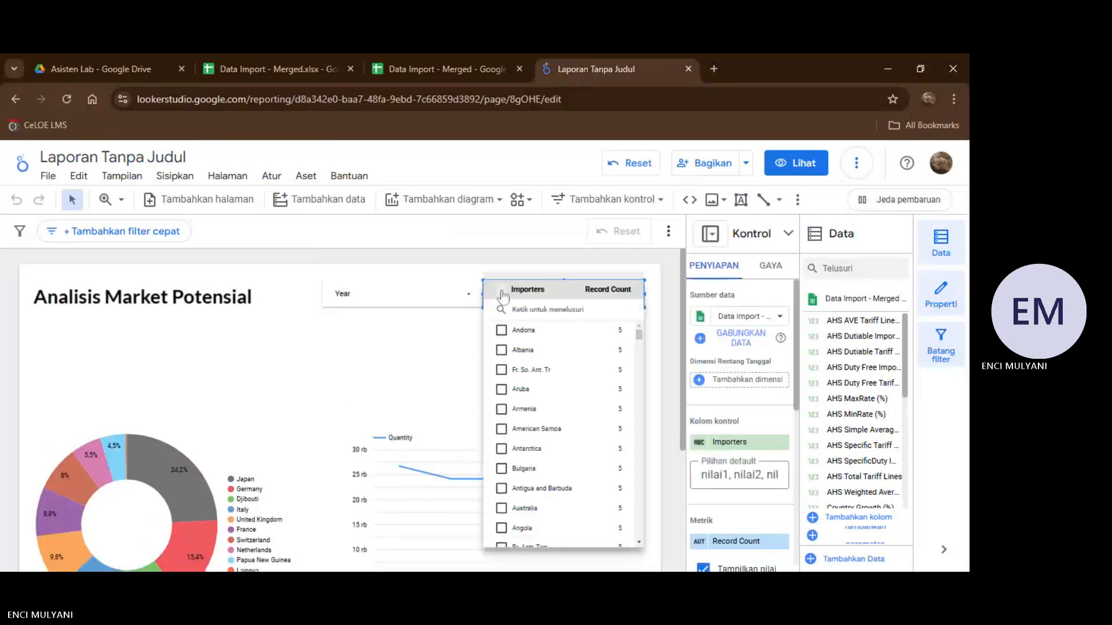
{"action": "left_click", "coordinate": [502, 390]}
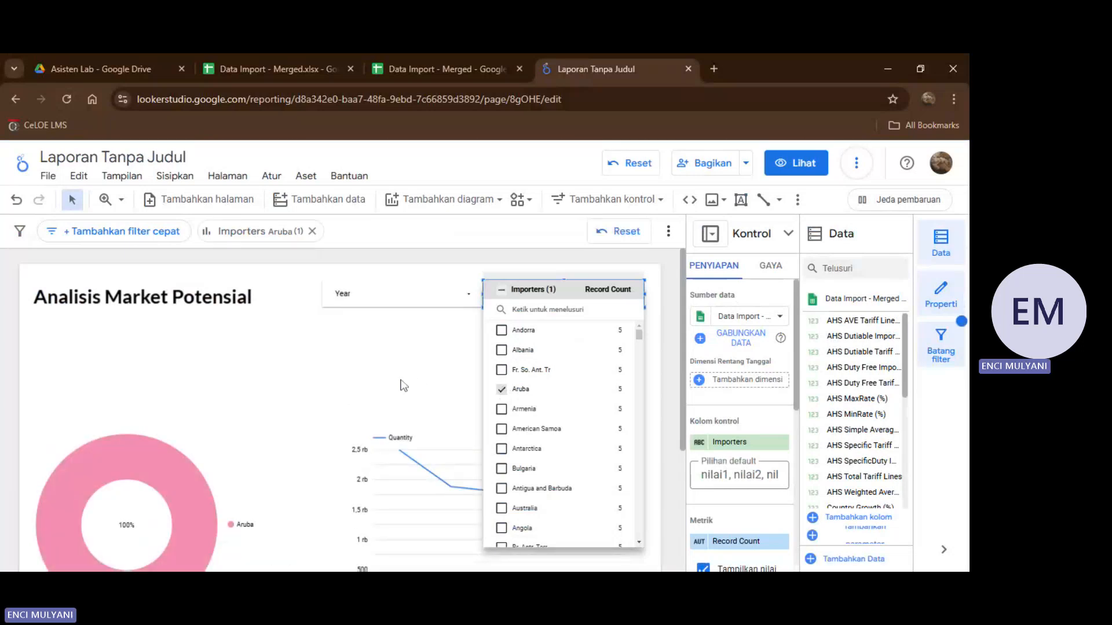
{"action": "left_click", "coordinate": [374, 329]}
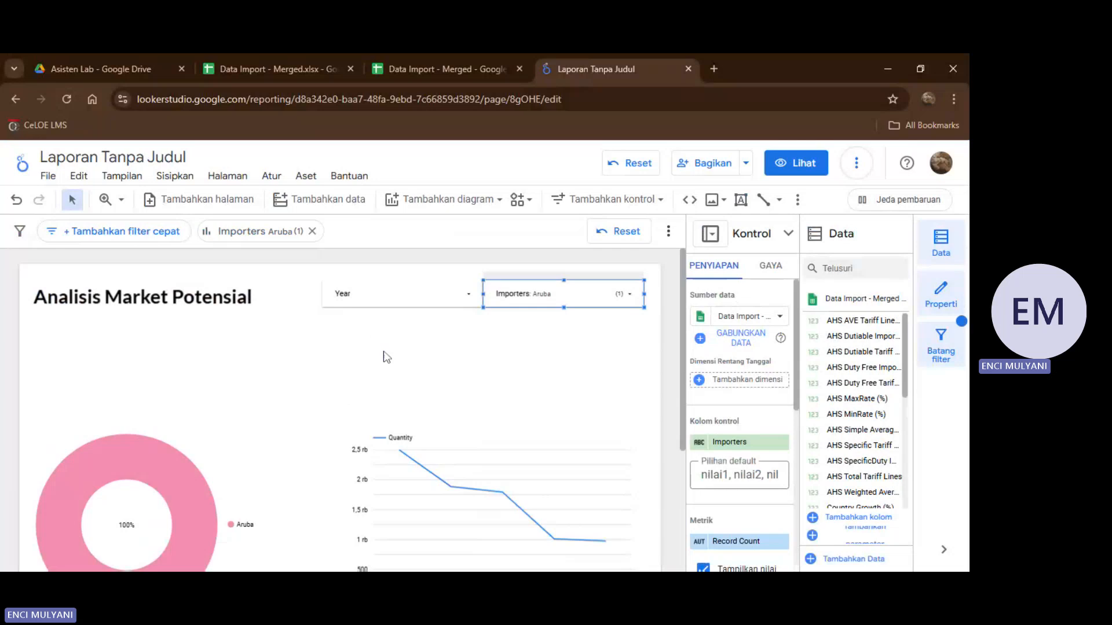
{"action": "scroll", "coordinate": [385, 356], "scroll_direction": "down", "scroll_amount": 2}
{"action": "scroll", "coordinate": [360, 463], "scroll_direction": "down", "scroll_amount": 1}
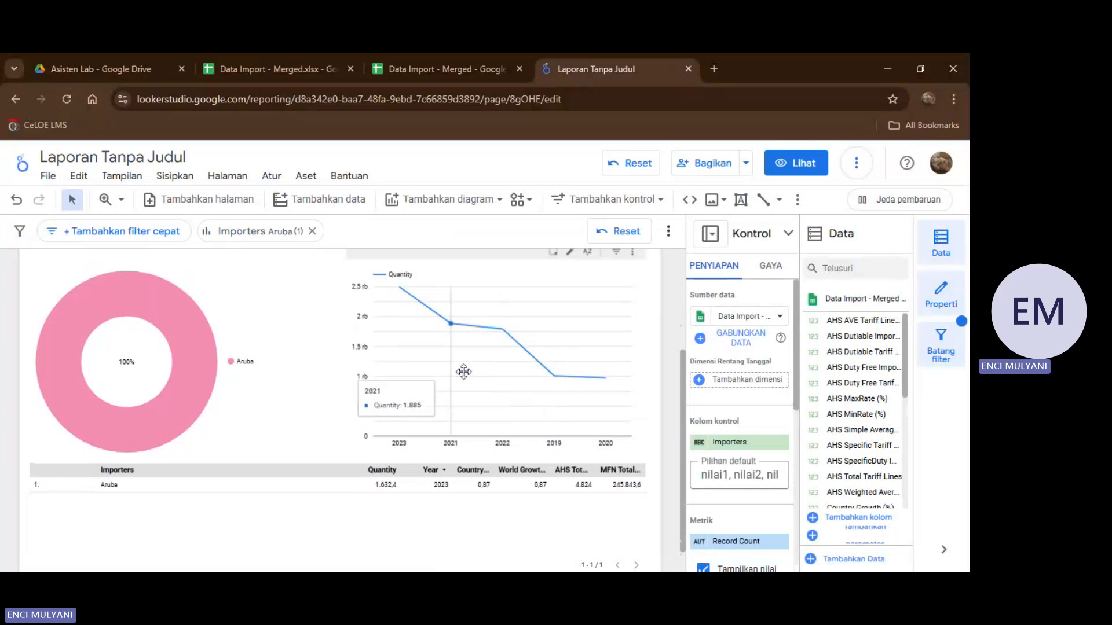
{"action": "scroll", "coordinate": [523, 383], "scroll_direction": "down", "scroll_amount": 1}
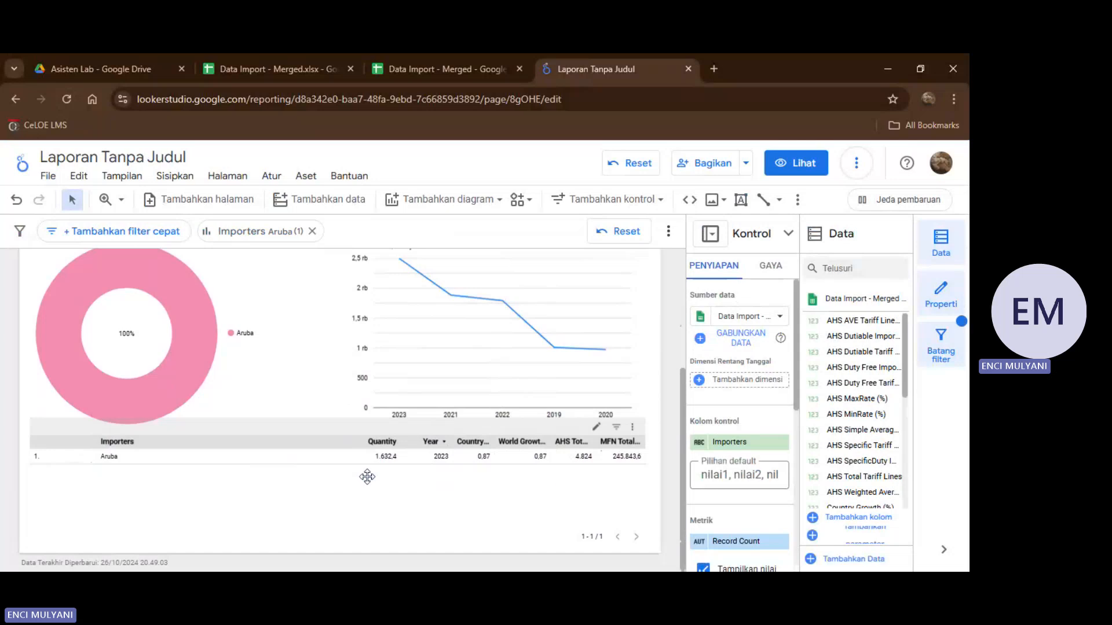
{"action": "scroll", "coordinate": [305, 377], "scroll_direction": "up", "scroll_amount": 3}
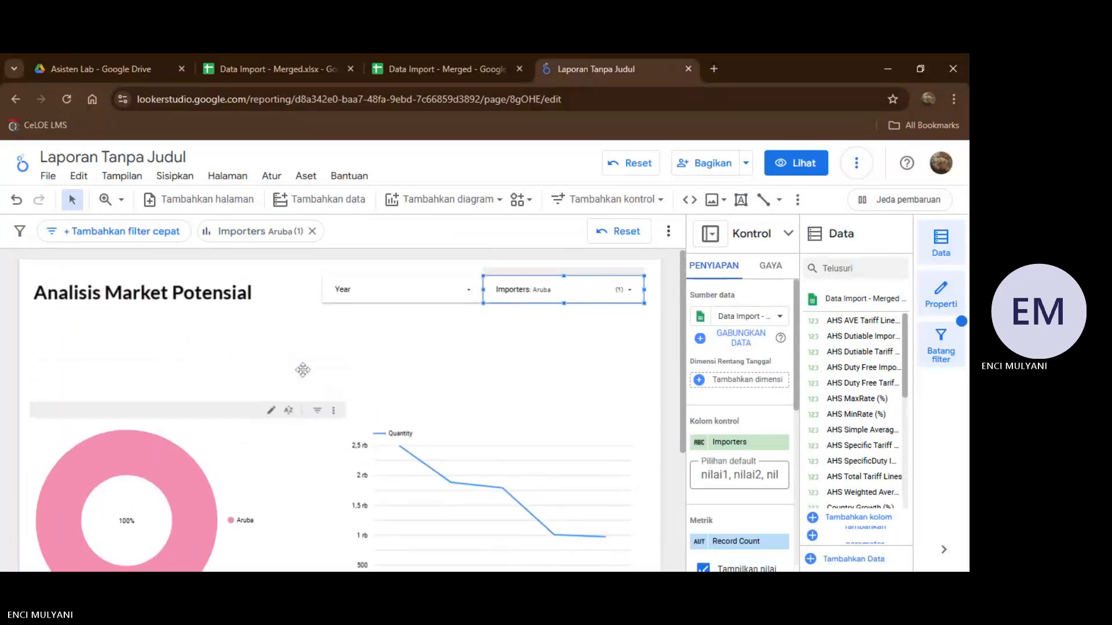
Reselect all countries in the Importers control, and look over the whole report page.
{"action": "left_click", "coordinate": [631, 297]}
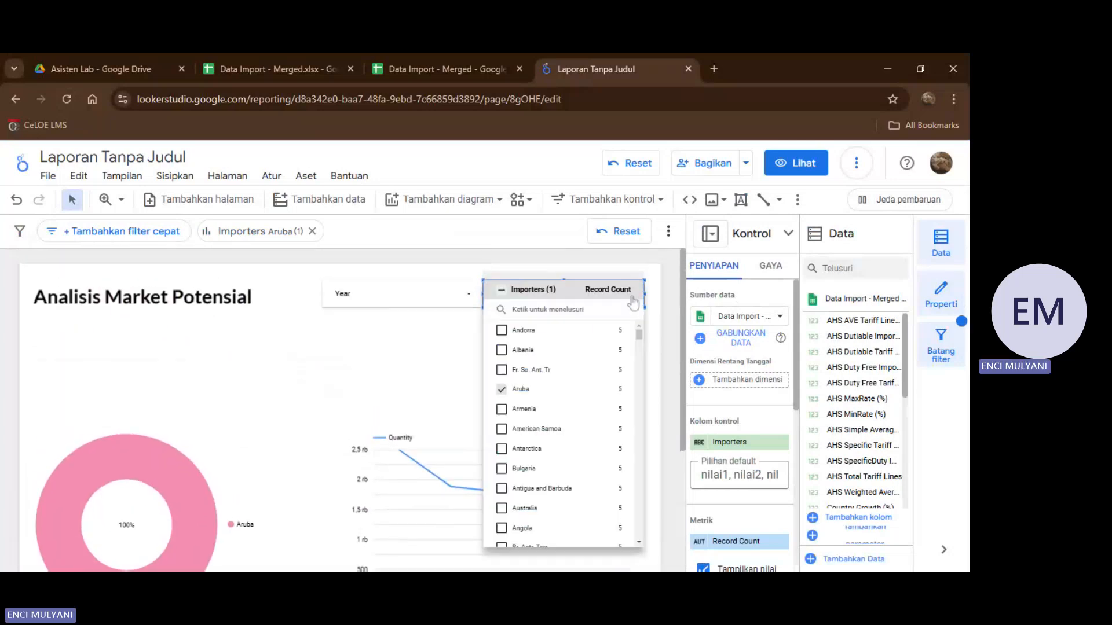
{"action": "left_click", "coordinate": [501, 292]}
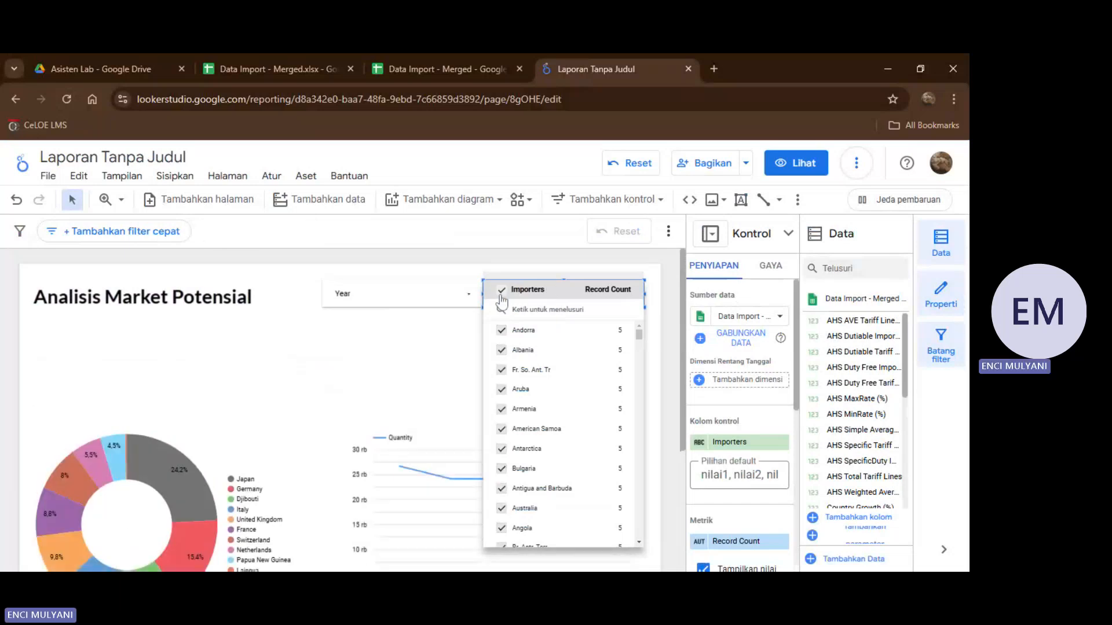
{"action": "key", "text": "Escape"}
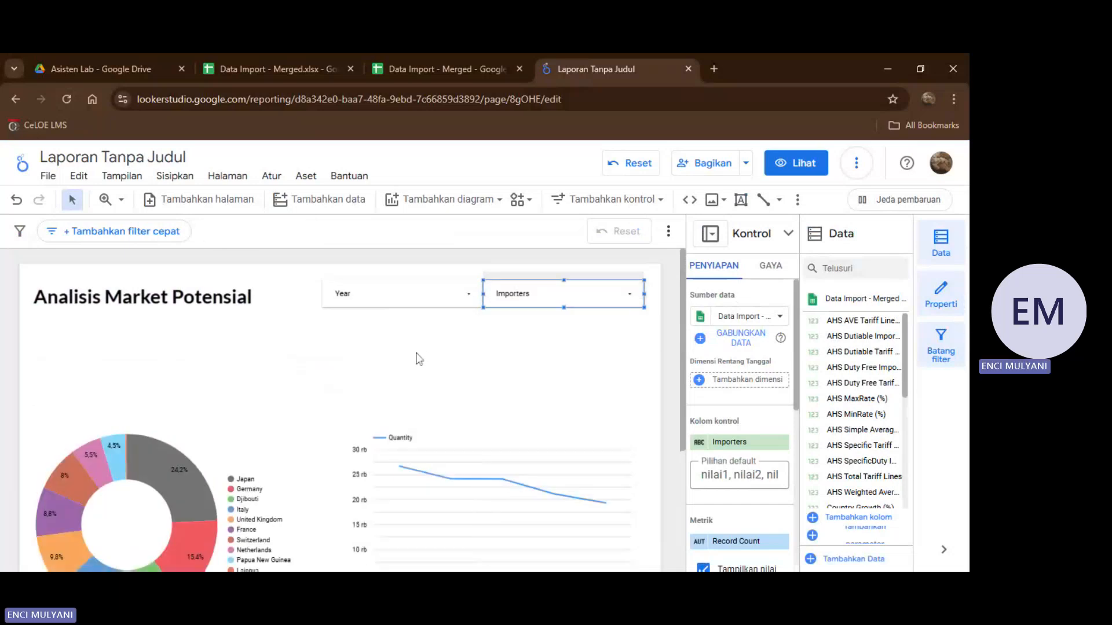
{"action": "scroll", "coordinate": [419, 359], "scroll_direction": "down", "scroll_amount": 3}
{"action": "scroll", "coordinate": [419, 359], "scroll_direction": "up", "scroll_amount": 2}
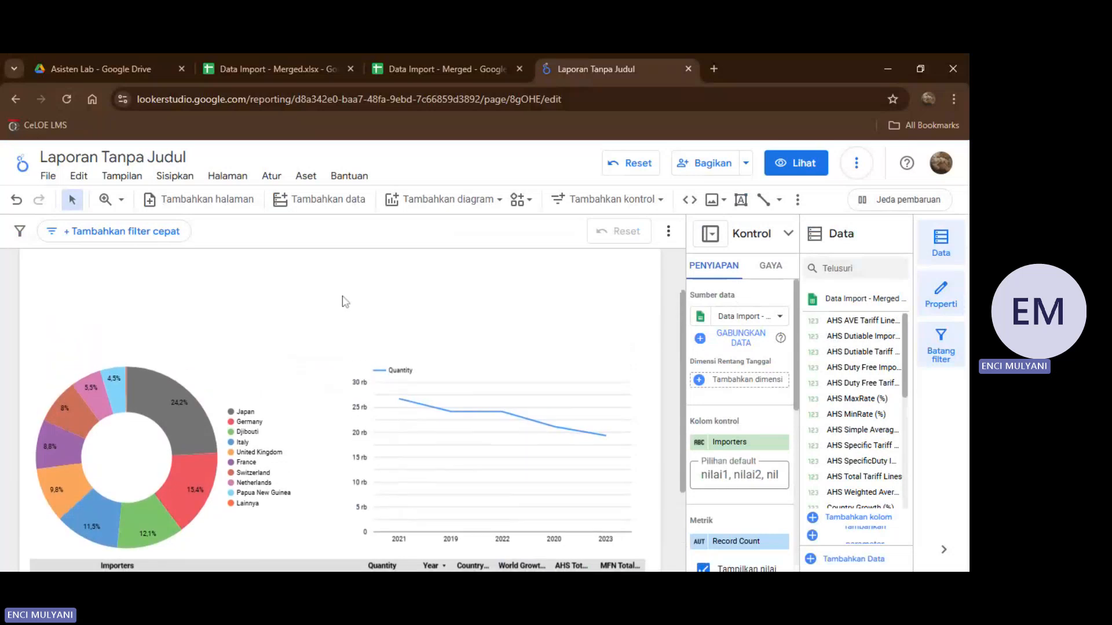
{"action": "scroll", "coordinate": [344, 297], "scroll_direction": "down", "scroll_amount": 1}
{"action": "scroll", "coordinate": [353, 315], "scroll_direction": "up", "scroll_amount": 3}
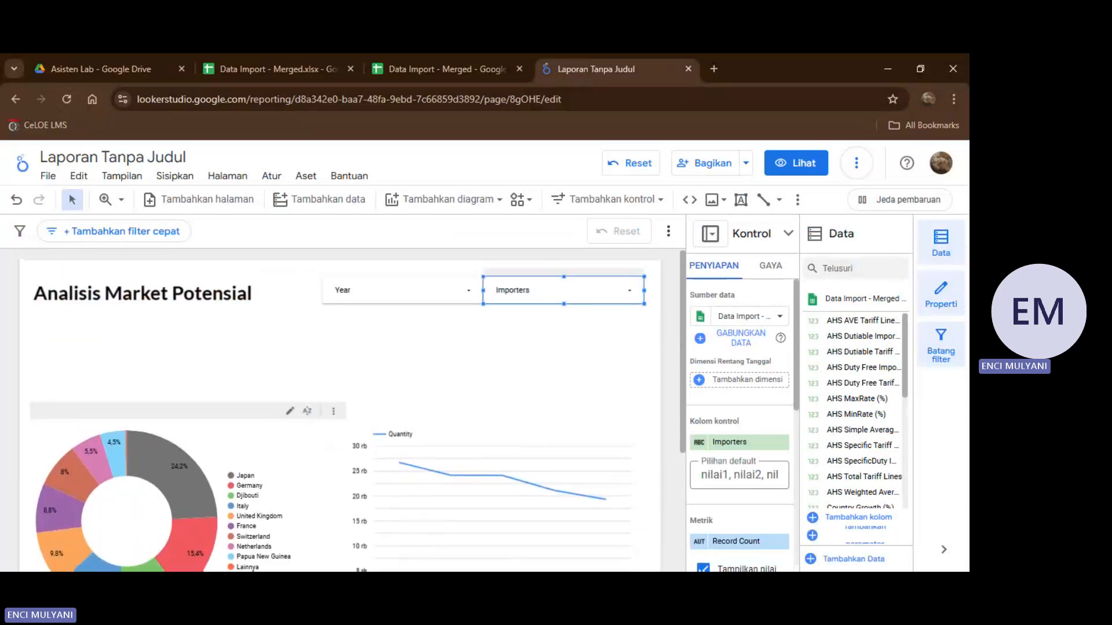
{"action": "scroll", "coordinate": [364, 334], "scroll_direction": "up", "scroll_amount": 1}
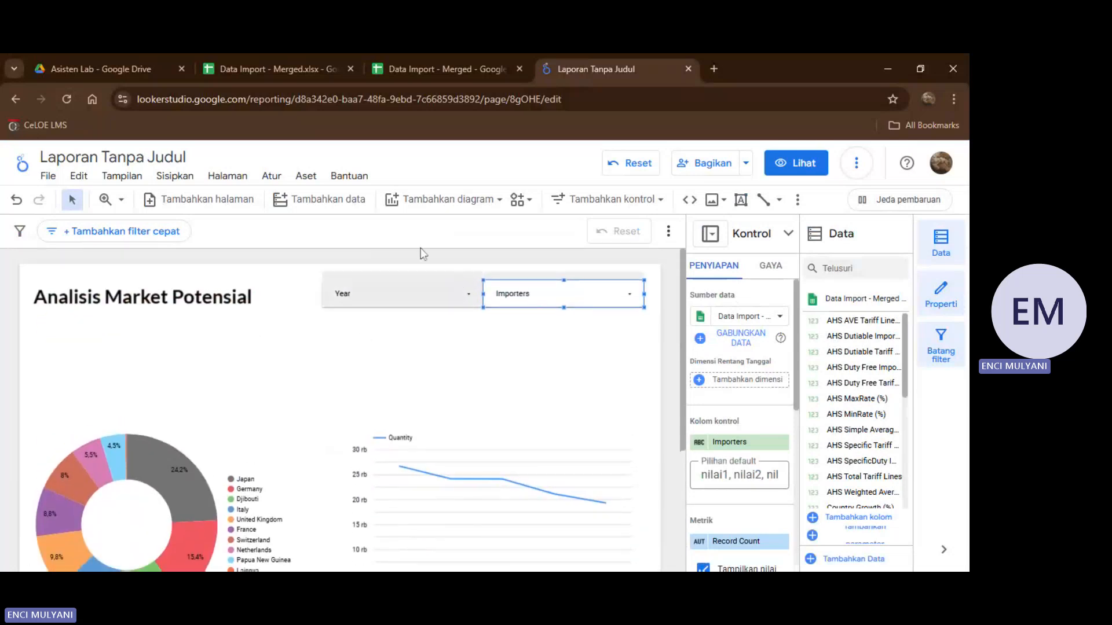
Add a standard scorecard (Kartu skor) for Record Count directly beneath the report title.
{"action": "left_click", "coordinate": [468, 222]}
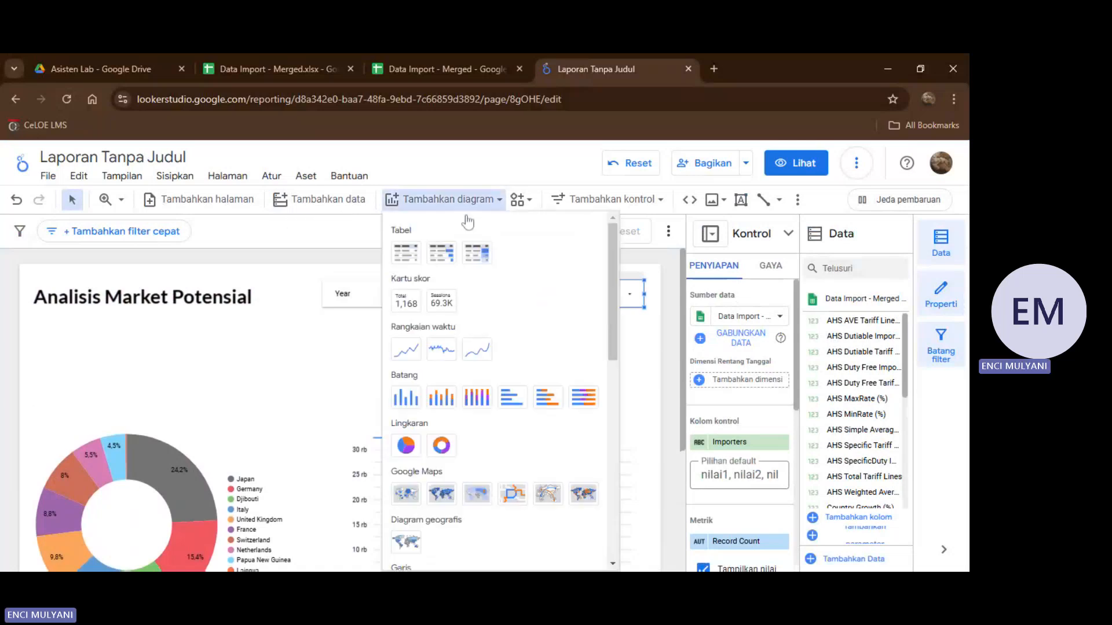
{"action": "left_click", "coordinate": [407, 302]}
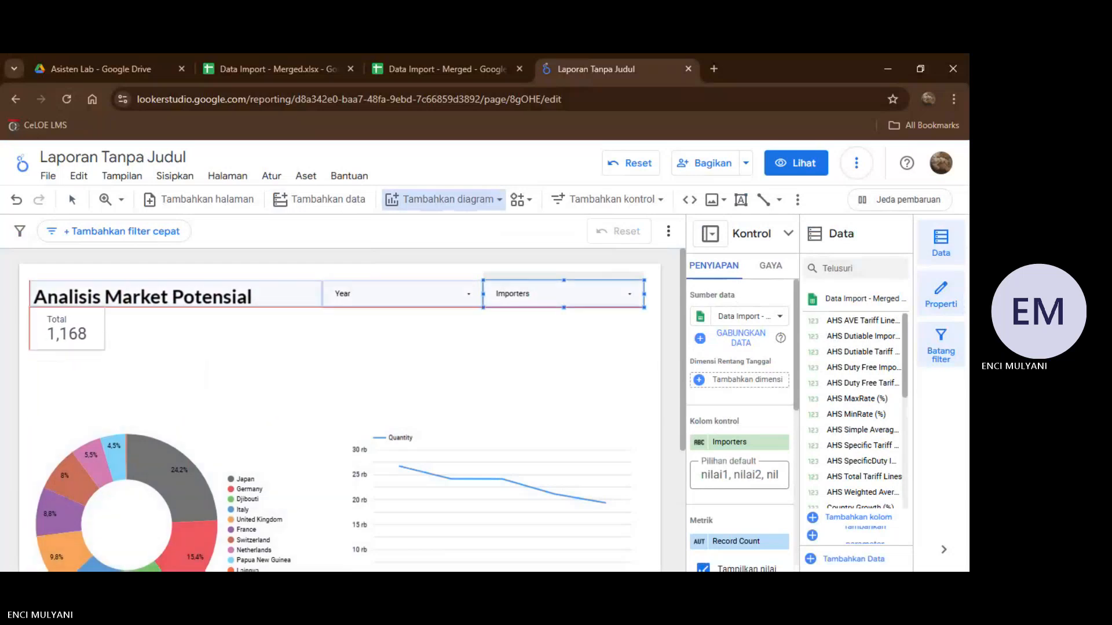
{"action": "key", "text": "Escape"}
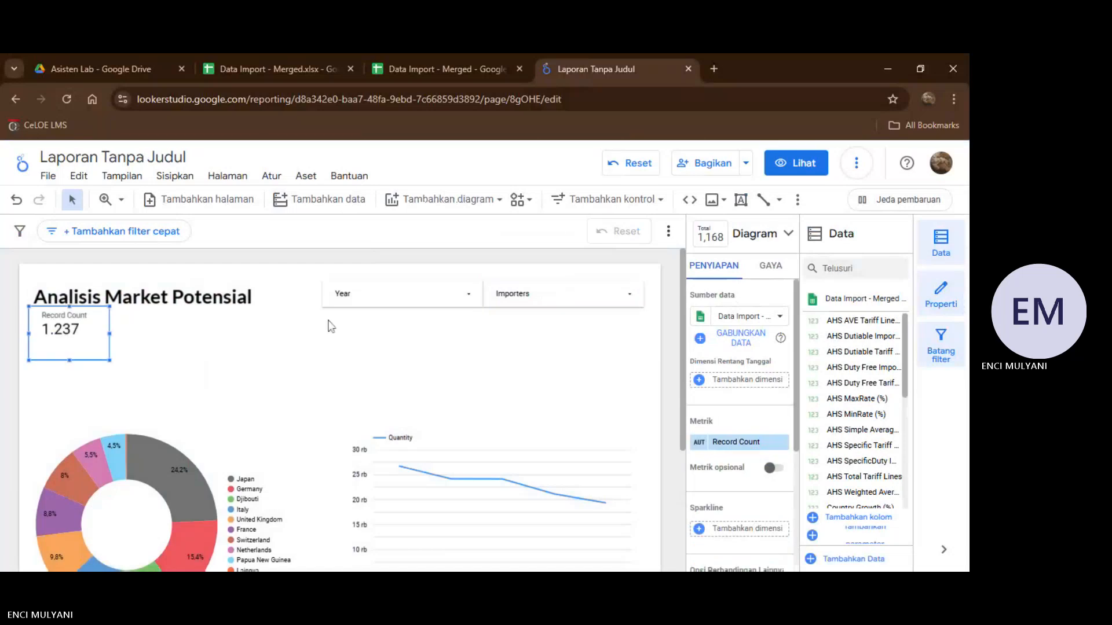
Add a compact-number scorecard for Quantity immediately beside the Record Count scorecard.
{"action": "left_click", "coordinate": [501, 206]}
{"action": "left_click", "coordinate": [502, 208]}
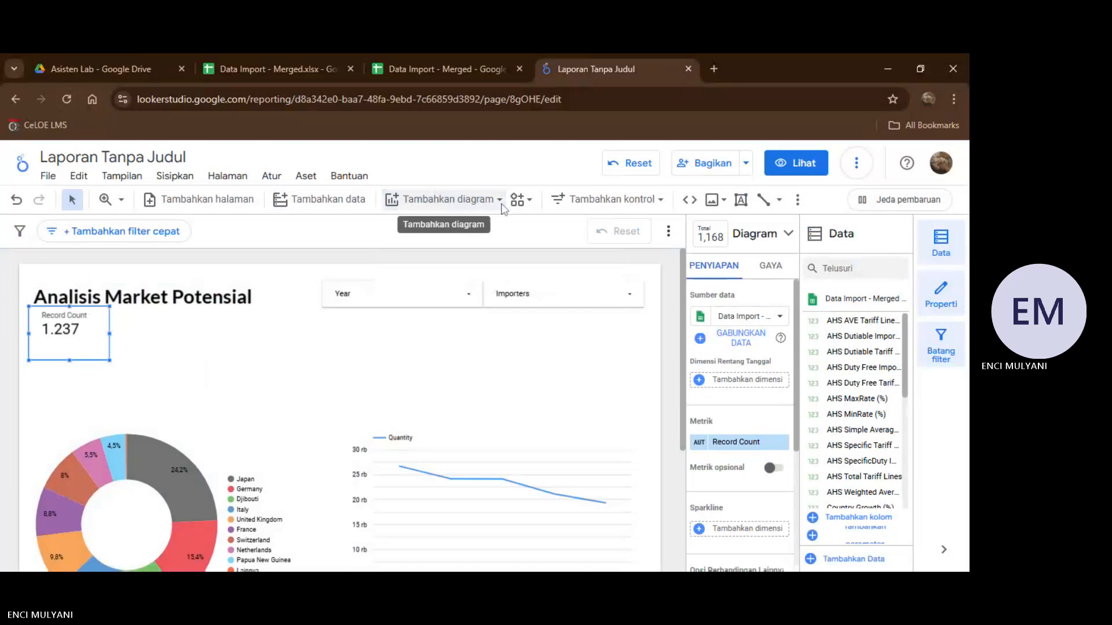
{"action": "left_click", "coordinate": [501, 206]}
{"action": "left_click", "coordinate": [501, 205]}
{"action": "left_click", "coordinate": [499, 201]}
{"action": "left_click", "coordinate": [443, 304]}
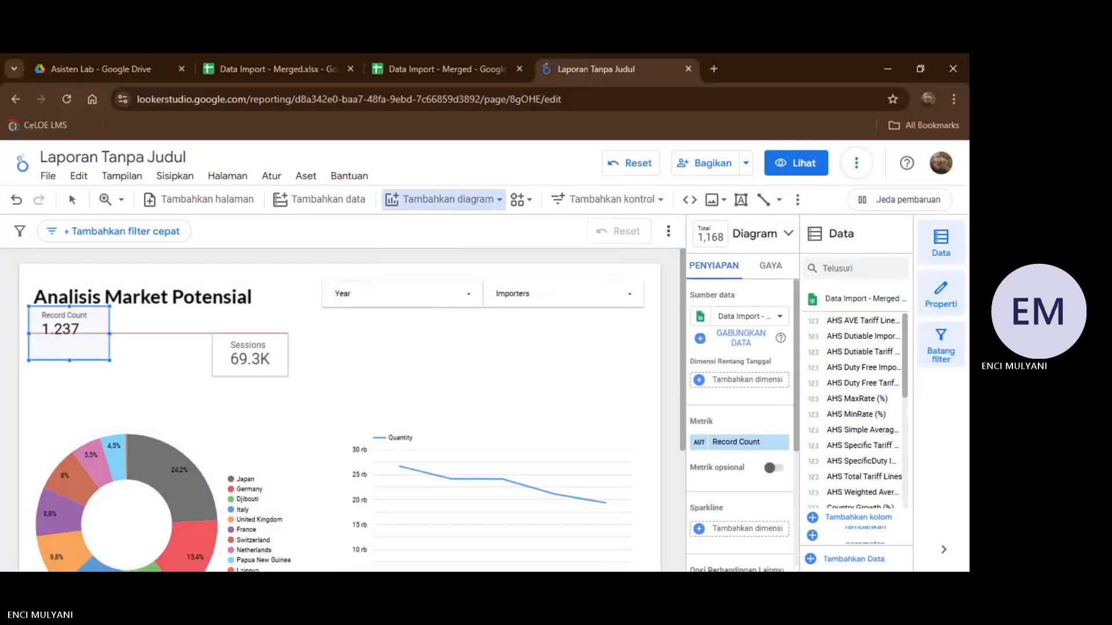
{"action": "left_click", "coordinate": [128, 327]}
{"action": "left_click", "coordinate": [149, 332]}
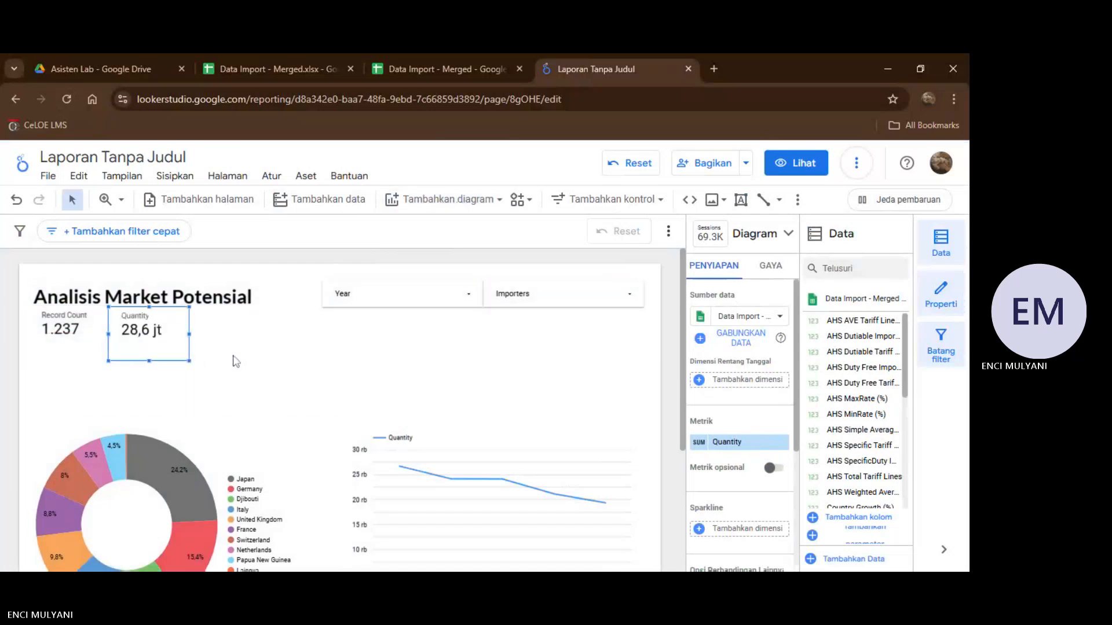
Widen the Record Count scorecard and fit a slightly narrower Quantity scorecard against its edge.
{"action": "left_click_drag", "start_coordinate": [172, 336], "coordinate": [196, 337]}
{"action": "left_click", "coordinate": [101, 332]}
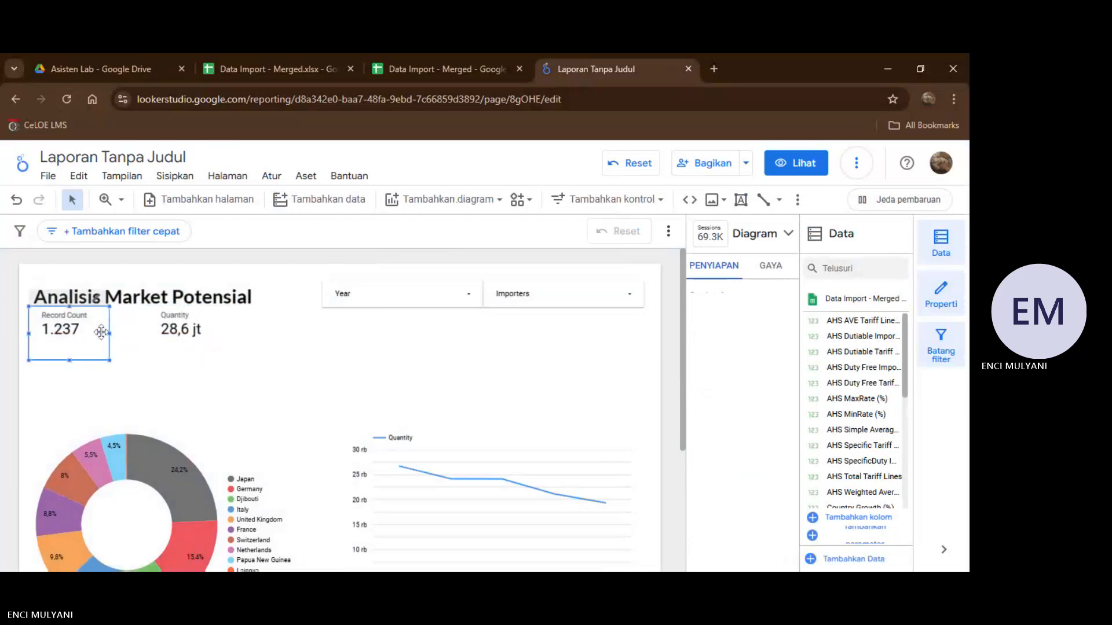
{"action": "left_click_drag", "start_coordinate": [110, 333], "coordinate": [150, 331]}
{"action": "left_click", "coordinate": [184, 330]}
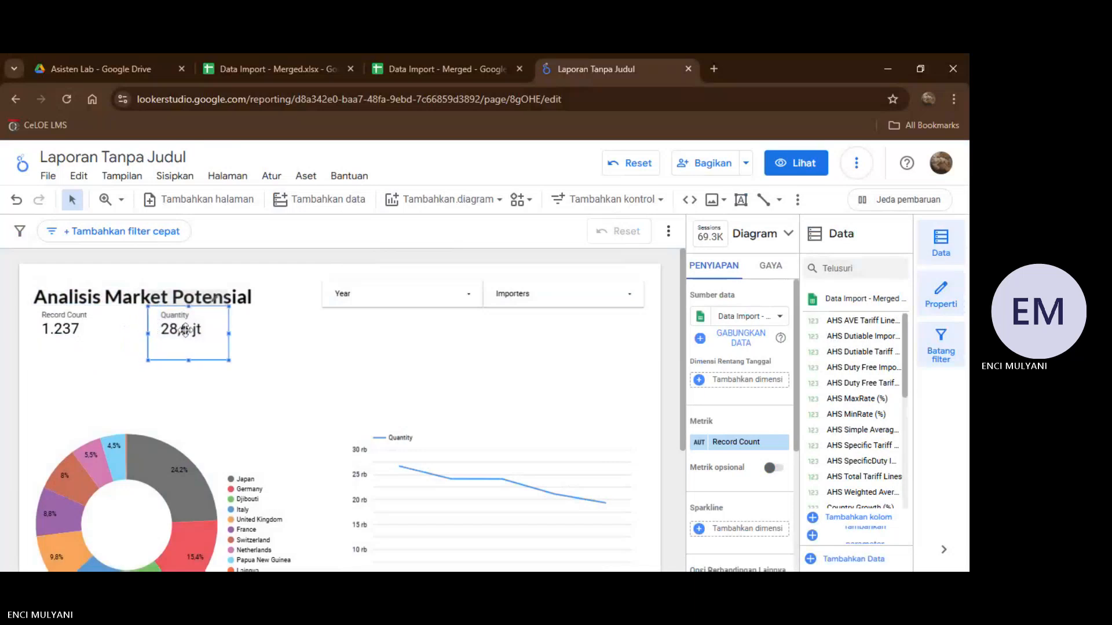
{"action": "mouse_move", "coordinate": [228, 333]}
{"action": "left_mouse_down"}
{"action": "mouse_move", "coordinate": [321, 319]}
{"action": "mouse_move", "coordinate": [258, 318]}
{"action": "mouse_move", "coordinate": [223, 342]}
{"action": "left_mouse_up"}
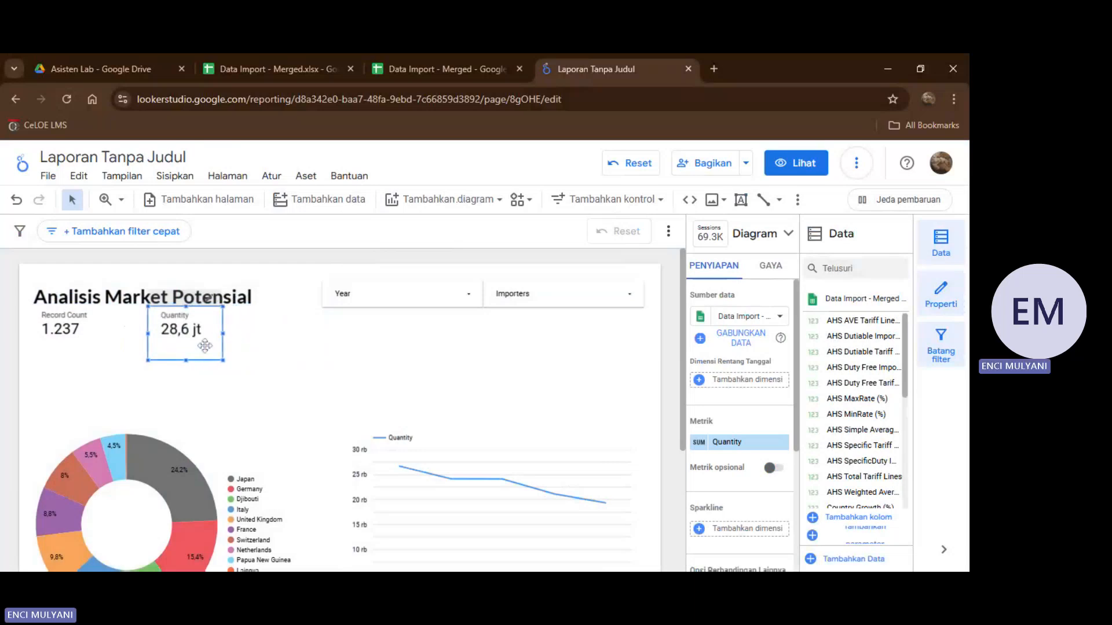
Duplicate the Quantity scorecard beside the original and change the copy's metric to Import (US$ Thousand).
{"action": "left_click_drag", "start_coordinate": [205, 345], "coordinate": [270, 340]}
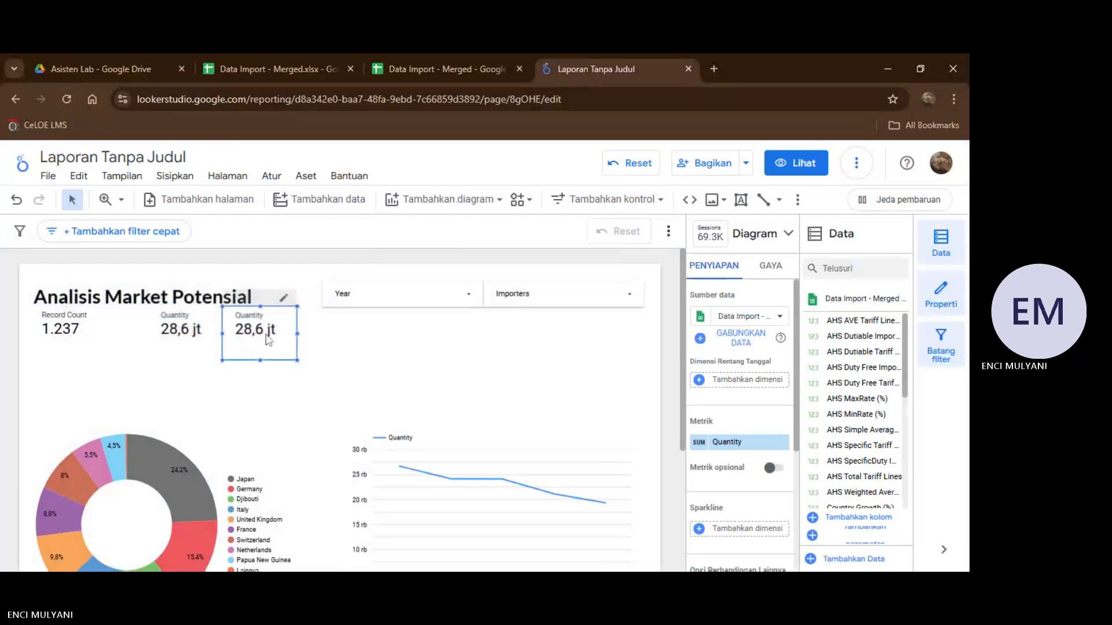
{"action": "left_click", "coordinate": [84, 315]}
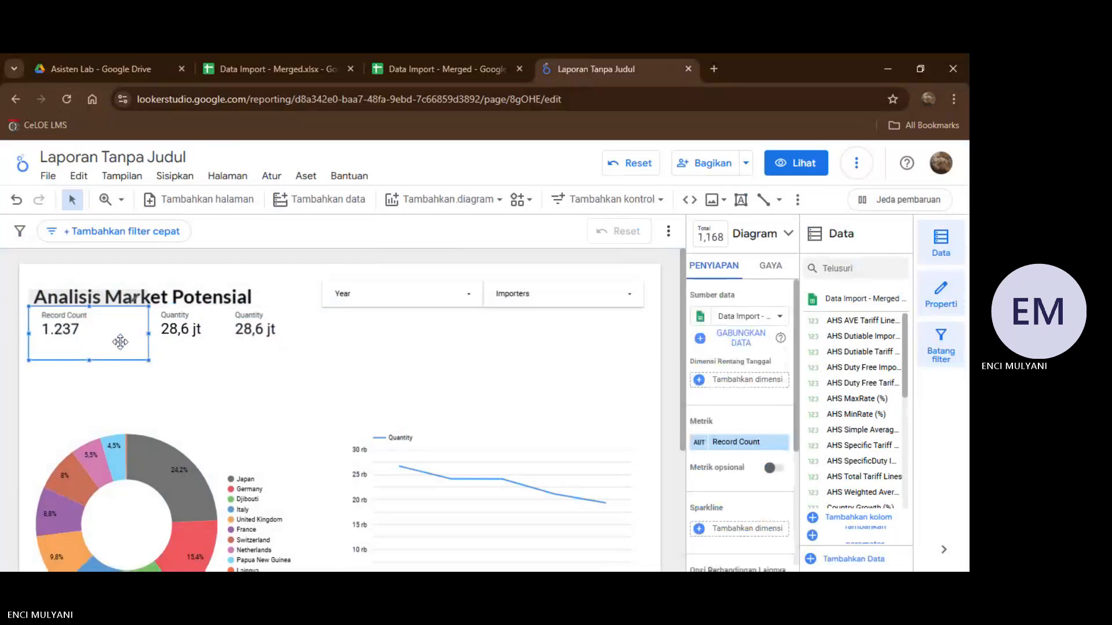
{"action": "left_click", "coordinate": [175, 333]}
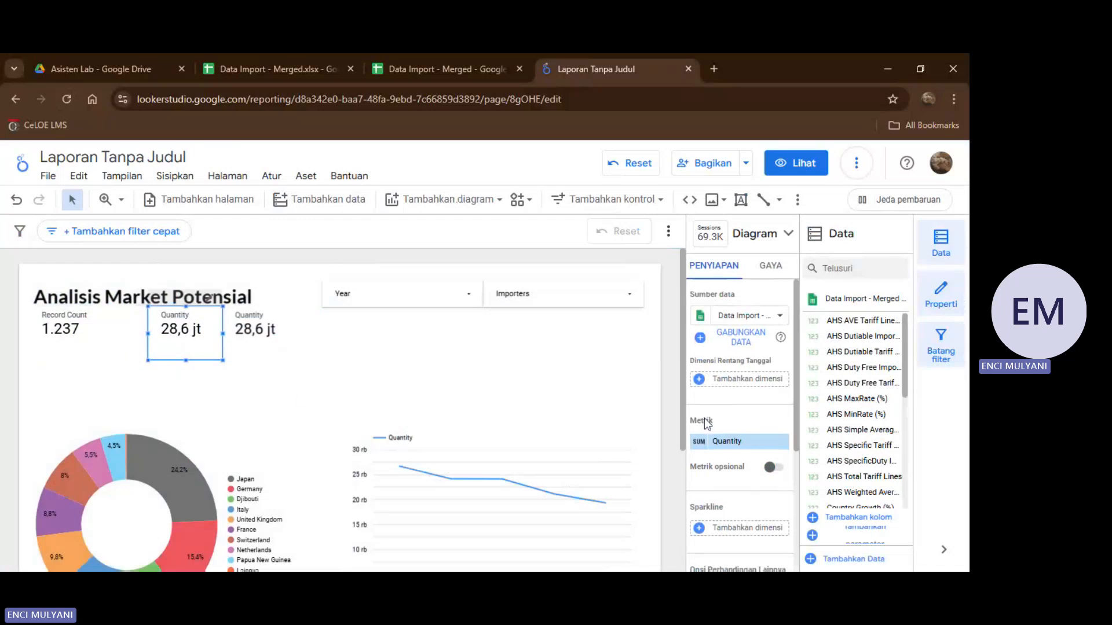
{"action": "scroll", "coordinate": [704, 418], "scroll_direction": "down", "scroll_amount": 2}
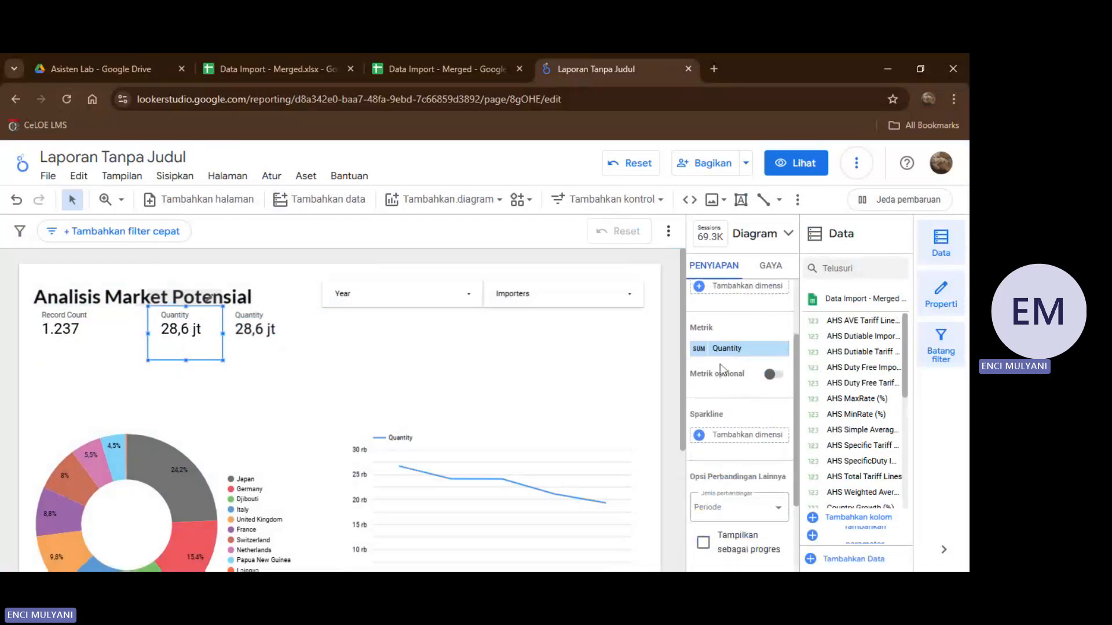
{"action": "left_click", "coordinate": [244, 313]}
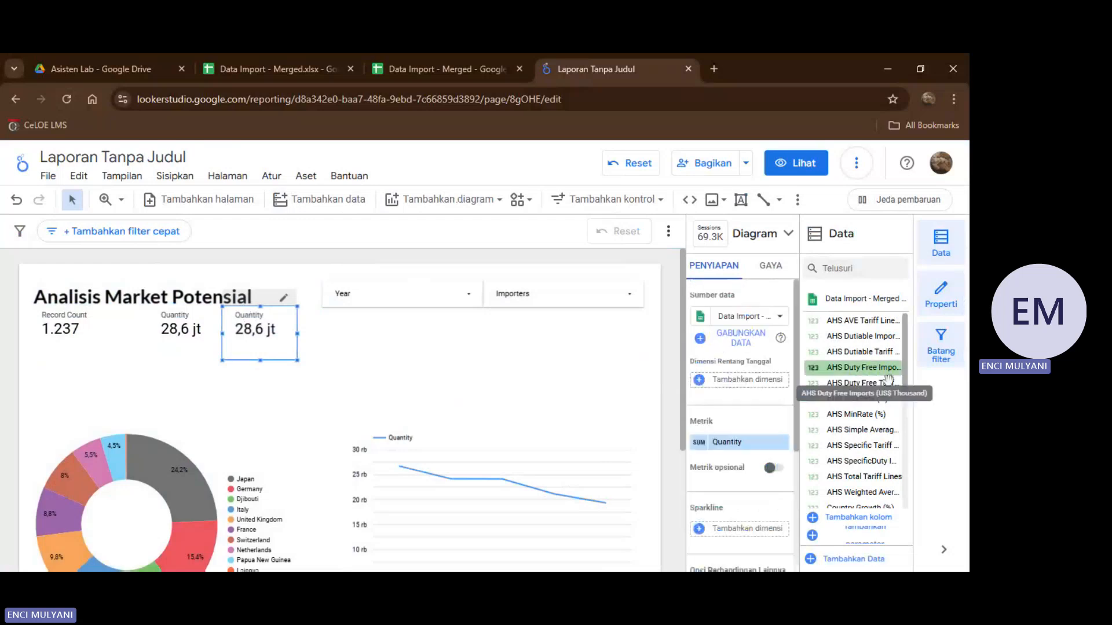
{"action": "scroll", "coordinate": [877, 446], "scroll_direction": "down", "scroll_amount": 2}
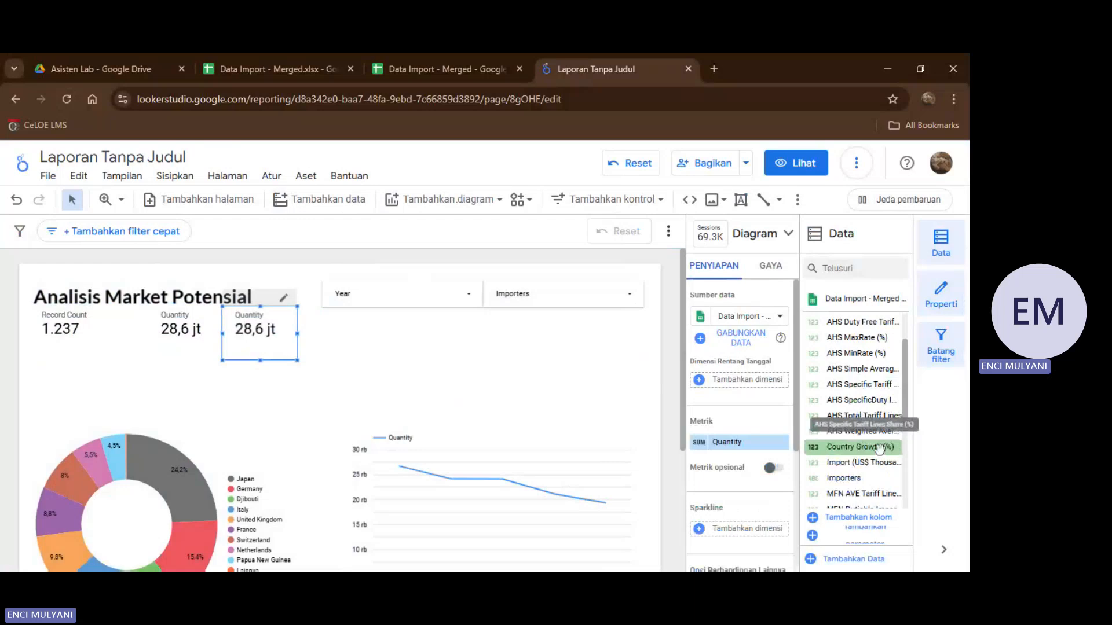
{"action": "scroll", "coordinate": [879, 449], "scroll_direction": "down", "scroll_amount": 2}
{"action": "left_click_drag", "start_coordinate": [863, 401], "coordinate": [741, 443]}
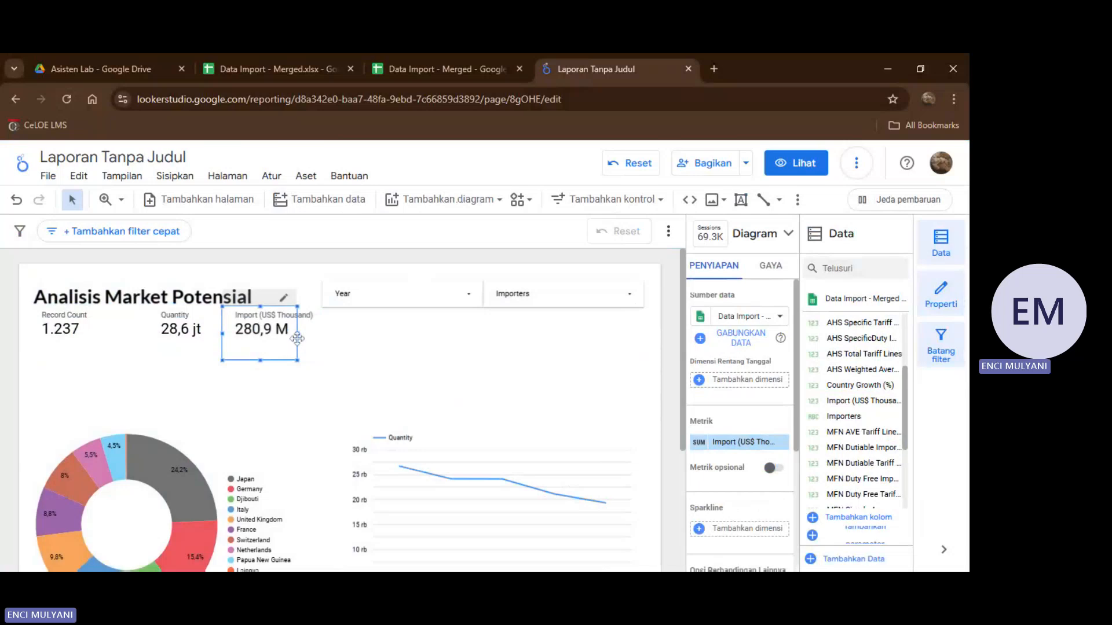
Widen the Import (US$ Thousand) scorecard to fit its label and line up with the start of the Year control.
{"action": "left_click_drag", "start_coordinate": [297, 332], "coordinate": [327, 331]}
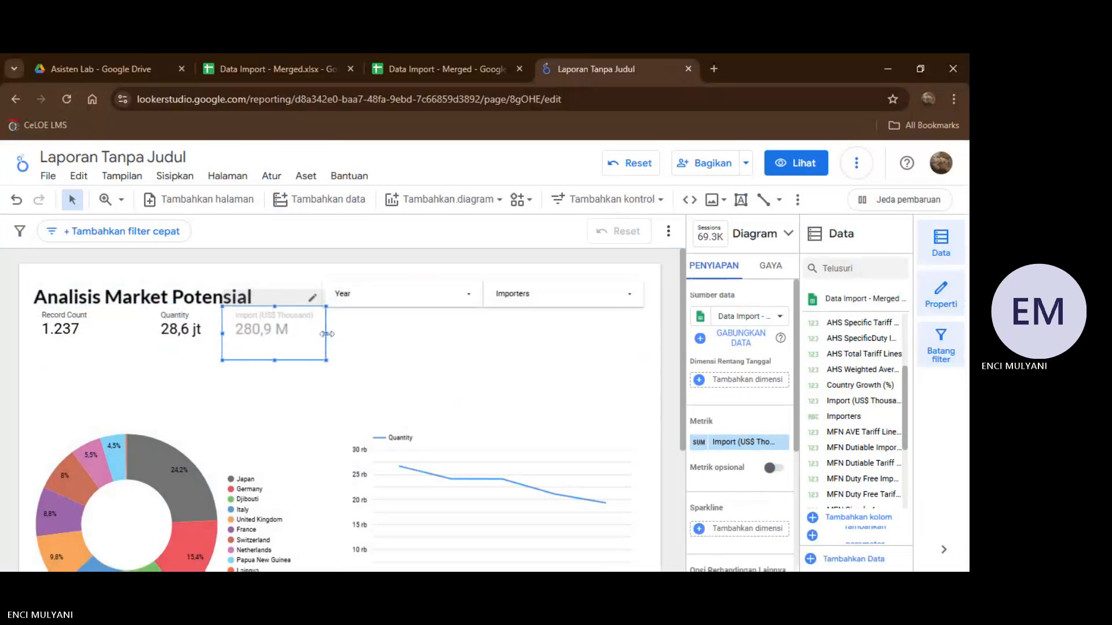
{"action": "left_click_drag", "start_coordinate": [328, 334], "coordinate": [323, 335]}
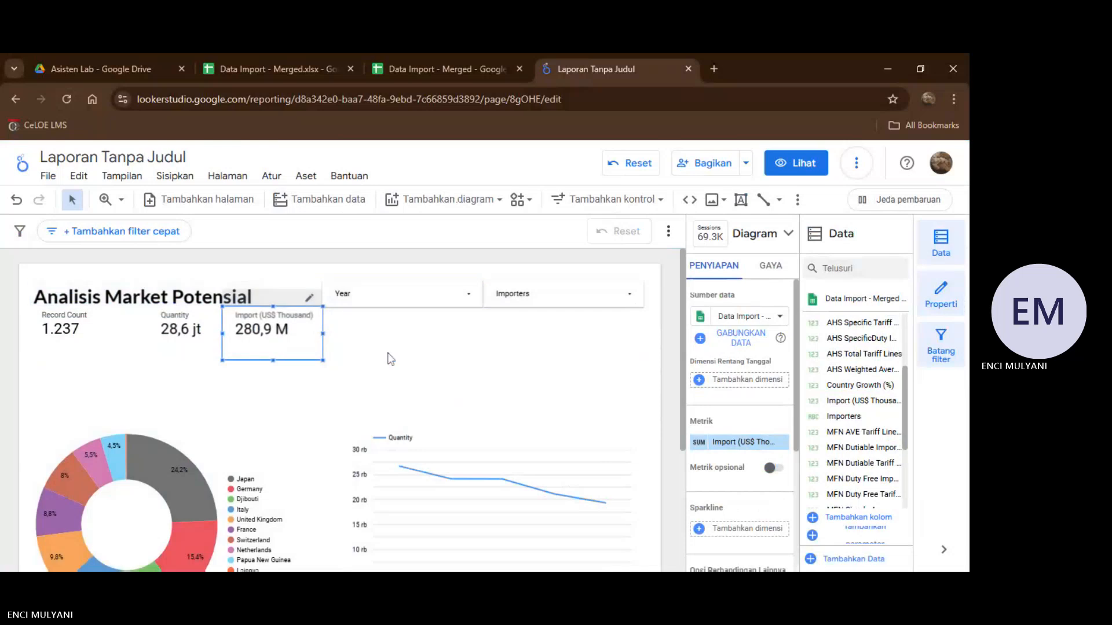
{"action": "left_click", "coordinate": [387, 353]}
{"action": "scroll", "coordinate": [339, 406], "scroll_direction": "down", "scroll_amount": 2}
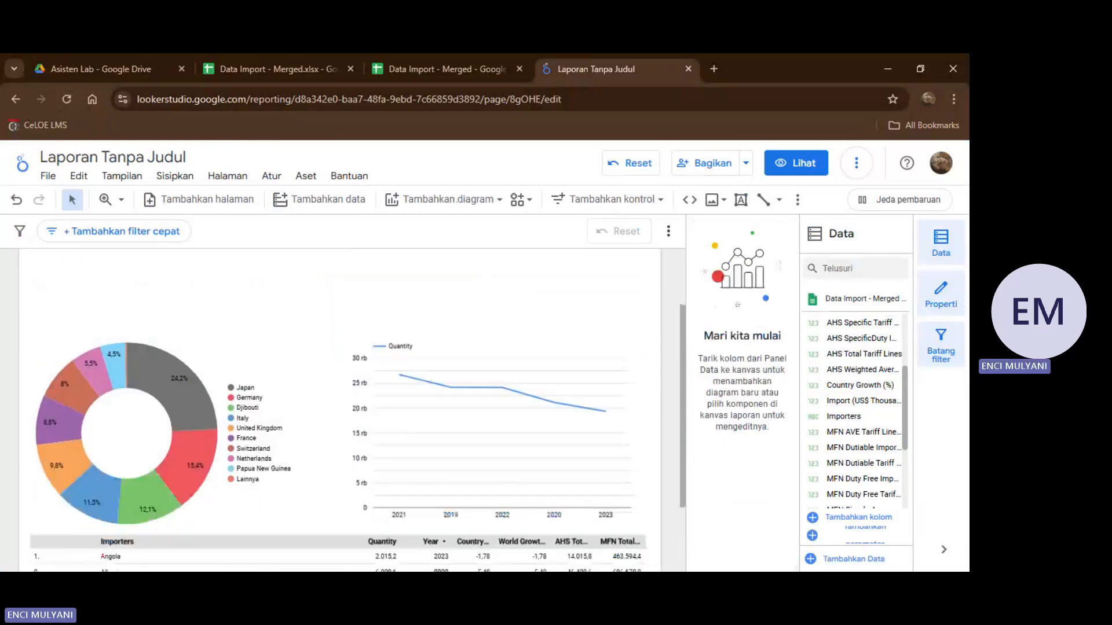
{"action": "scroll", "coordinate": [476, 267], "scroll_direction": "up", "scroll_amount": 2}
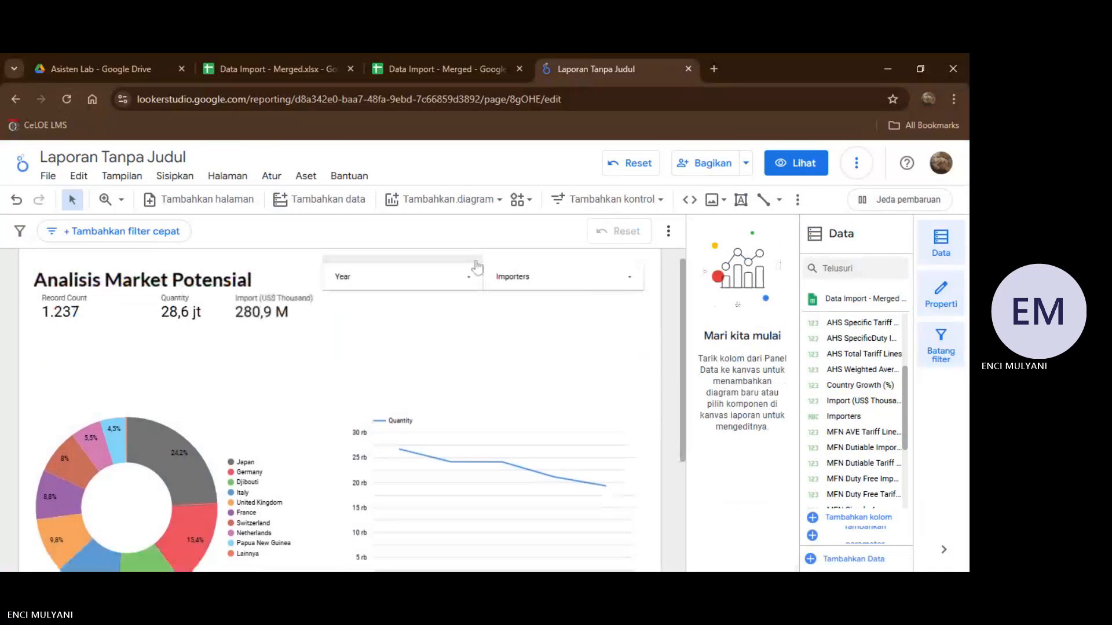
Add a column chart (Bagan kolom) beside the scorecards, directly under the Year control.
{"action": "left_click", "coordinate": [443, 199]}
{"action": "scroll", "coordinate": [497, 304], "scroll_direction": "down", "scroll_amount": 1}
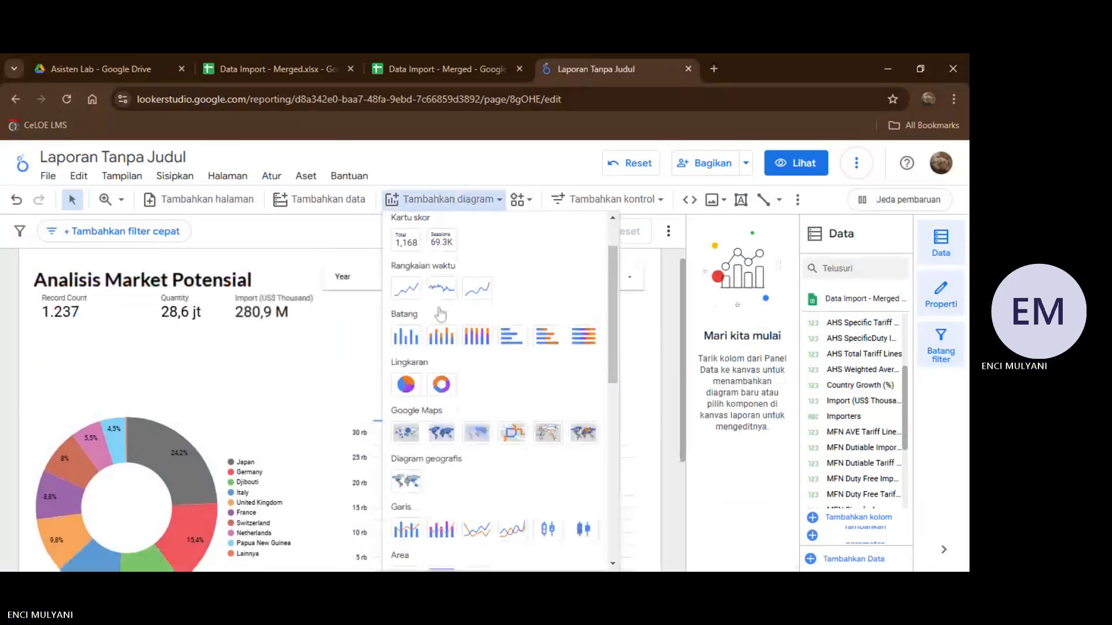
{"action": "left_click", "coordinate": [405, 336]}
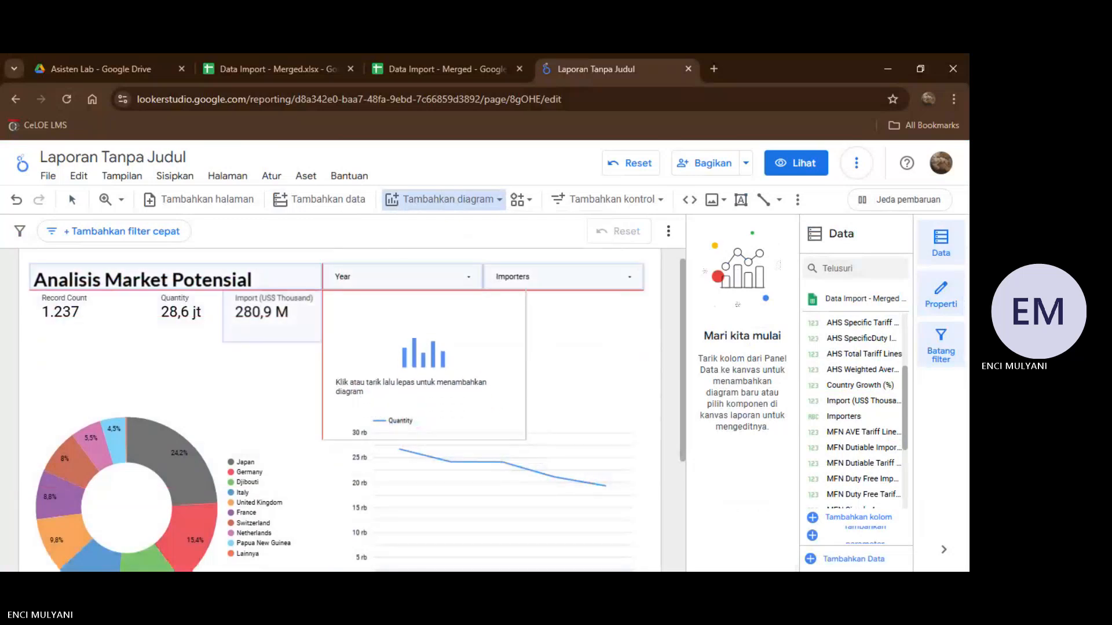
{"action": "left_click", "coordinate": [323, 290]}
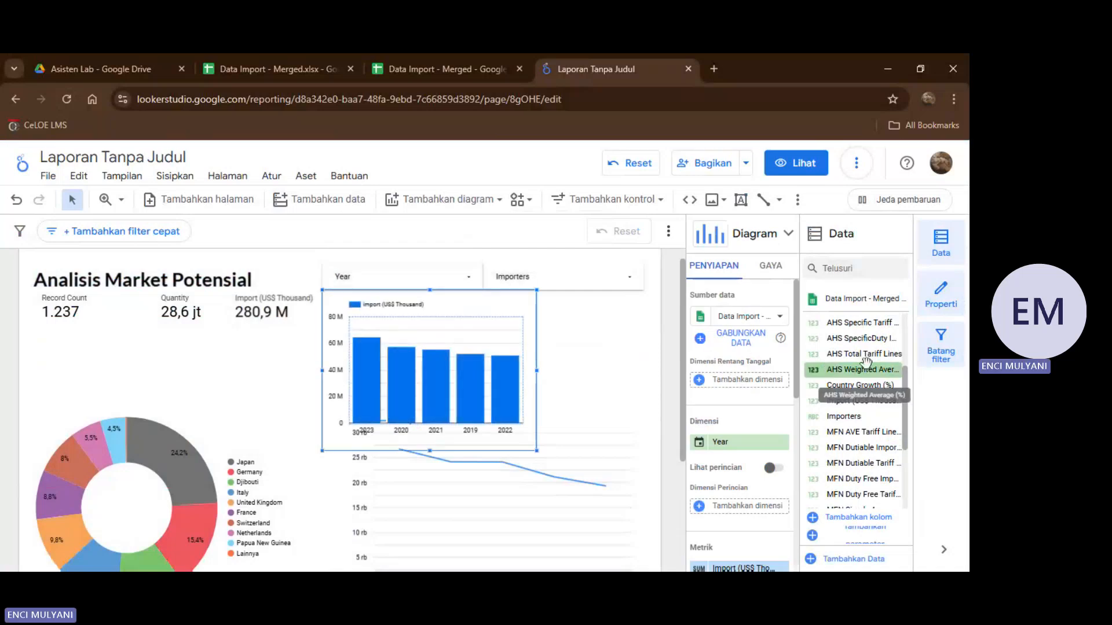
Replace the column chart's Import (US$ Thousand) metric with World Growth (%).
{"action": "scroll", "coordinate": [854, 351], "scroll_direction": "down", "scroll_amount": 2}
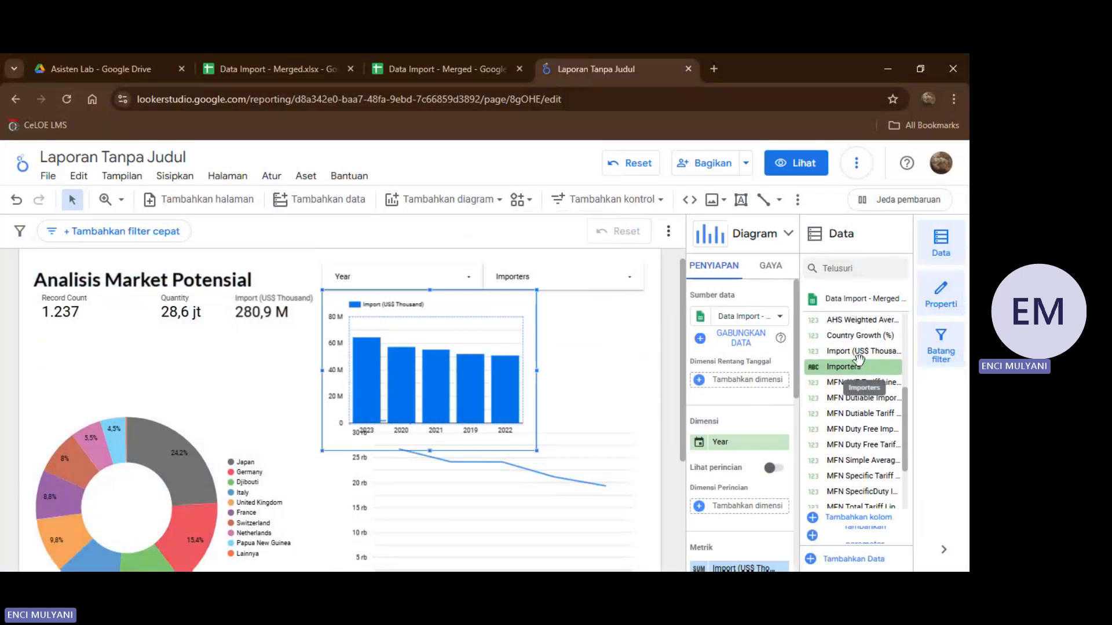
{"action": "scroll", "coordinate": [858, 359], "scroll_direction": "down", "scroll_amount": 3}
{"action": "scroll", "coordinate": [857, 359], "scroll_direction": "down", "scroll_amount": 1}
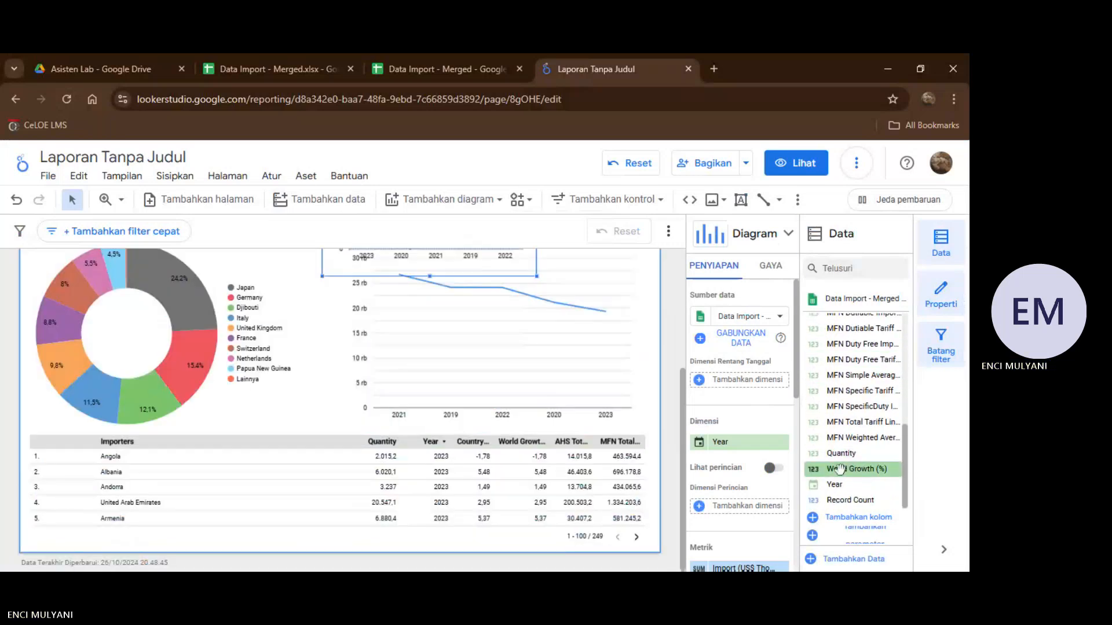
{"action": "scroll", "coordinate": [745, 464], "scroll_direction": "down", "scroll_amount": 2}
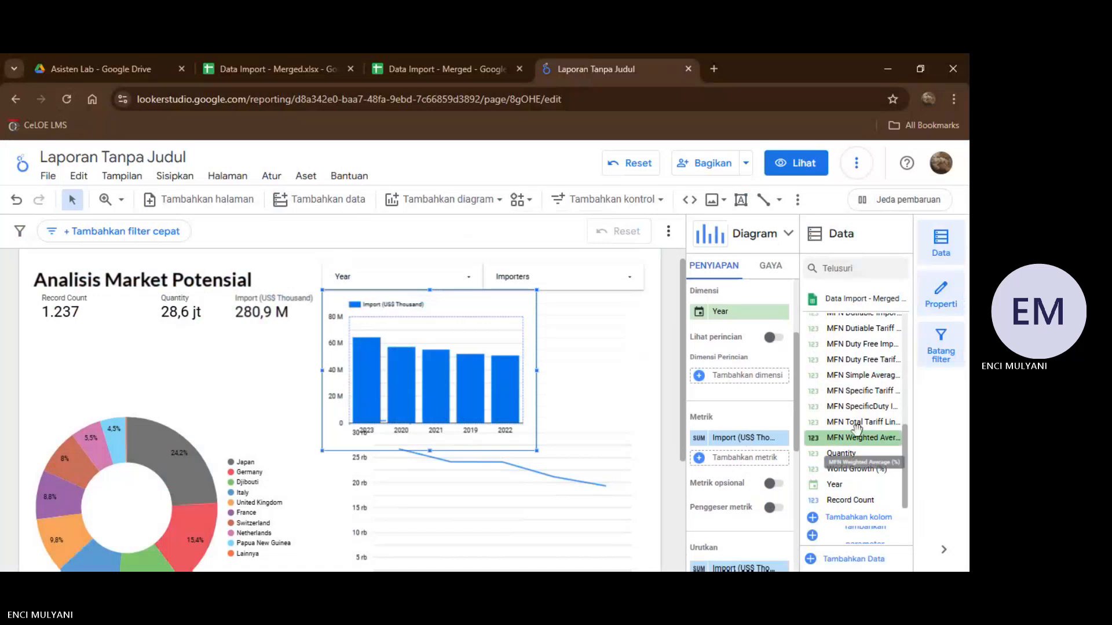
{"action": "left_click_drag", "start_coordinate": [864, 472], "coordinate": [814, 464]}
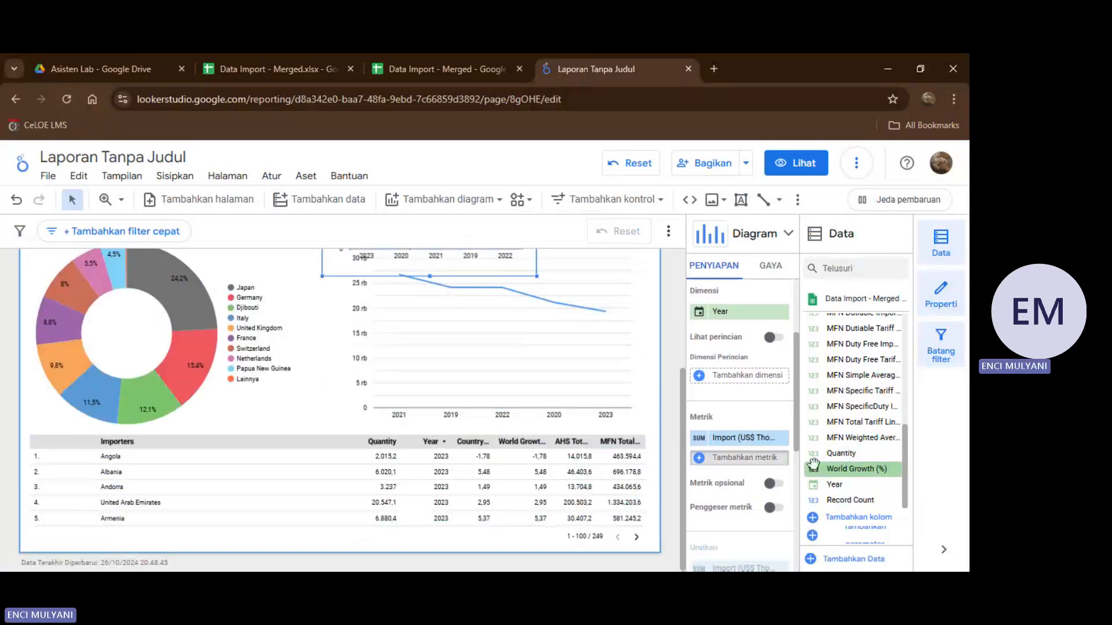
{"action": "left_click_drag", "start_coordinate": [747, 443], "coordinate": [747, 445]}
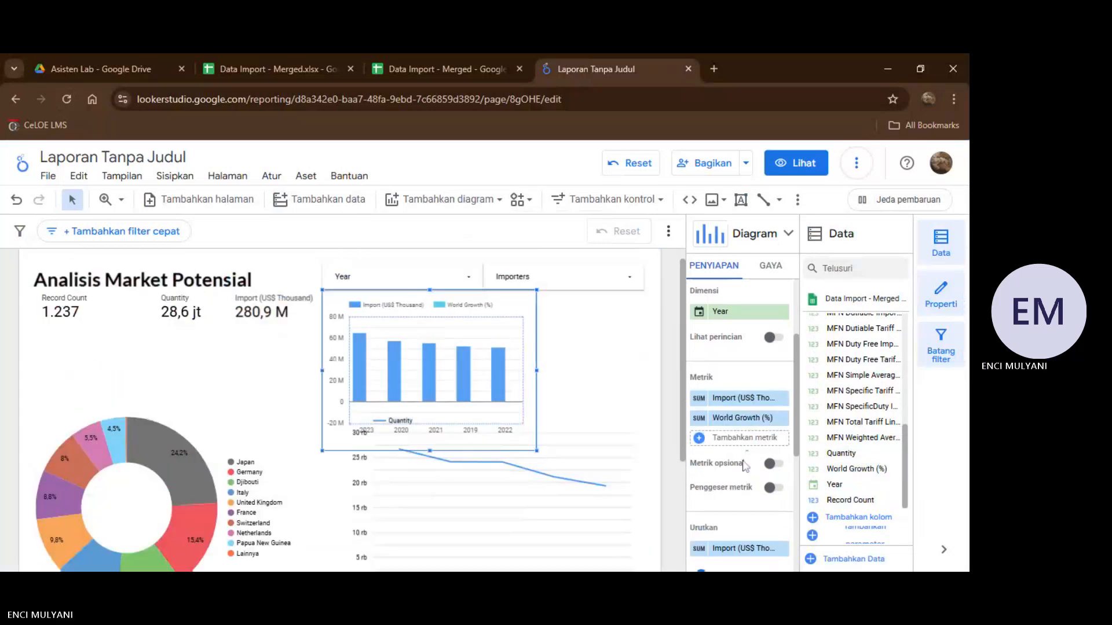
{"action": "left_click", "coordinate": [782, 399]}
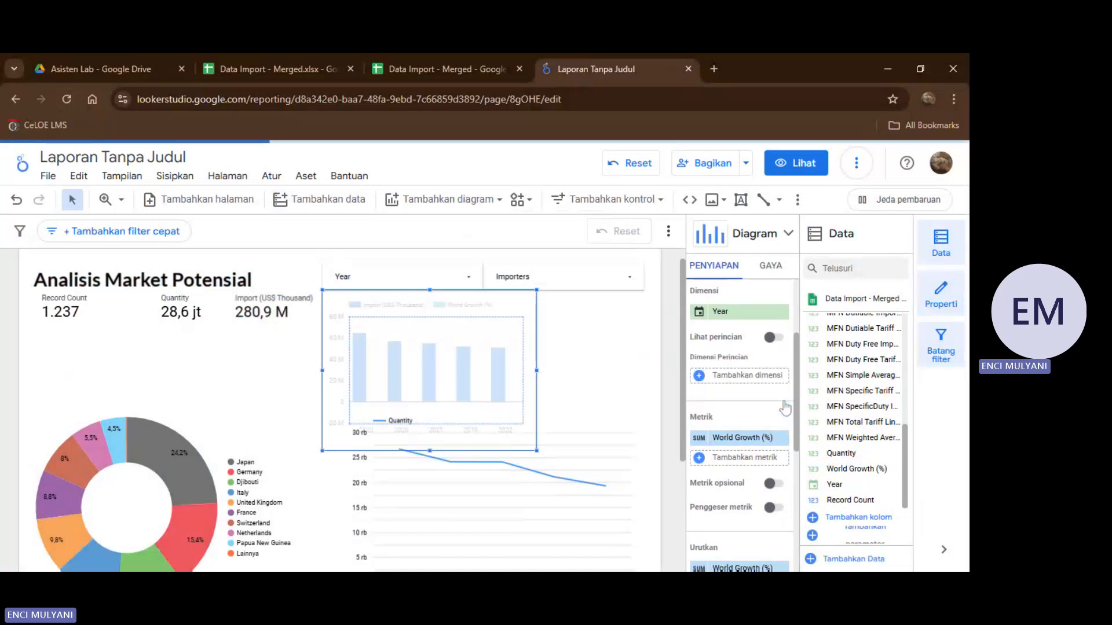
Set the aggregation of the column chart's World Growth (%) metric to average (Rata-rata), and review the chart's setup options.
{"action": "left_click", "coordinate": [701, 439]}
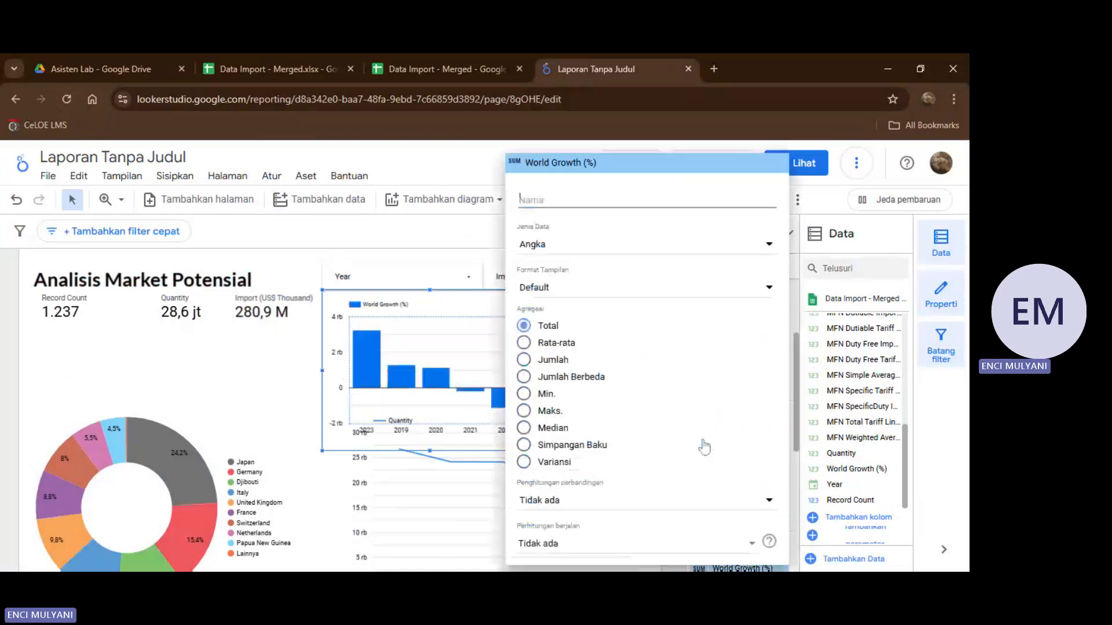
{"action": "left_click", "coordinate": [524, 344]}
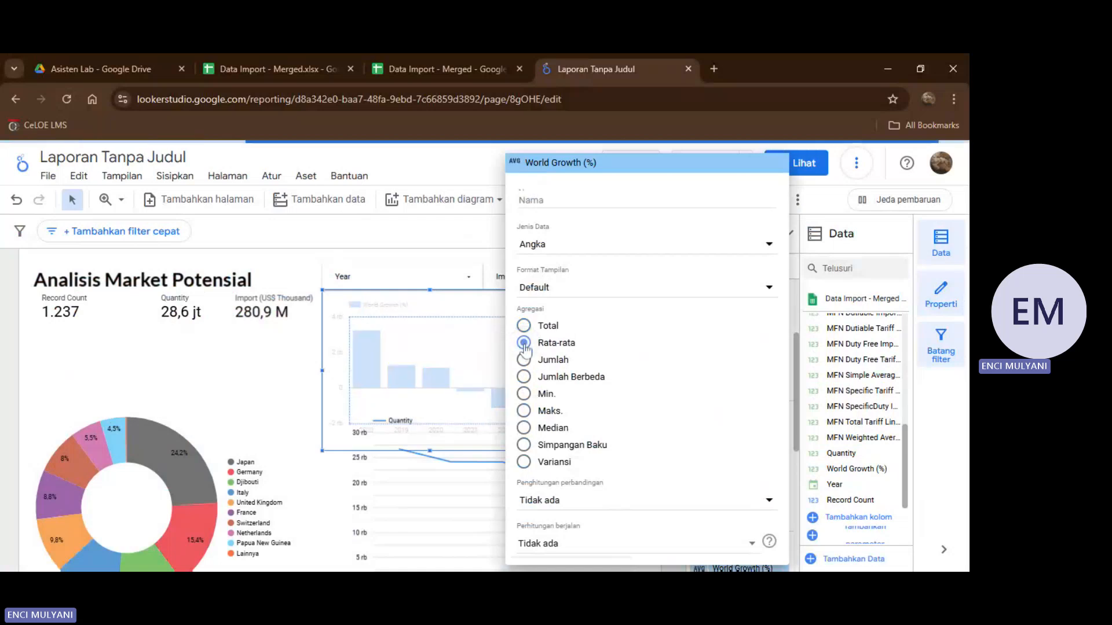
{"action": "left_click", "coordinate": [264, 423]}
{"action": "scroll", "coordinate": [737, 394], "scroll_direction": "down", "scroll_amount": 3}
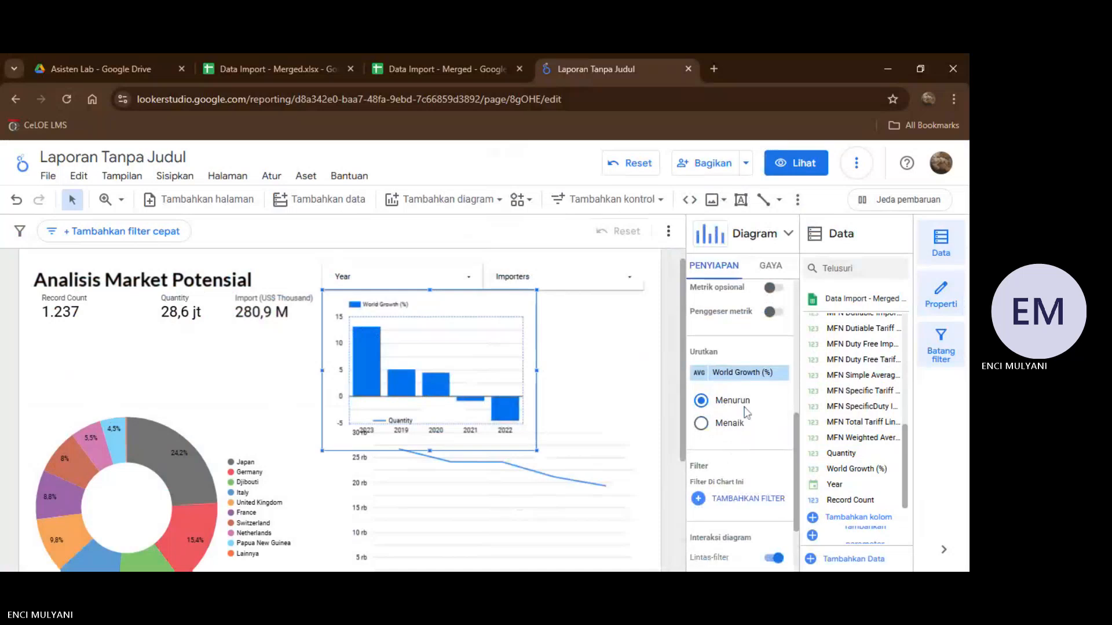
{"action": "scroll", "coordinate": [737, 391], "scroll_direction": "down", "scroll_amount": 1}
{"action": "scroll", "coordinate": [737, 391], "scroll_direction": "up", "scroll_amount": 2}
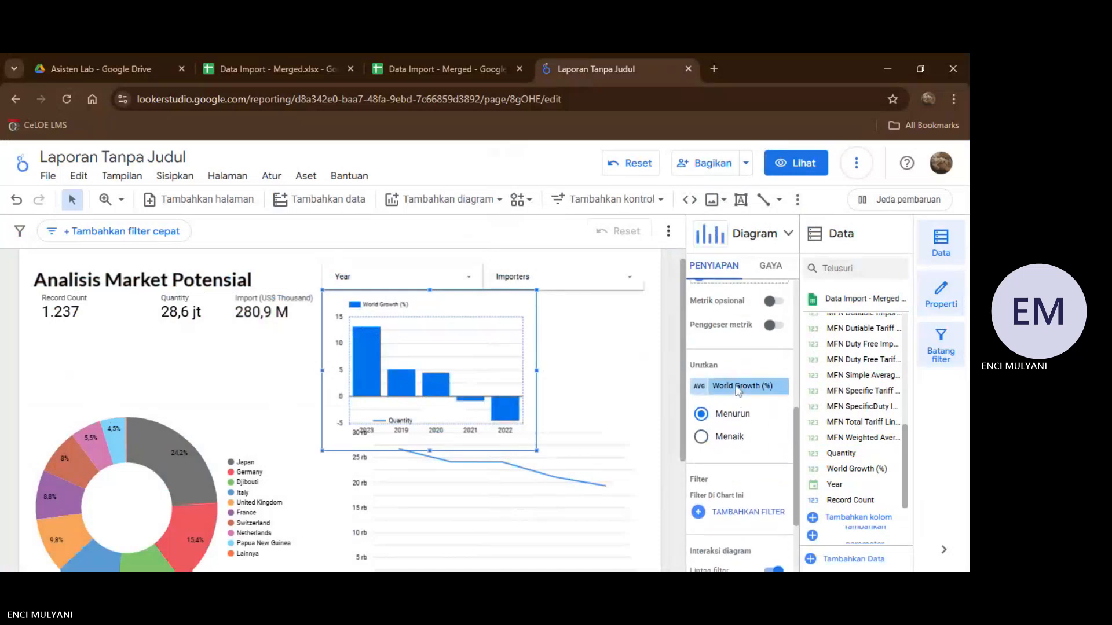
{"action": "scroll", "coordinate": [737, 406], "scroll_direction": "up", "scroll_amount": 3}
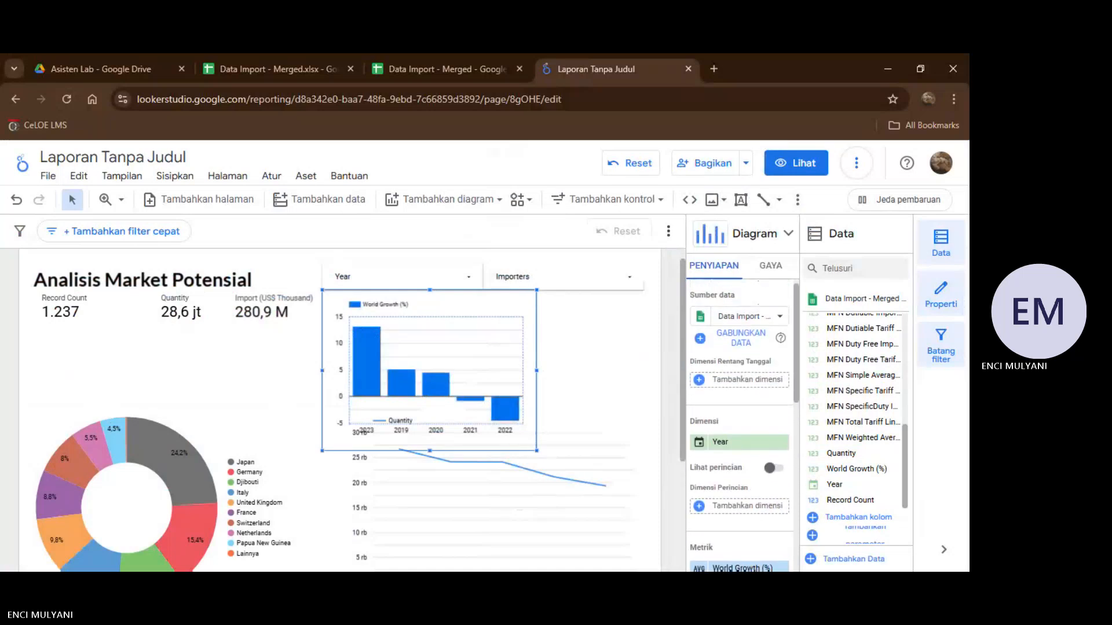
{"action": "scroll", "coordinate": [737, 405], "scroll_direction": "down", "scroll_amount": 1}
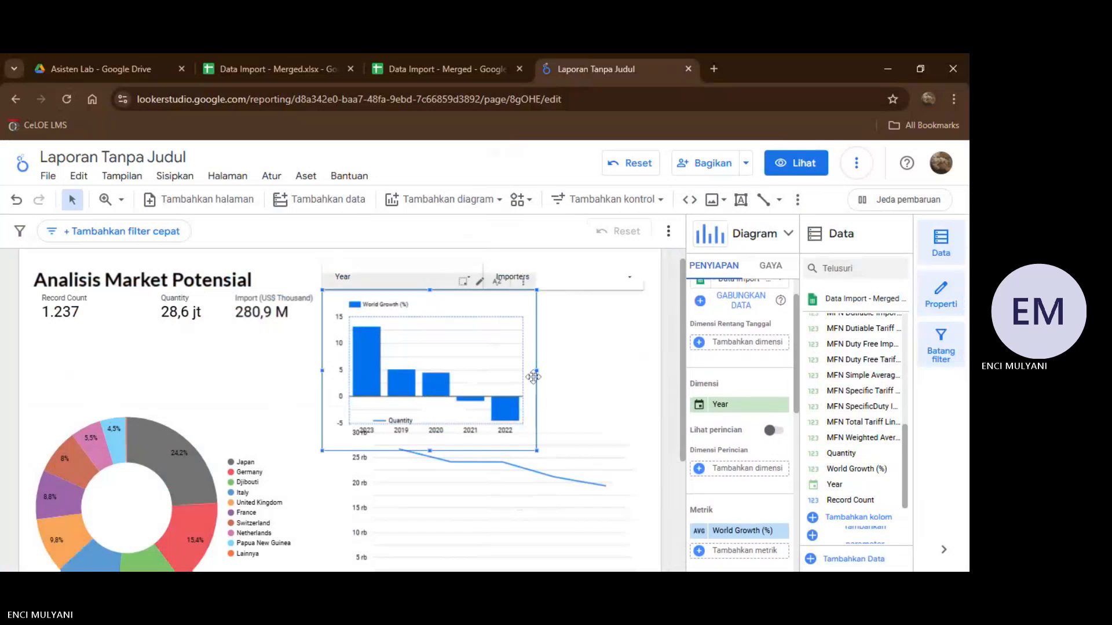
Widen the World Growth (%) column chart to the far edge of the Importers control, and review its available fields and sort settings.
{"action": "left_click_drag", "start_coordinate": [533, 377], "coordinate": [646, 329]}
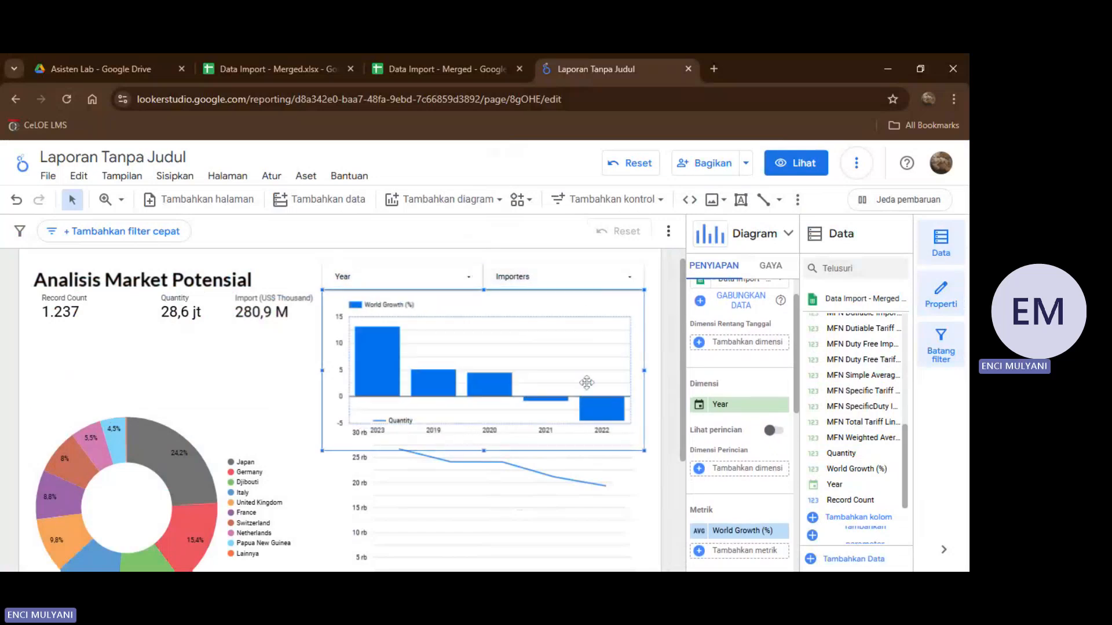
{"action": "scroll", "coordinate": [718, 394], "scroll_direction": "down", "scroll_amount": 2}
{"action": "scroll", "coordinate": [718, 394], "scroll_direction": "up", "scroll_amount": 1}
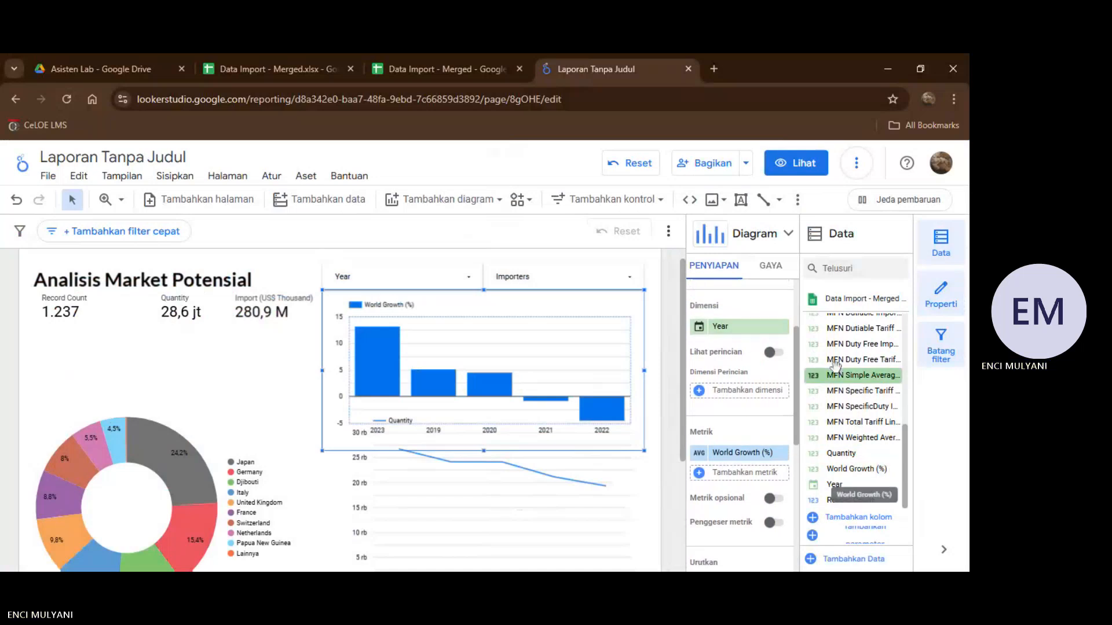
{"action": "scroll", "coordinate": [839, 376], "scroll_direction": "up", "scroll_amount": 3}
{"action": "scroll", "coordinate": [835, 368], "scroll_direction": "up", "scroll_amount": 2}
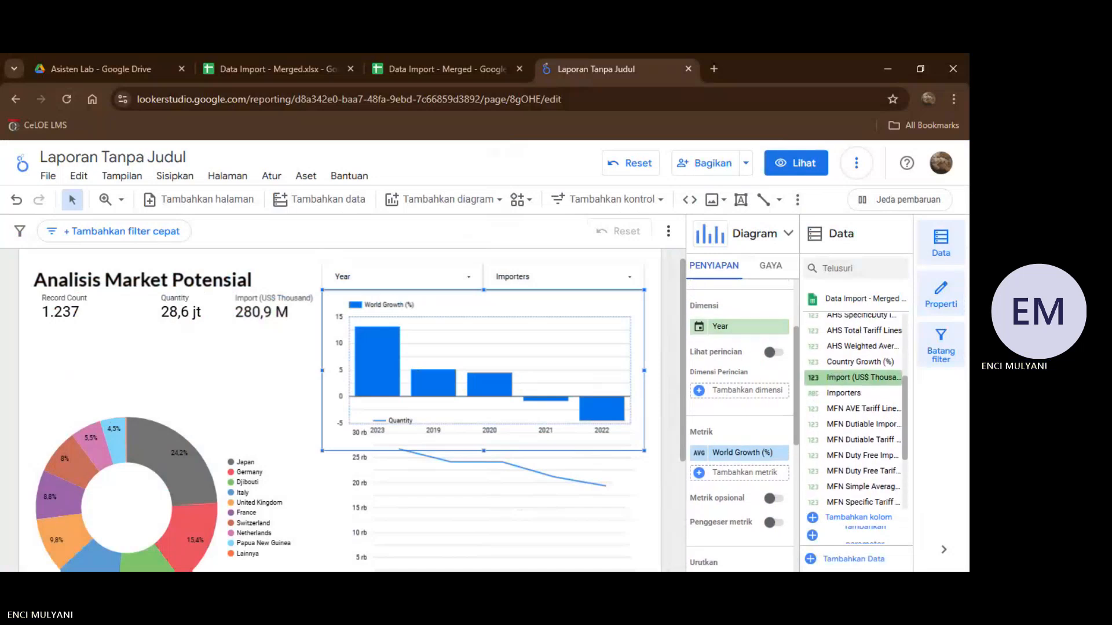
{"action": "left_click_drag", "start_coordinate": [826, 393], "coordinate": [851, 392]}
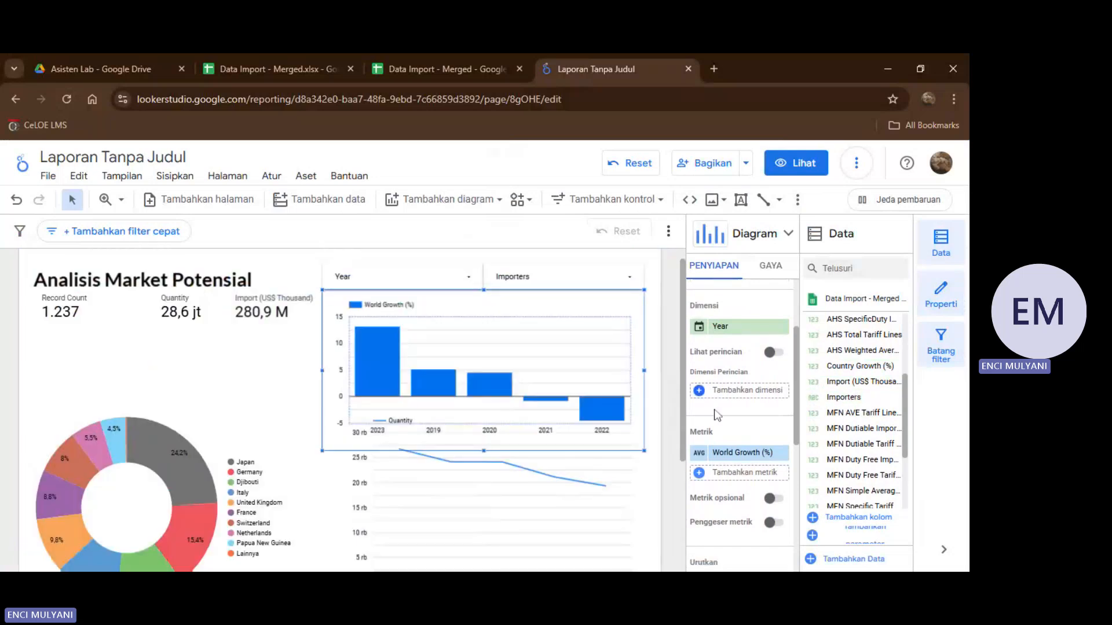
{"action": "scroll", "coordinate": [744, 373], "scroll_direction": "down", "scroll_amount": 3}
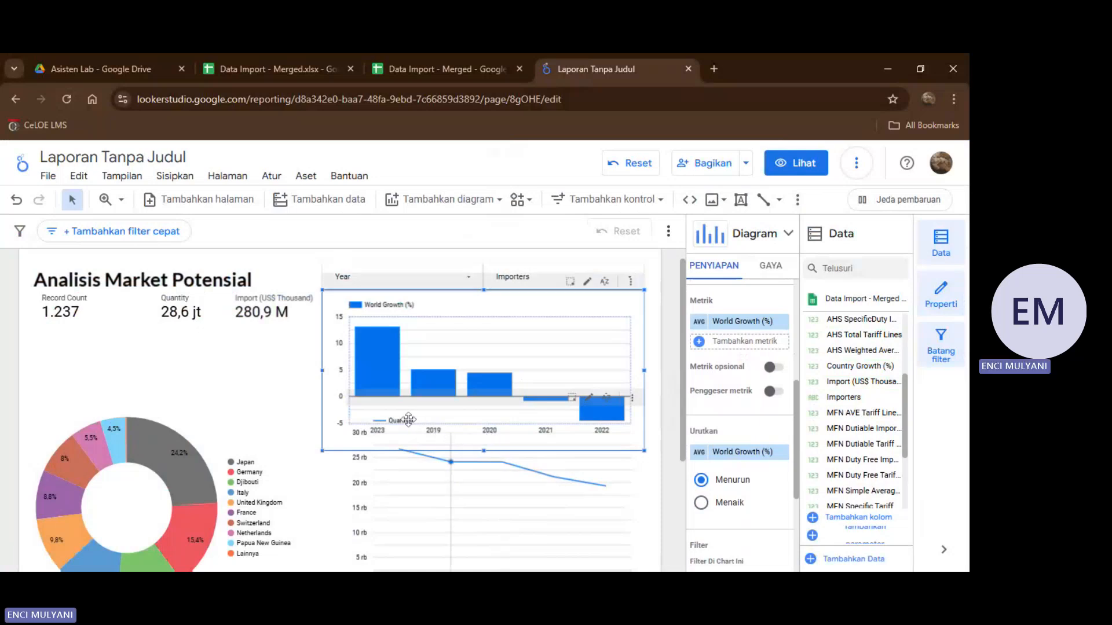
Shorten the Quantity line chart from above so it clears the column chart, and extend its near edge toward the donut chart.
{"action": "left_click", "coordinate": [261, 396]}
{"action": "scroll", "coordinate": [262, 396], "scroll_direction": "up", "scroll_amount": 1}
{"action": "scroll", "coordinate": [262, 396], "scroll_direction": "down", "scroll_amount": 2}
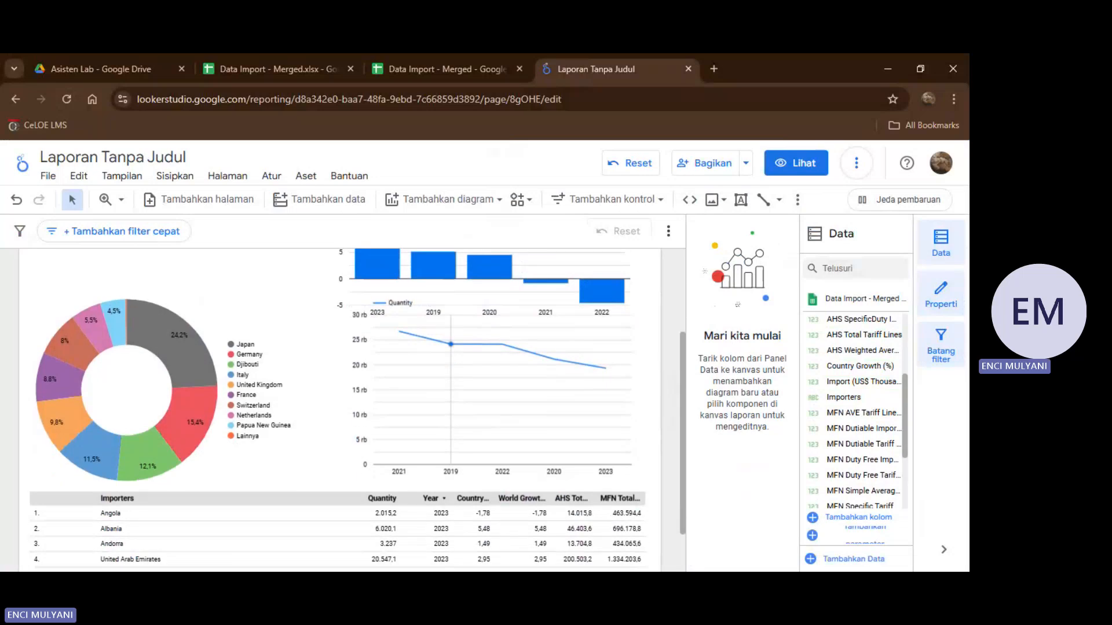
{"action": "left_click", "coordinate": [500, 292]}
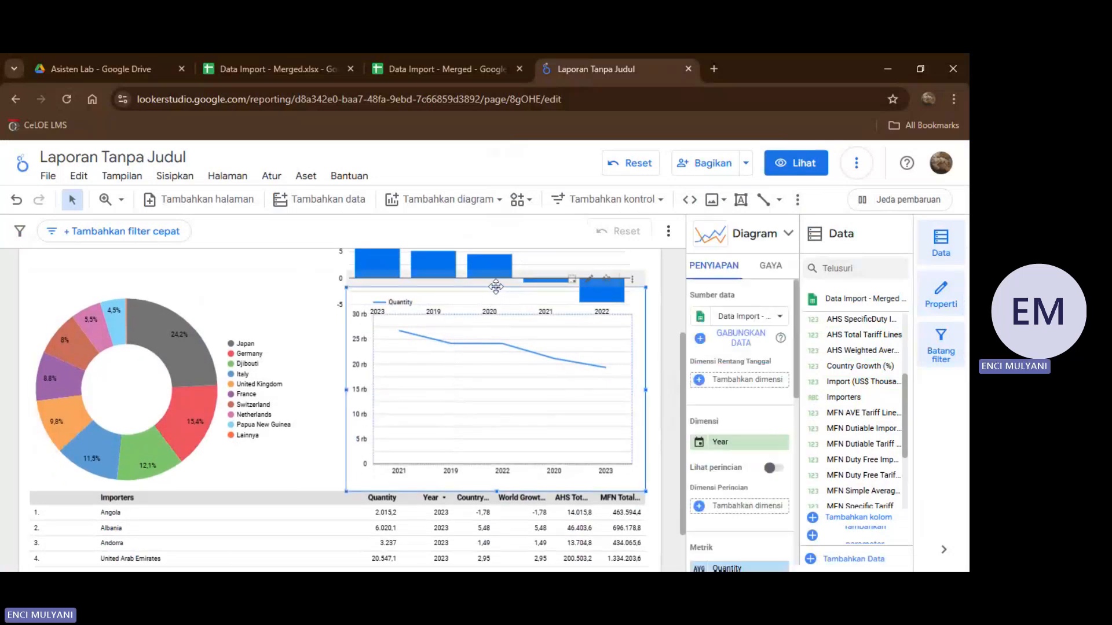
{"action": "left_click_drag", "start_coordinate": [498, 287], "coordinate": [498, 331]}
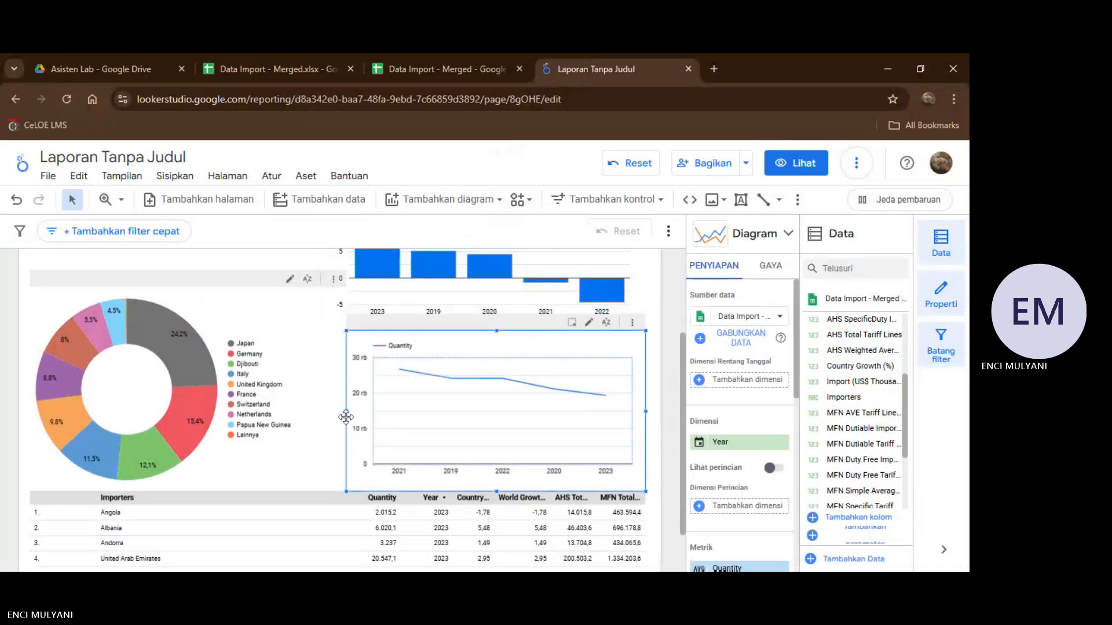
{"action": "mouse_move", "coordinate": [346, 414]}
{"action": "left_mouse_down"}
{"action": "mouse_move", "coordinate": [288, 421]}
{"action": "mouse_move", "coordinate": [330, 419]}
{"action": "left_mouse_up"}
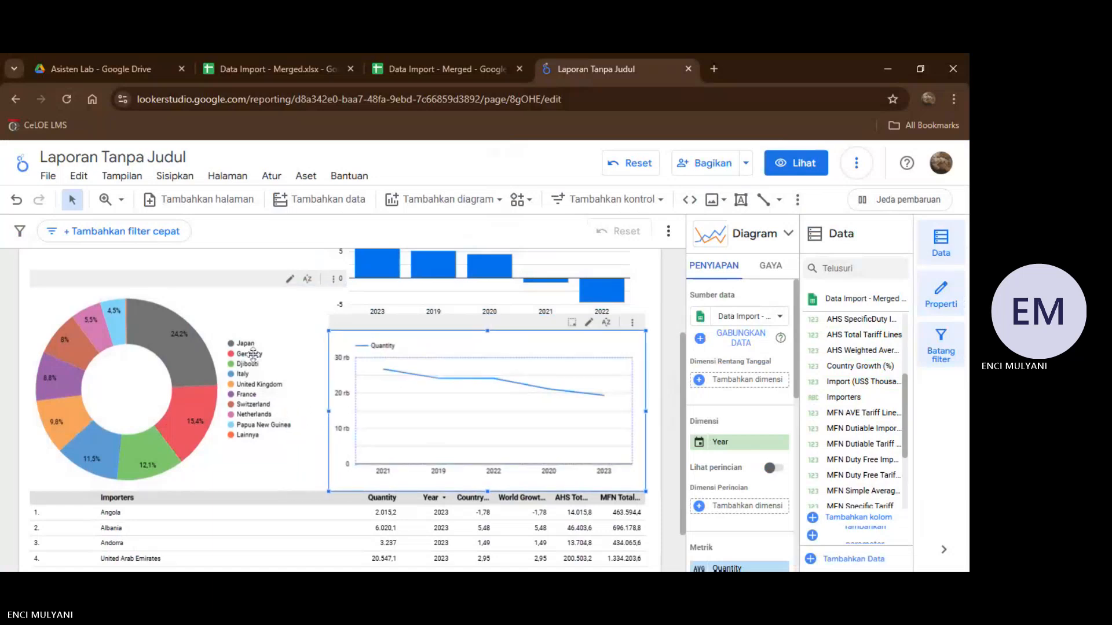
Resize the donut chart by raising its upper edge toward the scorecards and narrowing it to stop at the line chart.
{"action": "left_click", "coordinate": [228, 315]}
{"action": "scroll", "coordinate": [214, 394], "scroll_direction": "up", "scroll_amount": 2}
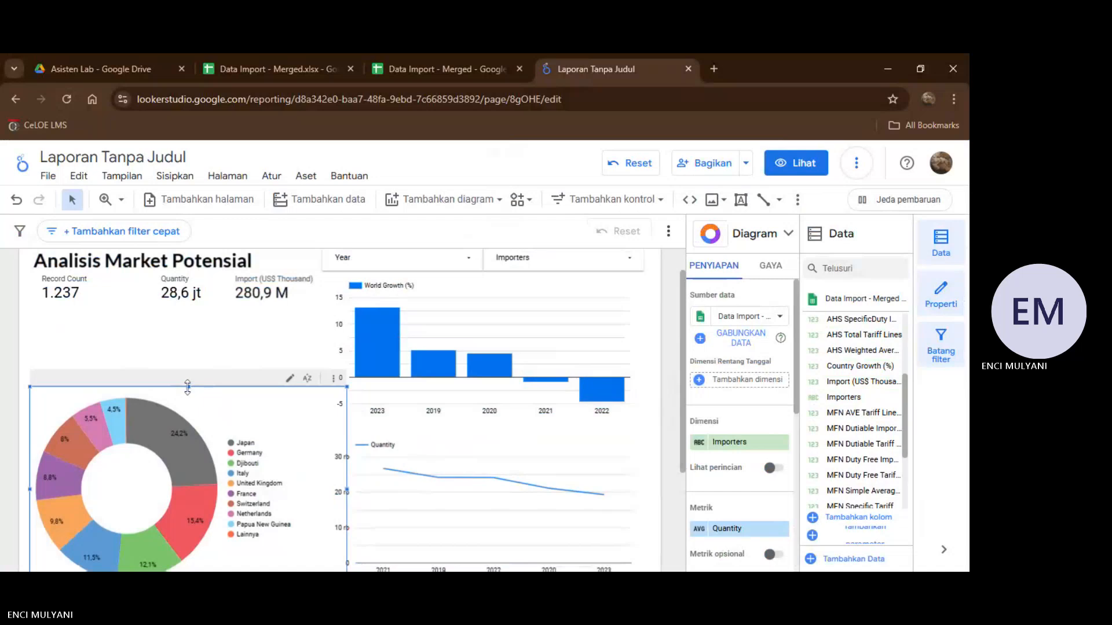
{"action": "left_click_drag", "start_coordinate": [189, 387], "coordinate": [189, 324]}
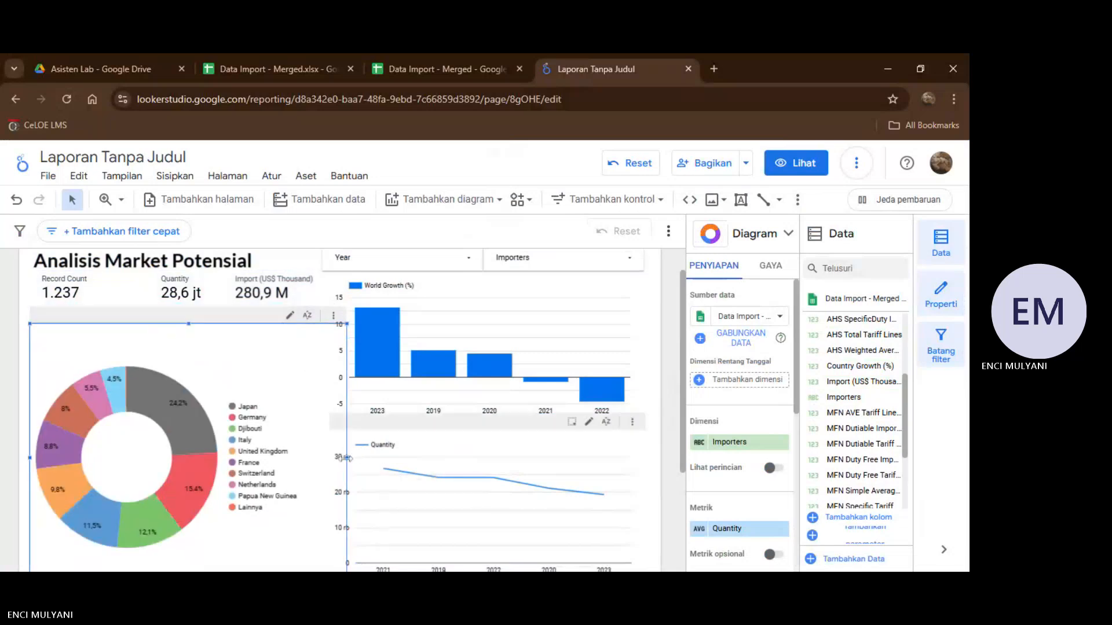
{"action": "left_click_drag", "start_coordinate": [348, 458], "coordinate": [325, 460]}
{"action": "scroll", "coordinate": [303, 405], "scroll_direction": "down", "scroll_amount": 3}
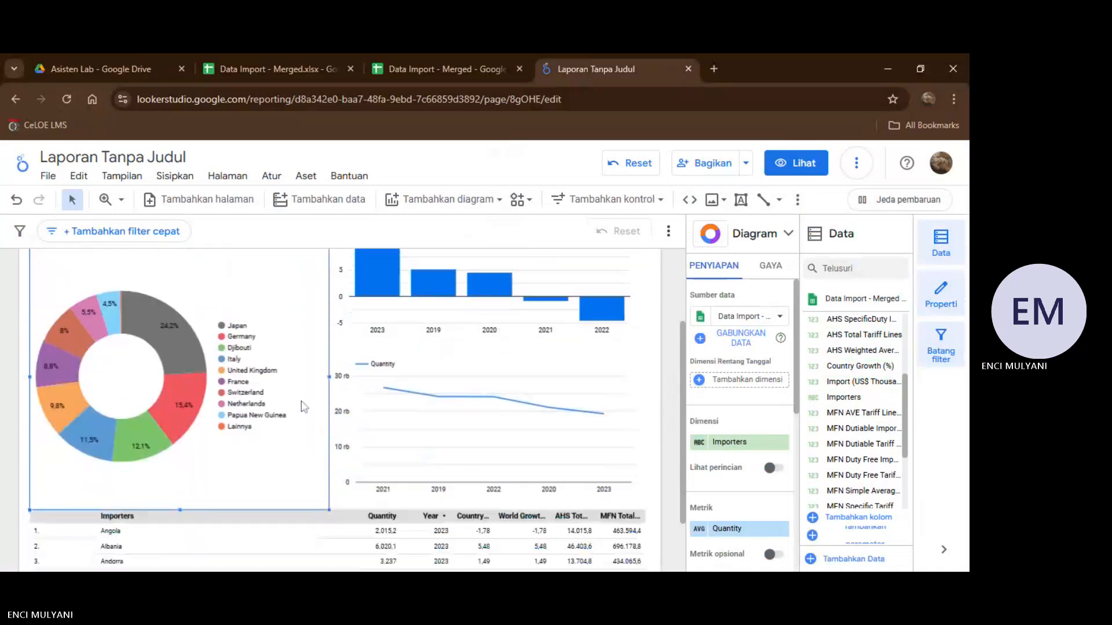
{"action": "scroll", "coordinate": [303, 406], "scroll_direction": "up", "scroll_amount": 3}
Check the report's layout from the title and scorecards down through the charts to the Importers table.
{"action": "left_click", "coordinate": [272, 327]}
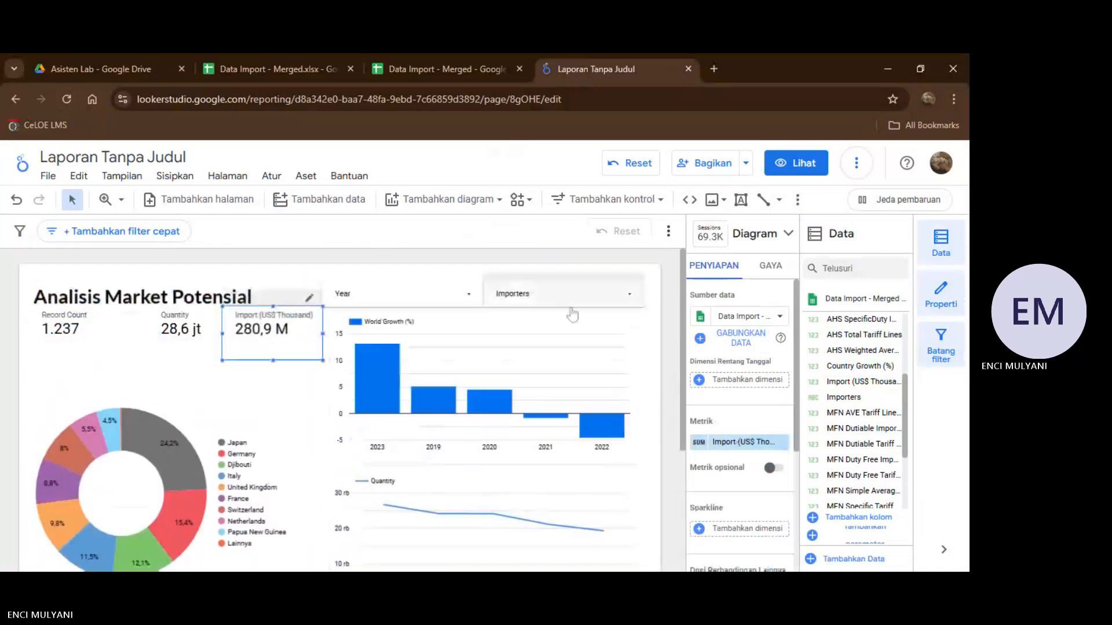
{"action": "scroll", "coordinate": [505, 387], "scroll_direction": "down", "scroll_amount": 3}
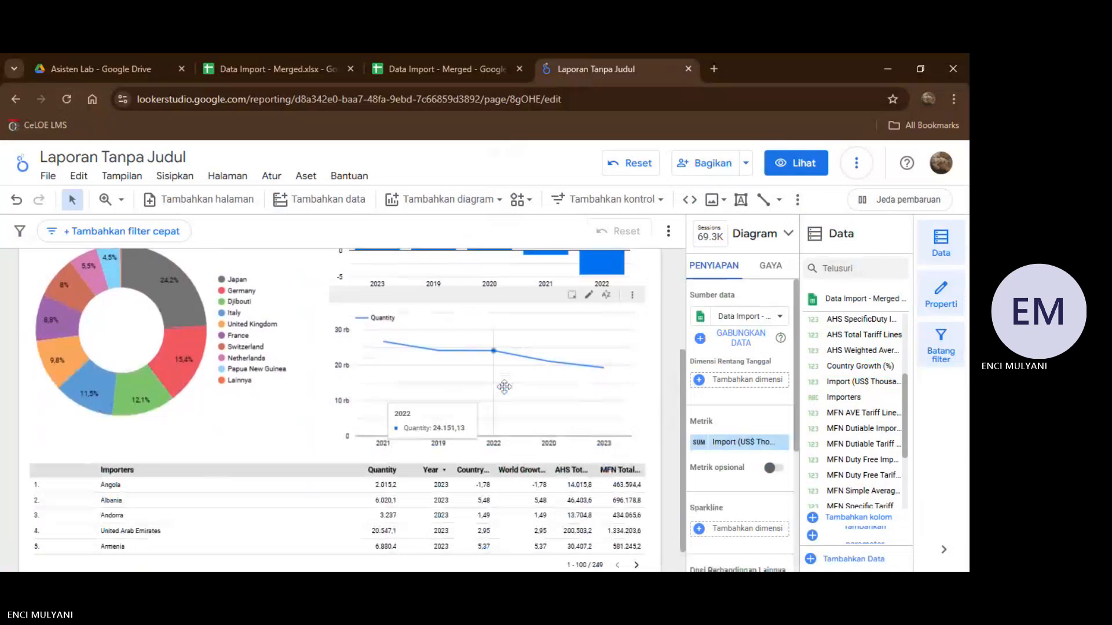
{"action": "scroll", "coordinate": [509, 388], "scroll_direction": "down", "scroll_amount": 1}
{"action": "scroll", "coordinate": [591, 406], "scroll_direction": "up", "scroll_amount": 3}
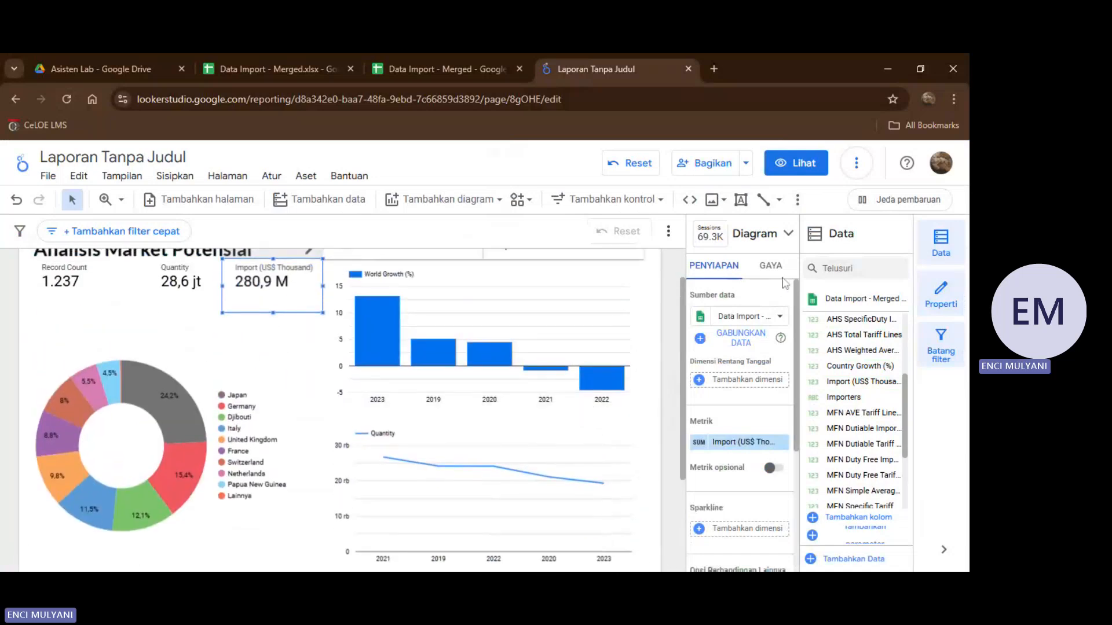
{"action": "left_click", "coordinate": [856, 163]}
{"action": "left_click", "coordinate": [873, 207]}
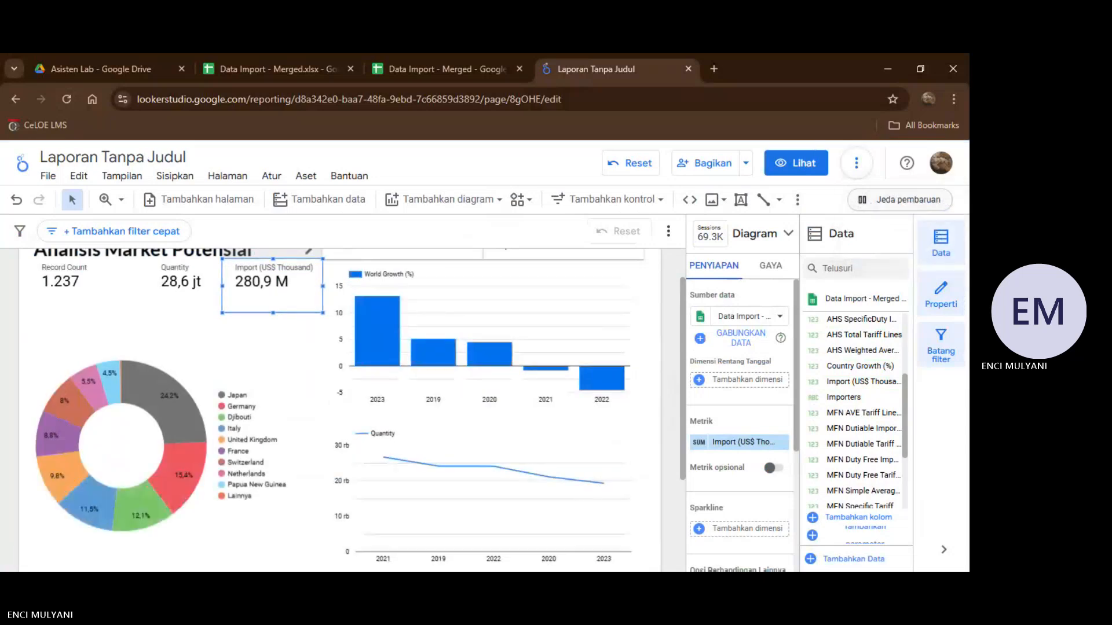
{"action": "scroll", "coordinate": [660, 359], "scroll_direction": "up", "scroll_amount": 2}
{"action": "left_click", "coordinate": [667, 351]}
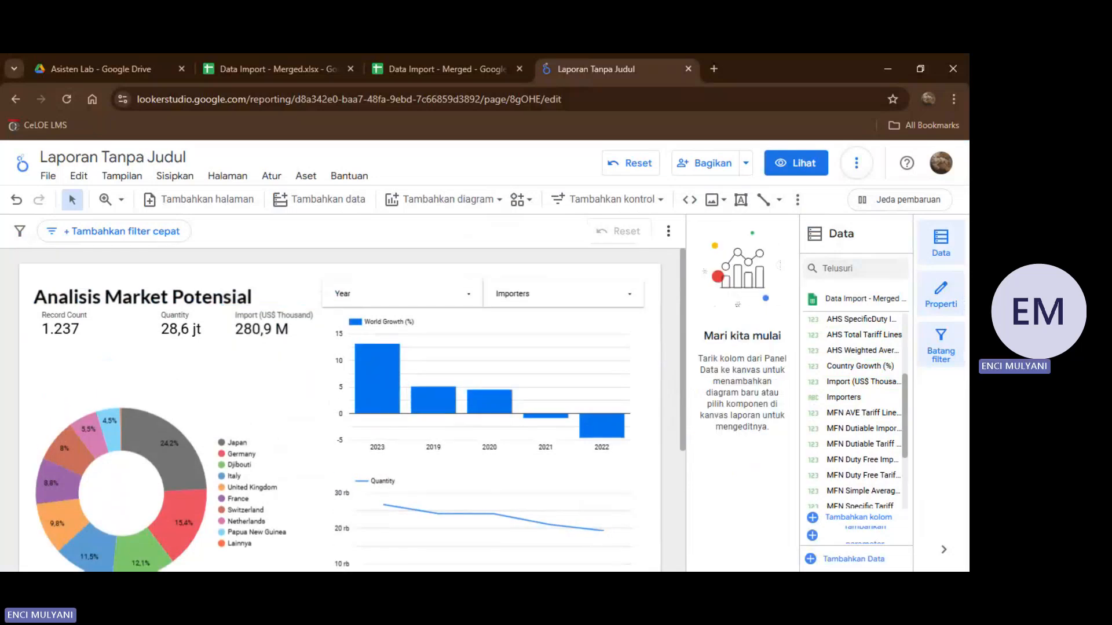
{"action": "scroll", "coordinate": [592, 415], "scroll_direction": "down", "scroll_amount": 3}
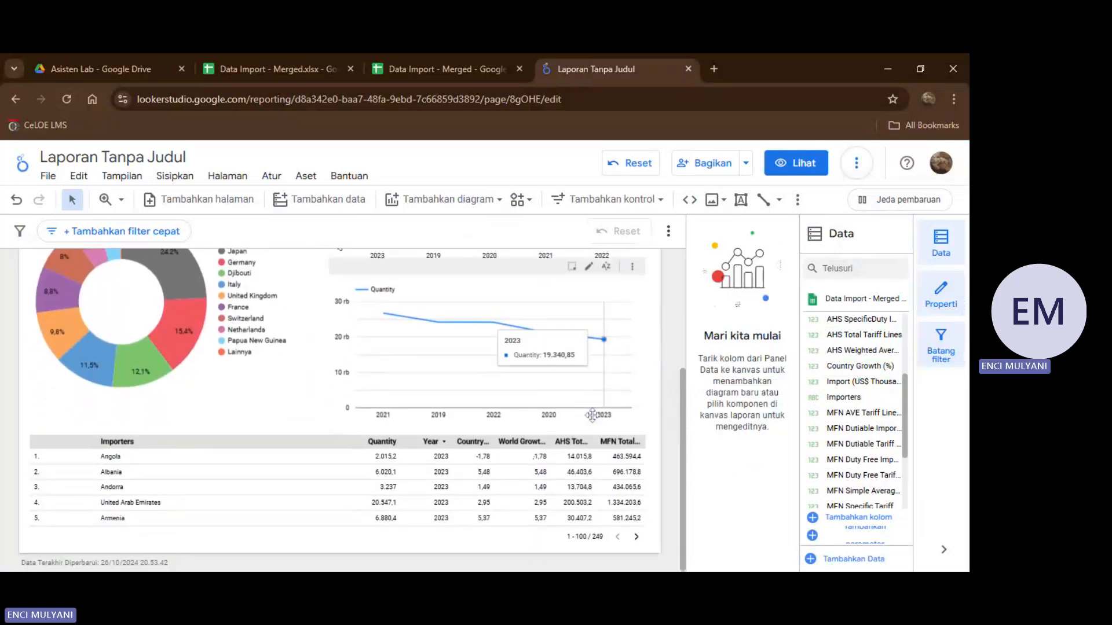
{"action": "scroll", "coordinate": [452, 426], "scroll_direction": "up", "scroll_amount": 2}
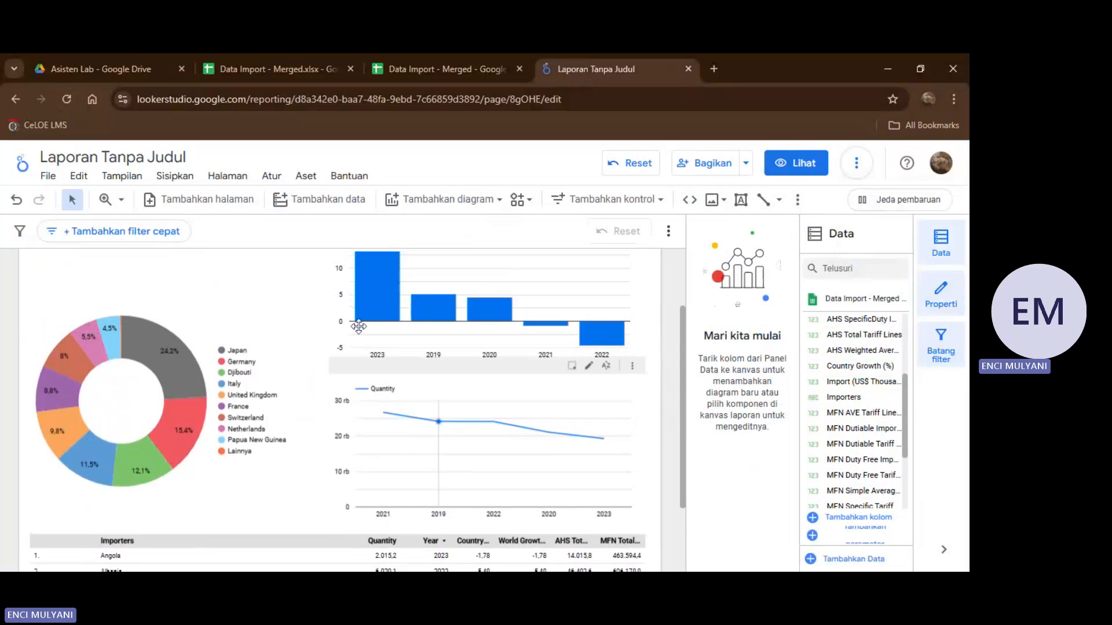
{"action": "scroll", "coordinate": [452, 426], "scroll_direction": "up", "scroll_amount": 3}
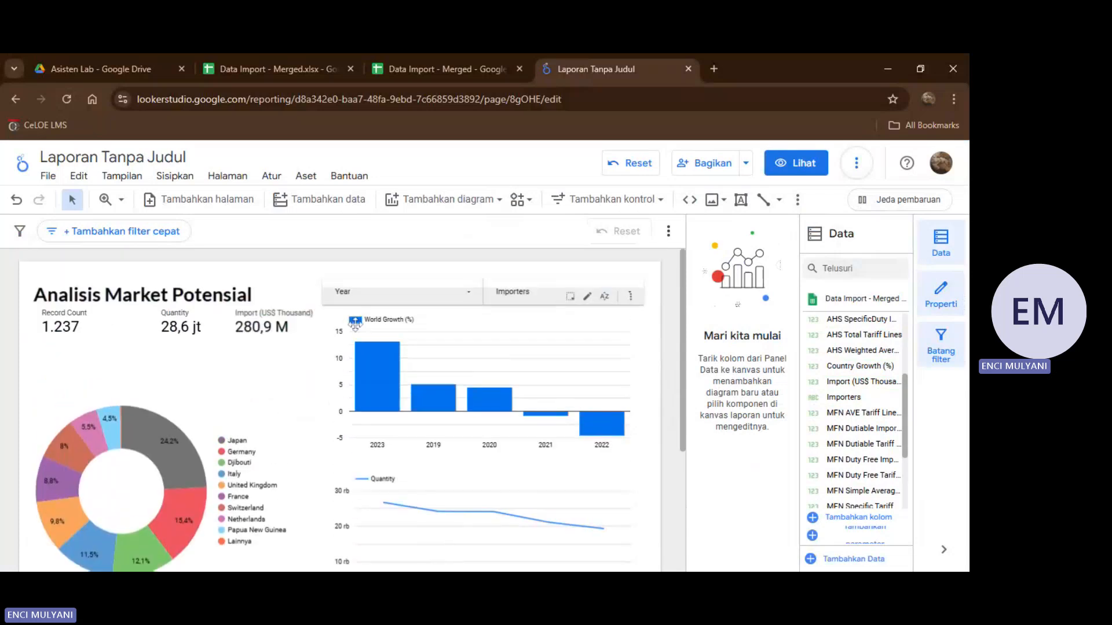
Lower the upper edges of the Record Count, Quantity and Import (US$ Thousand) scorecards equally to leave a gap beneath the title.
{"action": "left_click", "coordinate": [90, 331]}
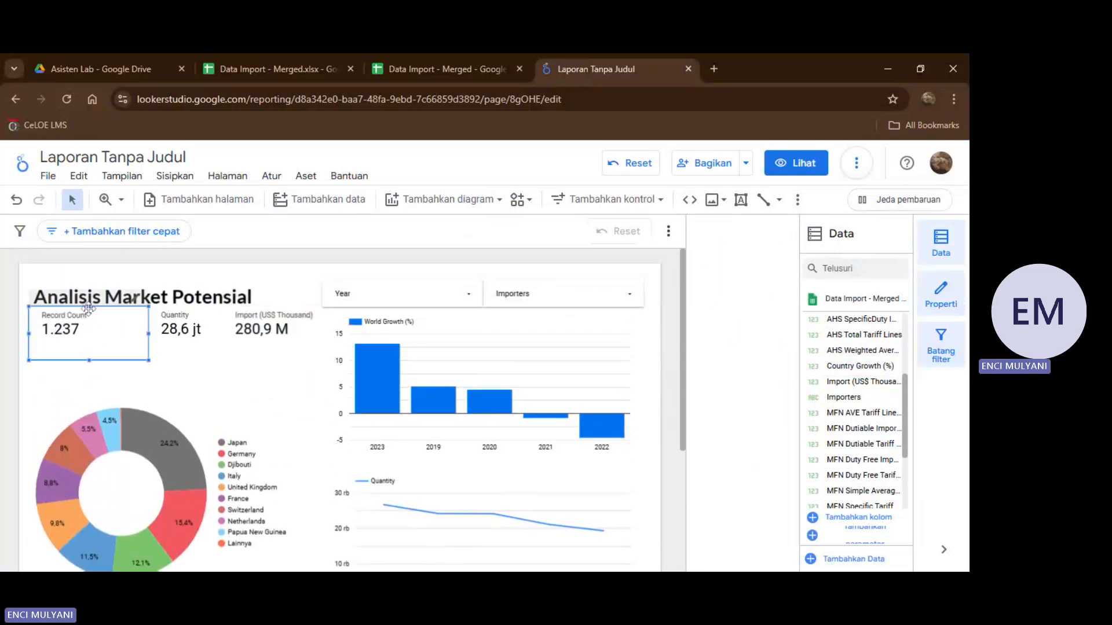
{"action": "left_click_drag", "start_coordinate": [88, 309], "coordinate": [87, 321]}
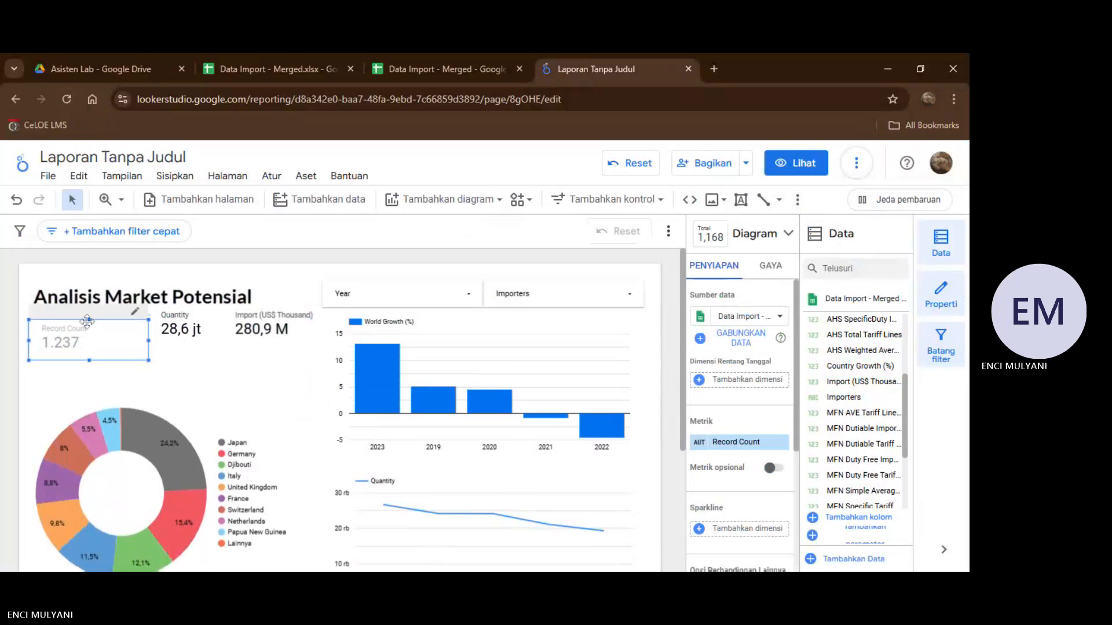
{"action": "left_click", "coordinate": [184, 318]}
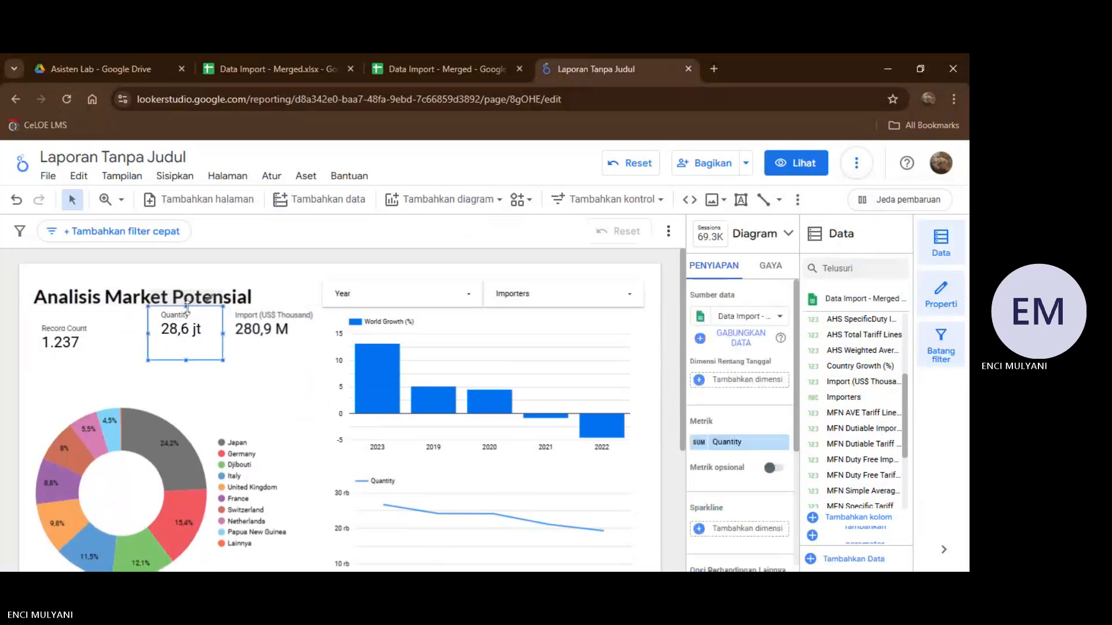
{"action": "left_click_drag", "start_coordinate": [189, 307], "coordinate": [188, 325]}
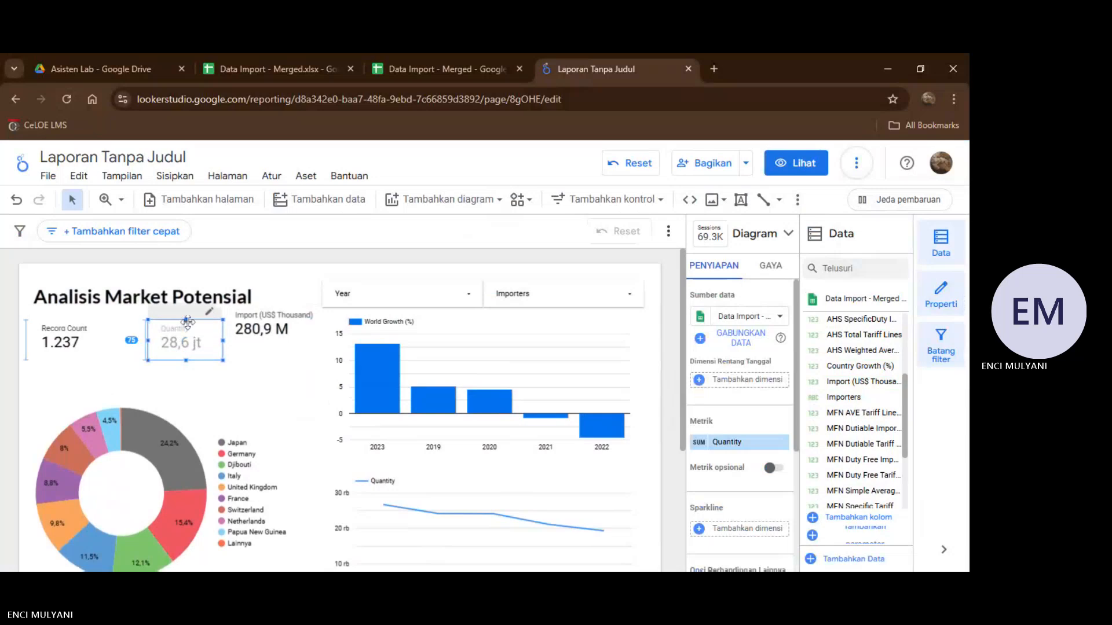
{"action": "left_click", "coordinate": [270, 314]}
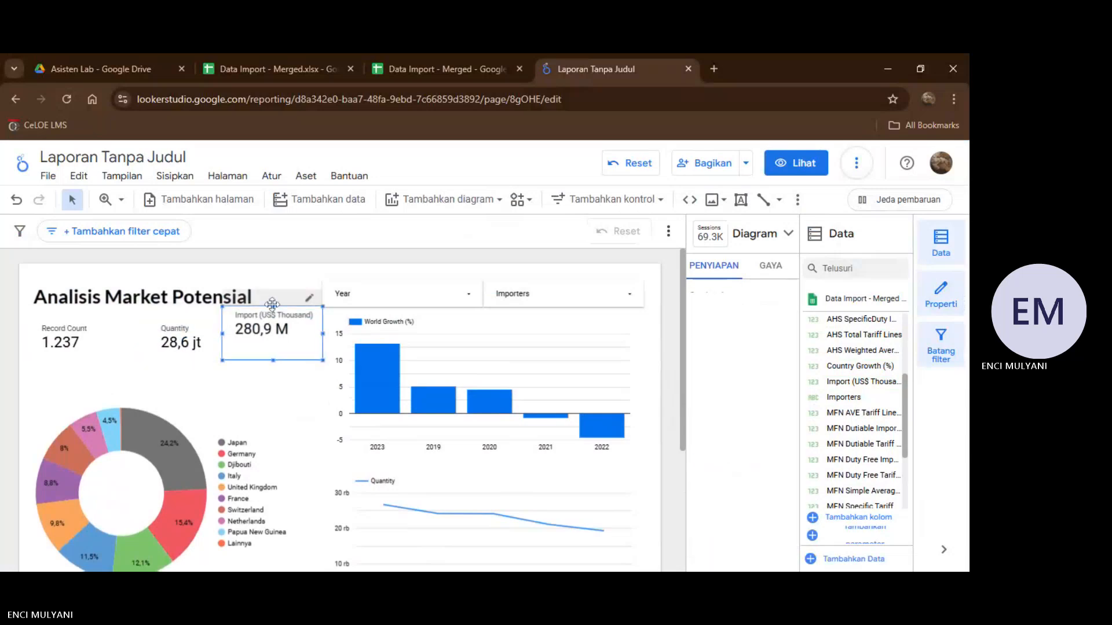
{"action": "left_click_drag", "start_coordinate": [273, 305], "coordinate": [273, 320]}
Open the style settings (Gaya) of the Importers table and look through its header and table color options.
{"action": "scroll", "coordinate": [252, 358], "scroll_direction": "down", "scroll_amount": 2}
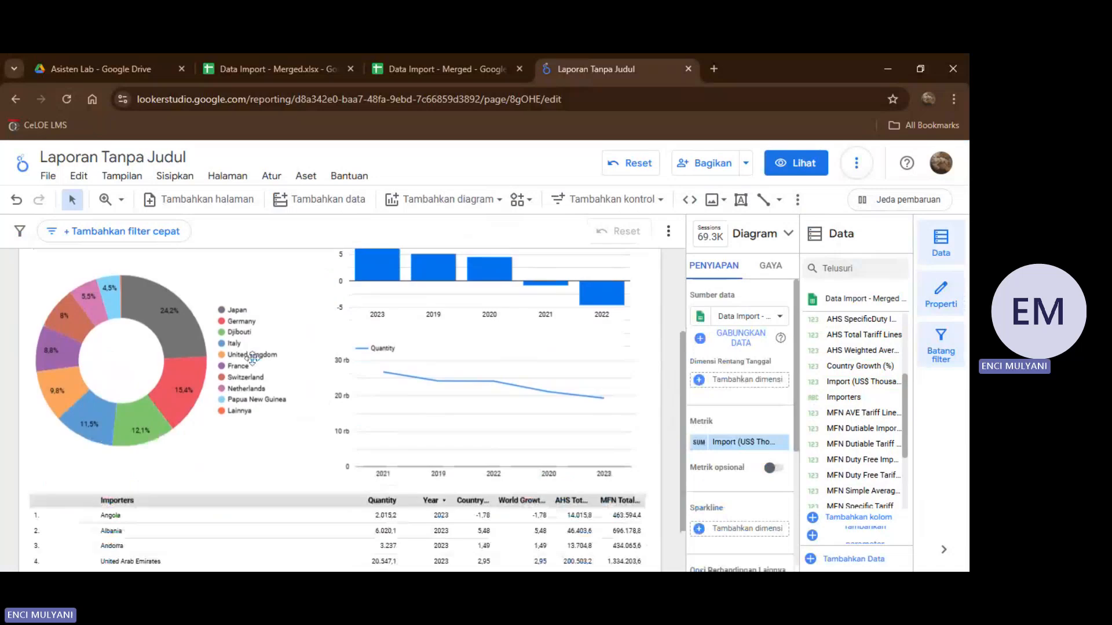
{"action": "scroll", "coordinate": [252, 358], "scroll_direction": "down", "scroll_amount": 1}
{"action": "left_click", "coordinate": [271, 434]}
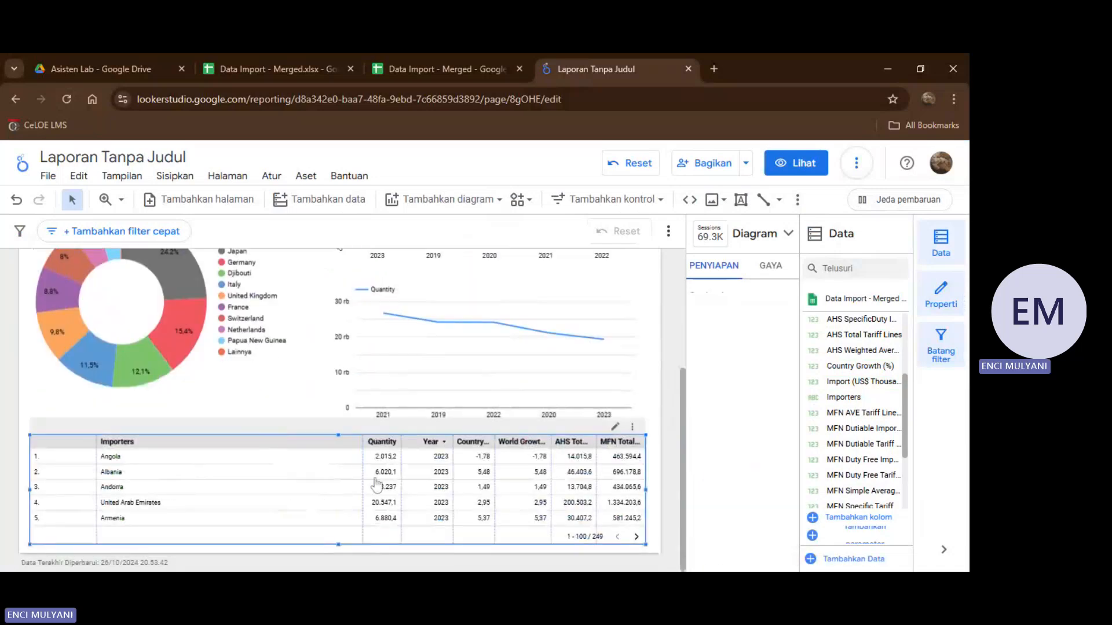
{"action": "left_click", "coordinate": [769, 267]}
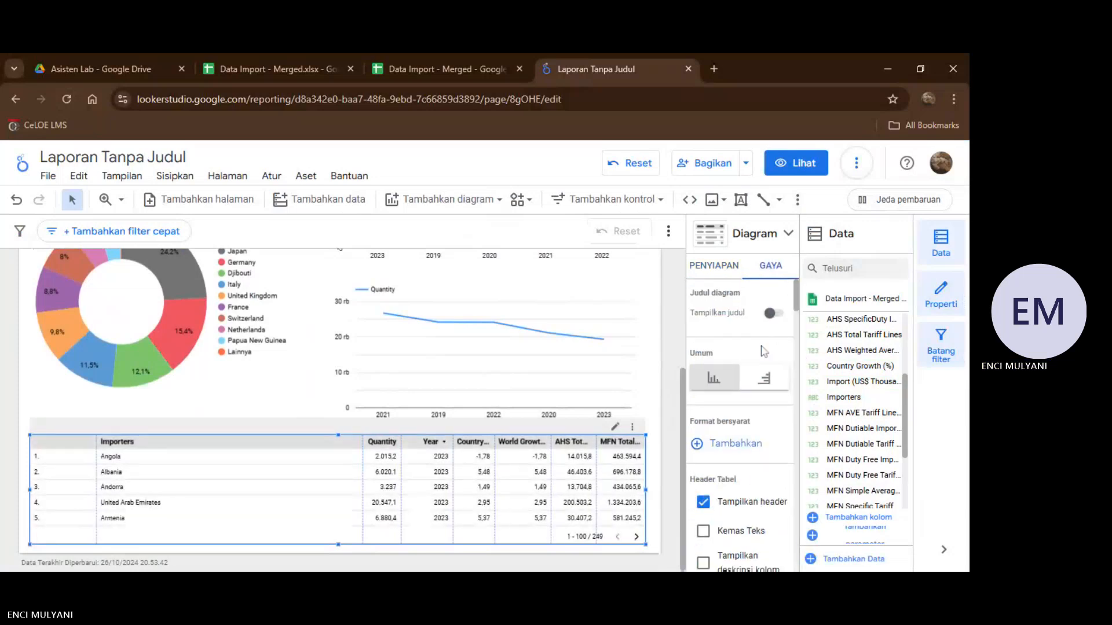
{"action": "scroll", "coordinate": [764, 351], "scroll_direction": "down", "scroll_amount": 2}
{"action": "scroll", "coordinate": [763, 351], "scroll_direction": "down", "scroll_amount": 3}
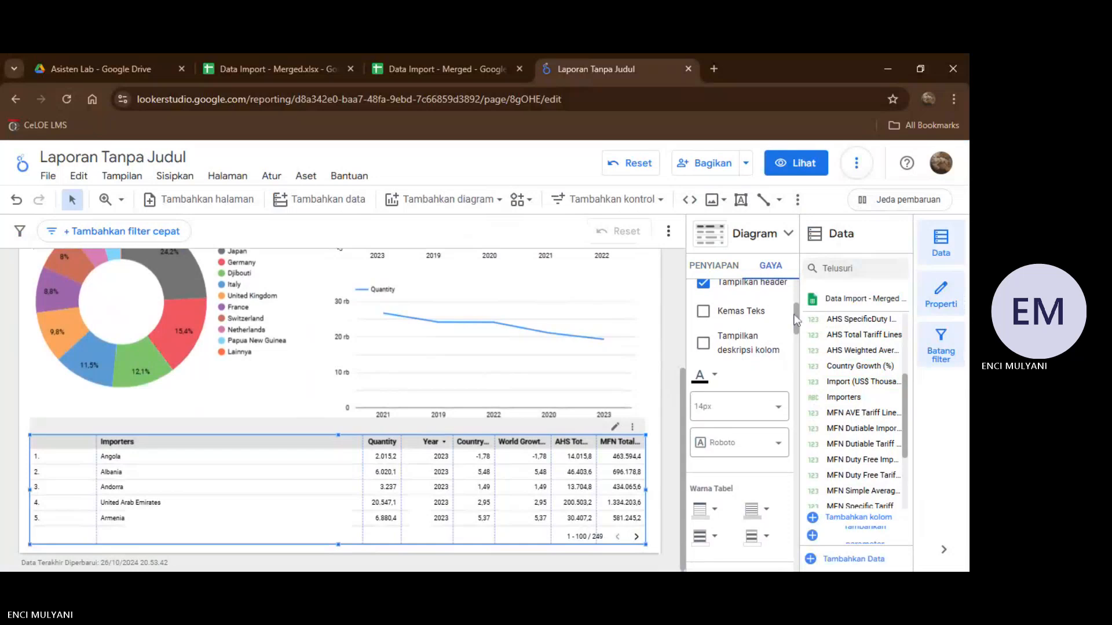
Hide the Data panel and the filter bar, and widen the properties panel holding the table's style settings.
{"action": "left_click", "coordinate": [941, 246]}
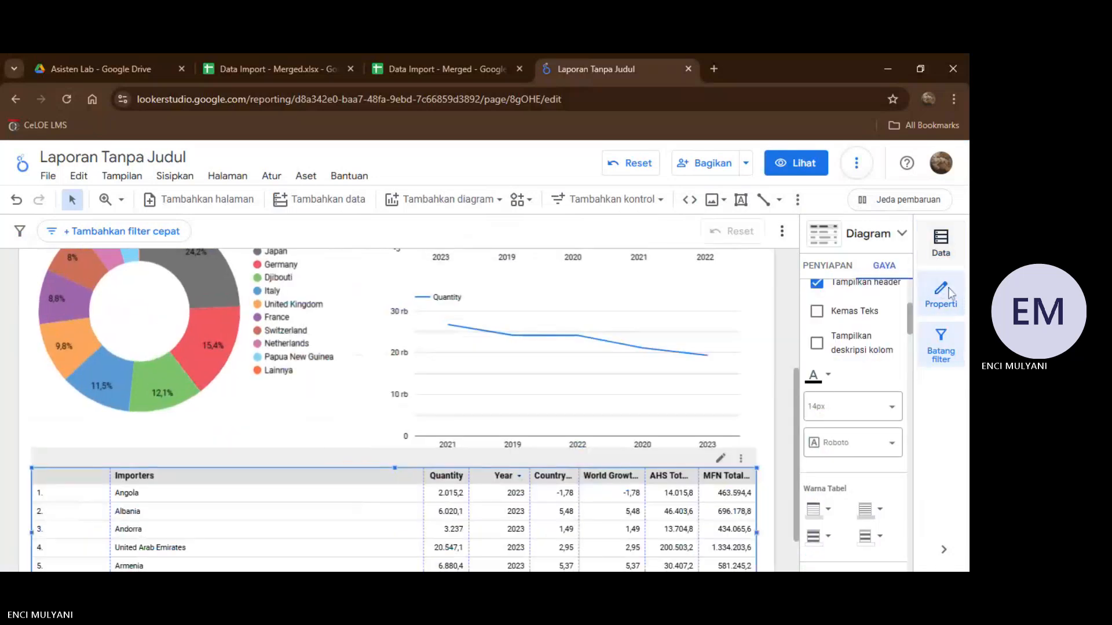
{"action": "left_click", "coordinate": [952, 349]}
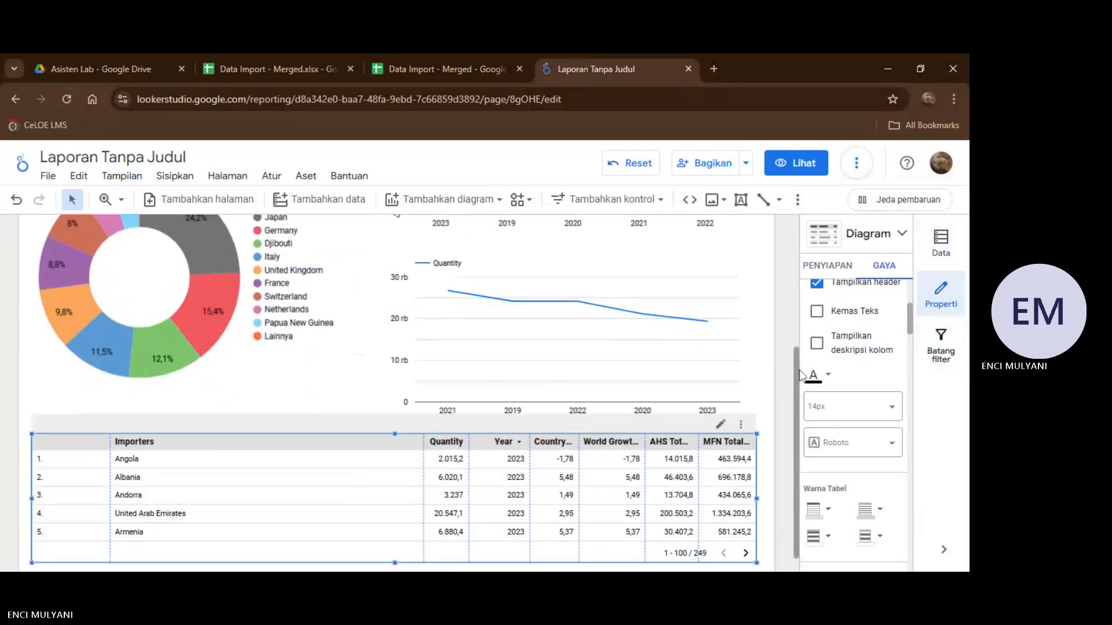
{"action": "left_click_drag", "start_coordinate": [800, 385], "coordinate": [680, 385]}
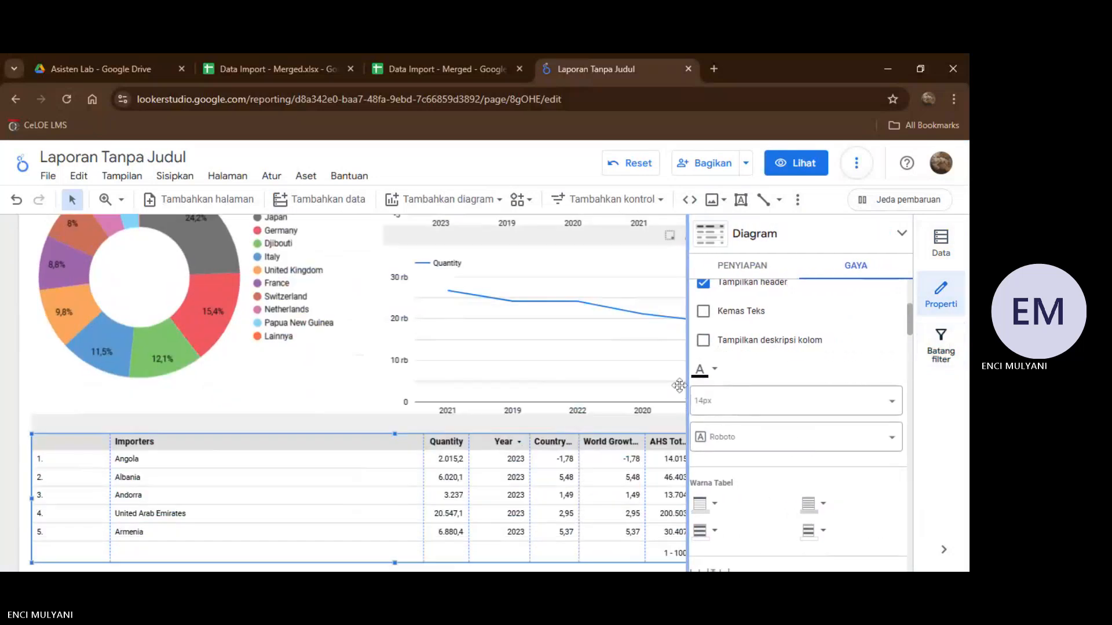
{"action": "scroll", "coordinate": [793, 319], "scroll_direction": "up", "scroll_amount": 3}
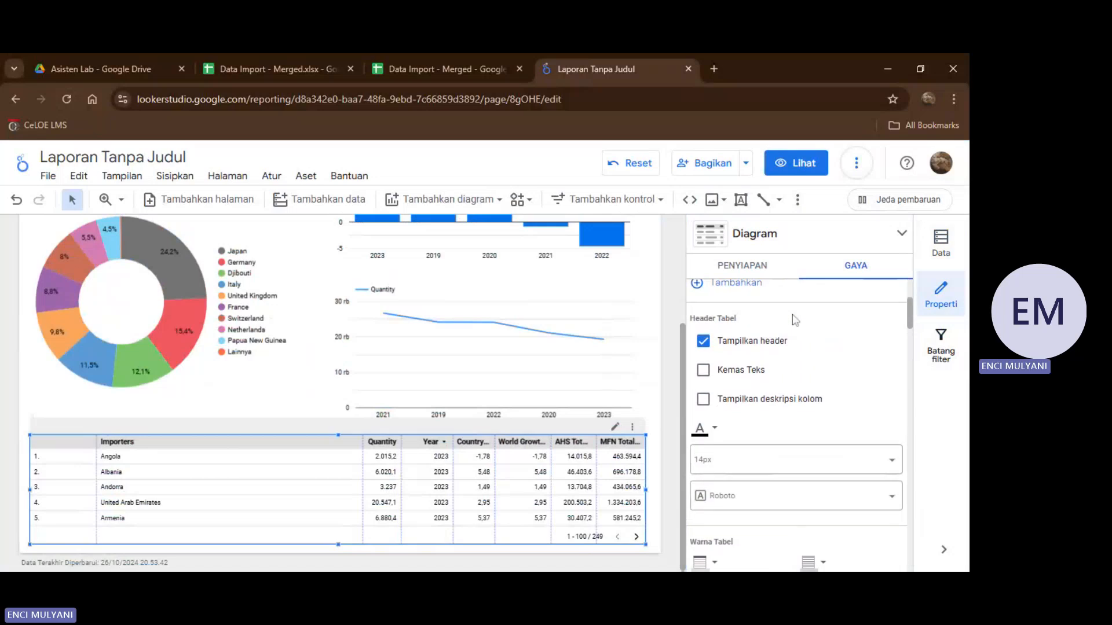
{"action": "scroll", "coordinate": [795, 320], "scroll_direction": "up", "scroll_amount": 2}
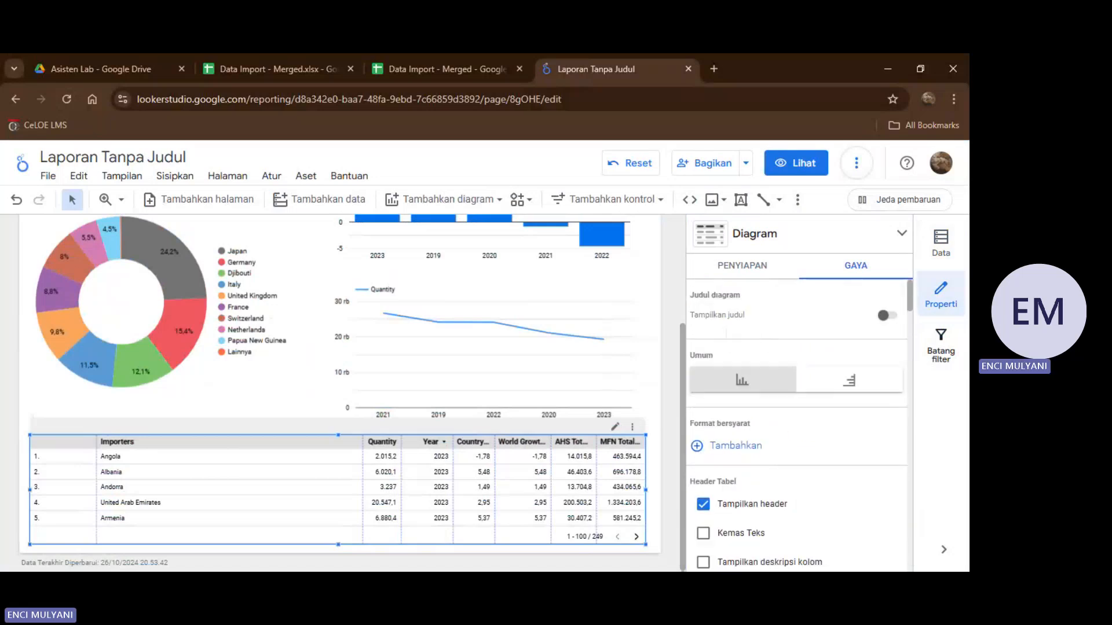
{"action": "scroll", "coordinate": [831, 362], "scroll_direction": "down", "scroll_amount": 4}
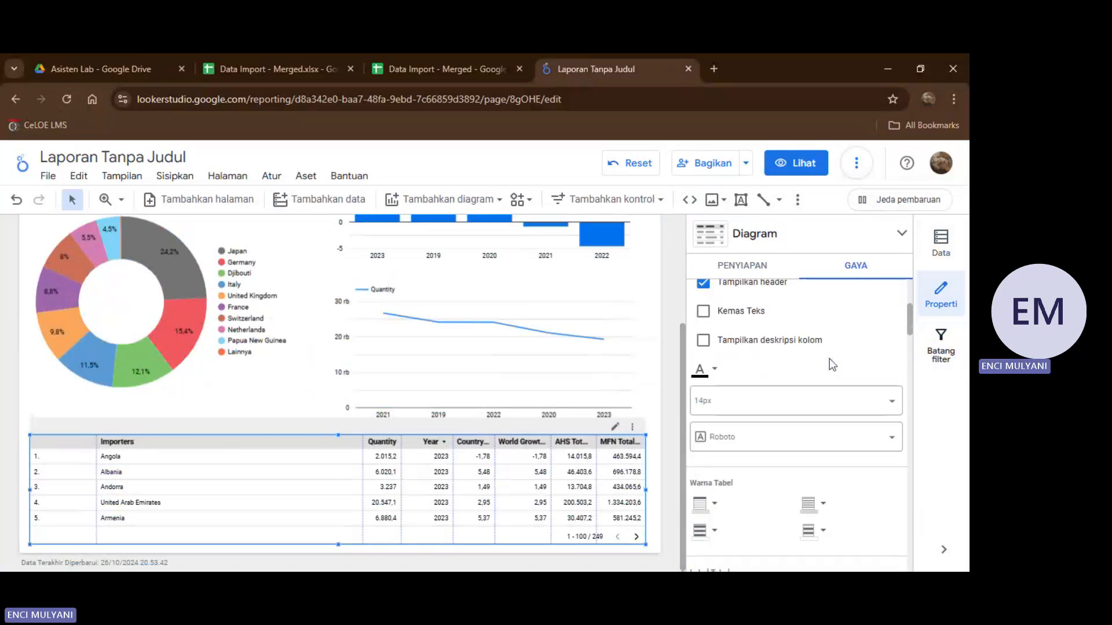
Narrow the table's Importers column and distribute the freed width among the Quantity, Year, Country Growth (%), World Growth (%), AHS Total and MFN Total columns.
{"action": "scroll", "coordinate": [785, 385], "scroll_direction": "down", "scroll_amount": 1}
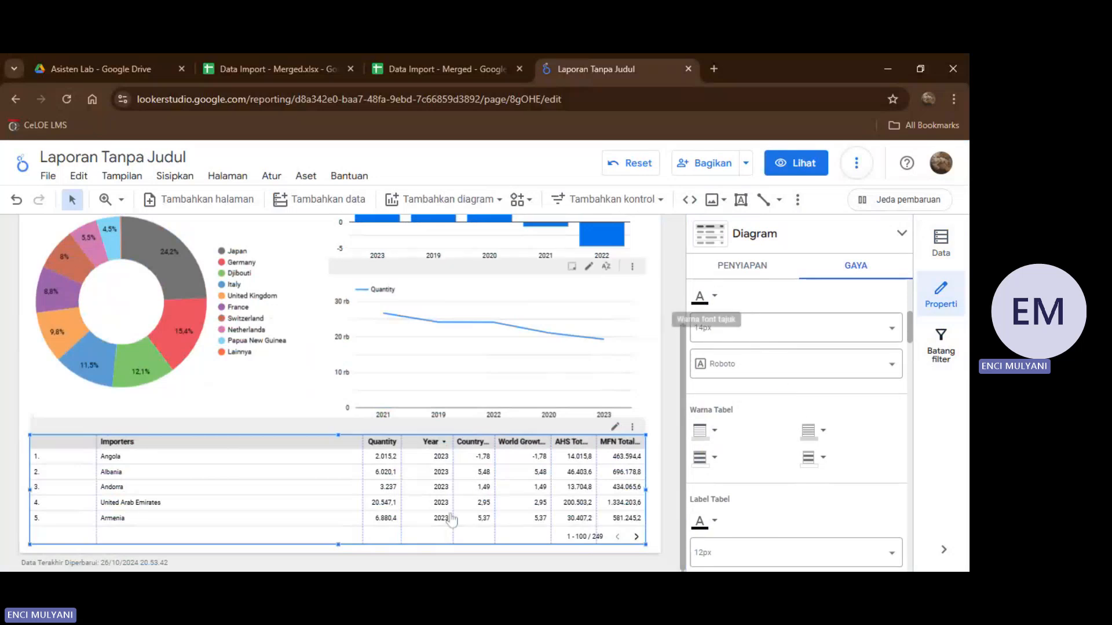
{"action": "left_click_drag", "start_coordinate": [362, 484], "coordinate": [231, 484]}
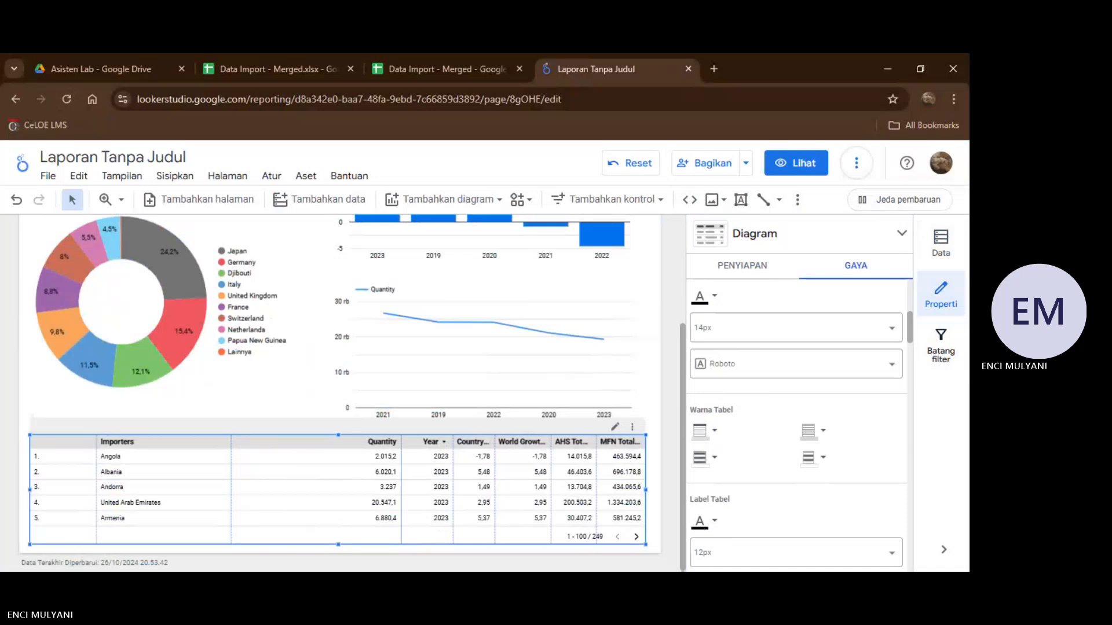
{"action": "left_click_drag", "start_coordinate": [401, 484], "coordinate": [311, 484]}
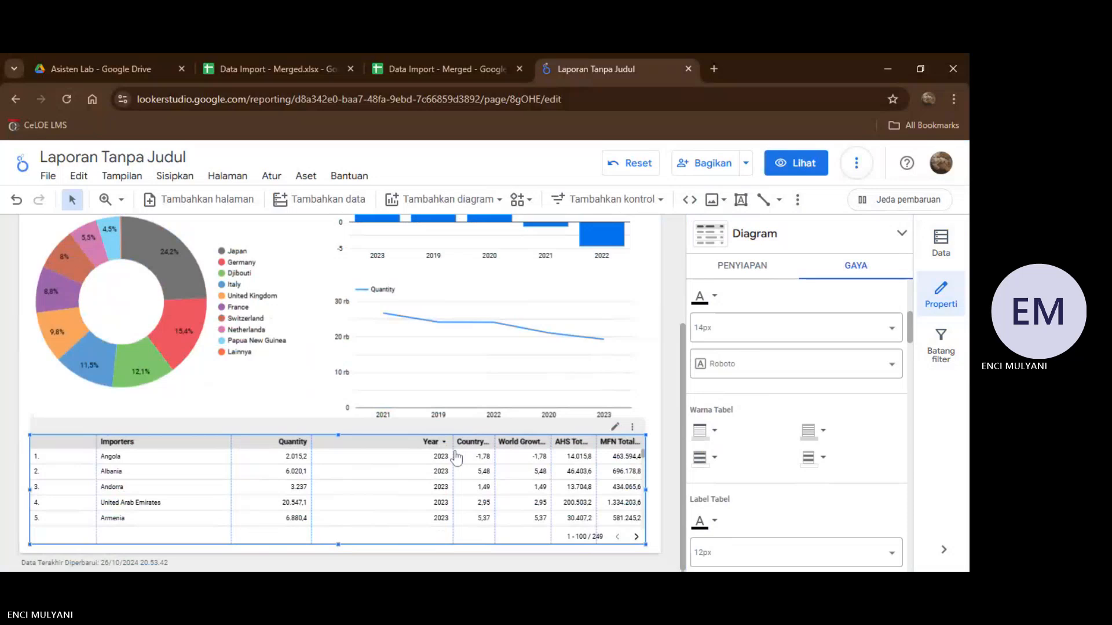
{"action": "left_click_drag", "start_coordinate": [457, 458], "coordinate": [375, 458]}
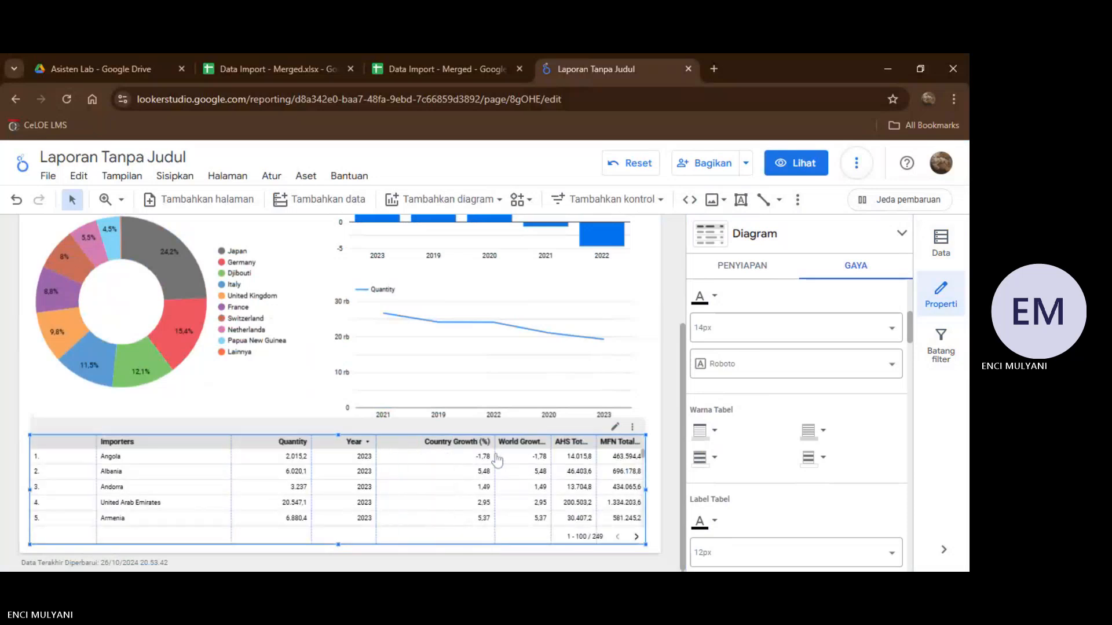
{"action": "left_click_drag", "start_coordinate": [496, 459], "coordinate": [453, 459]}
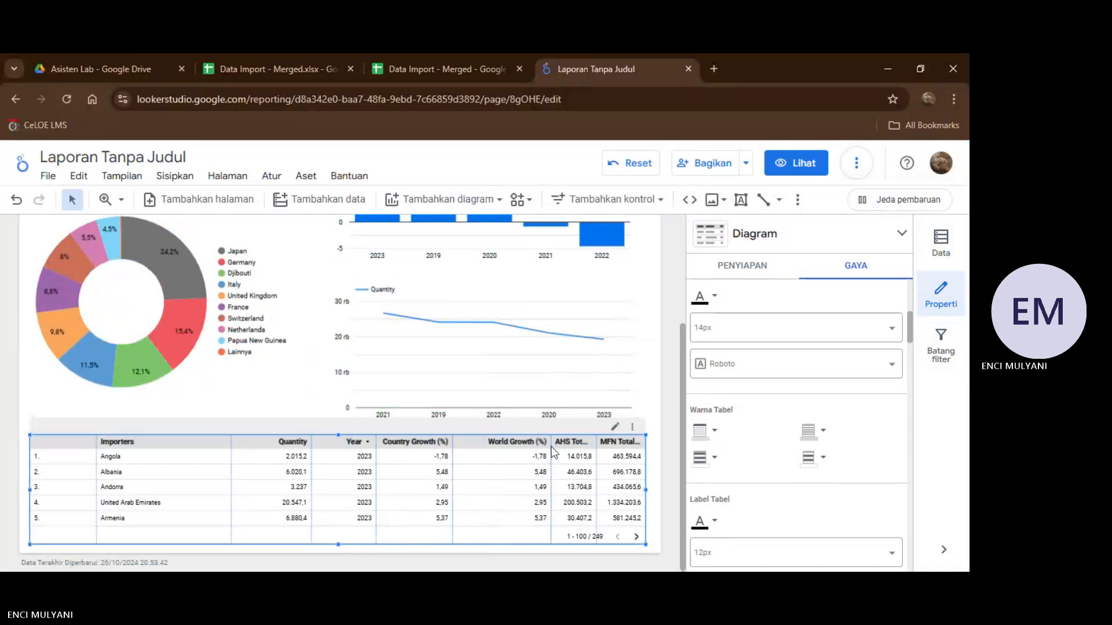
{"action": "left_click_drag", "start_coordinate": [550, 447], "coordinate": [521, 457]}
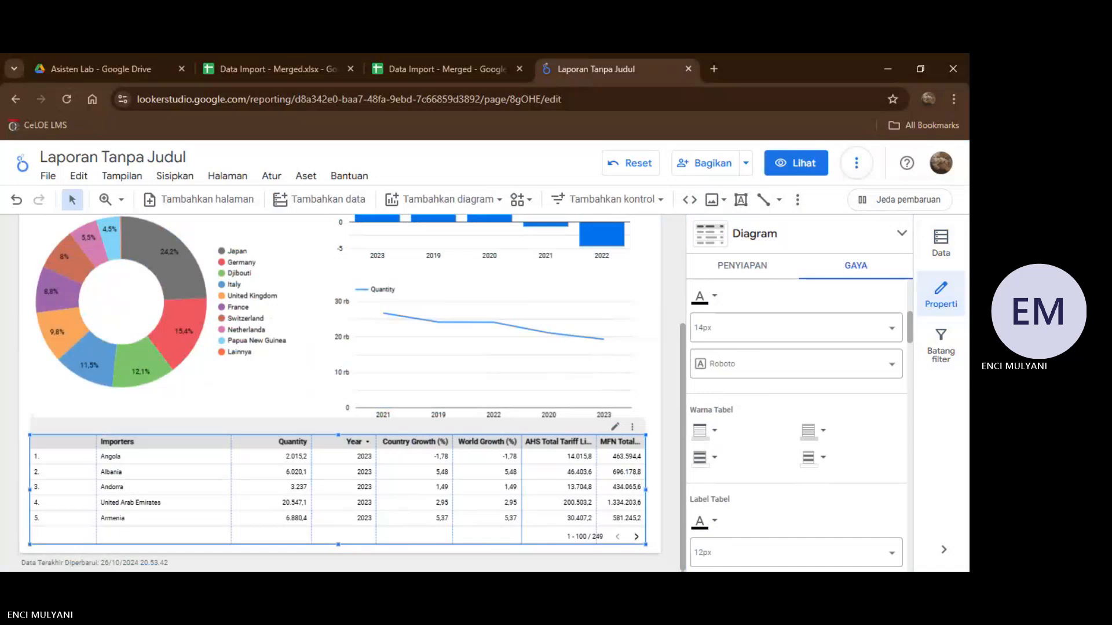
{"action": "left_click_drag", "start_coordinate": [600, 450], "coordinate": [581, 449]}
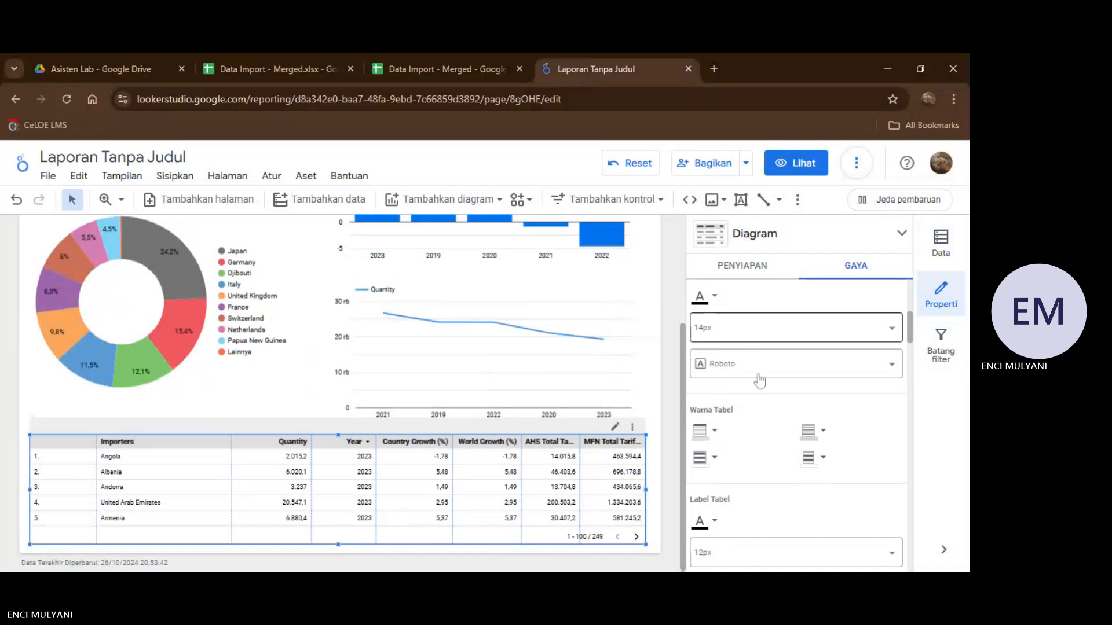
{"action": "scroll", "coordinate": [793, 364], "scroll_direction": "down", "scroll_amount": 2}
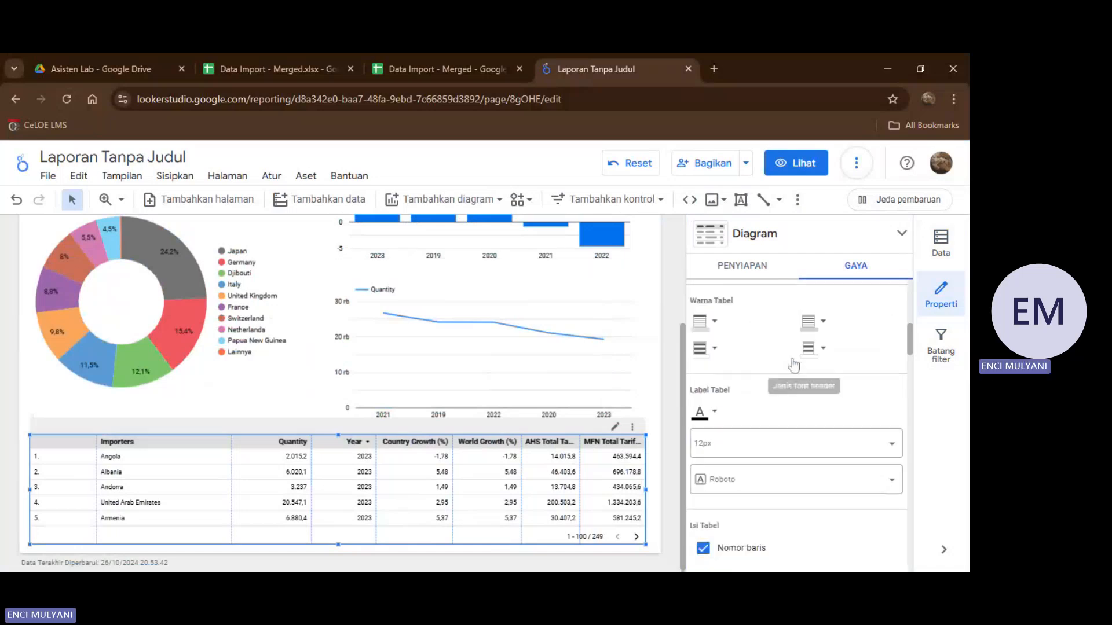
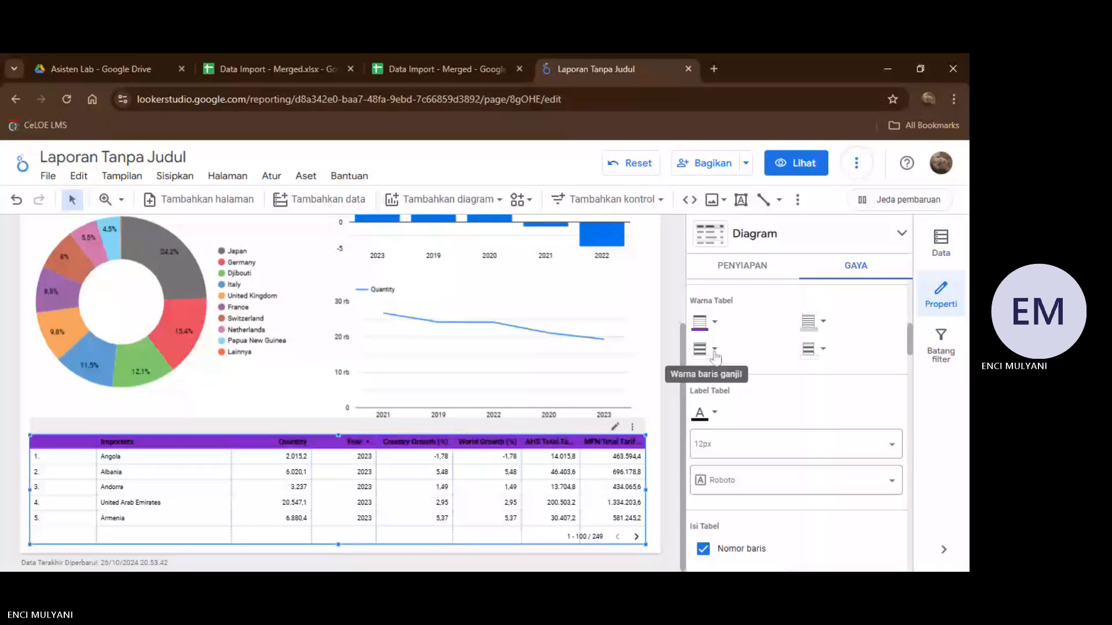
Set the Importers table's odd rows to white and its even rows to a lighter purple than the header.
{"action": "left_click", "coordinate": [714, 350]}
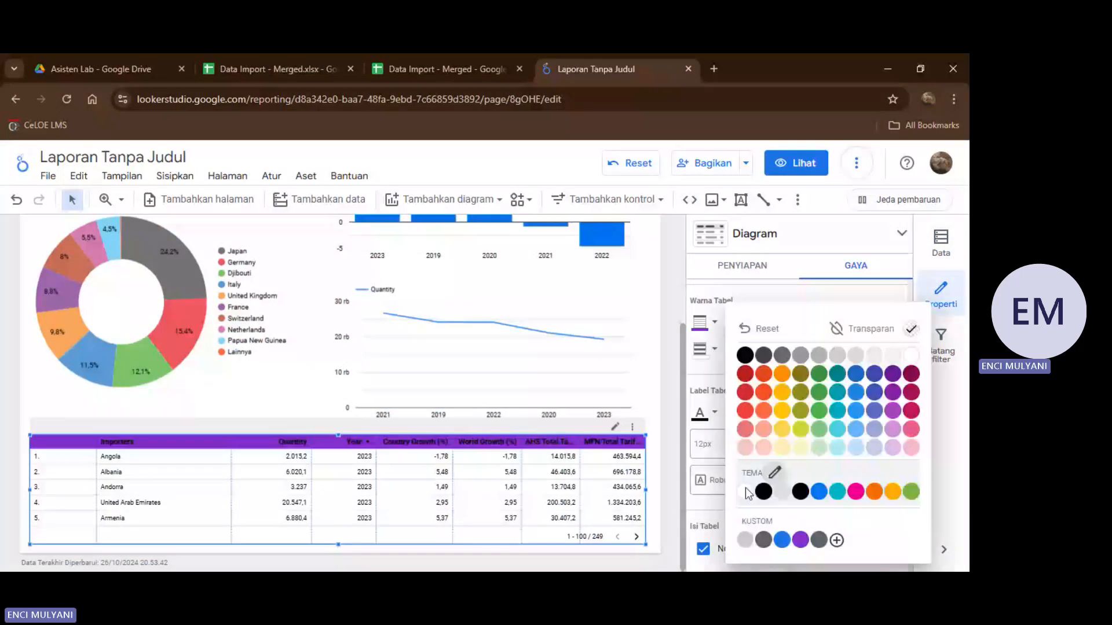
{"action": "left_click", "coordinate": [746, 492]}
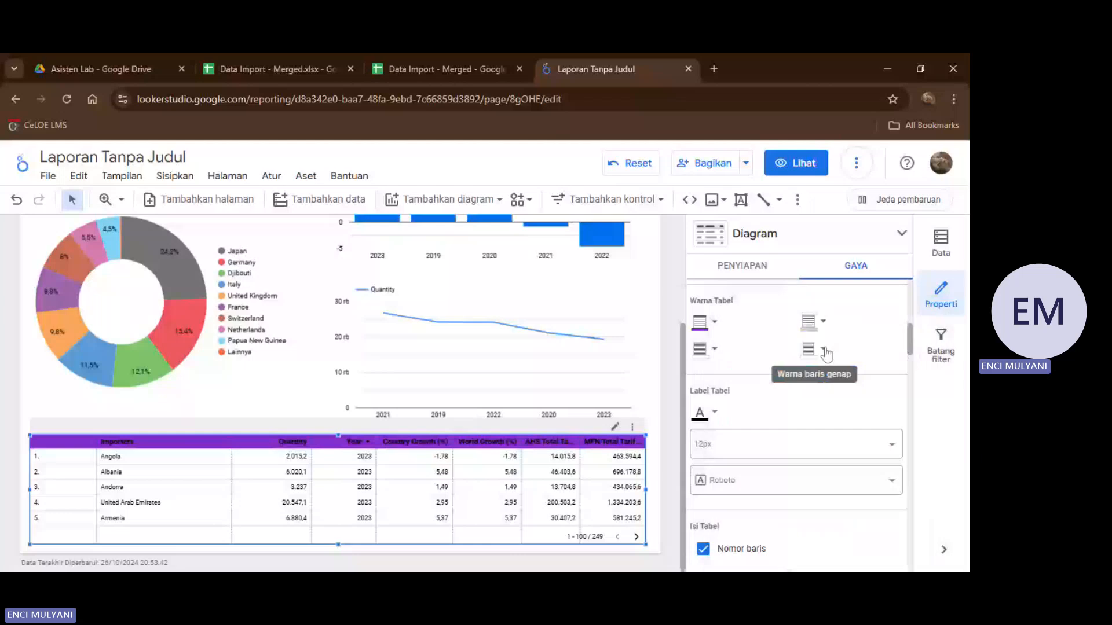
{"action": "left_click", "coordinate": [824, 351]}
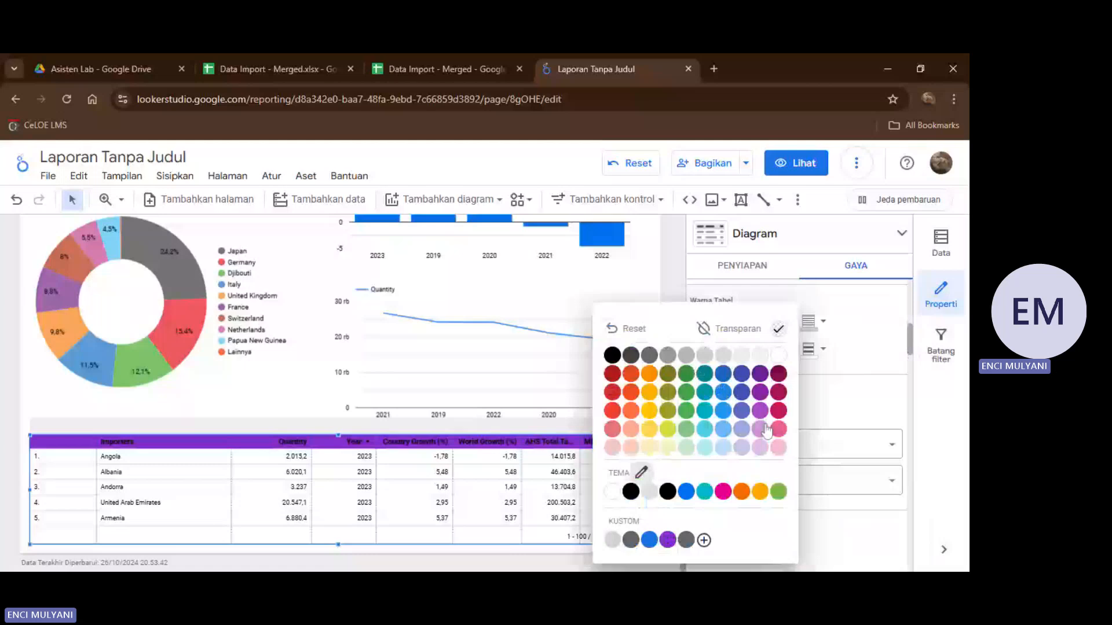
{"action": "left_click", "coordinate": [763, 429]}
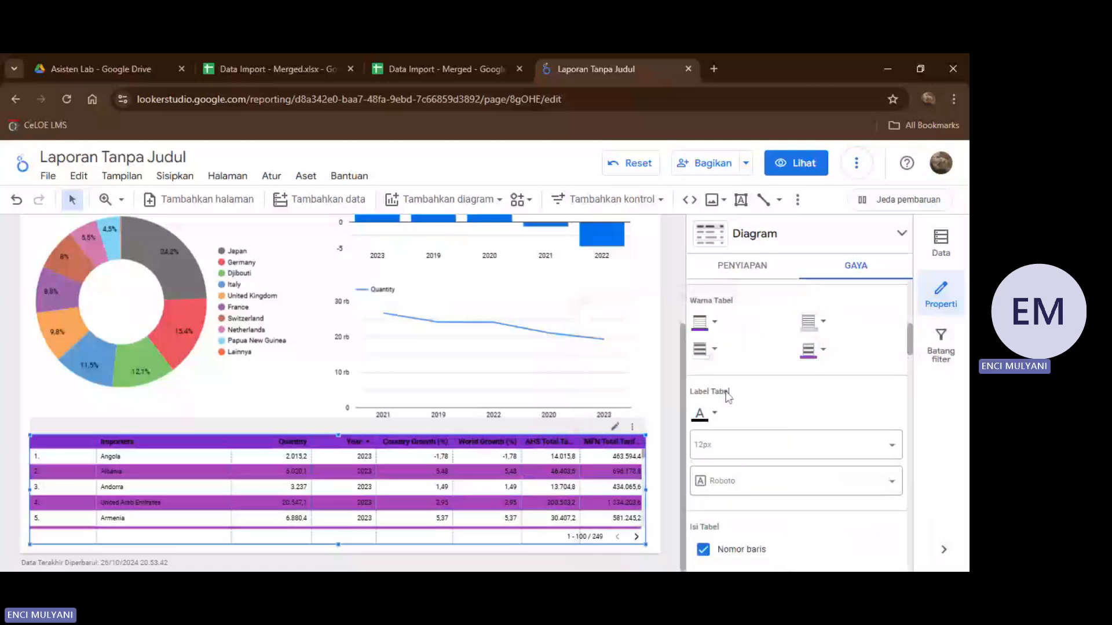
{"action": "scroll", "coordinate": [728, 396], "scroll_direction": "down", "scroll_amount": 4}
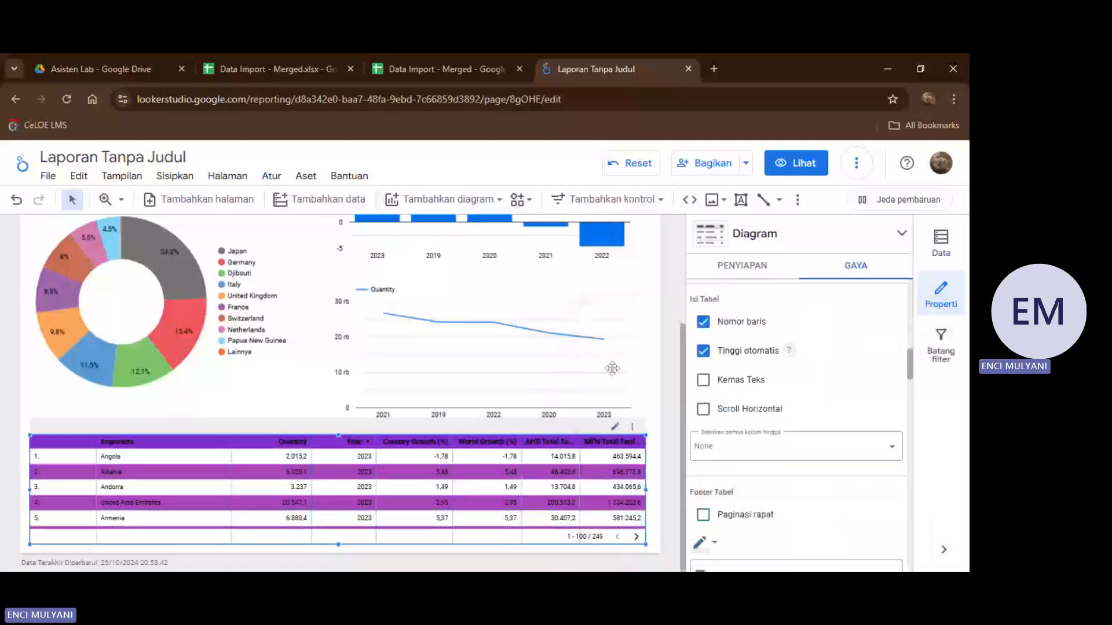
Change the Quantity line chart's series color to the custom purple used for the table header.
{"action": "left_click", "coordinate": [615, 282]}
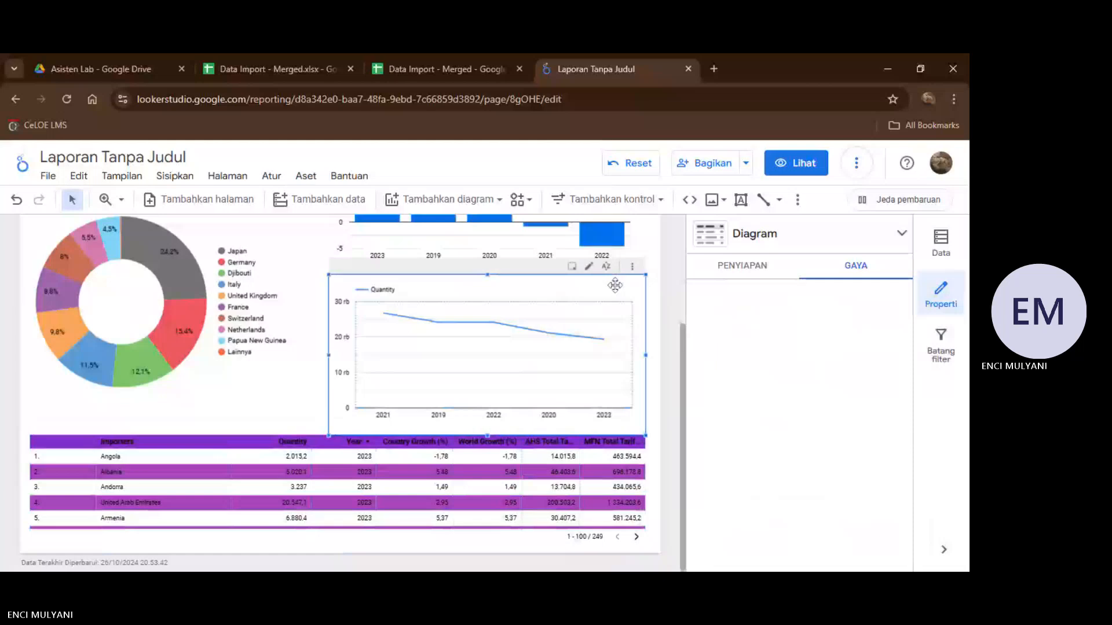
{"action": "scroll", "coordinate": [784, 340], "scroll_direction": "down", "scroll_amount": 2}
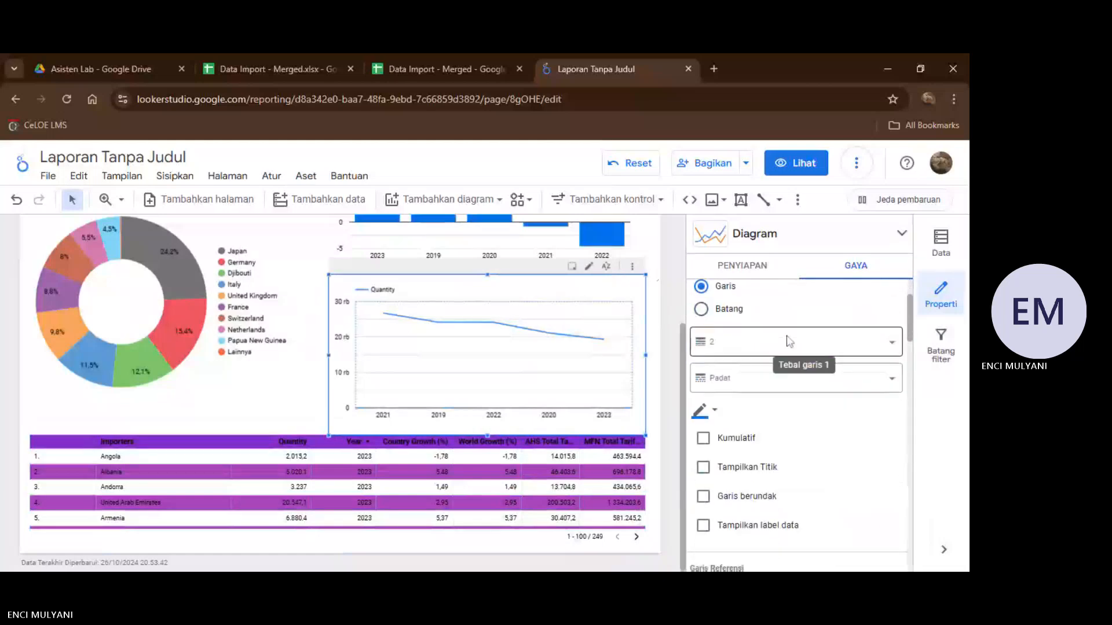
{"action": "scroll", "coordinate": [789, 342], "scroll_direction": "down", "scroll_amount": 2}
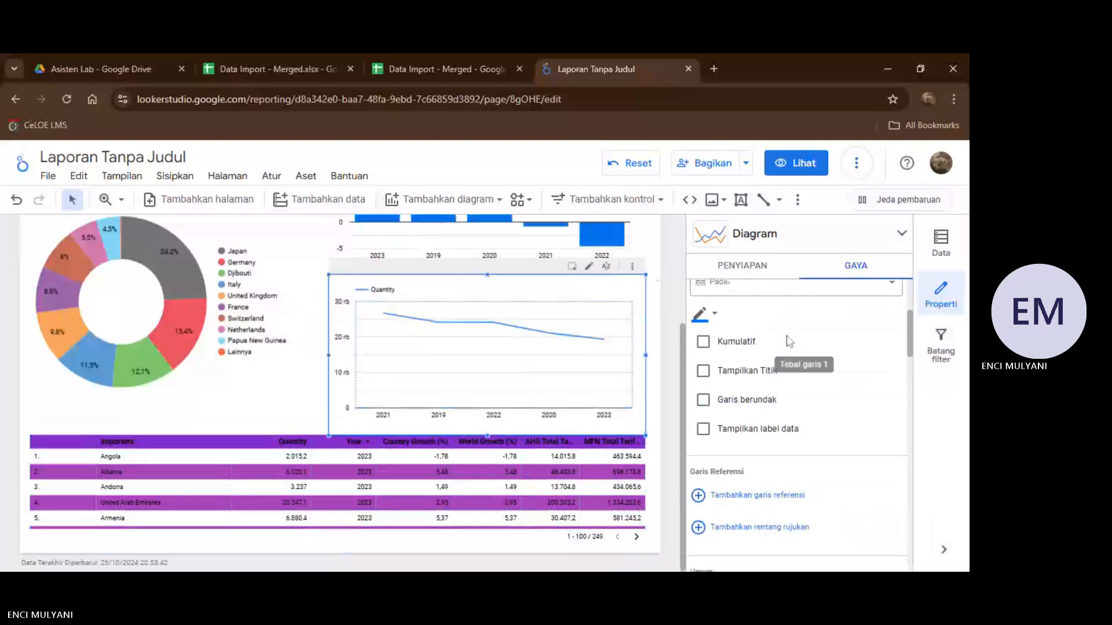
{"action": "left_click", "coordinate": [716, 319]}
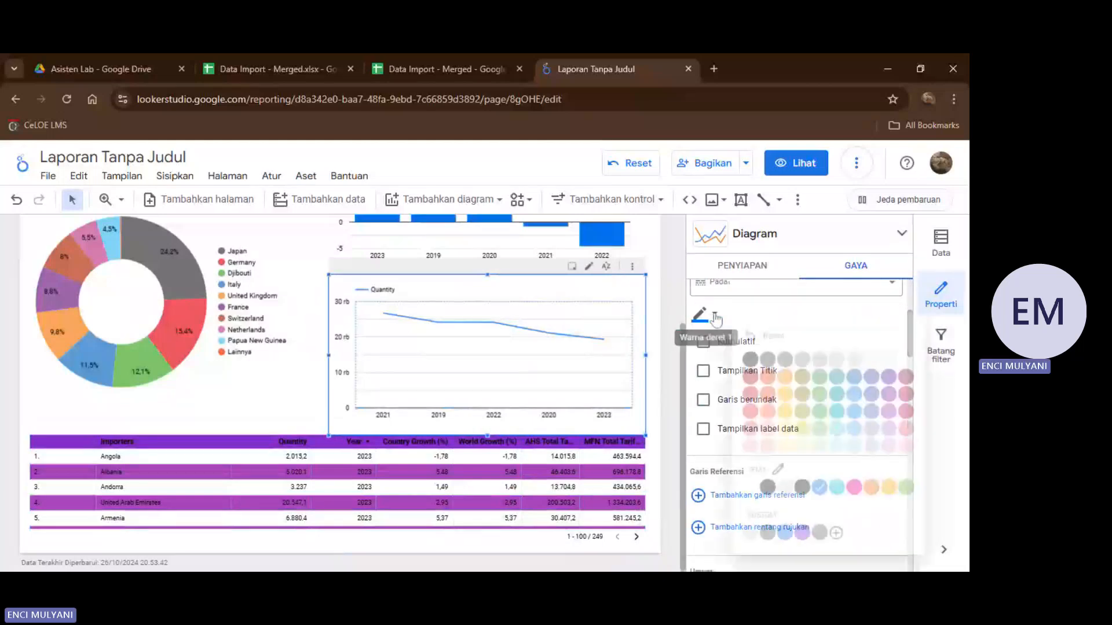
{"action": "left_click", "coordinate": [799, 541]}
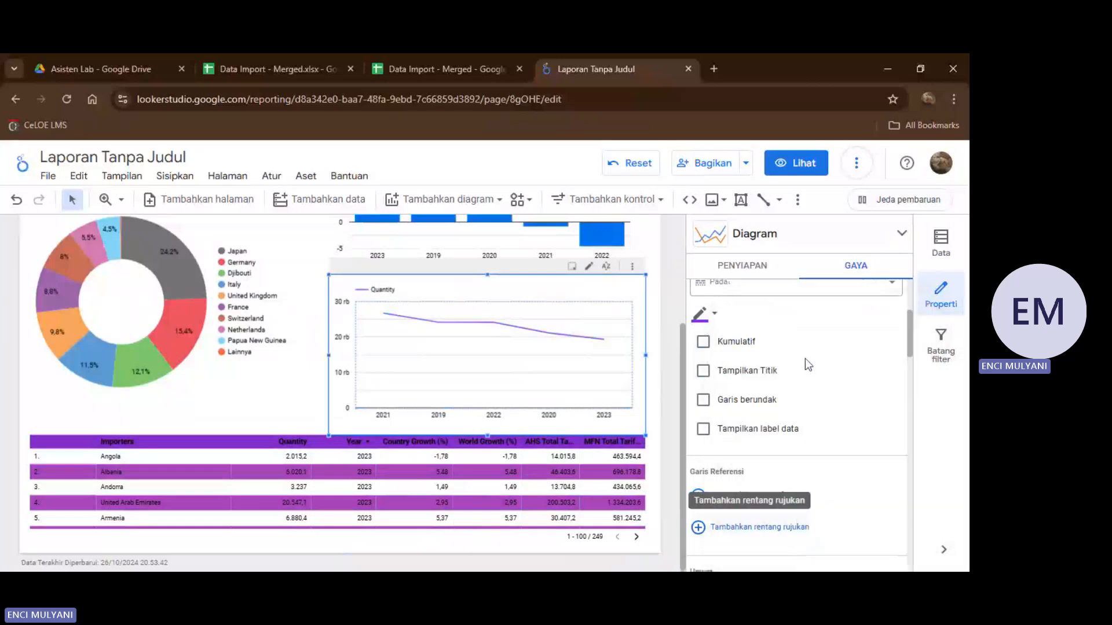
{"action": "scroll", "coordinate": [805, 359], "scroll_direction": "down", "scroll_amount": 2}
{"action": "scroll", "coordinate": [577, 378], "scroll_direction": "up", "scroll_amount": 1}
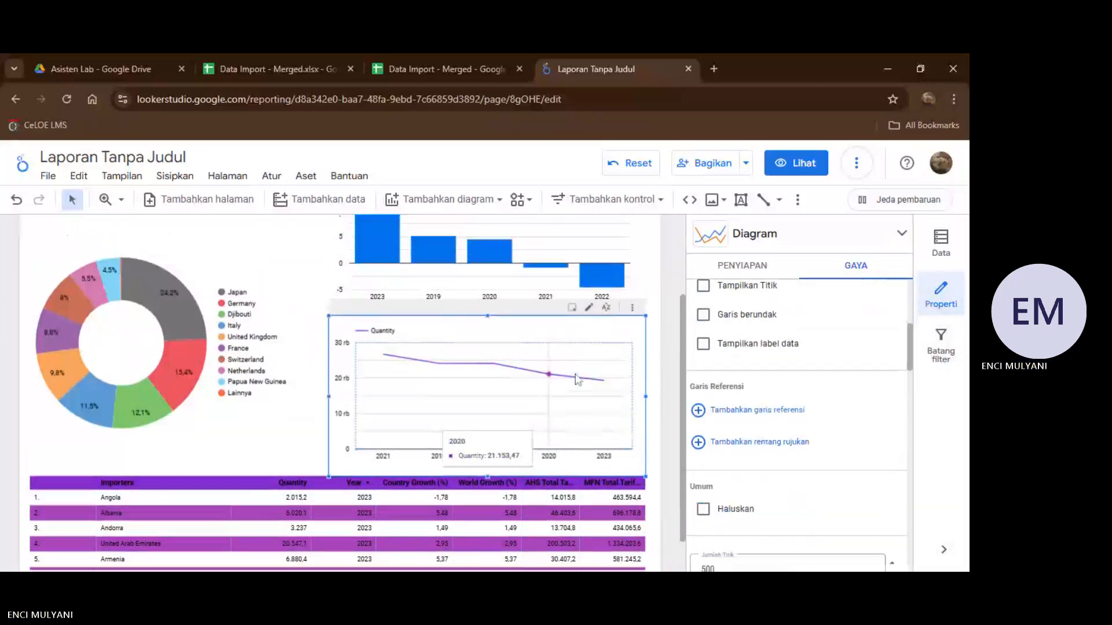
Color the donut chart by single color (Satu warna) using the custom purple.
{"action": "scroll", "coordinate": [294, 365], "scroll_direction": "up", "scroll_amount": 1}
{"action": "scroll", "coordinate": [294, 366], "scroll_direction": "up", "scroll_amount": 1}
{"action": "left_click", "coordinate": [253, 295]}
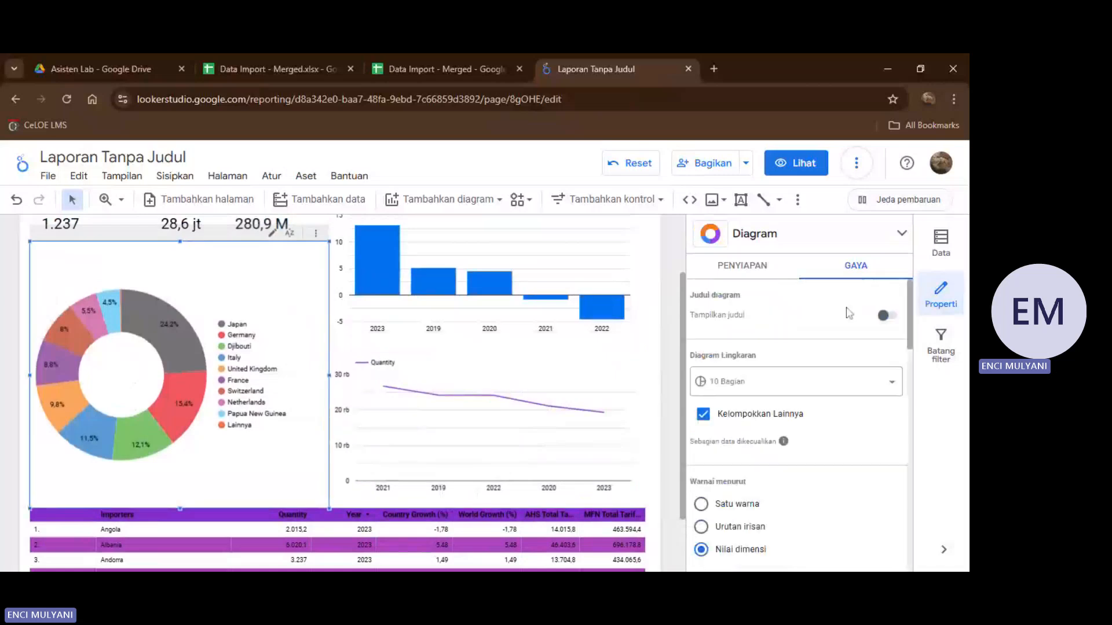
{"action": "scroll", "coordinate": [839, 339], "scroll_direction": "down", "scroll_amount": 3}
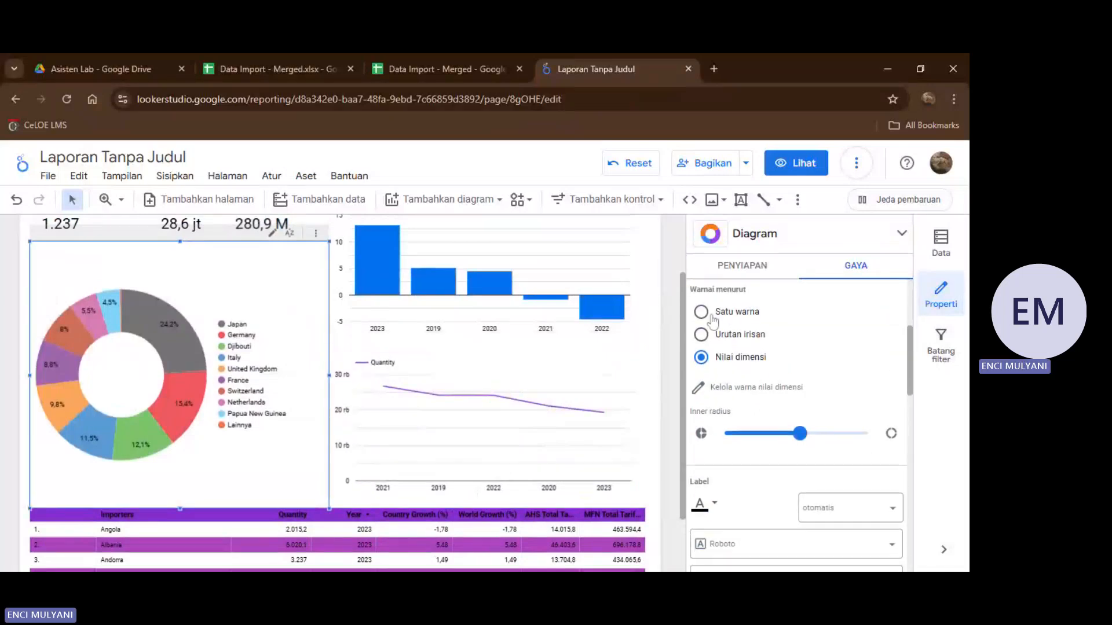
{"action": "left_click", "coordinate": [701, 315]}
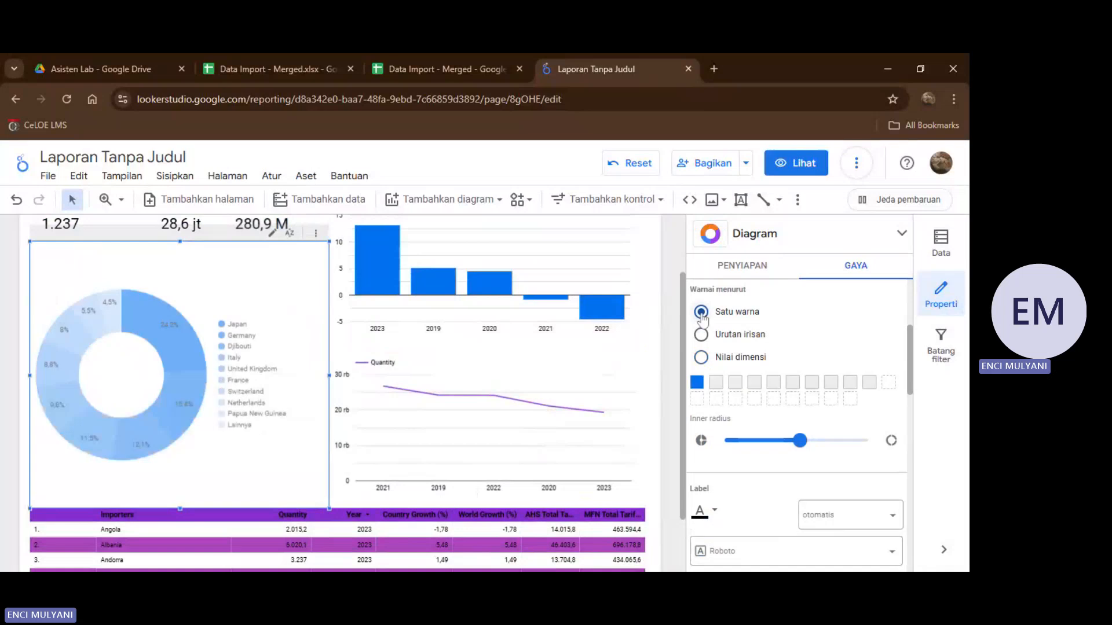
{"action": "left_click", "coordinate": [698, 384]}
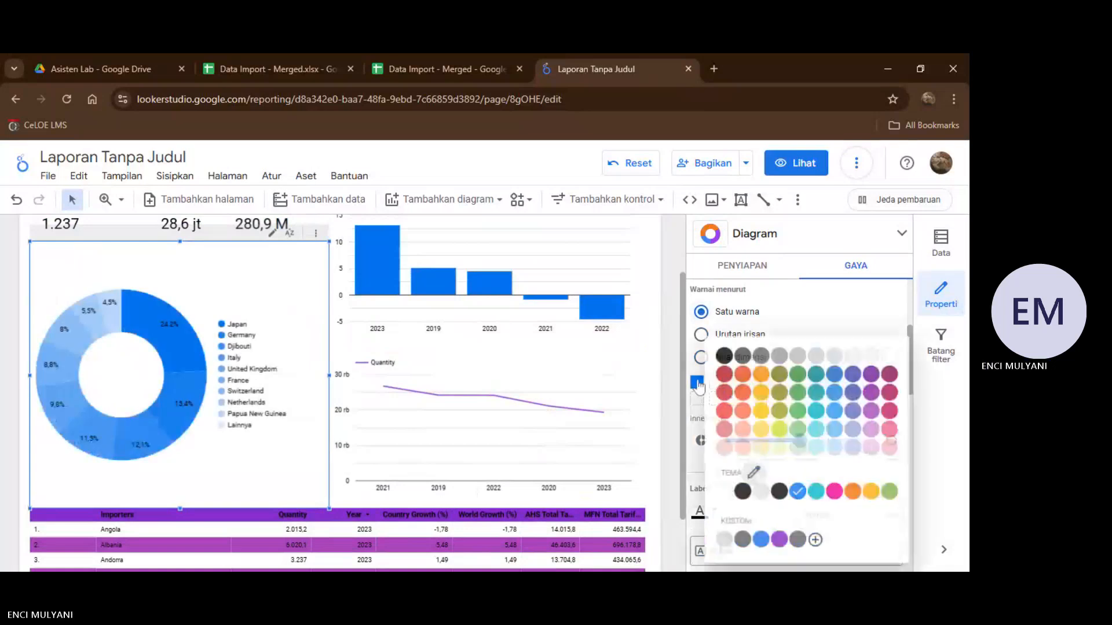
{"action": "left_click", "coordinate": [780, 541]}
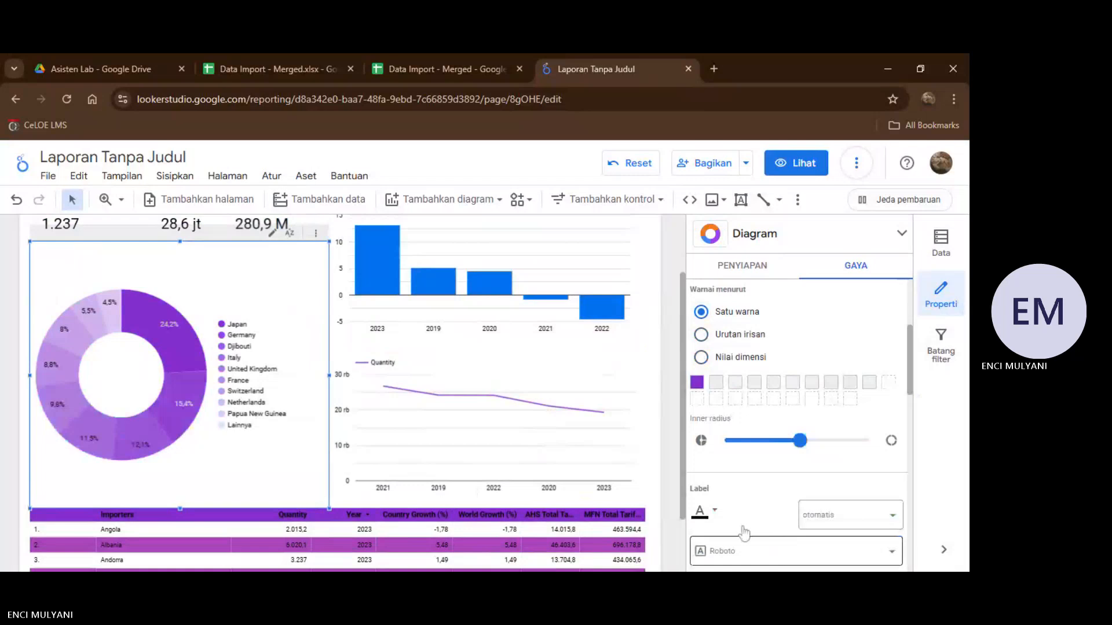
Change the World Growth (%) column chart's bar color to the custom purple.
{"action": "scroll", "coordinate": [538, 479], "scroll_direction": "up", "scroll_amount": 1}
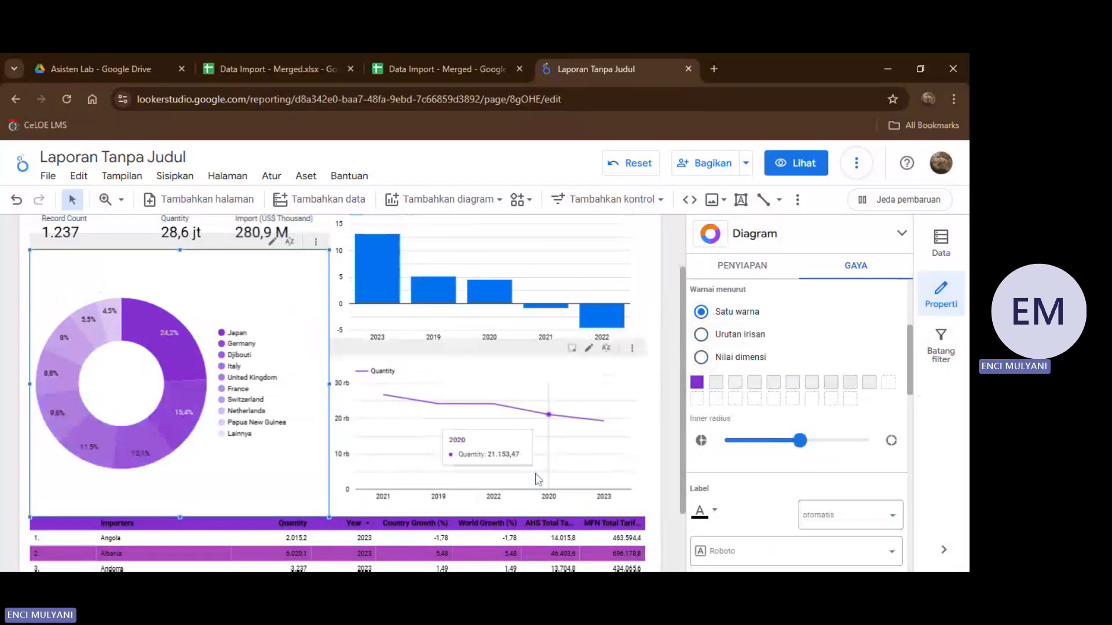
{"action": "scroll", "coordinate": [539, 479], "scroll_direction": "up", "scroll_amount": 2}
{"action": "left_click", "coordinate": [469, 285]}
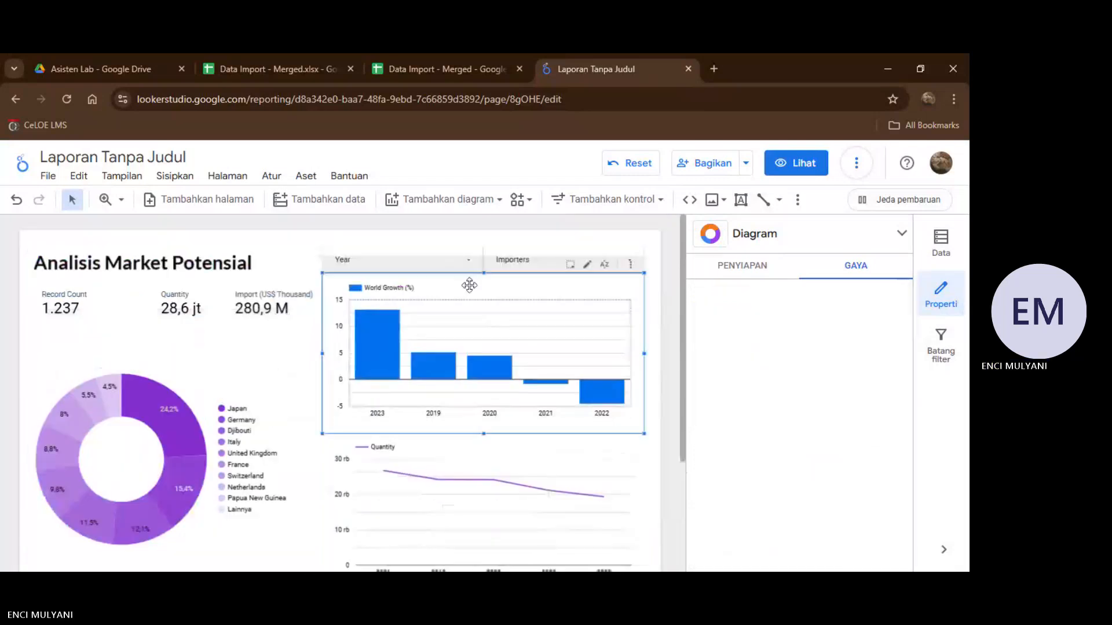
{"action": "scroll", "coordinate": [776, 347], "scroll_direction": "down", "scroll_amount": 4}
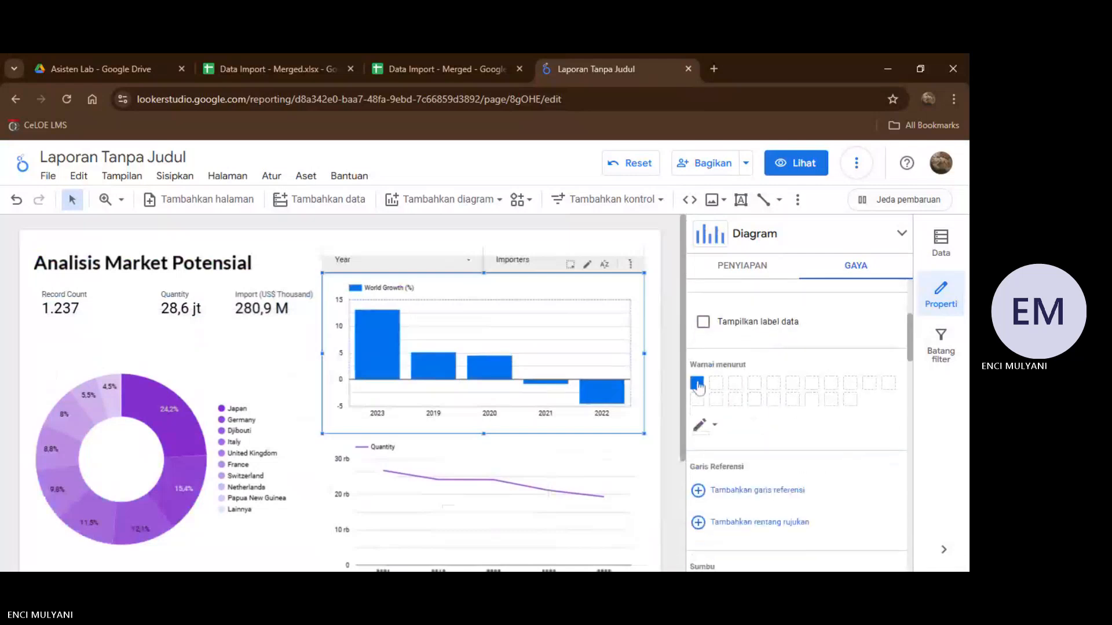
{"action": "left_click", "coordinate": [698, 383]}
{"action": "left_click", "coordinate": [780, 540]}
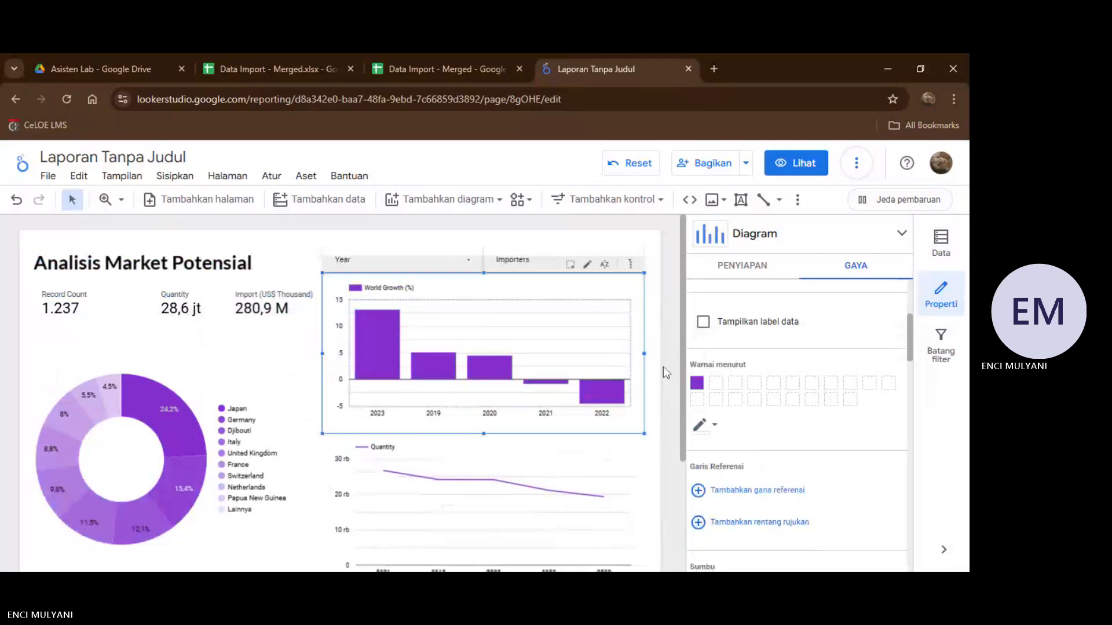
{"action": "scroll", "coordinate": [663, 366], "scroll_direction": "down", "scroll_amount": 3}
{"action": "scroll", "coordinate": [662, 366], "scroll_direction": "up", "scroll_amount": 3}
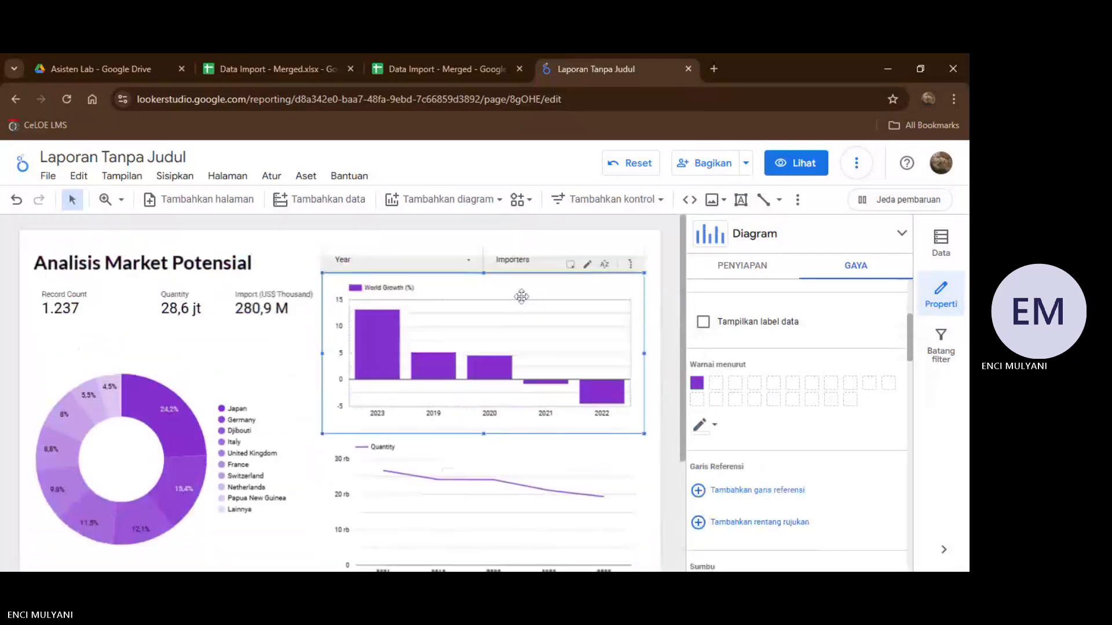
Lower the upper edge of the World Growth (%) chart to leave a small gap beneath the Year and Importers filters.
{"action": "left_click_drag", "start_coordinate": [484, 273], "coordinate": [485, 294]}
{"action": "left_click_drag", "start_coordinate": [484, 291], "coordinate": [484, 285]}
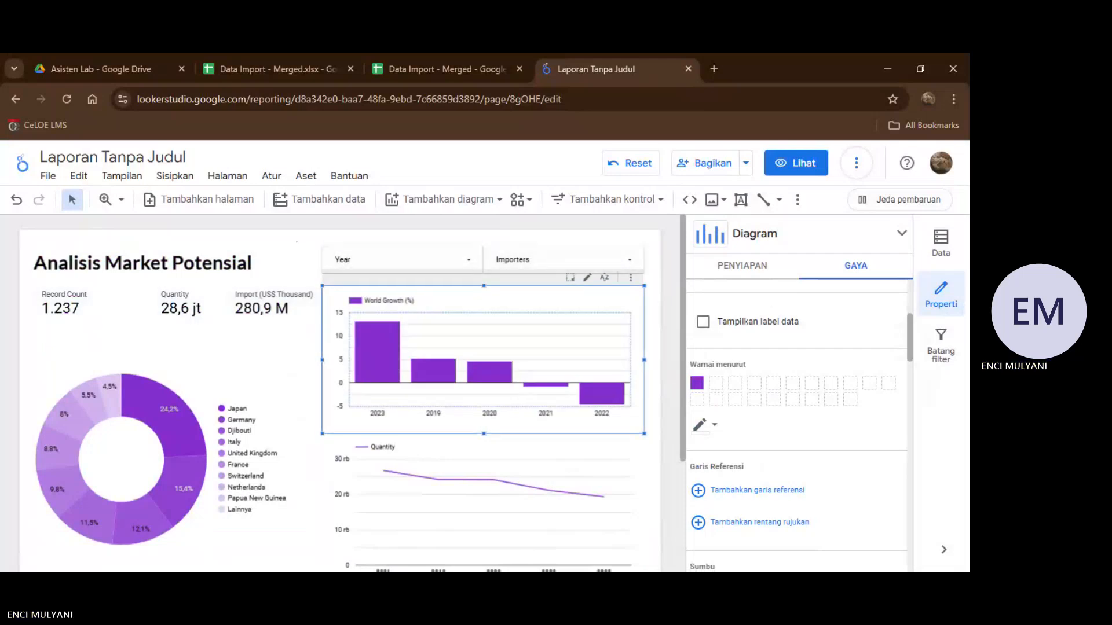
{"action": "left_click", "coordinate": [297, 242]}
Fill the Year filter control's background with the custom purple in its style settings (Gaya).
{"action": "left_click", "coordinate": [350, 259]}
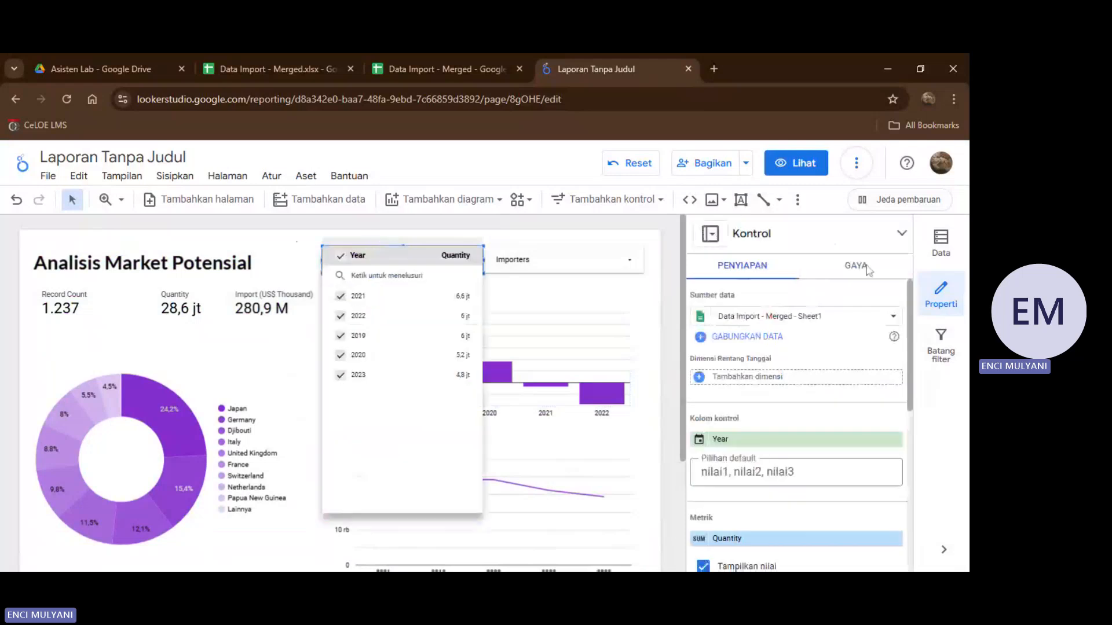
{"action": "left_click", "coordinate": [868, 270]}
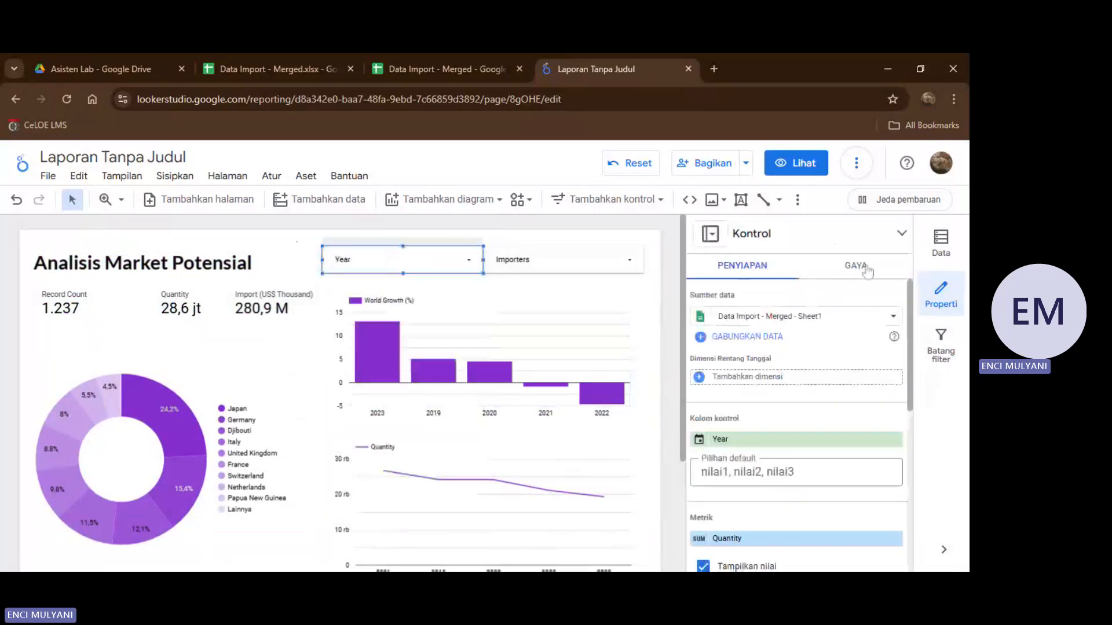
{"action": "left_click", "coordinate": [867, 269]}
{"action": "scroll", "coordinate": [786, 328], "scroll_direction": "down", "scroll_amount": 5}
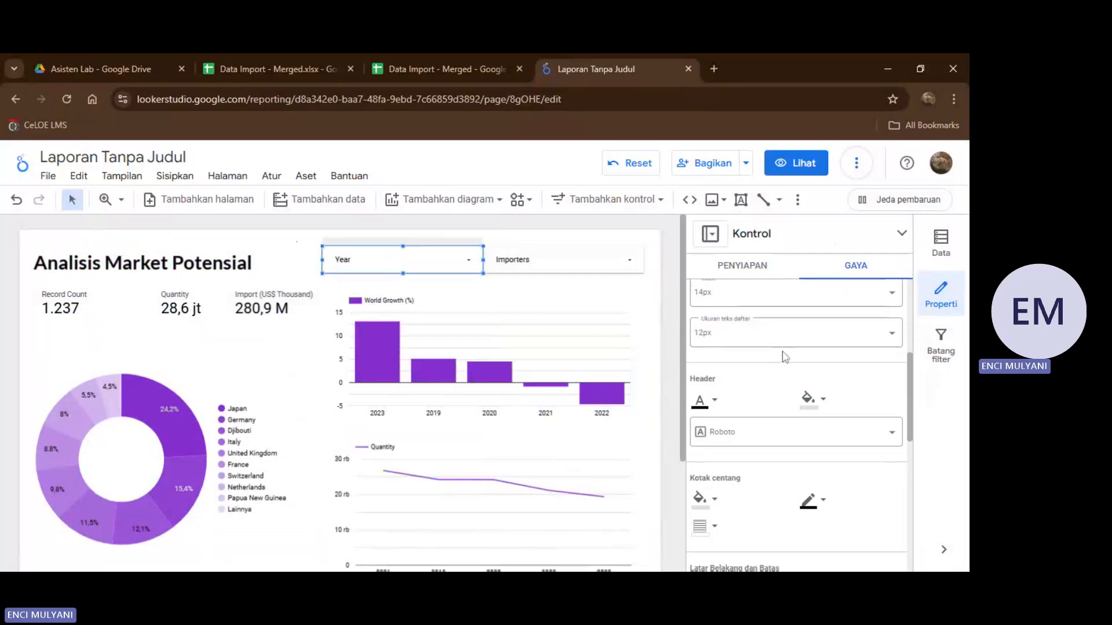
{"action": "scroll", "coordinate": [770, 385], "scroll_direction": "down", "scroll_amount": 1}
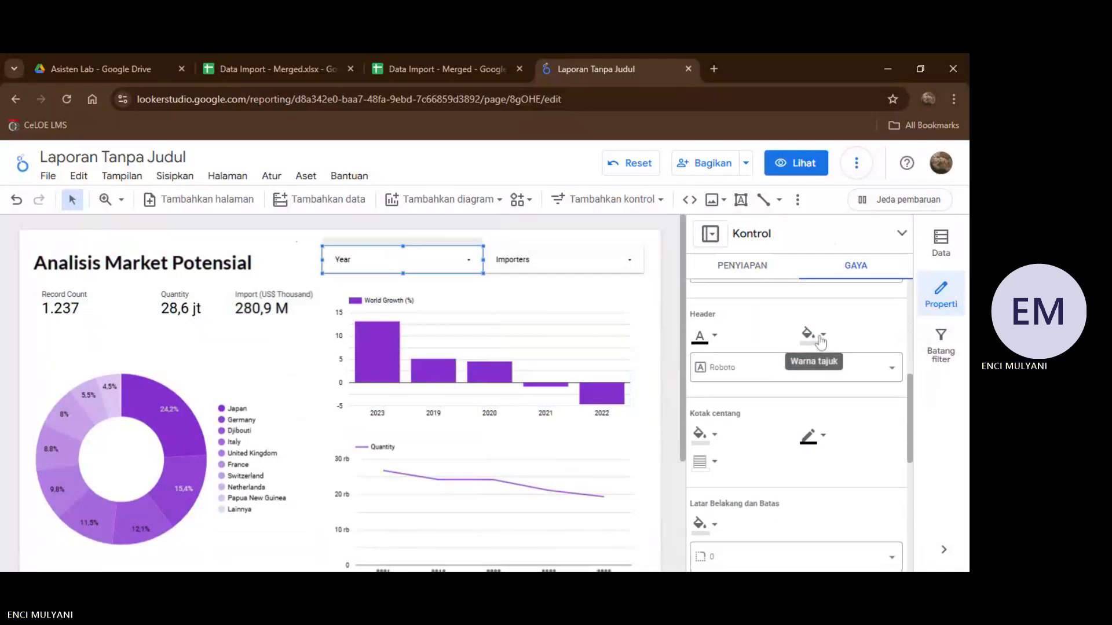
{"action": "scroll", "coordinate": [820, 342], "scroll_direction": "down", "scroll_amount": 3}
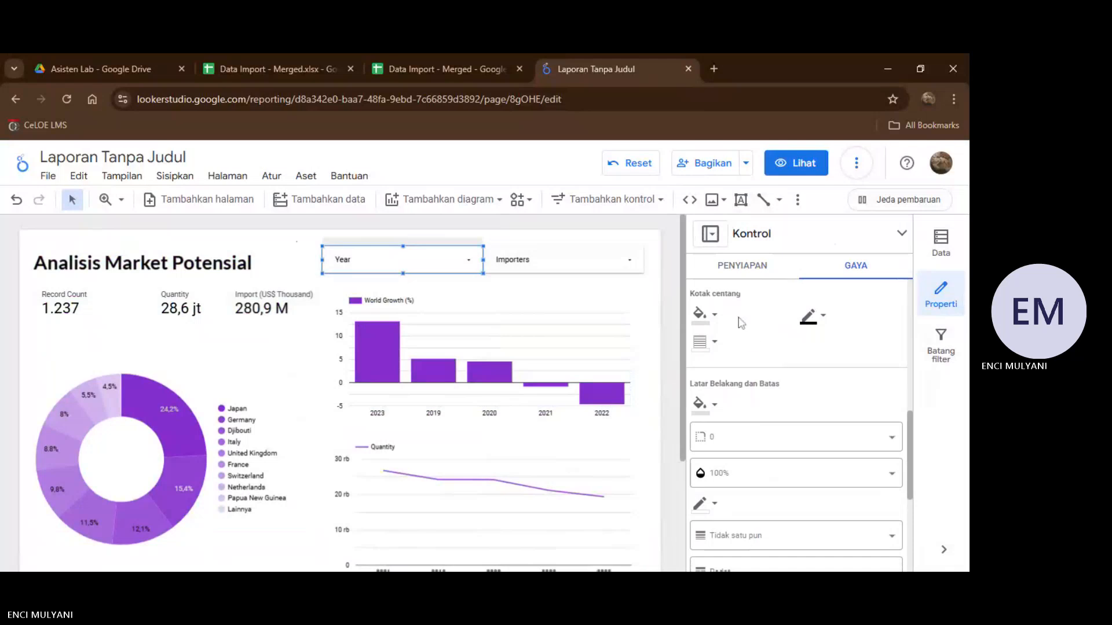
{"action": "scroll", "coordinate": [738, 323], "scroll_direction": "down", "scroll_amount": 1}
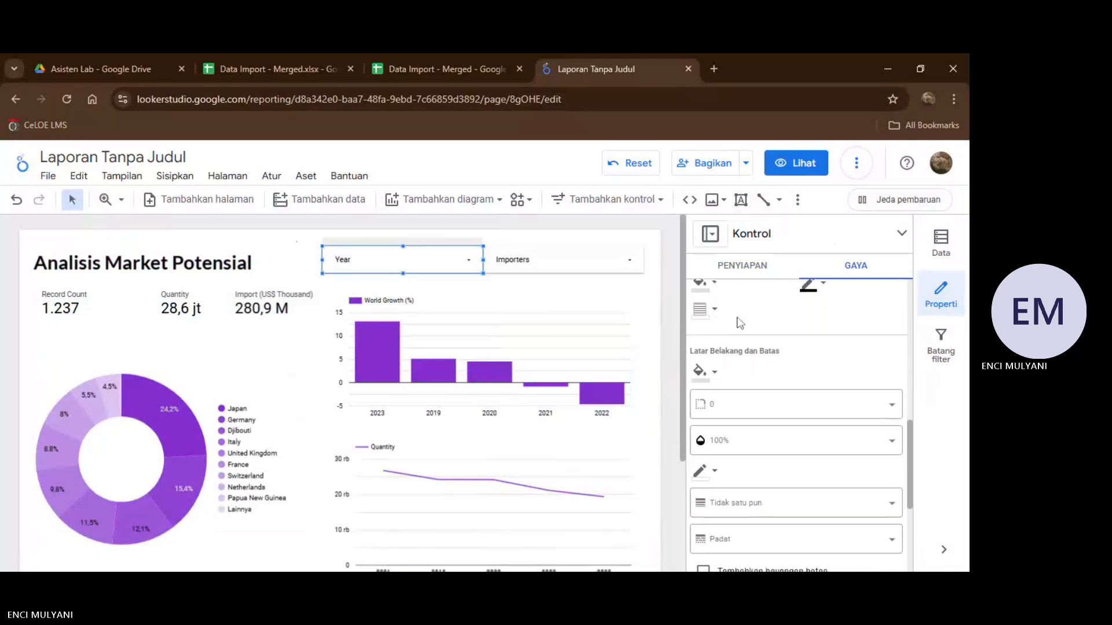
{"action": "left_click", "coordinate": [717, 375]}
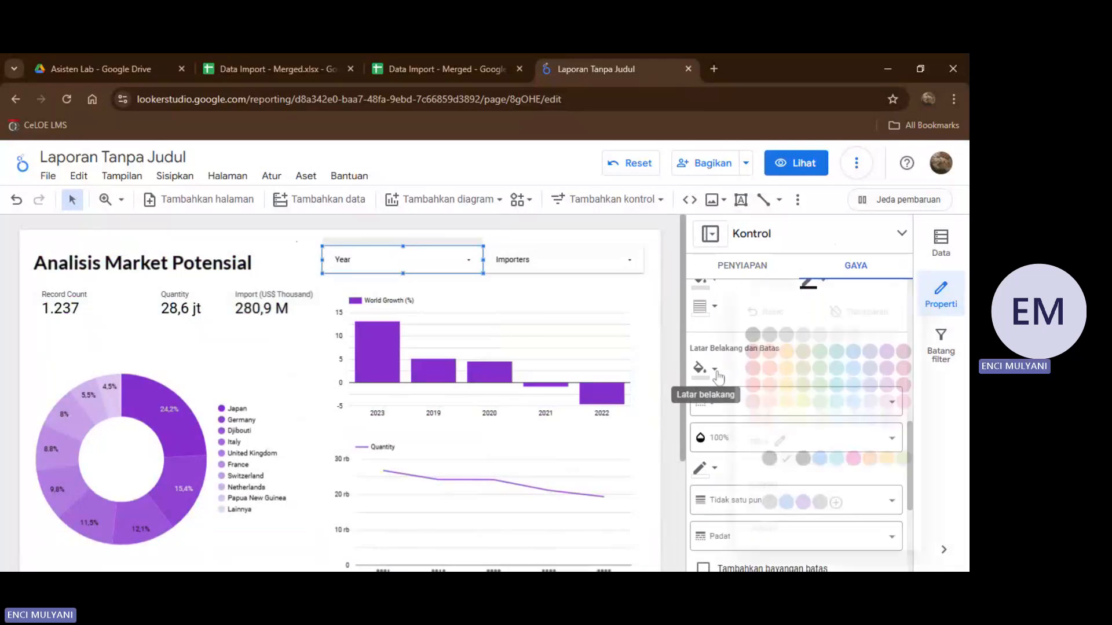
{"action": "left_click", "coordinate": [801, 512]}
Set the Year filter control's border color to the custom purple.
{"action": "scroll", "coordinate": [763, 336], "scroll_direction": "down", "scroll_amount": 3}
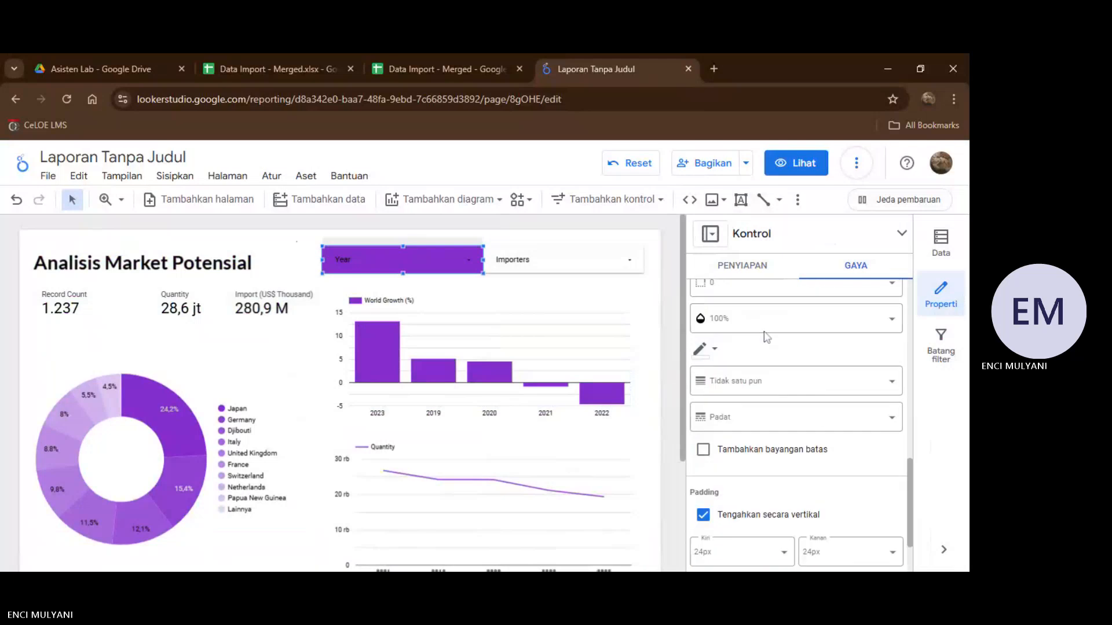
{"action": "left_click", "coordinate": [717, 352]}
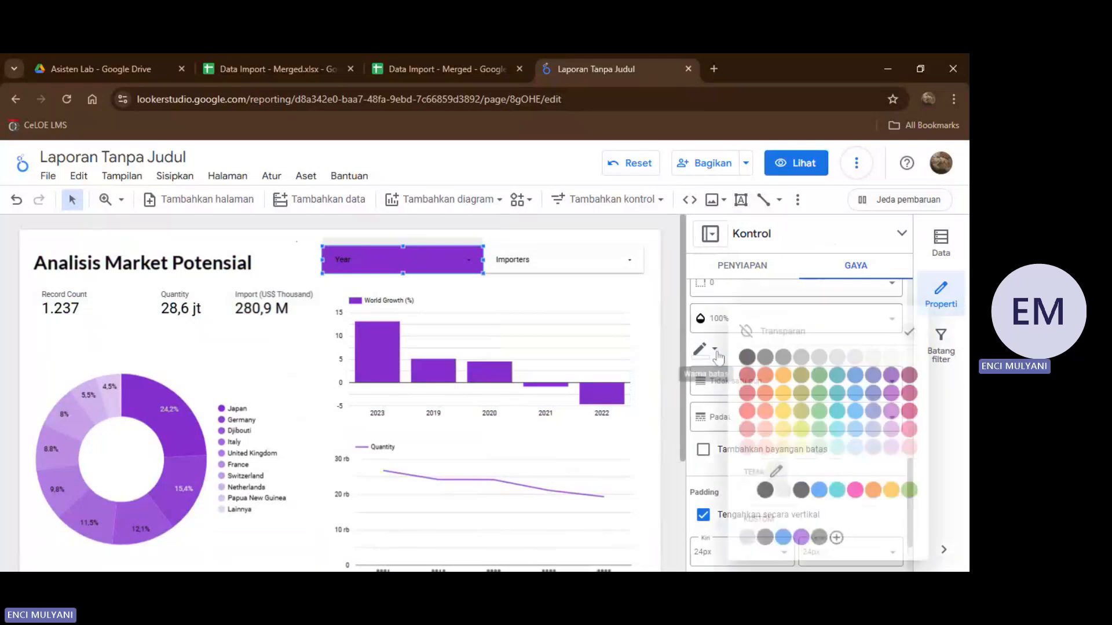
{"action": "left_click", "coordinate": [800, 540]}
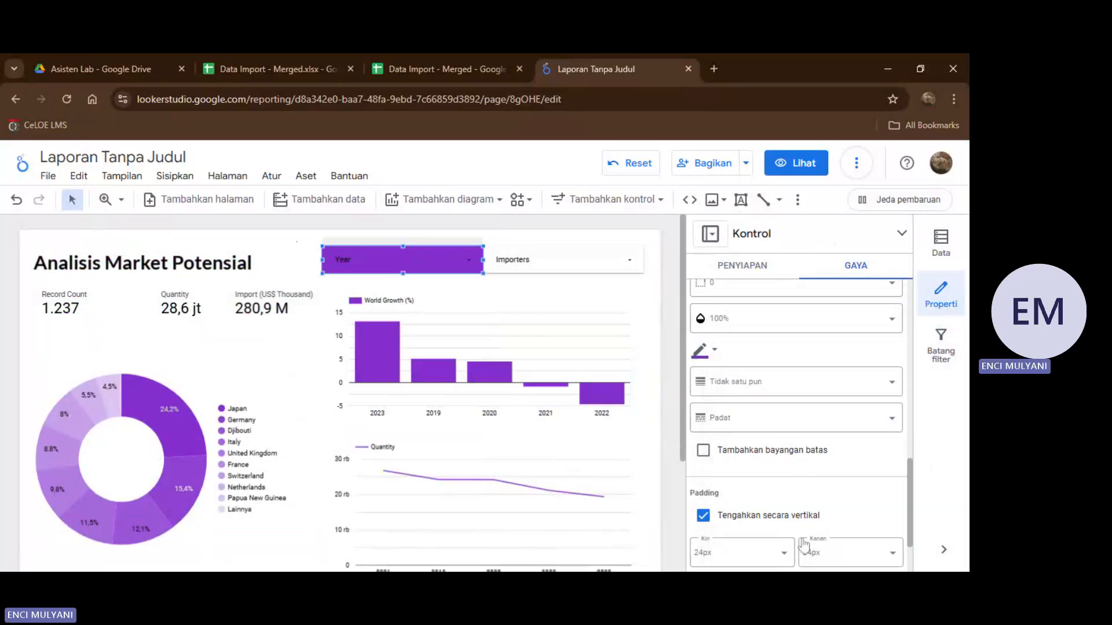
Fill the Importers filter control's background with the custom purple in its style settings (Gaya).
{"action": "left_click", "coordinate": [600, 256]}
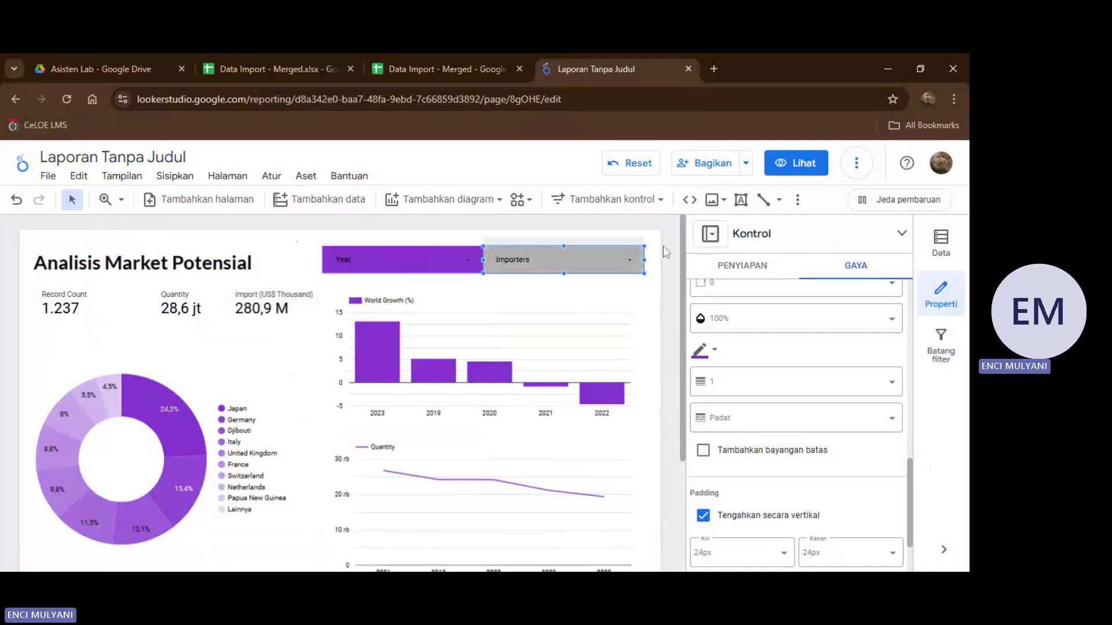
{"action": "left_click", "coordinate": [563, 259]}
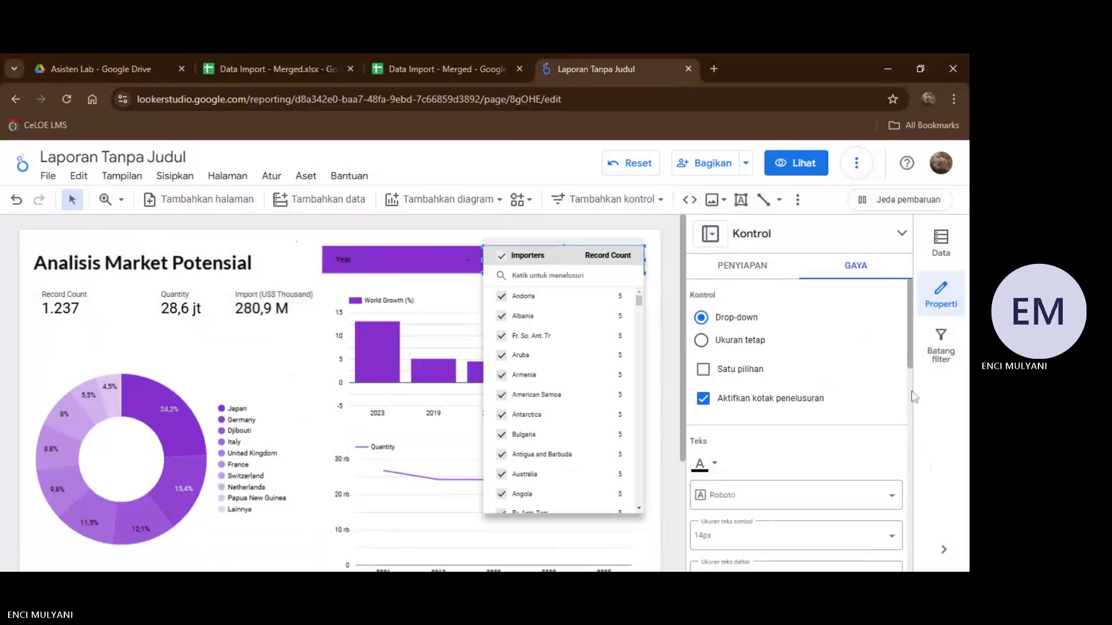
{"action": "scroll", "coordinate": [904, 340], "scroll_direction": "down", "scroll_amount": 4}
{"action": "scroll", "coordinate": [874, 479], "scroll_direction": "down", "scroll_amount": 2}
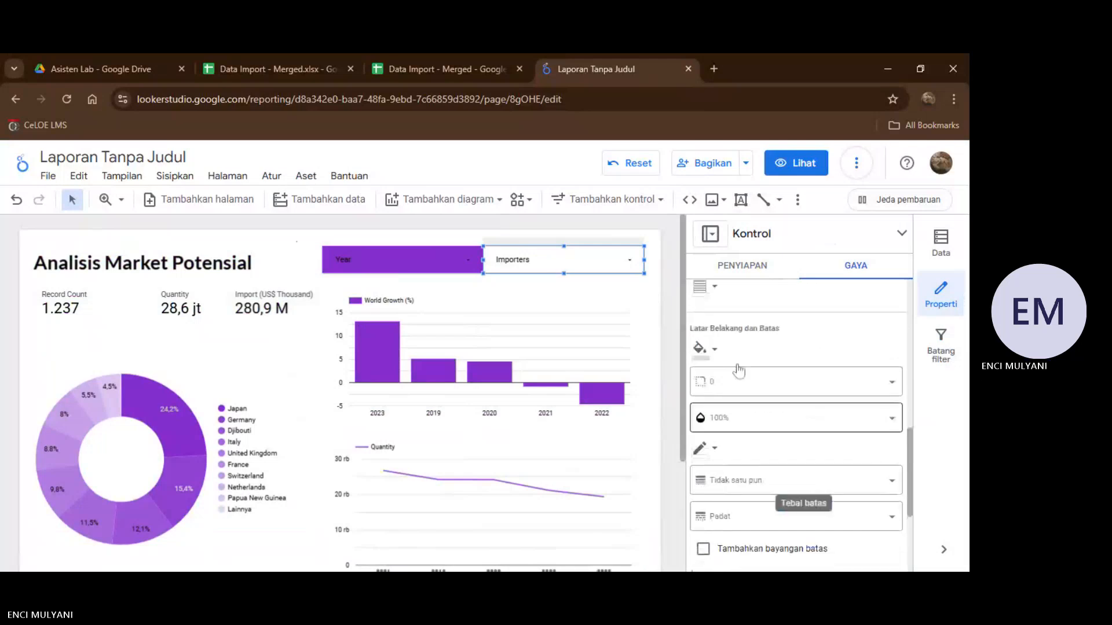
{"action": "left_click", "coordinate": [716, 350]}
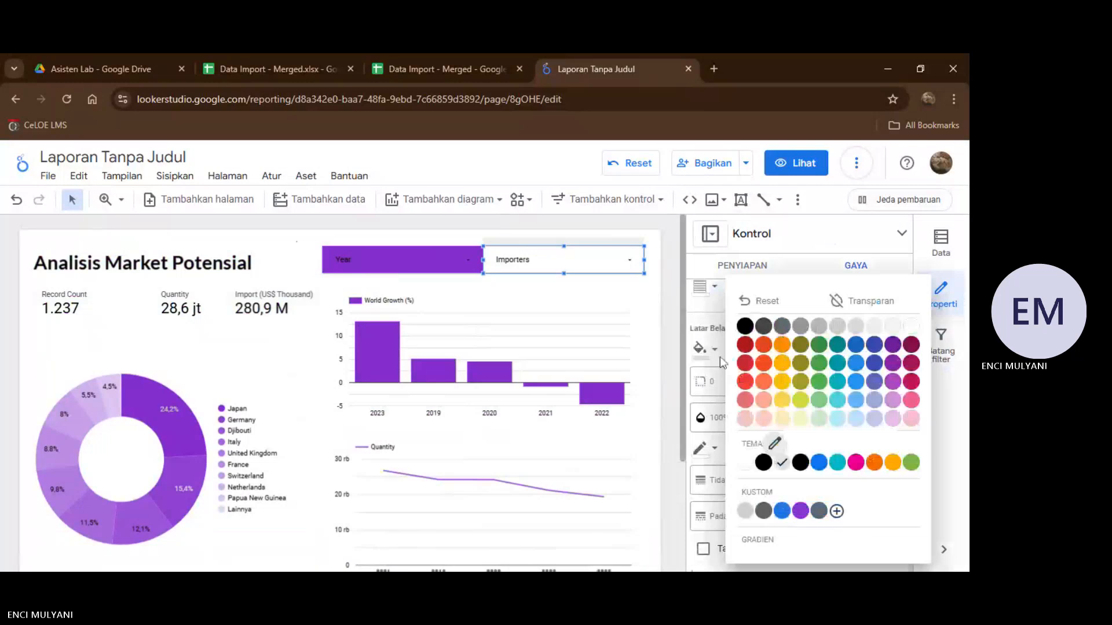
{"action": "left_click", "coordinate": [800, 511]}
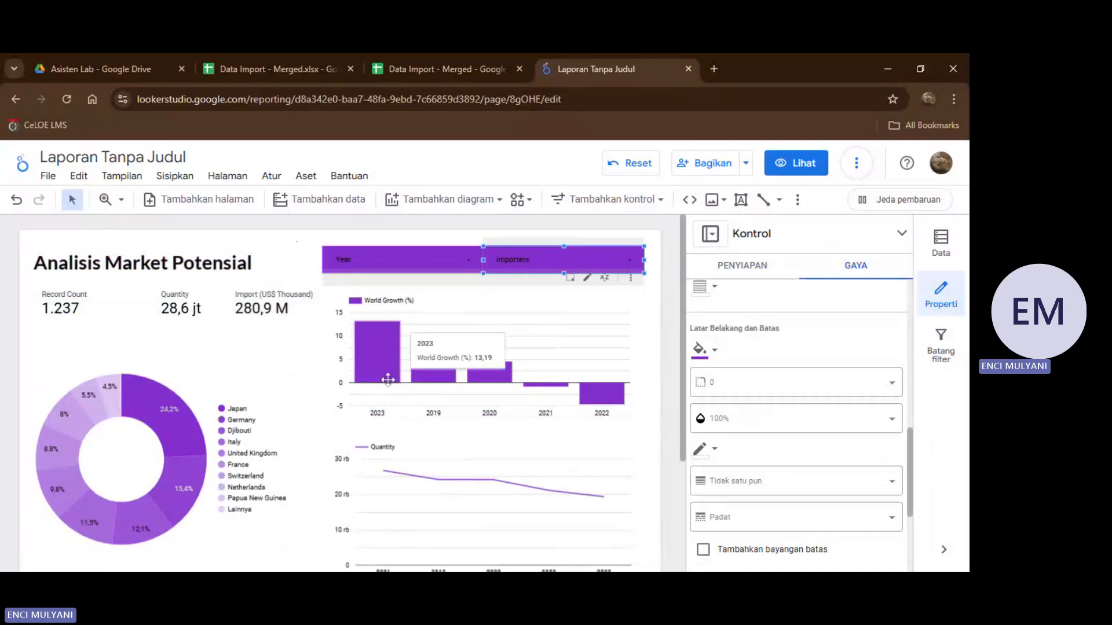
{"action": "scroll", "coordinate": [400, 371], "scroll_direction": "down", "scroll_amount": 3}
{"action": "scroll", "coordinate": [388, 379], "scroll_direction": "up", "scroll_amount": 3}
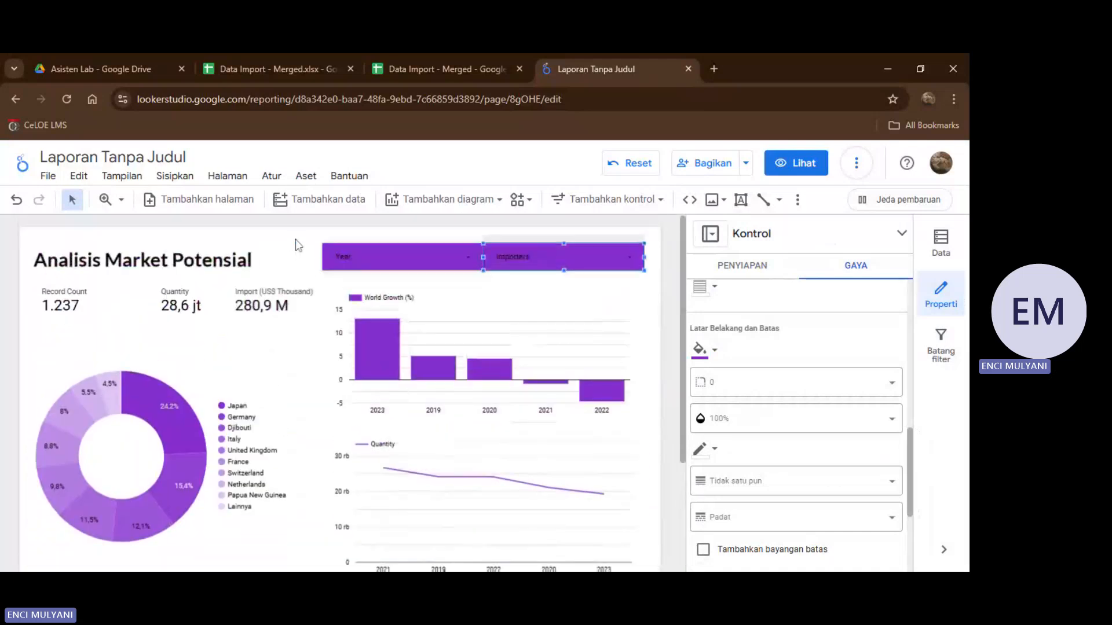
Customize the report theme (Tema dan tata letak) by setting the report background to the palest purple swatch.
{"action": "left_click", "coordinate": [297, 239]}
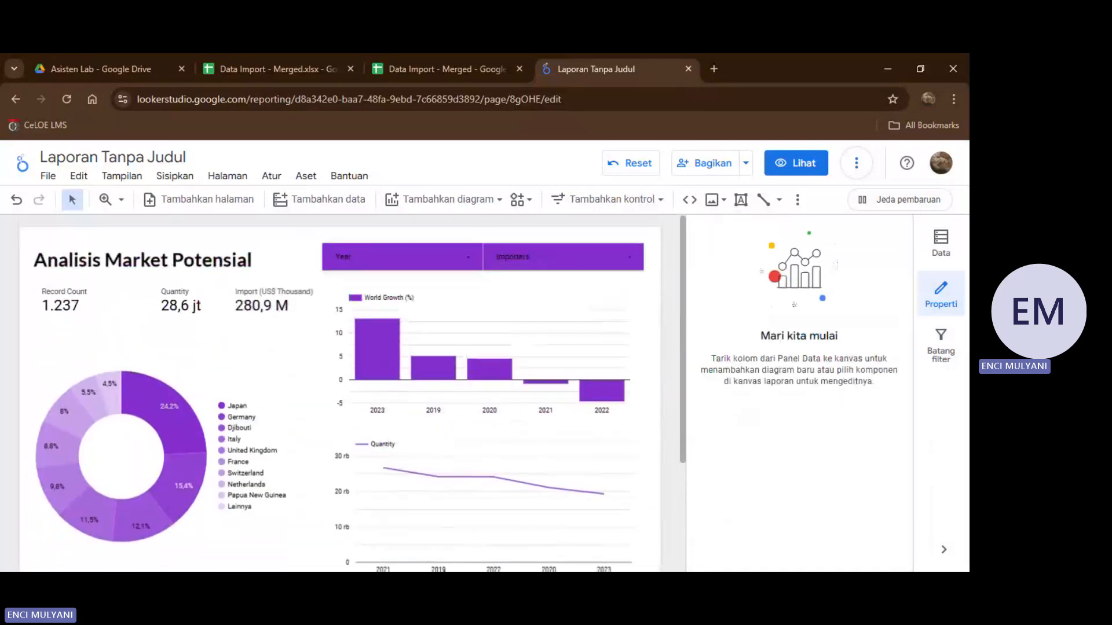
{"action": "right_click", "coordinate": [309, 240]}
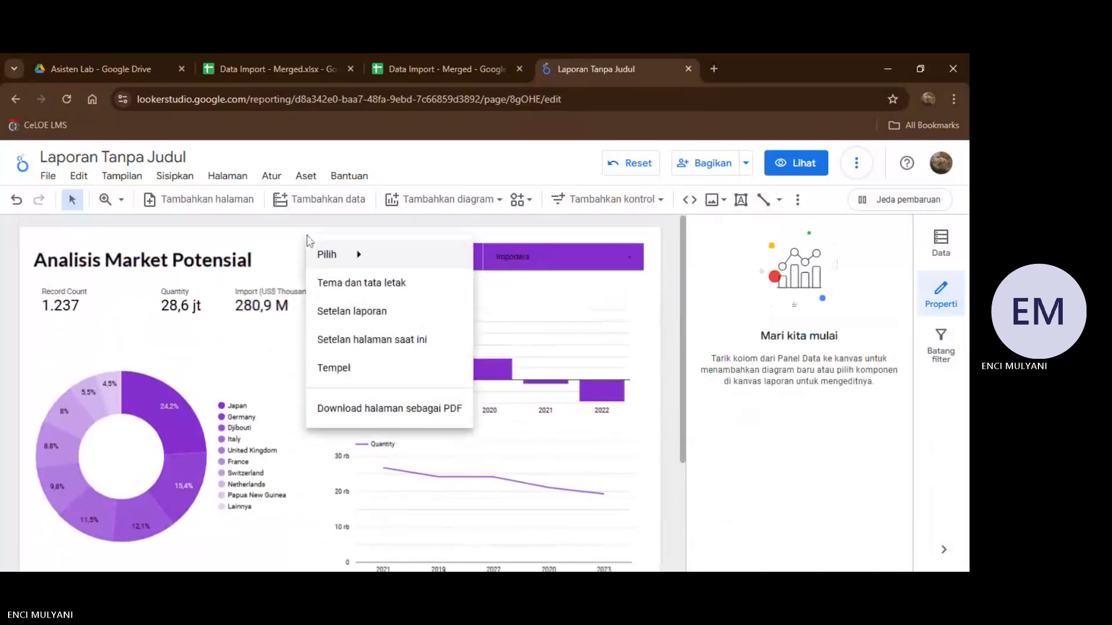
{"action": "left_click", "coordinate": [357, 283]}
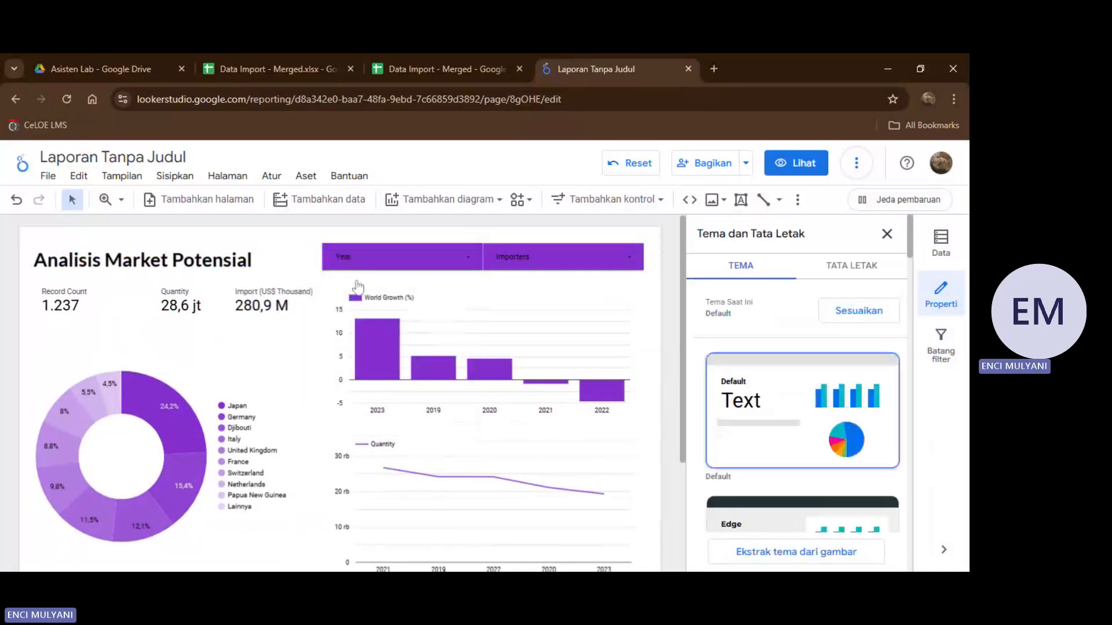
{"action": "left_click", "coordinate": [853, 315]}
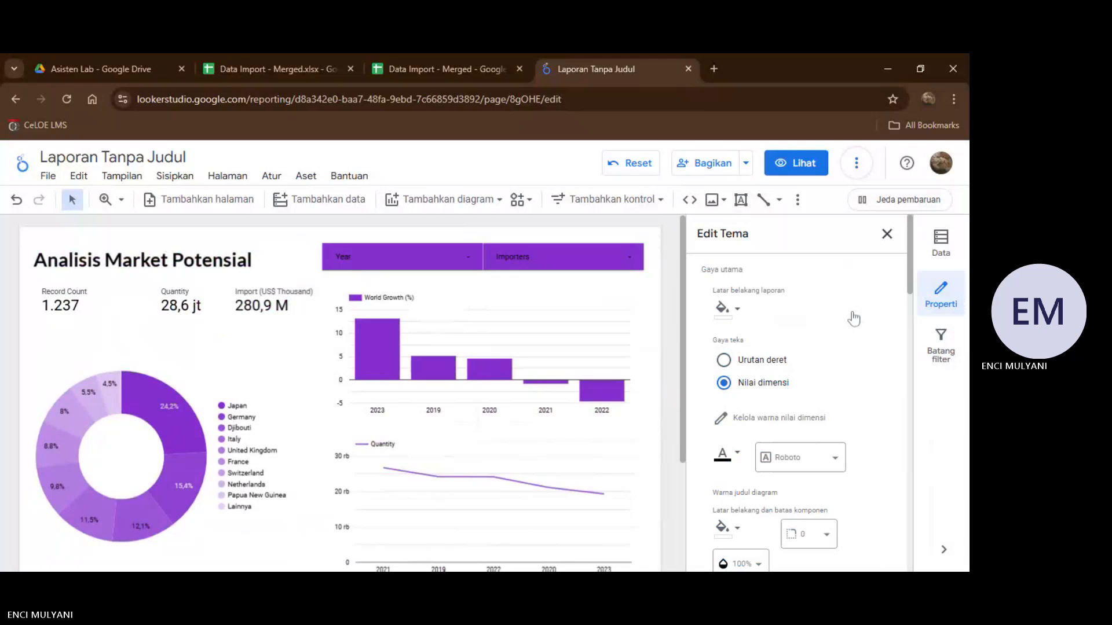
{"action": "left_click", "coordinate": [737, 309]}
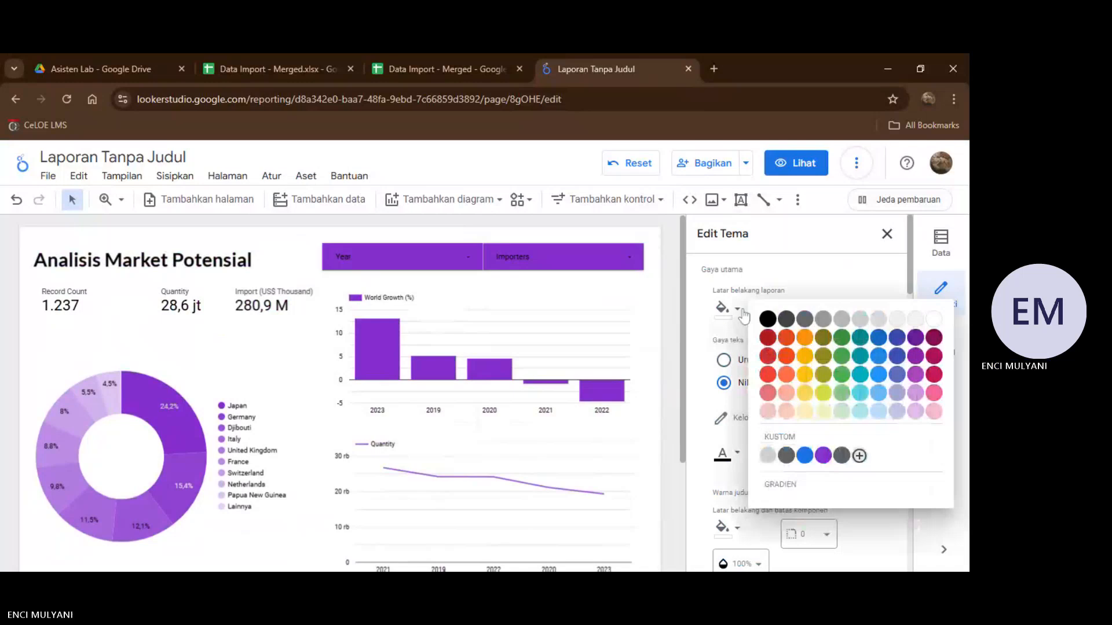
{"action": "left_click", "coordinate": [916, 412]}
{"action": "scroll", "coordinate": [555, 484], "scroll_direction": "down", "scroll_amount": 2}
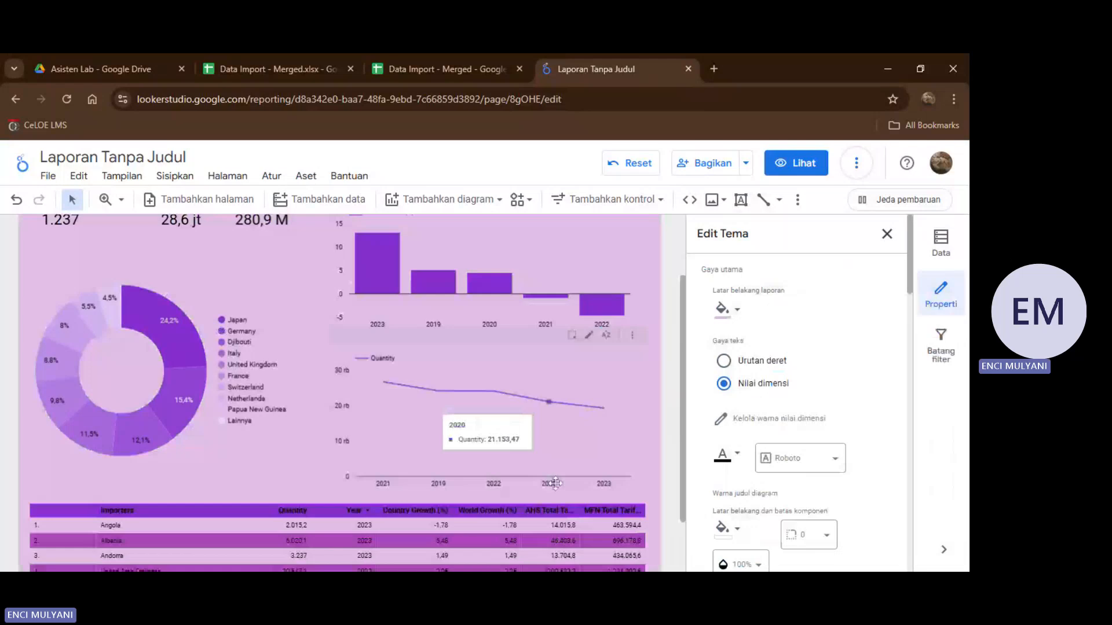
{"action": "scroll", "coordinate": [555, 484], "scroll_direction": "up", "scroll_amount": 2}
Fill the Record Count scorecard's background with the custom purple in its style settings (Gaya).
{"action": "left_click", "coordinate": [111, 307]}
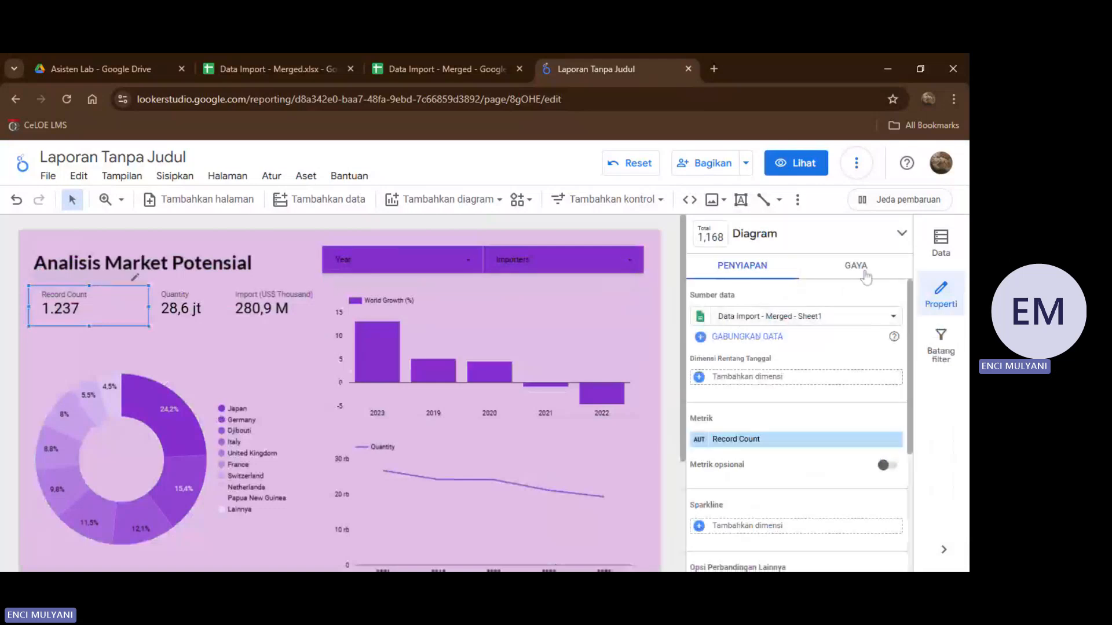
{"action": "left_click", "coordinate": [865, 271]}
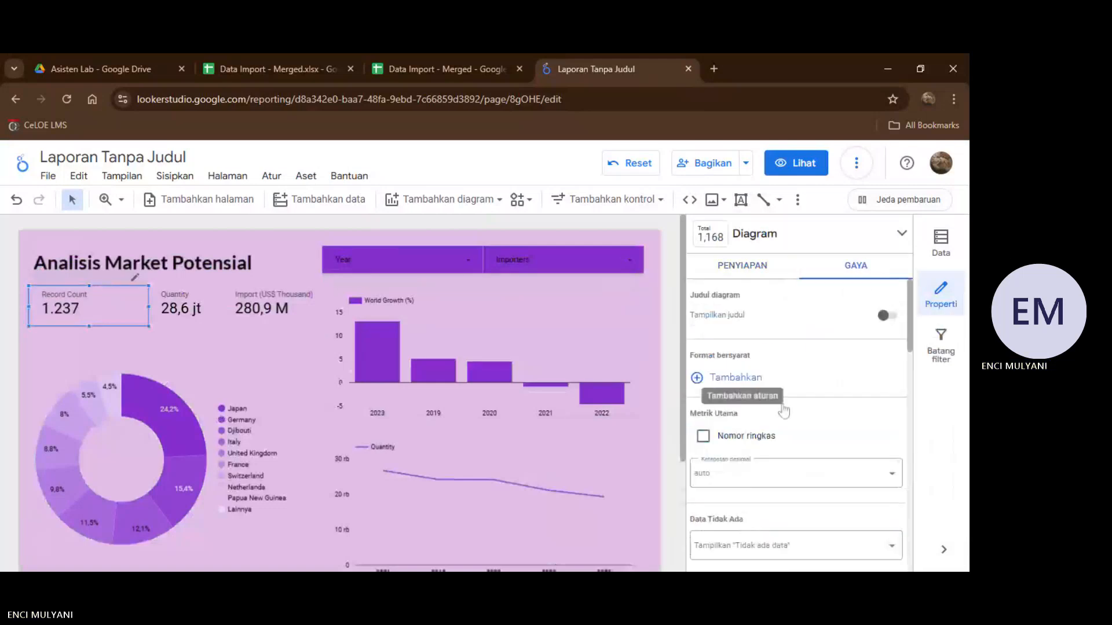
{"action": "scroll", "coordinate": [798, 346], "scroll_direction": "down", "scroll_amount": 8}
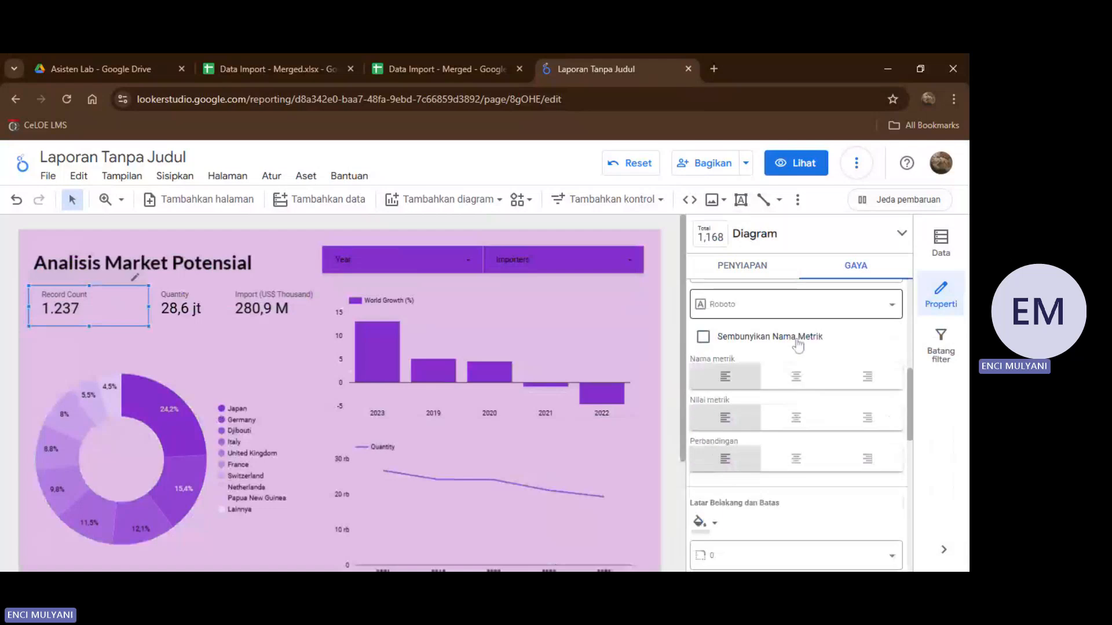
{"action": "scroll", "coordinate": [759, 390], "scroll_direction": "down", "scroll_amount": 3}
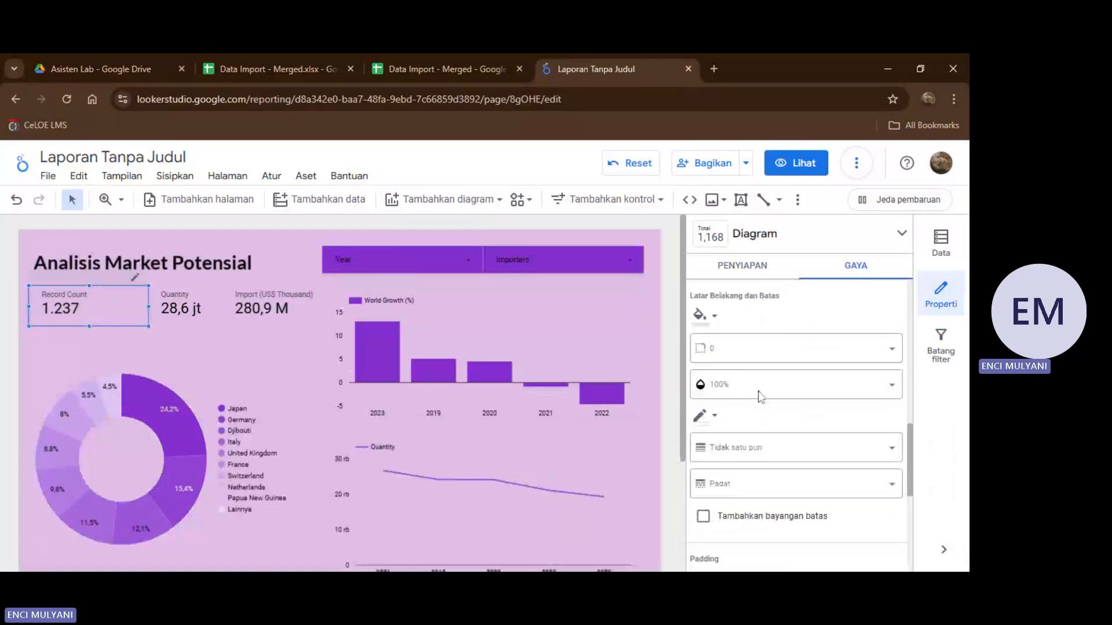
{"action": "left_click", "coordinate": [718, 315]}
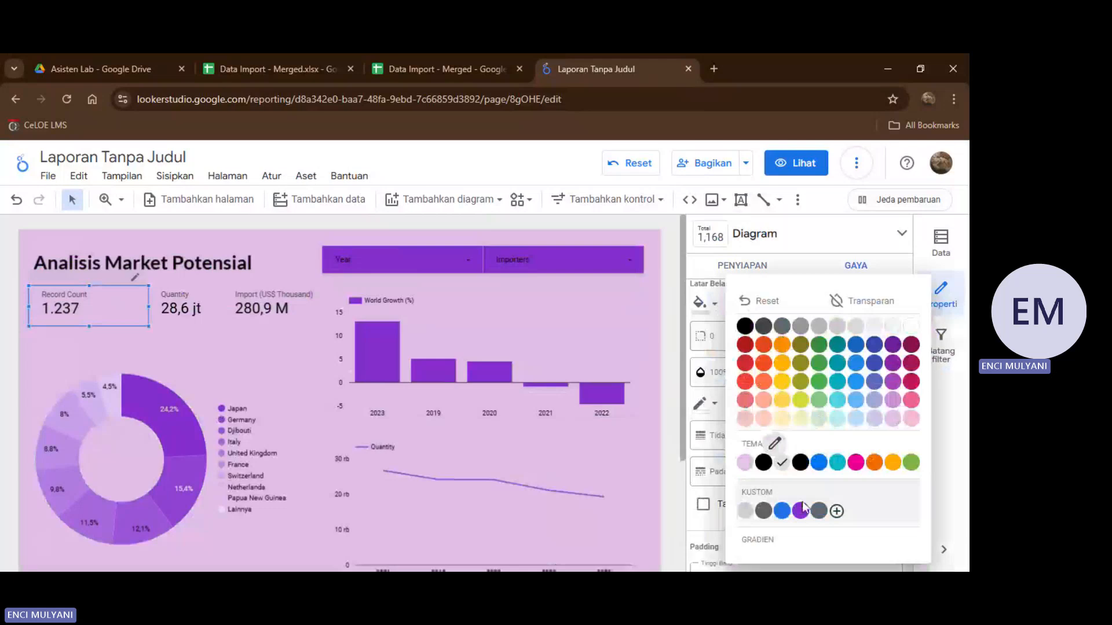
{"action": "left_click", "coordinate": [801, 509]}
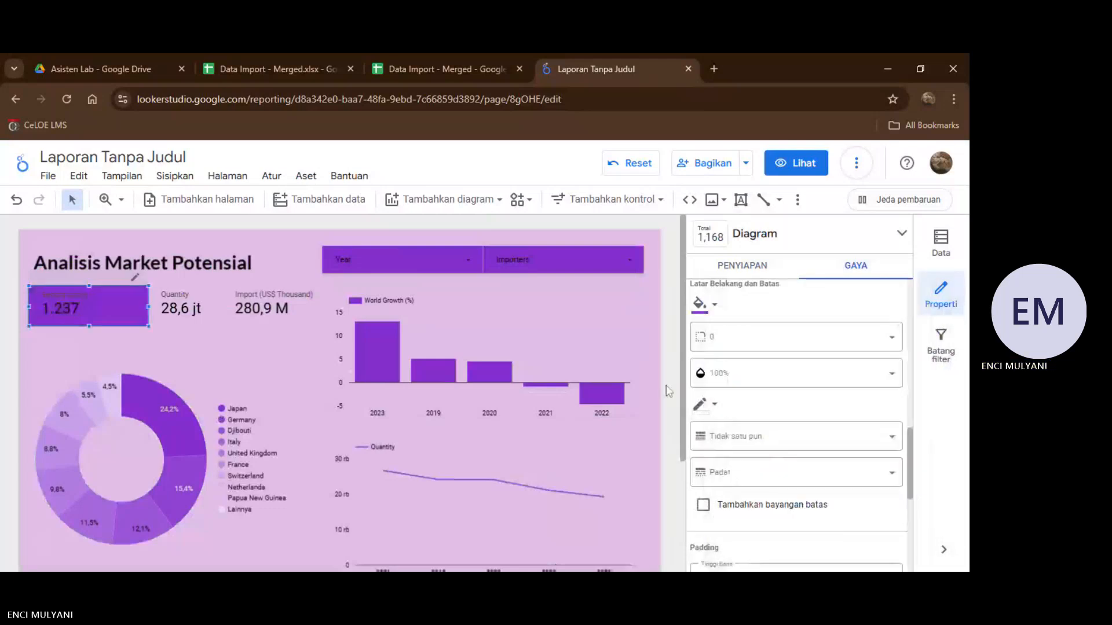
Fill the Quantity scorecard's background with the custom purple.
{"action": "left_click", "coordinate": [217, 296]}
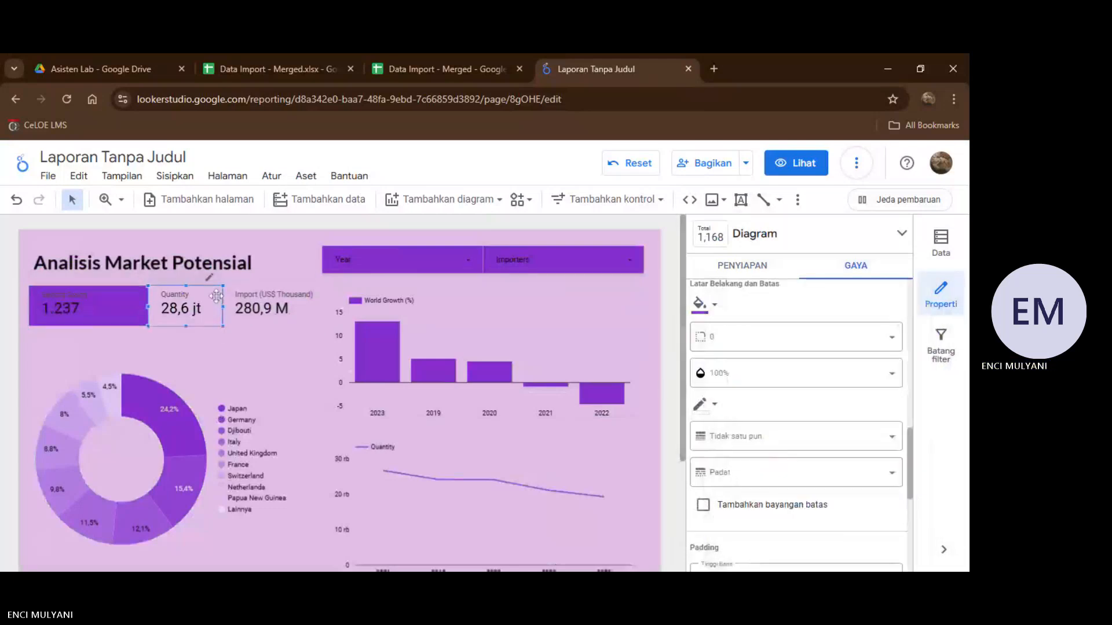
{"action": "scroll", "coordinate": [784, 360], "scroll_direction": "down", "scroll_amount": 10}
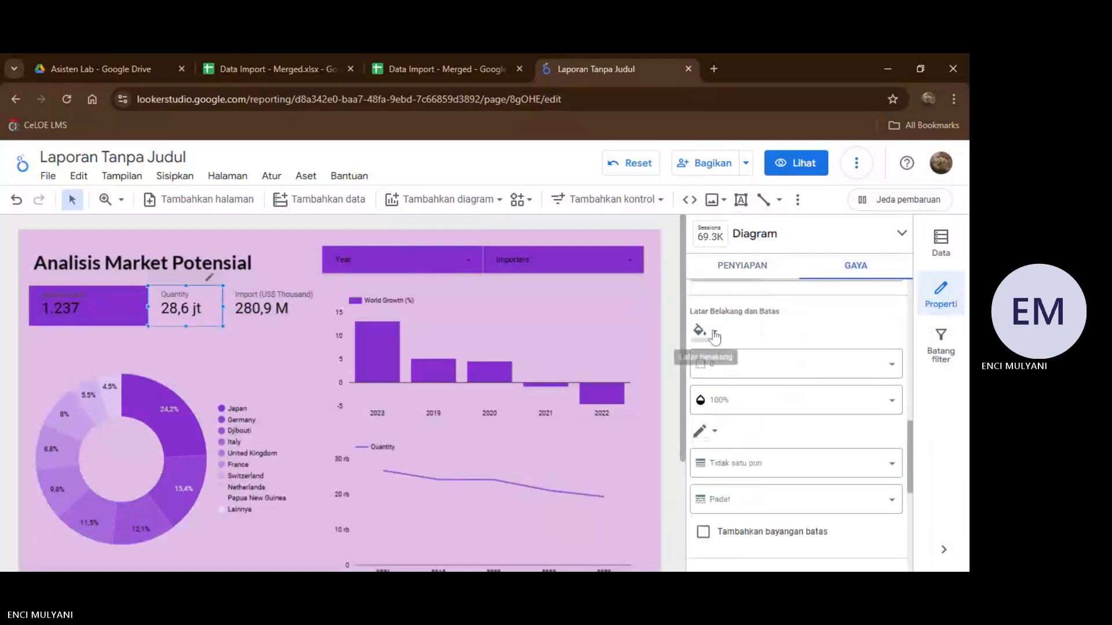
{"action": "left_click", "coordinate": [715, 336]}
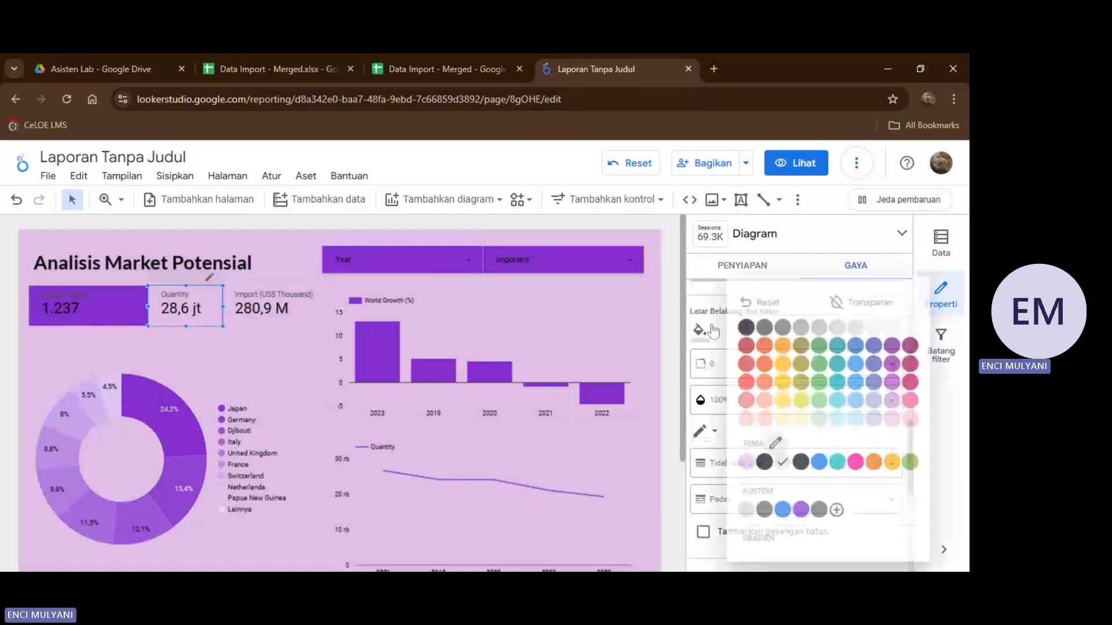
{"action": "left_click", "coordinate": [800, 512]}
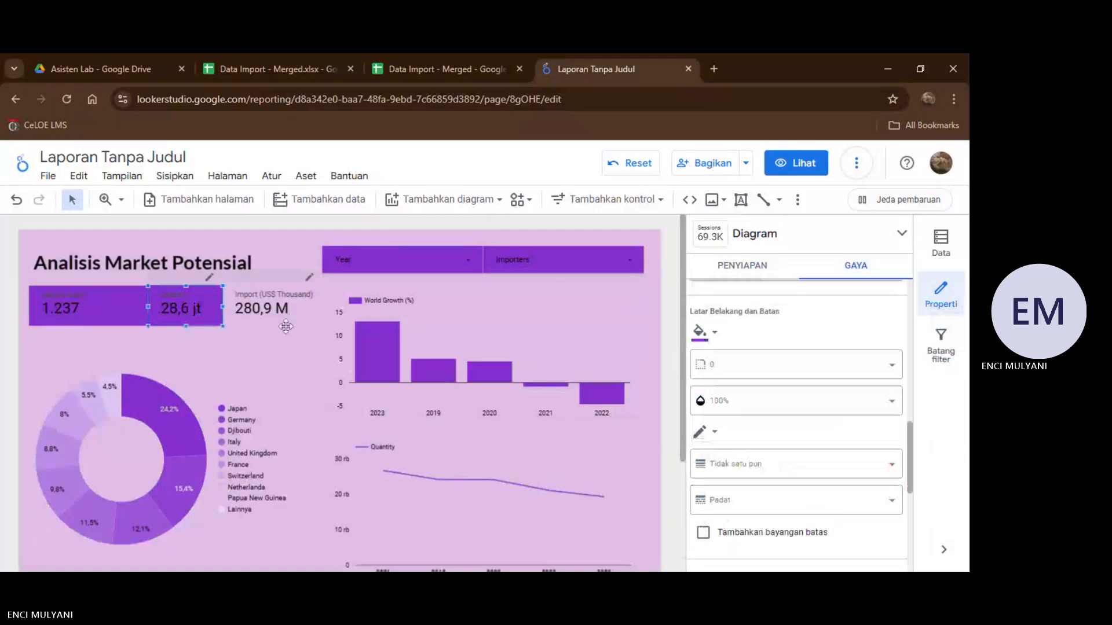
Fill the Import (US$ Thousand) scorecard's background with the custom purple.
{"action": "left_click", "coordinate": [298, 299]}
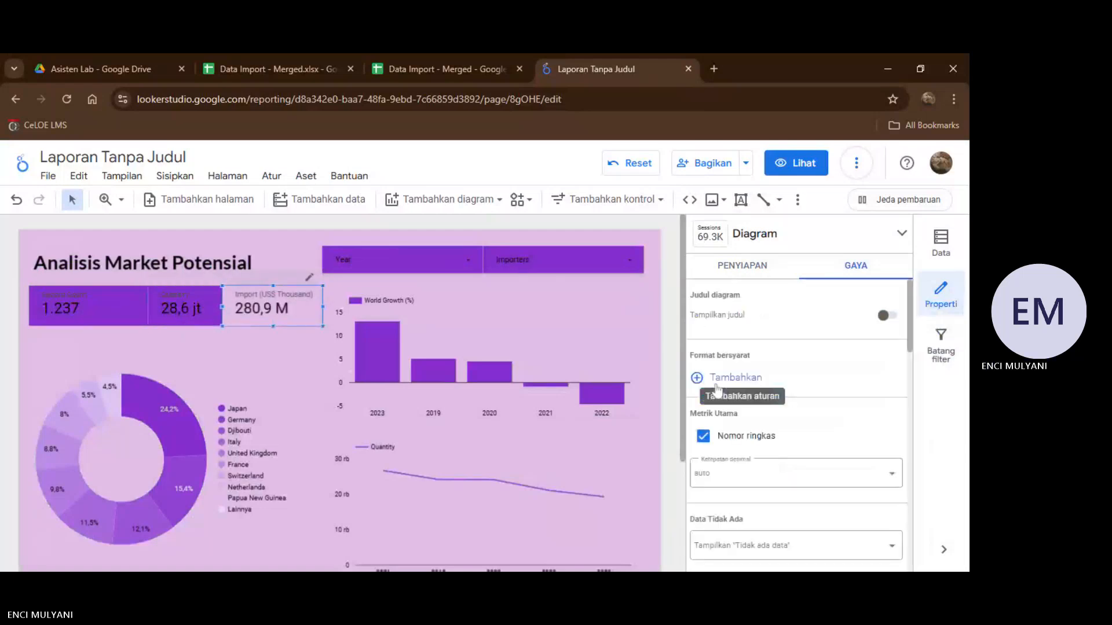
{"action": "scroll", "coordinate": [773, 360], "scroll_direction": "down", "scroll_amount": 6}
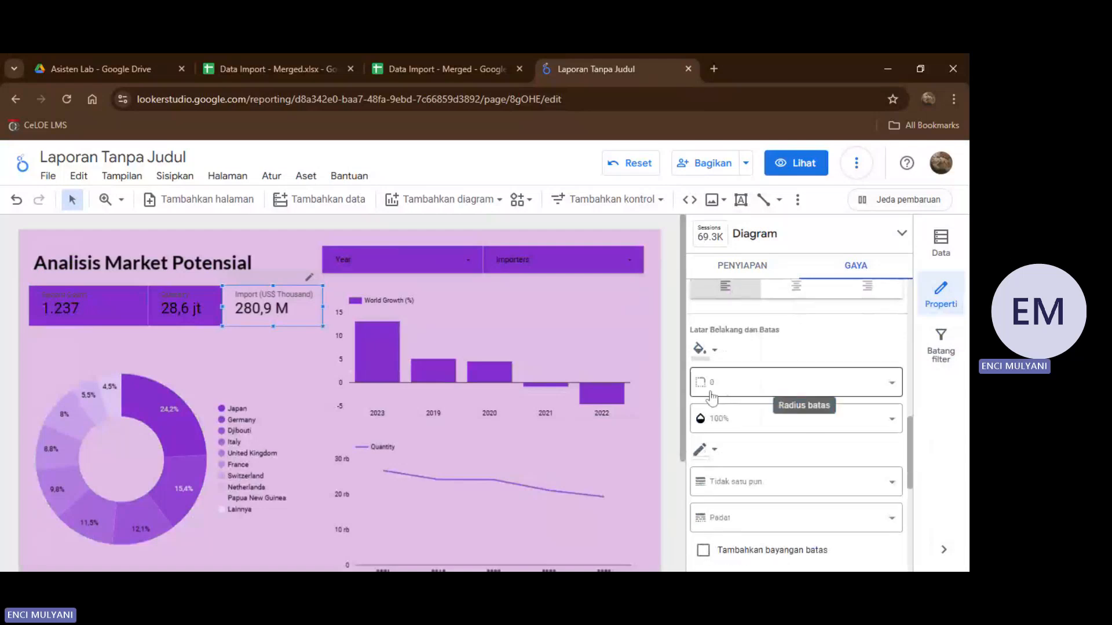
{"action": "left_click", "coordinate": [715, 351]}
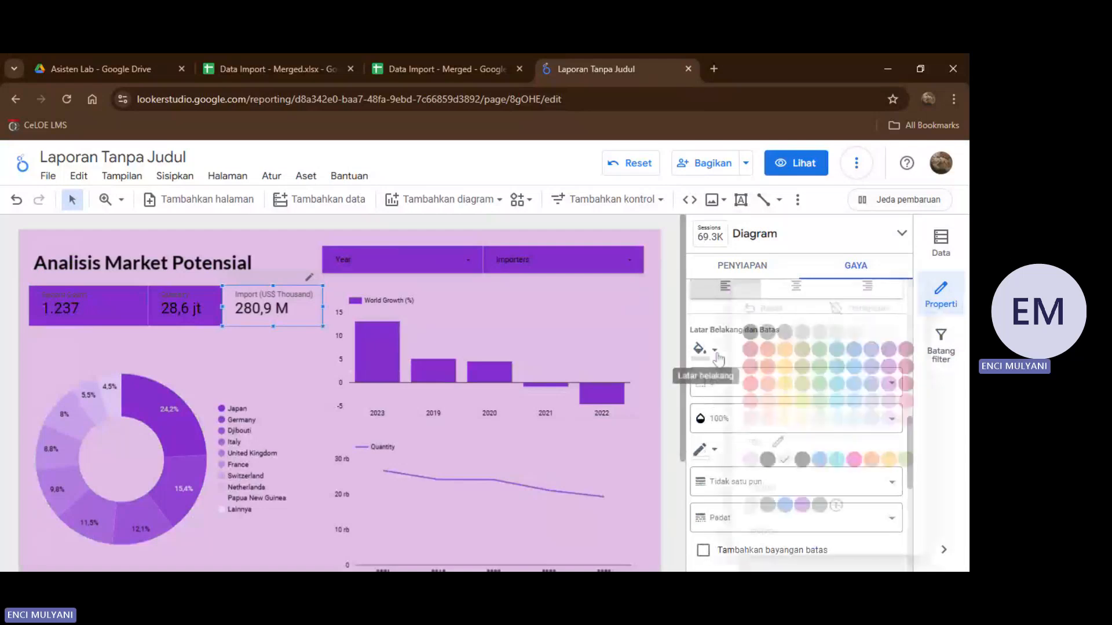
{"action": "left_click", "coordinate": [800, 511]}
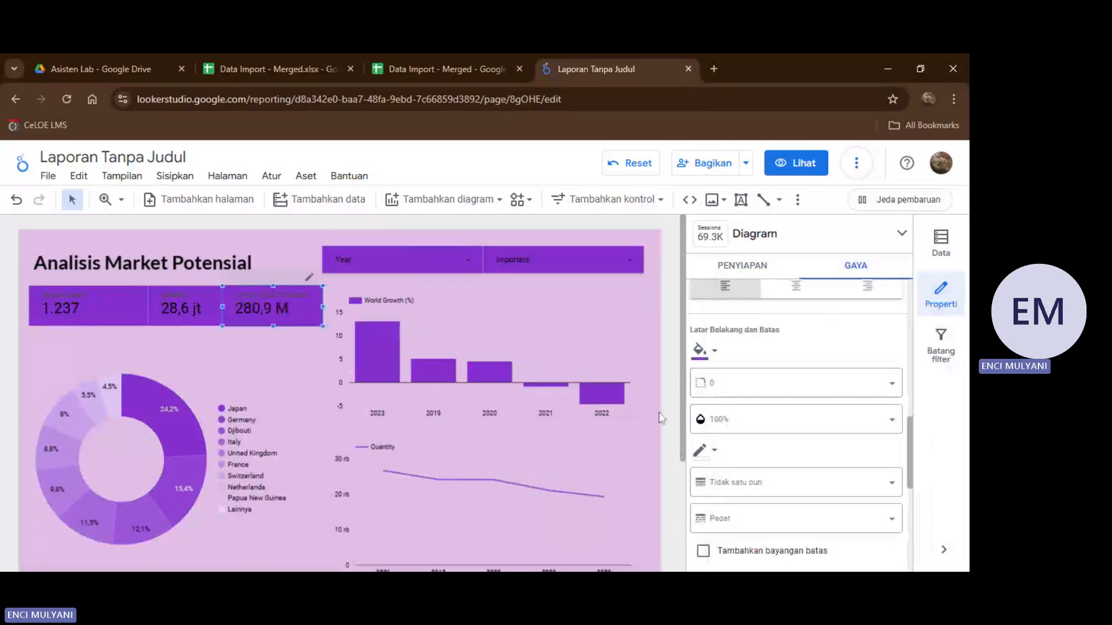
Set the Import (US$ Thousand) scorecard's label font color to white.
{"action": "scroll", "coordinate": [803, 389], "scroll_direction": "down", "scroll_amount": 5}
{"action": "scroll", "coordinate": [802, 389], "scroll_direction": "up", "scroll_amount": 2}
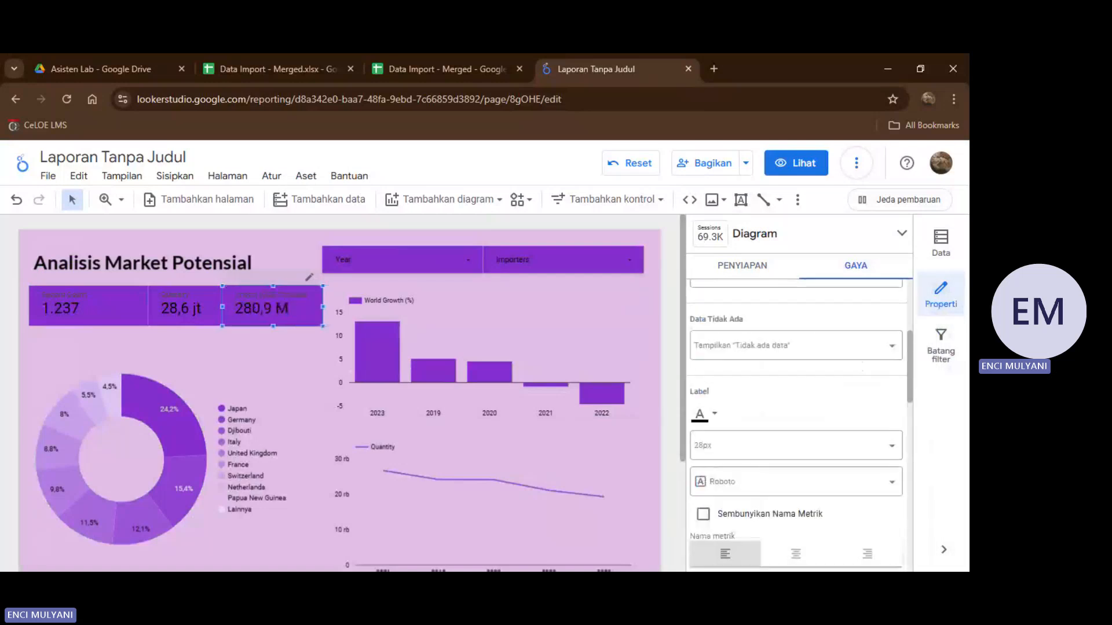
{"action": "left_click", "coordinate": [715, 475]}
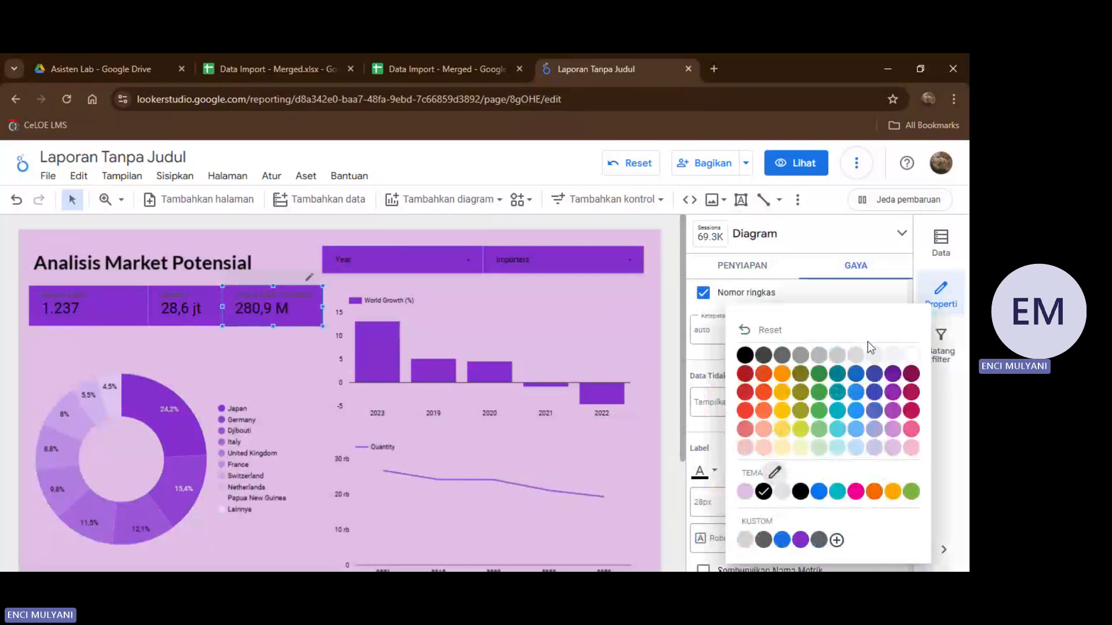
{"action": "left_click", "coordinate": [911, 356]}
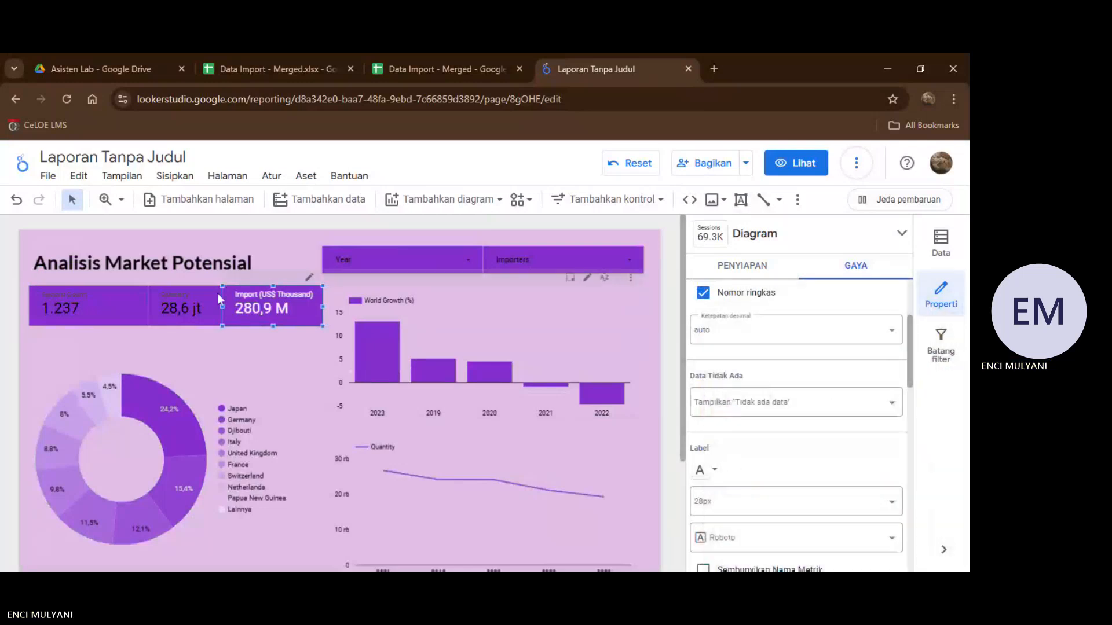
Set the Quantity scorecard's label font color to white.
{"action": "left_click", "coordinate": [194, 306]}
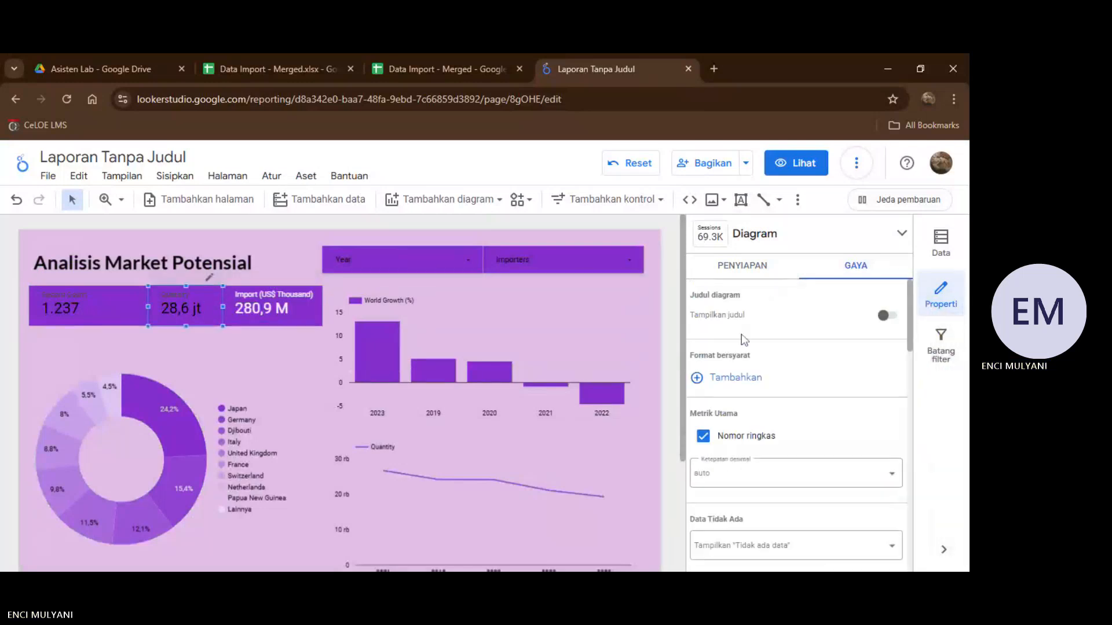
{"action": "scroll", "coordinate": [768, 451], "scroll_direction": "down", "scroll_amount": 5}
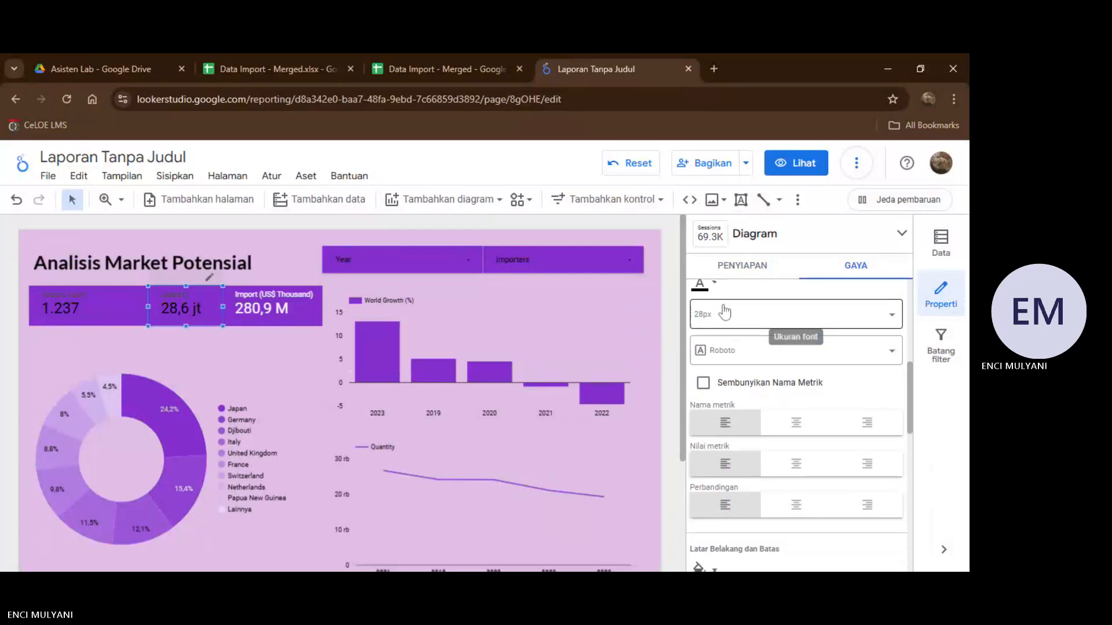
{"action": "left_click", "coordinate": [716, 285]}
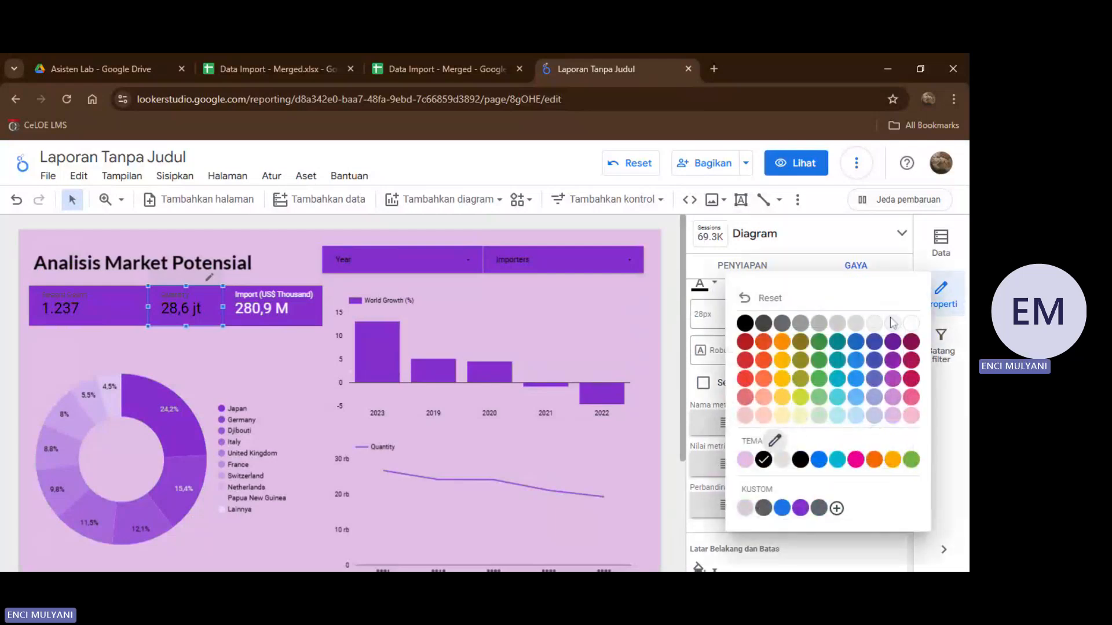
{"action": "left_click", "coordinate": [911, 325]}
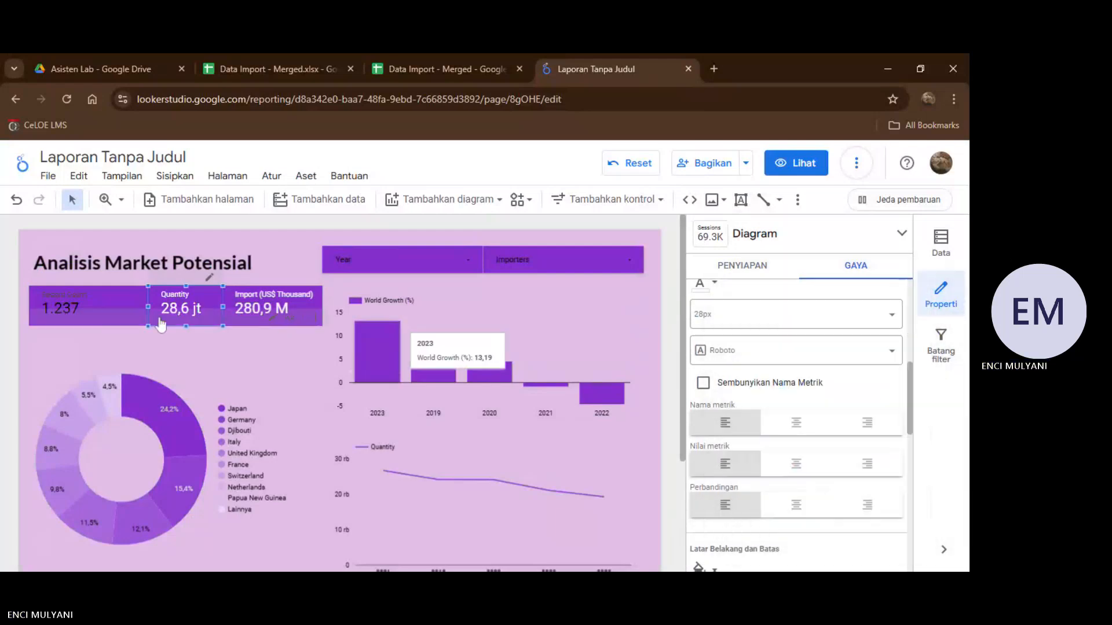
Set the Record Count scorecard's label font color to white.
{"action": "left_click", "coordinate": [127, 295]}
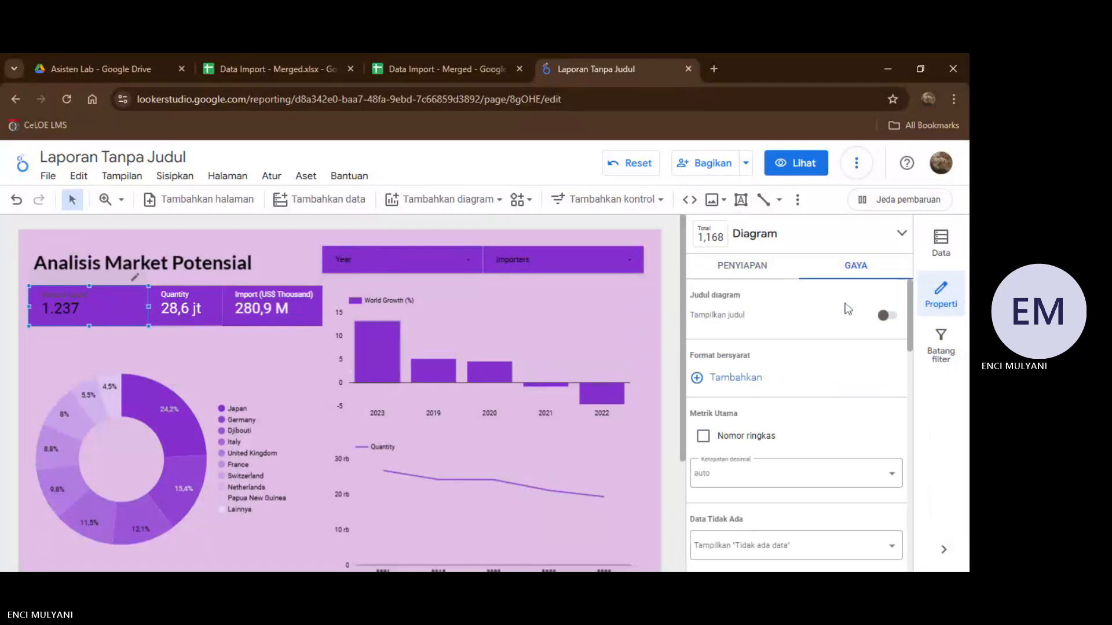
{"action": "scroll", "coordinate": [815, 411], "scroll_direction": "down", "scroll_amount": 4}
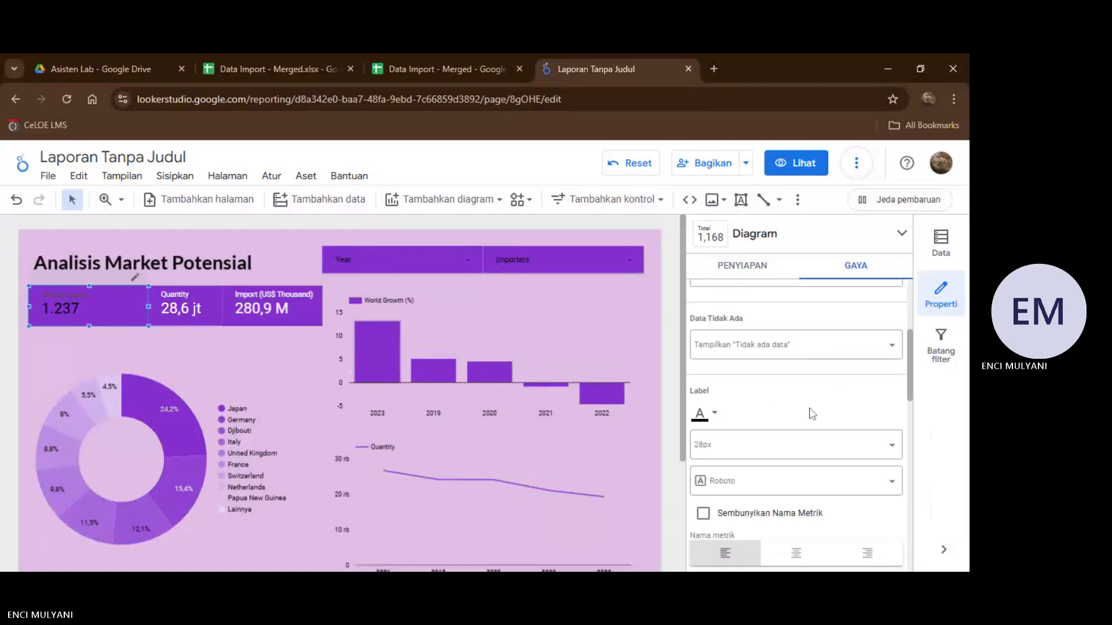
{"action": "left_click", "coordinate": [715, 413]}
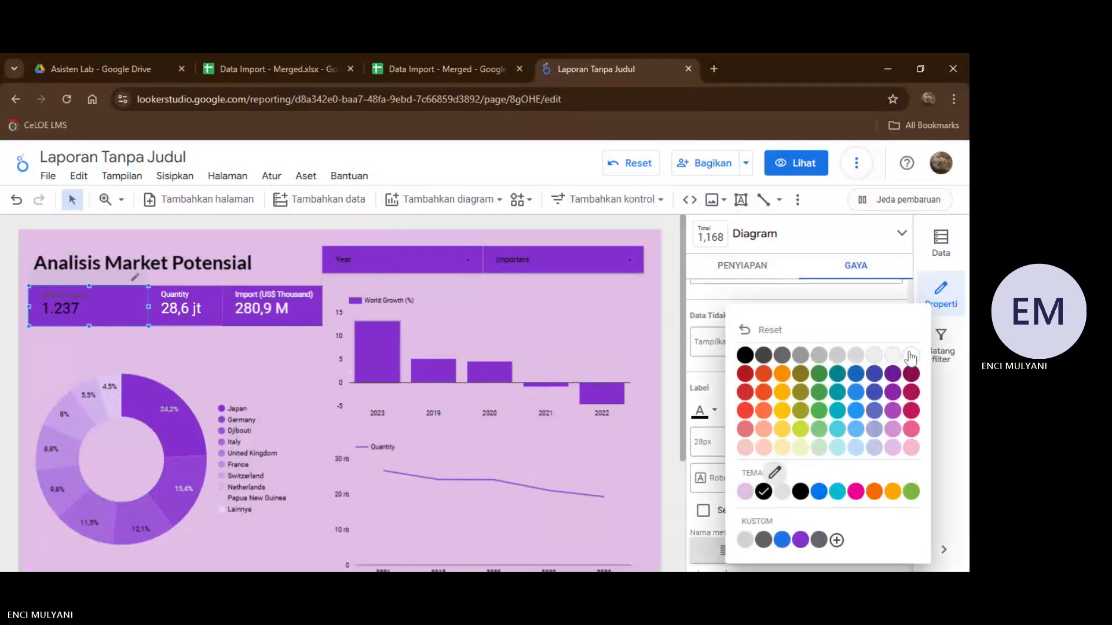
{"action": "left_click", "coordinate": [910, 356]}
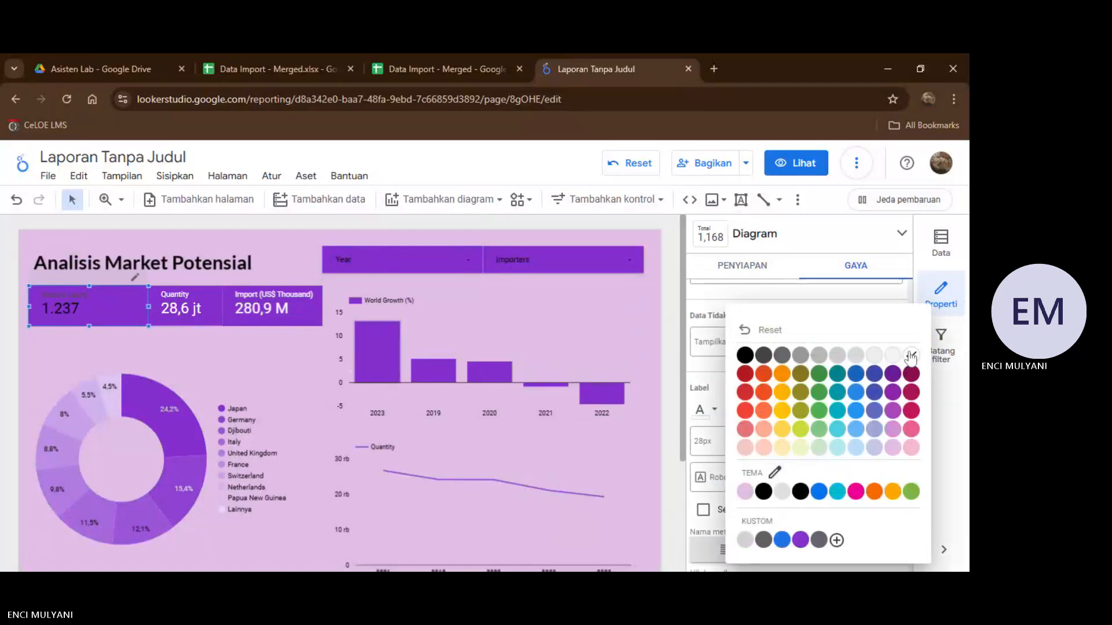
Set the Year drop-down control's font color to white.
{"action": "left_click", "coordinate": [435, 269]}
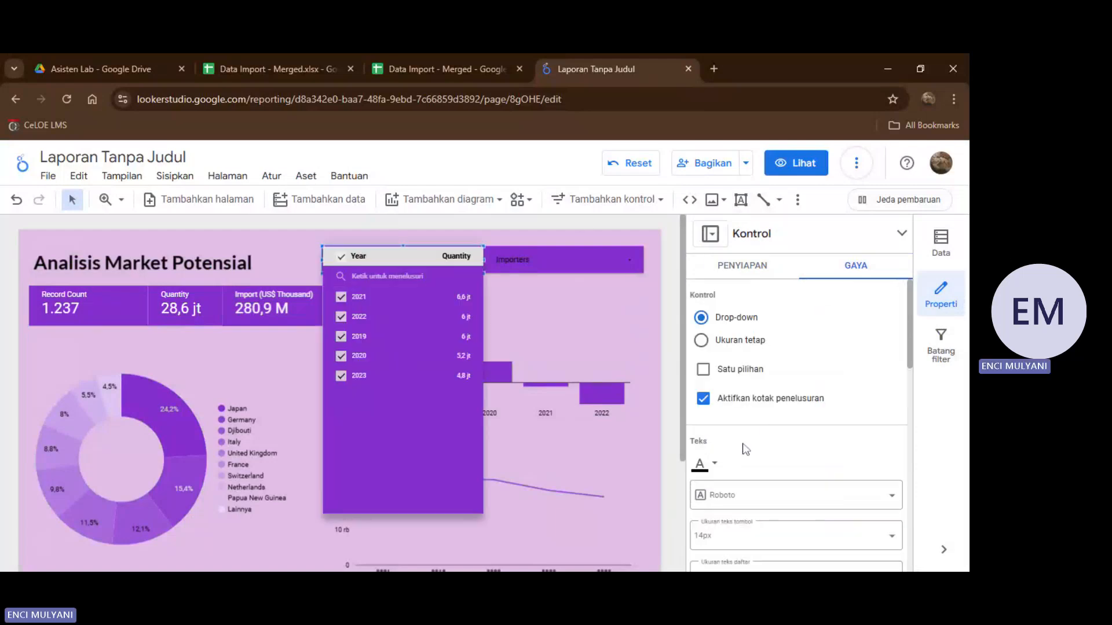
{"action": "left_click", "coordinate": [715, 462]}
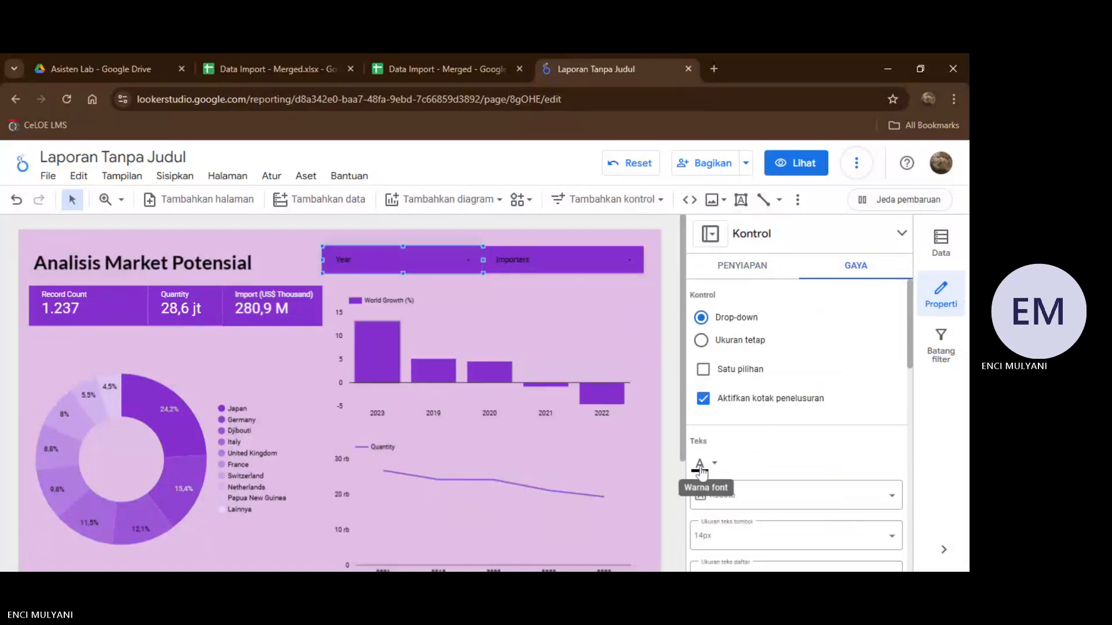
{"action": "left_click", "coordinate": [700, 467]}
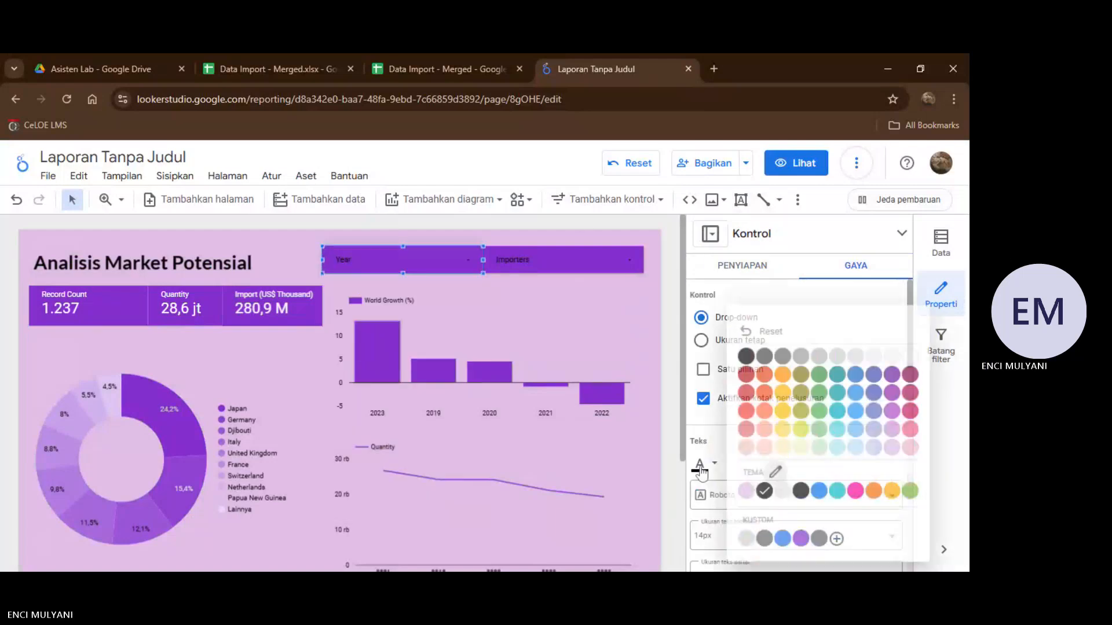
{"action": "left_click", "coordinate": [912, 357]}
Set the Importers drop-down control's font color to white.
{"action": "left_click", "coordinate": [590, 266]}
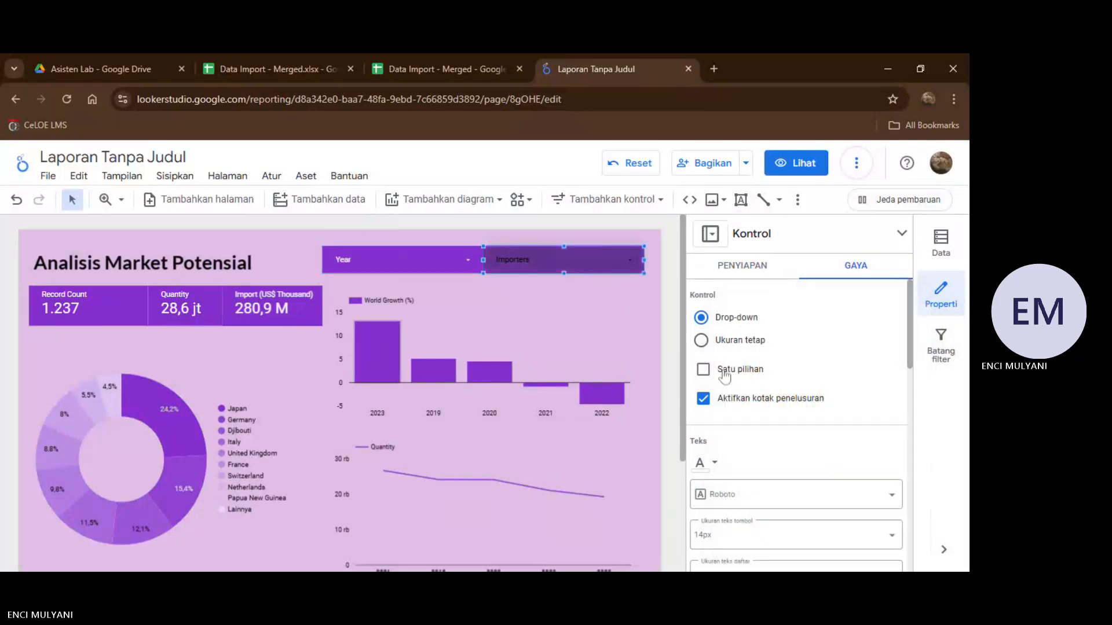
{"action": "left_click", "coordinate": [709, 468]}
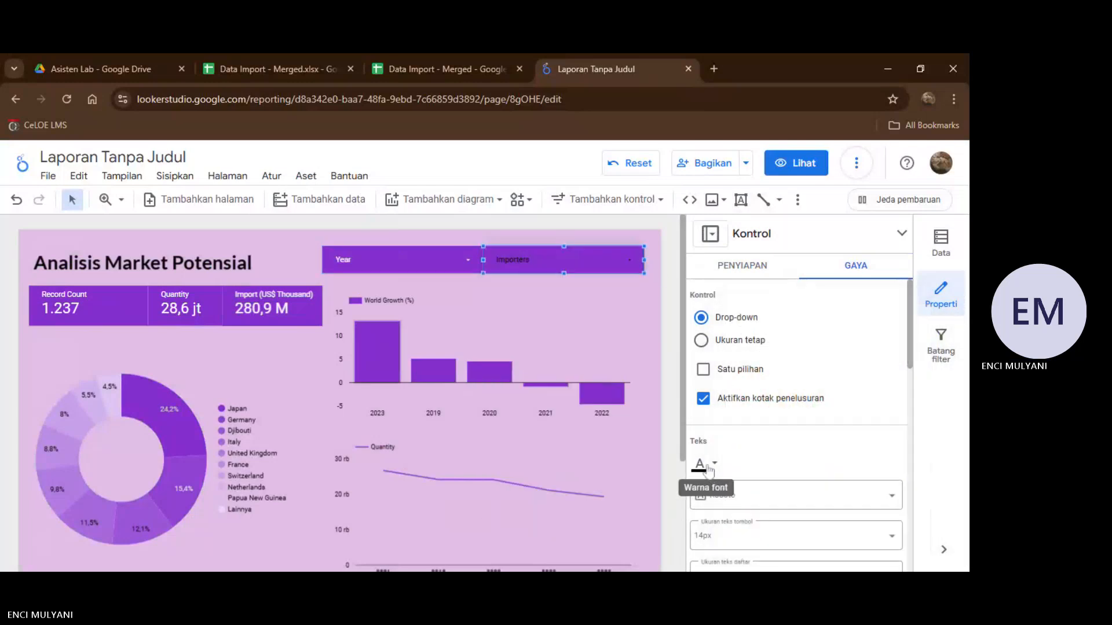
{"action": "left_click", "coordinate": [704, 465]}
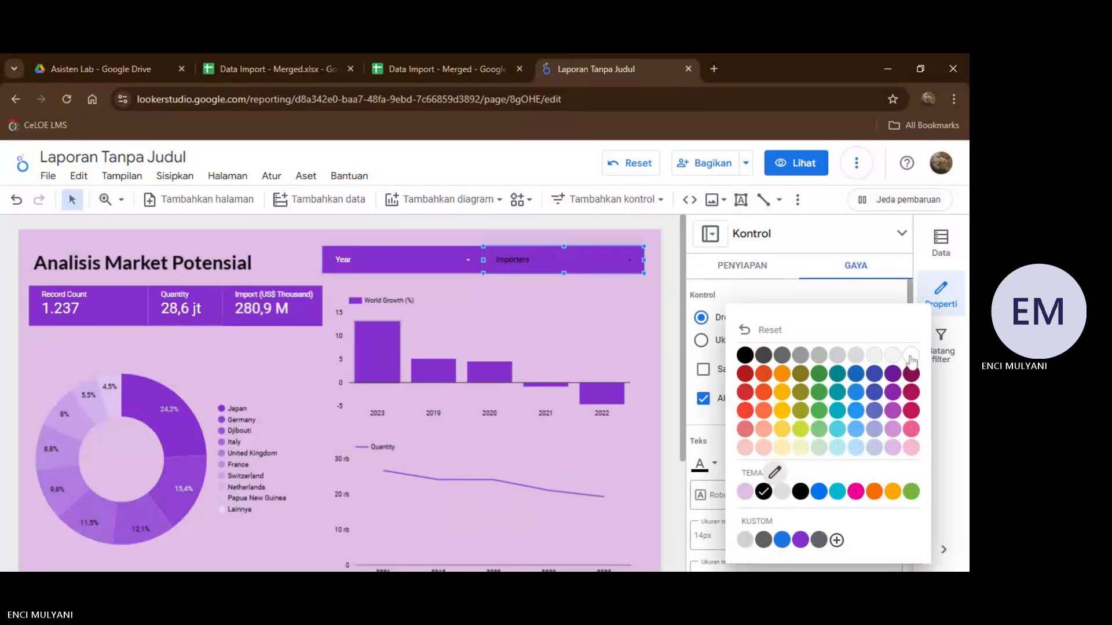
{"action": "left_click", "coordinate": [911, 356]}
{"action": "scroll", "coordinate": [492, 406], "scroll_direction": "down", "scroll_amount": 3}
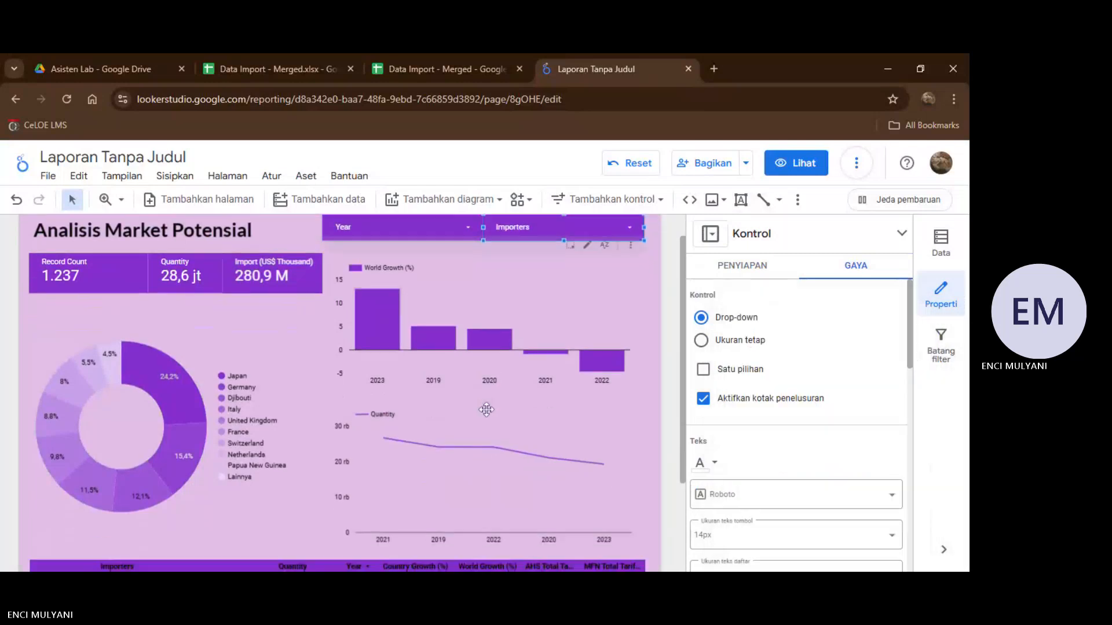
{"action": "scroll", "coordinate": [486, 409], "scroll_direction": "up", "scroll_amount": 3}
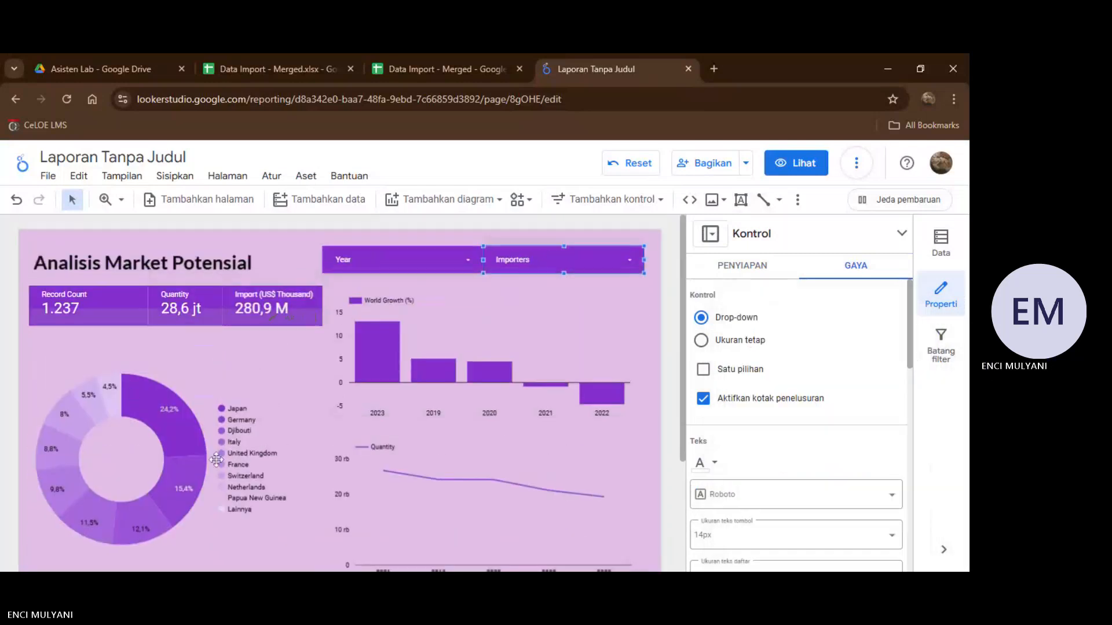
{"action": "scroll", "coordinate": [327, 360], "scroll_direction": "down", "scroll_amount": 3}
{"action": "scroll", "coordinate": [327, 365], "scroll_direction": "up", "scroll_amount": 1}
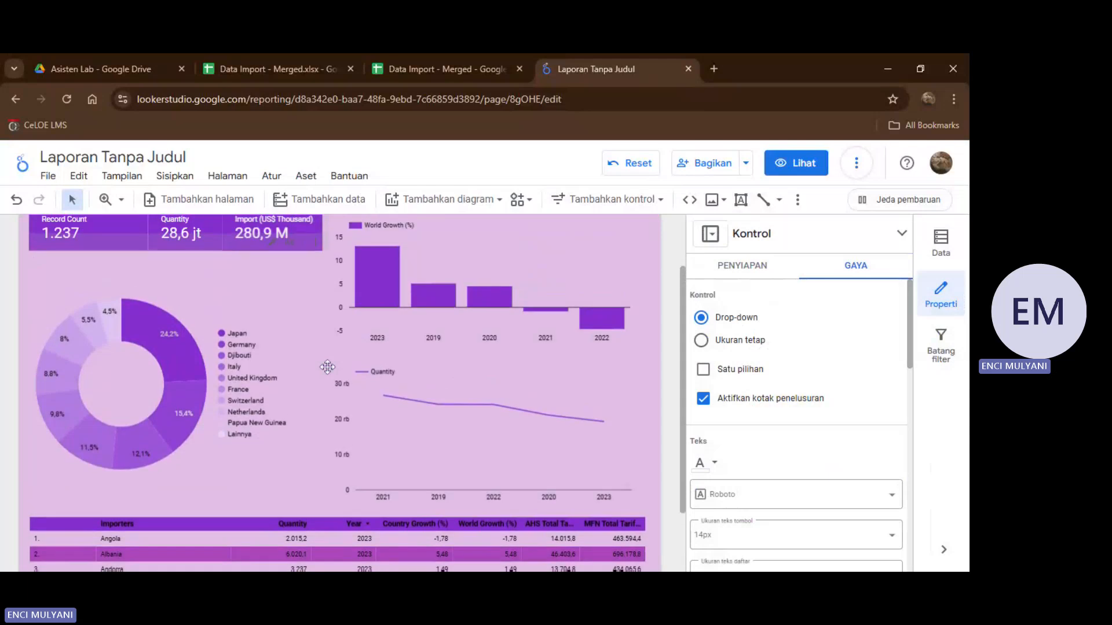
{"action": "scroll", "coordinate": [276, 243], "scroll_direction": "up", "scroll_amount": 2}
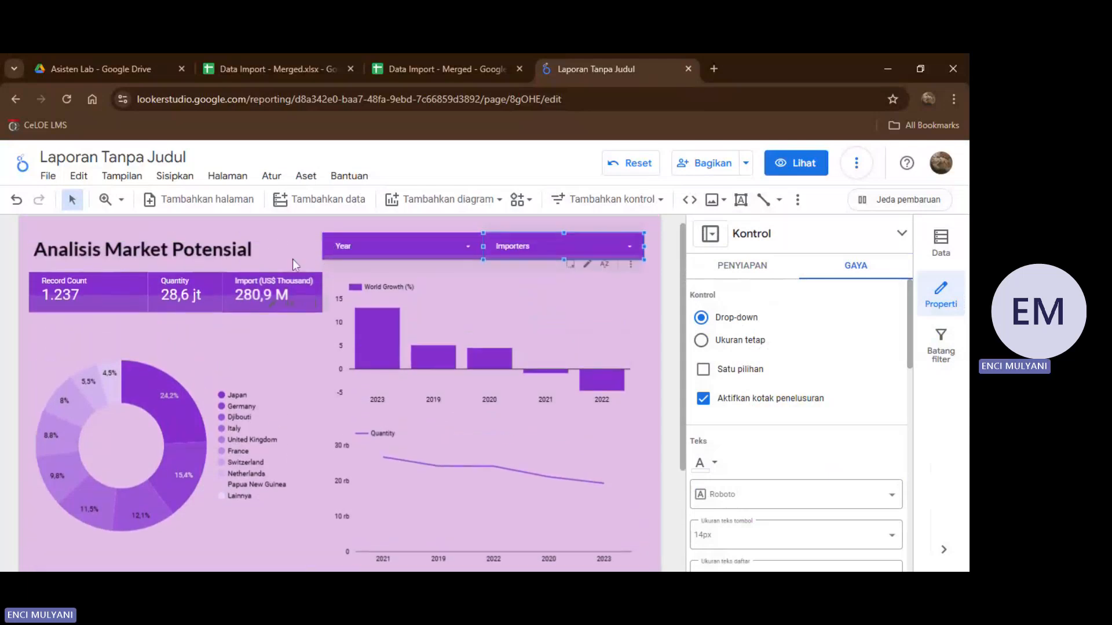
{"action": "left_click", "coordinate": [275, 244]}
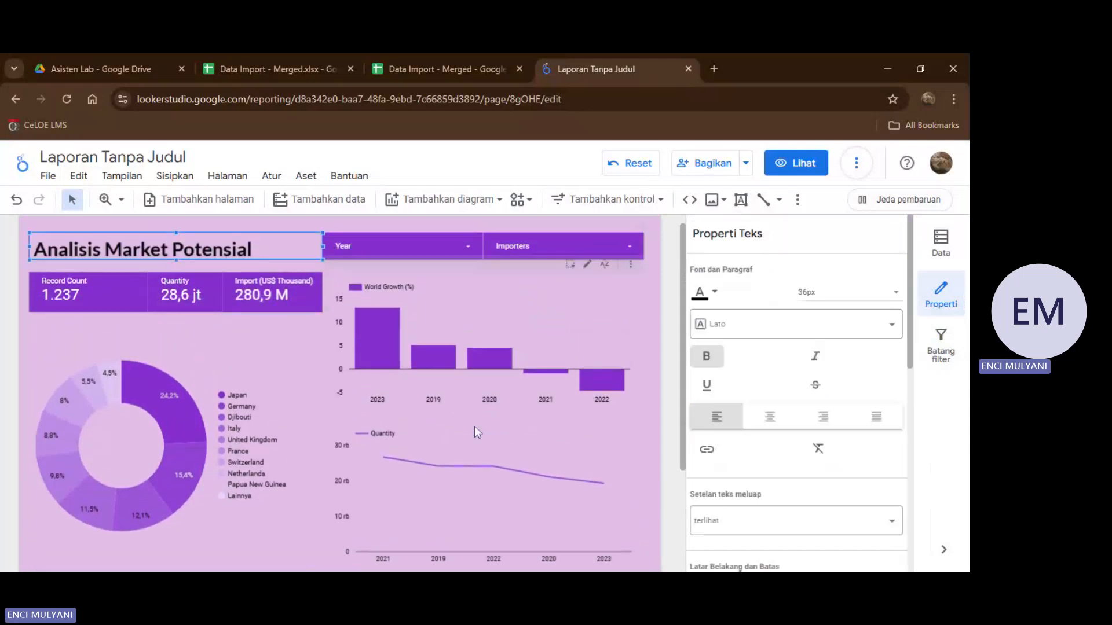
{"action": "scroll", "coordinate": [417, 407], "scroll_direction": "down", "scroll_amount": 3}
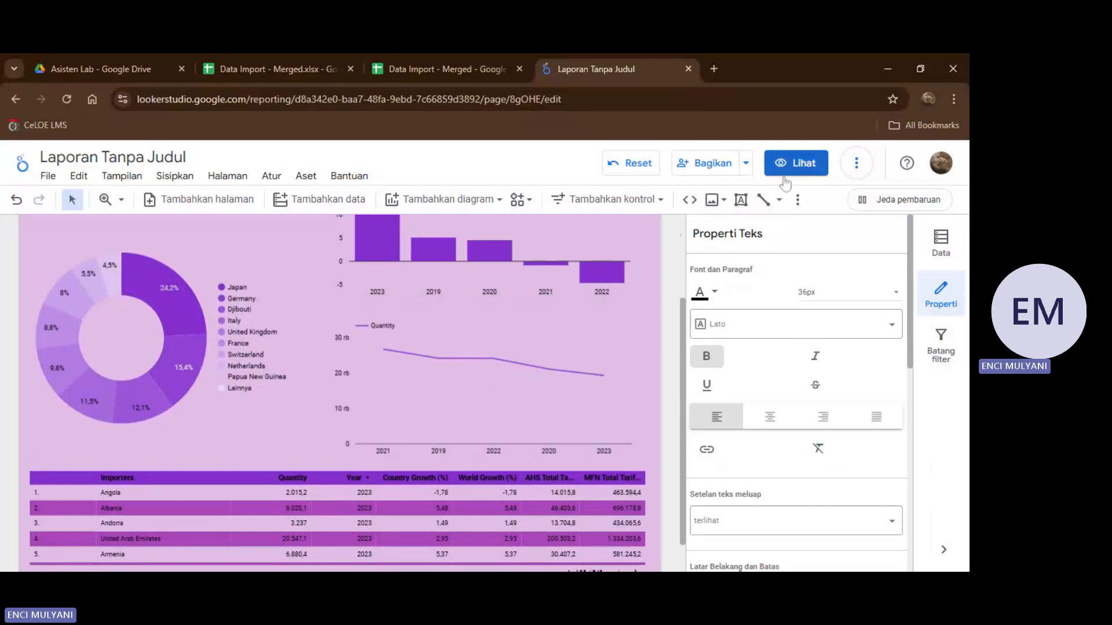
Switch the report to view mode and look over the finished page.
{"action": "left_click", "coordinate": [801, 169]}
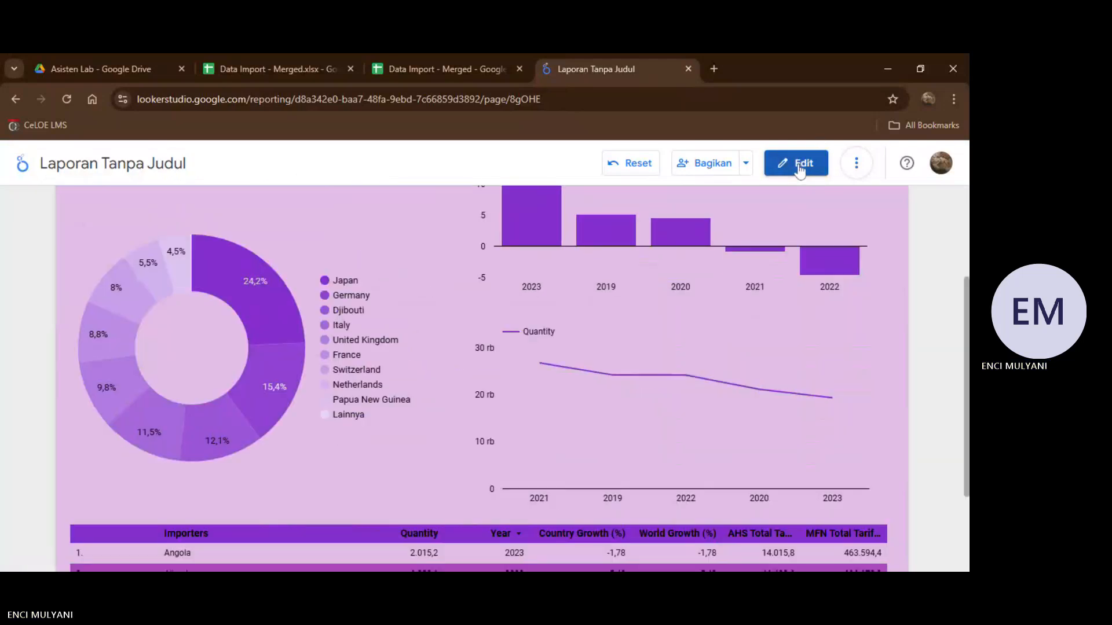
{"action": "scroll", "coordinate": [697, 291], "scroll_direction": "down", "scroll_amount": 3}
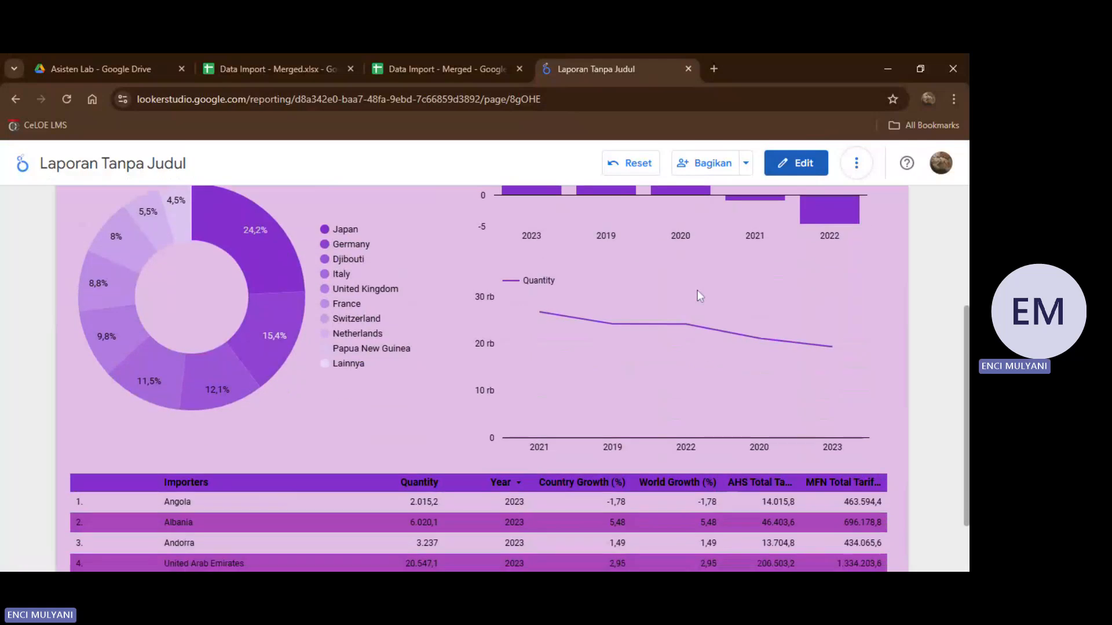
{"action": "scroll", "coordinate": [440, 359], "scroll_direction": "up", "scroll_amount": 5}
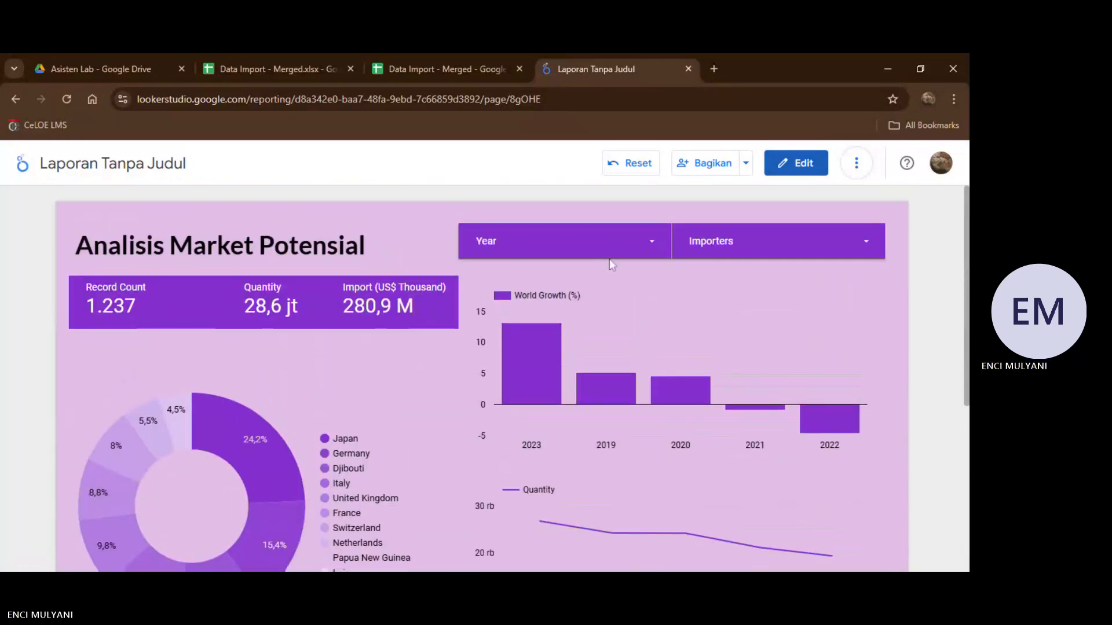
Filter the report with the Year control so that only 2021 is selected.
{"action": "left_click", "coordinate": [651, 253]}
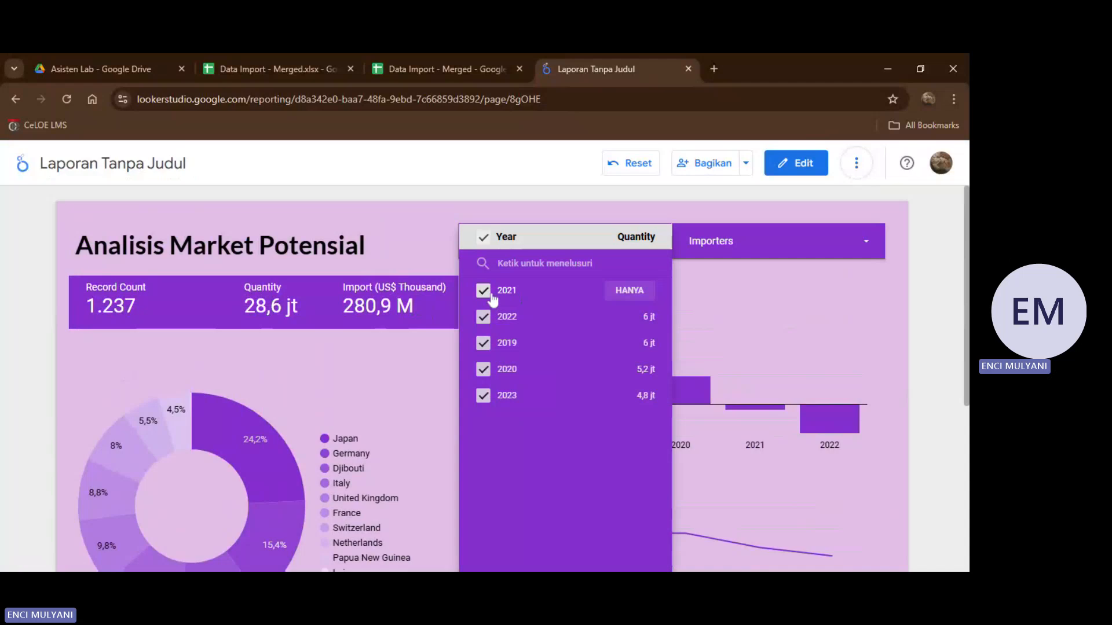
{"action": "left_click", "coordinate": [629, 292]}
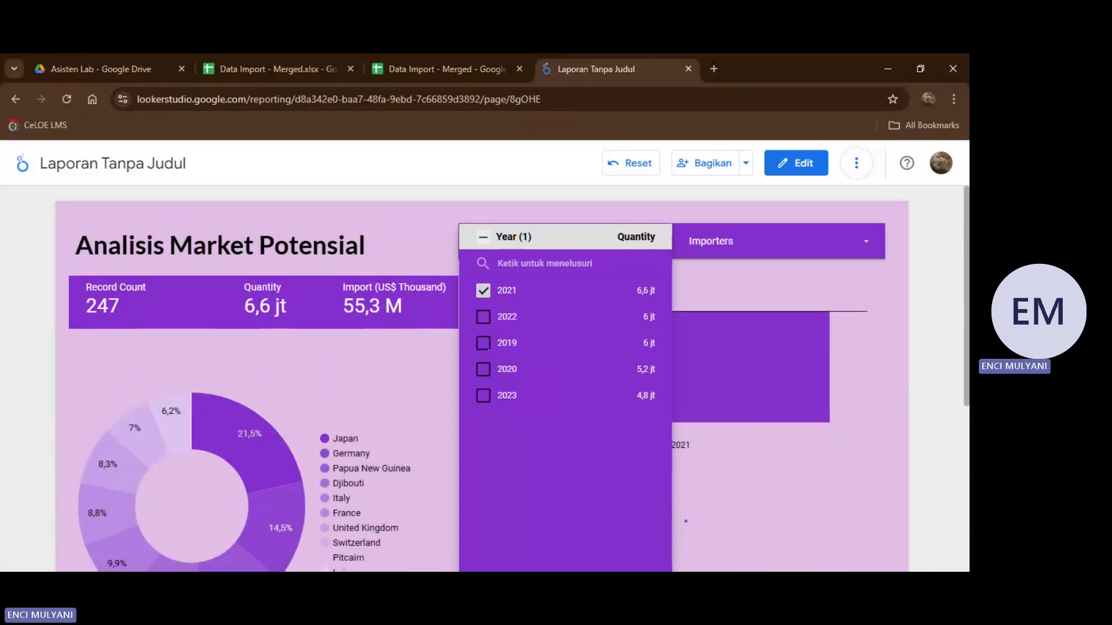
{"action": "left_click", "coordinate": [434, 249]}
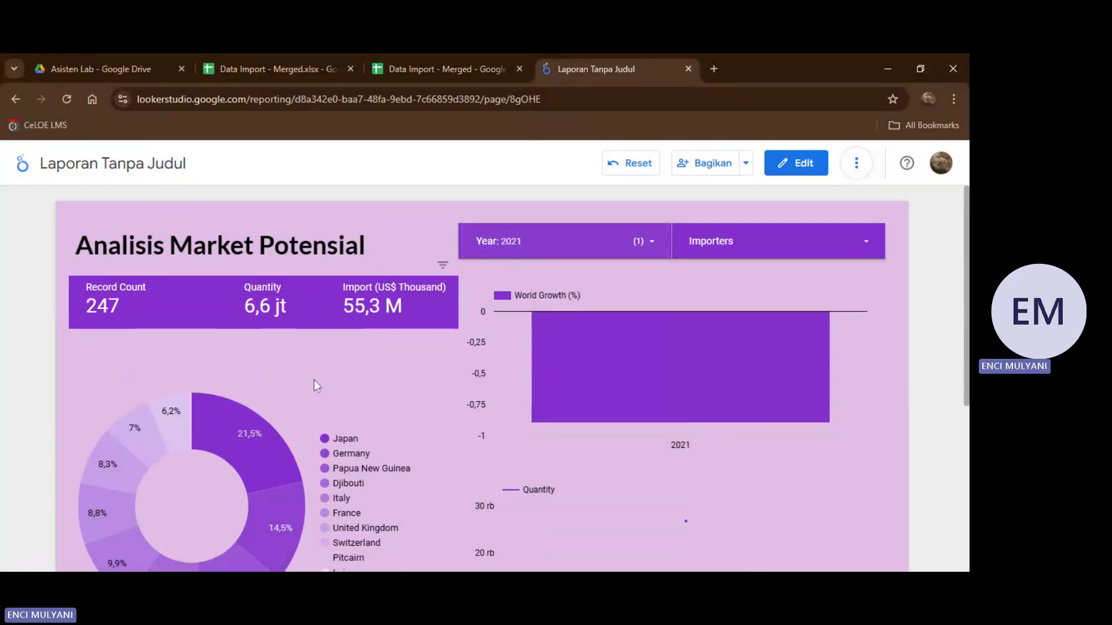
Examine how the scorecards, donut chart, bar chart, line chart and importers table respond to the Year filter.
{"action": "scroll", "coordinate": [297, 401], "scroll_direction": "down", "scroll_amount": 2}
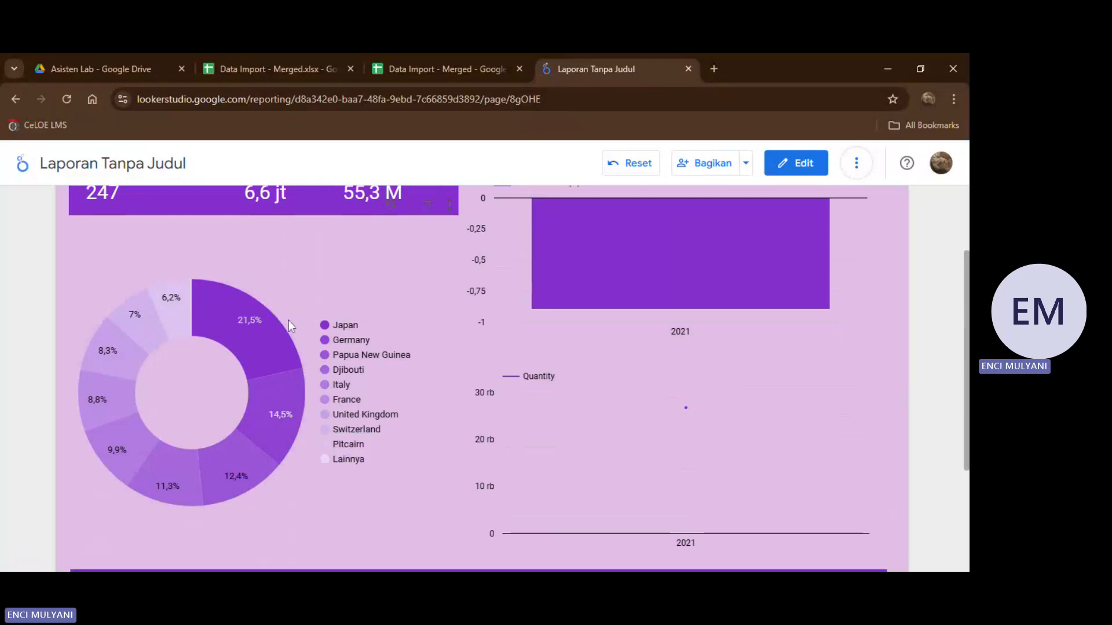
{"action": "scroll", "coordinate": [611, 321], "scroll_direction": "up", "scroll_amount": 1}
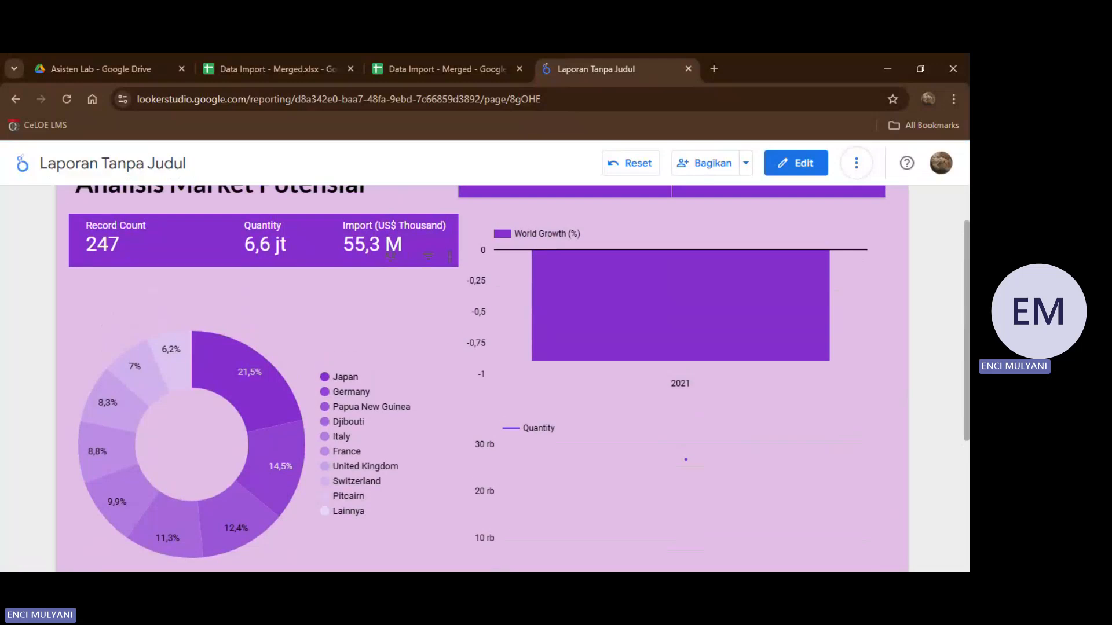
{"action": "scroll", "coordinate": [612, 321], "scroll_direction": "down", "scroll_amount": 3}
{"action": "scroll", "coordinate": [450, 340], "scroll_direction": "down", "scroll_amount": 1}
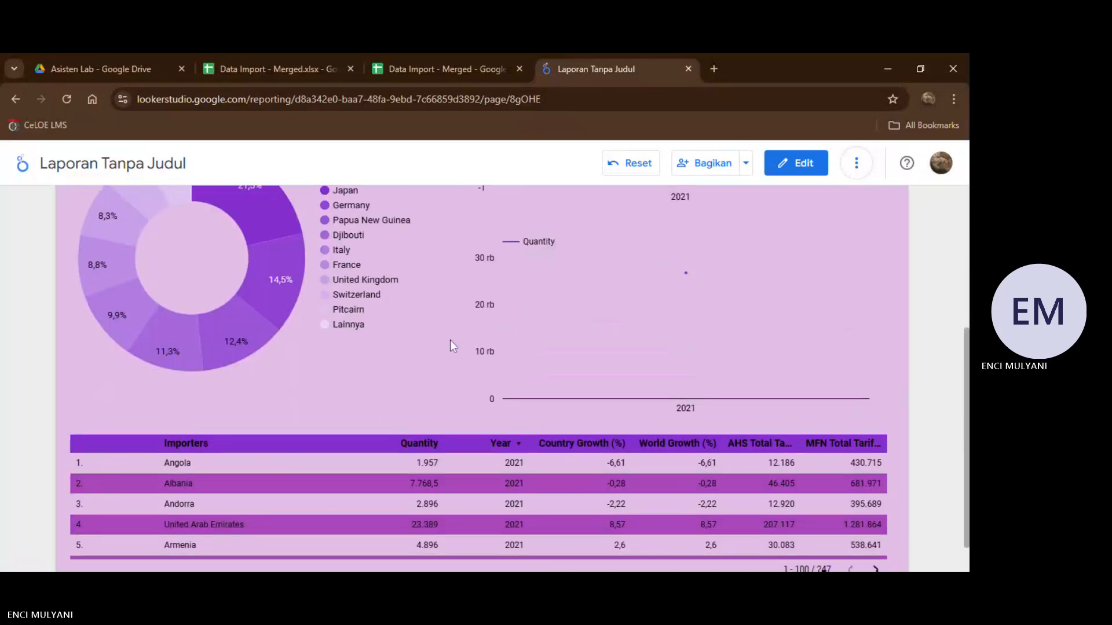
{"action": "scroll", "coordinate": [355, 390], "scroll_direction": "down", "scroll_amount": 1}
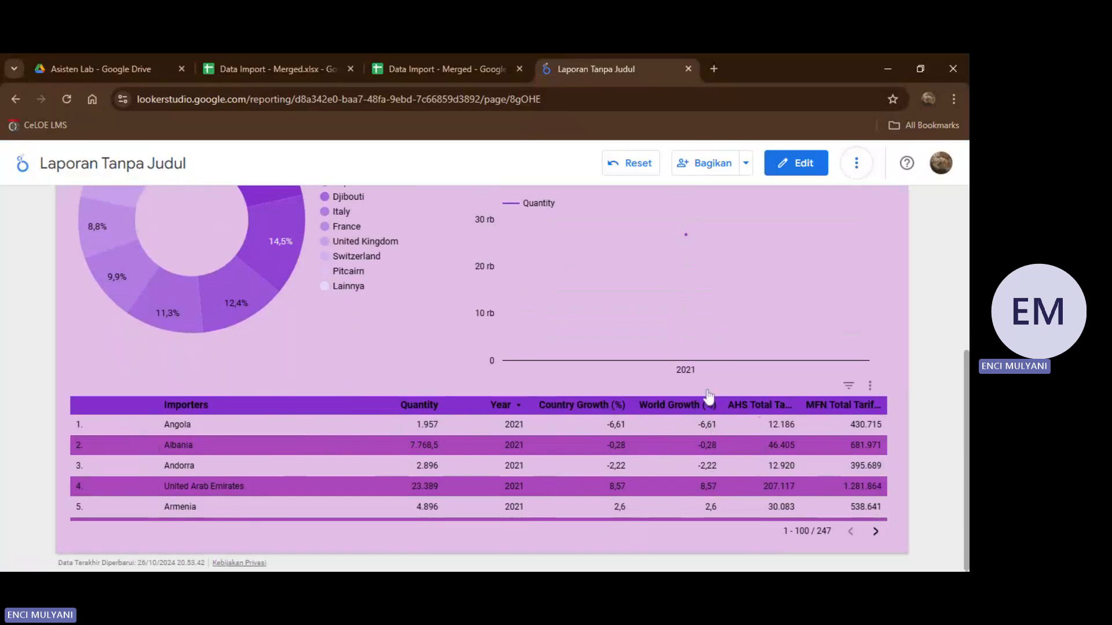
{"action": "scroll", "coordinate": [709, 397], "scroll_direction": "up", "scroll_amount": 5}
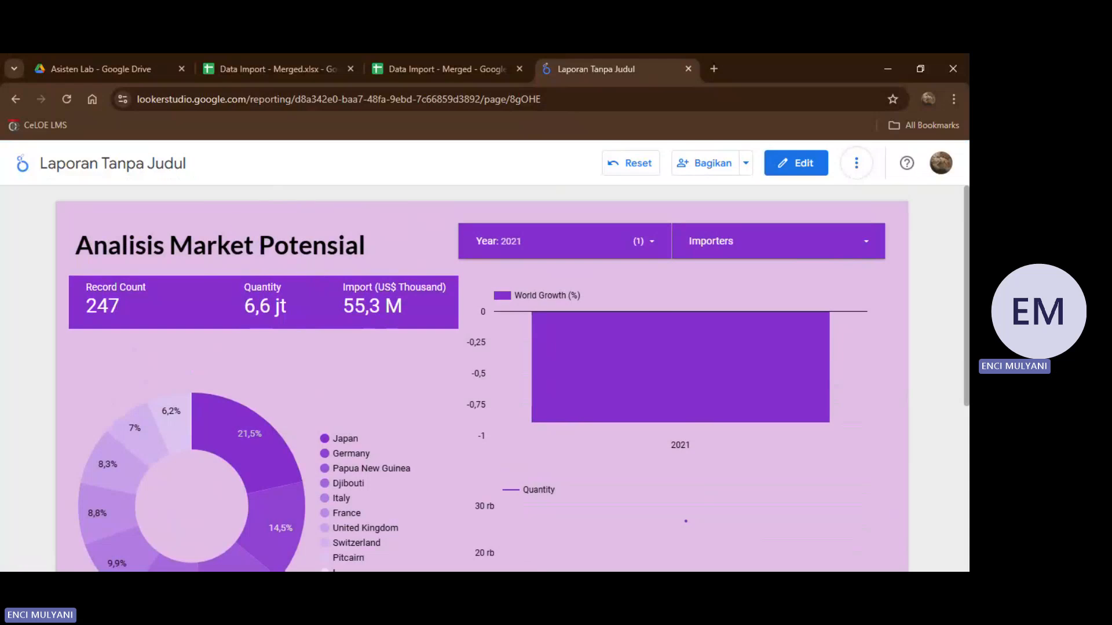